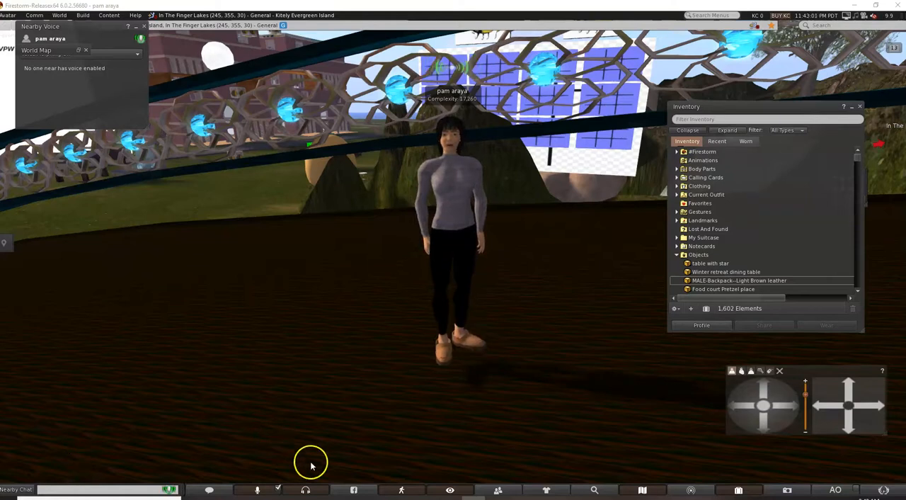
# Open the world map and find the region Mariantest on it.
pyautogui.click(754, 493)
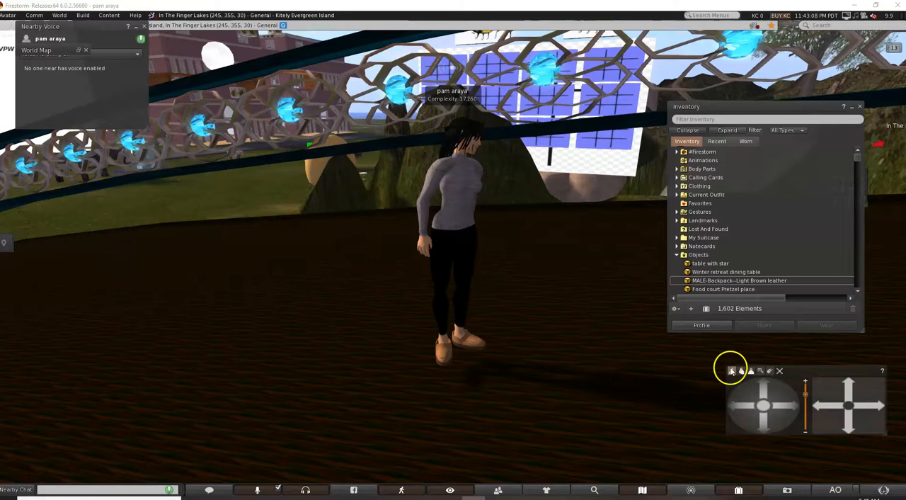
pyautogui.click(642, 488)
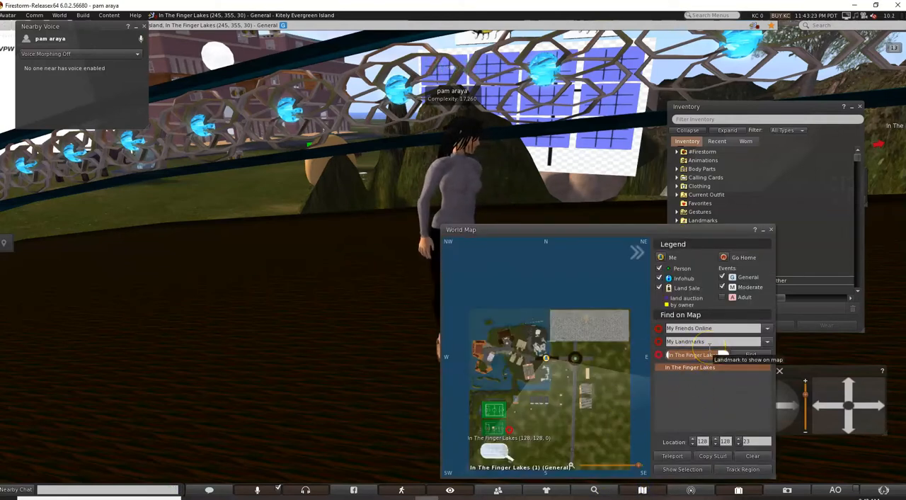
pyautogui.write('Mariantest')
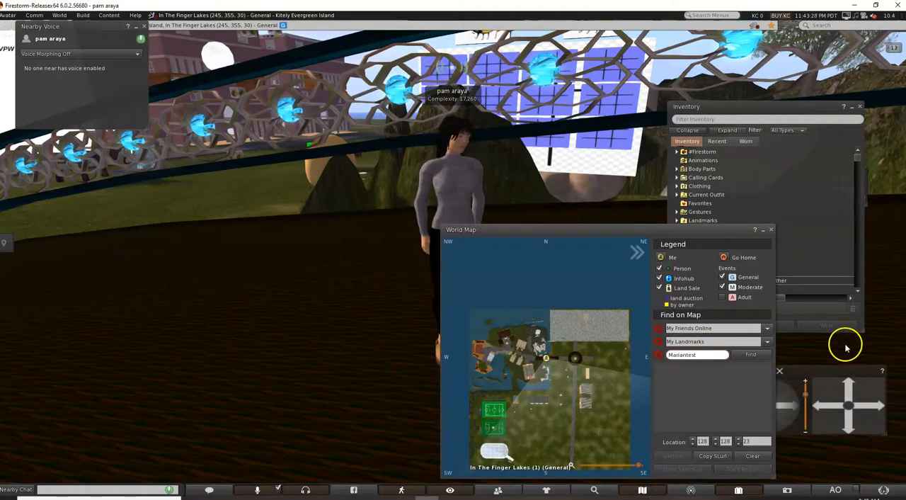
pyautogui.click(751, 354)
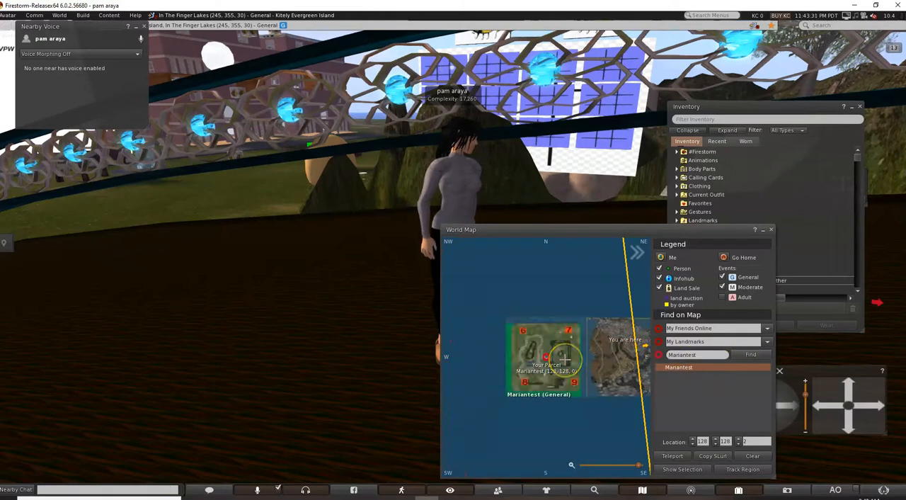
pyautogui.scroll(2, 575, 330)
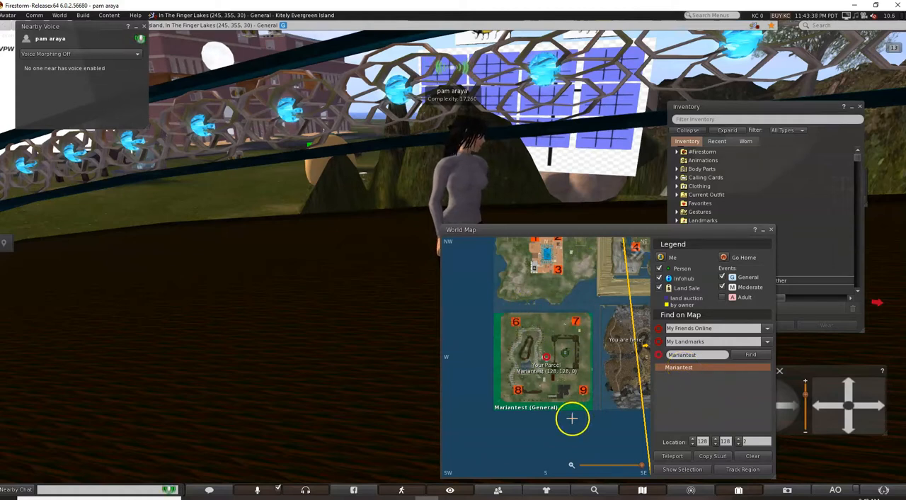
pyautogui.scroll(-1, 565, 368)
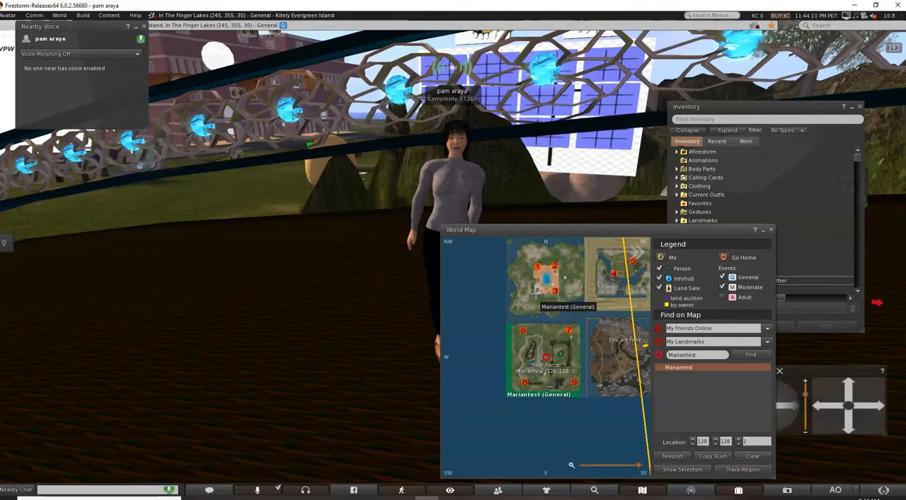
# Teleport to the Mariantest region from the map search result and dismiss the teleport notice.
pyautogui.click(688, 369)
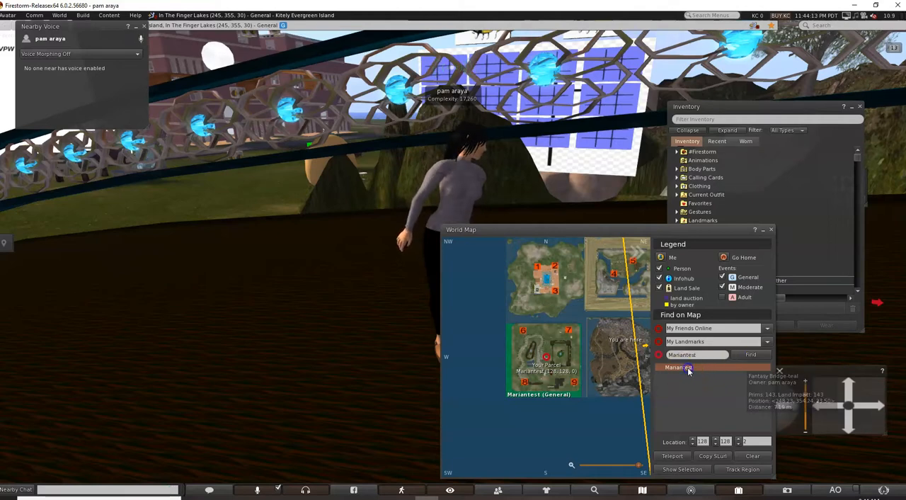
pyautogui.doubleClick(688, 369)
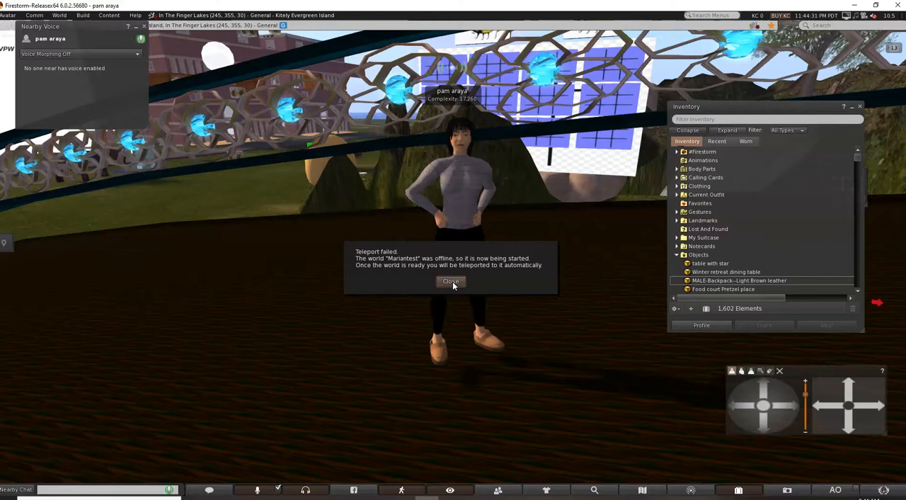
pyautogui.click(24, 481)
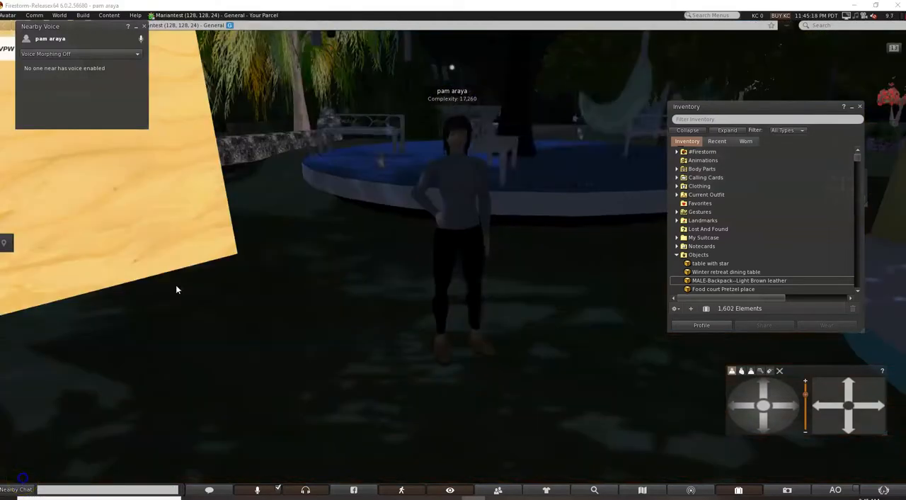
pyautogui.click(480, 294)
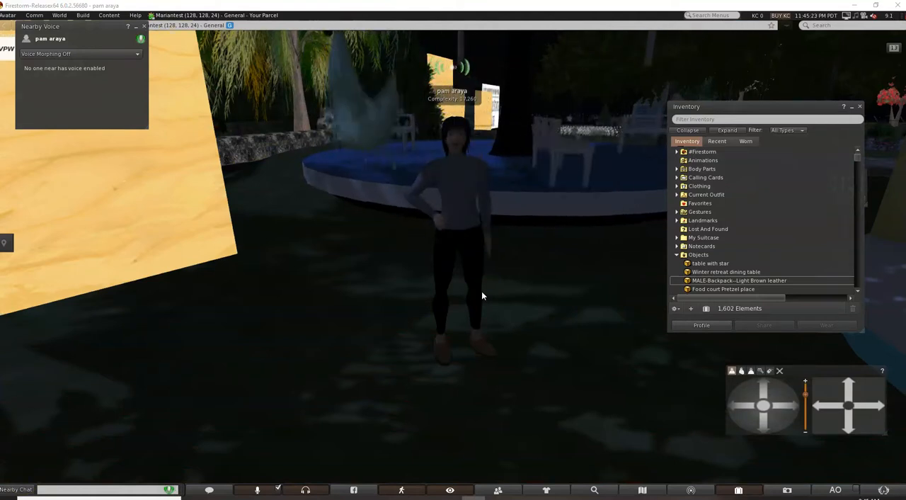
# Switch to the over-the-shoulder camera view and walk the avatar toward the poster cube near the Ferris wheel.
pyautogui.click(742, 372)
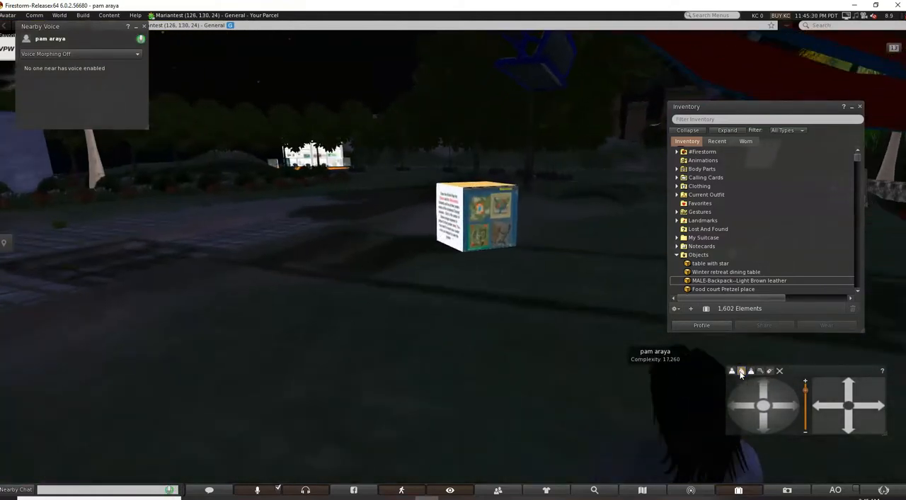
pyautogui.press('Right')
pyautogui.press('Up')
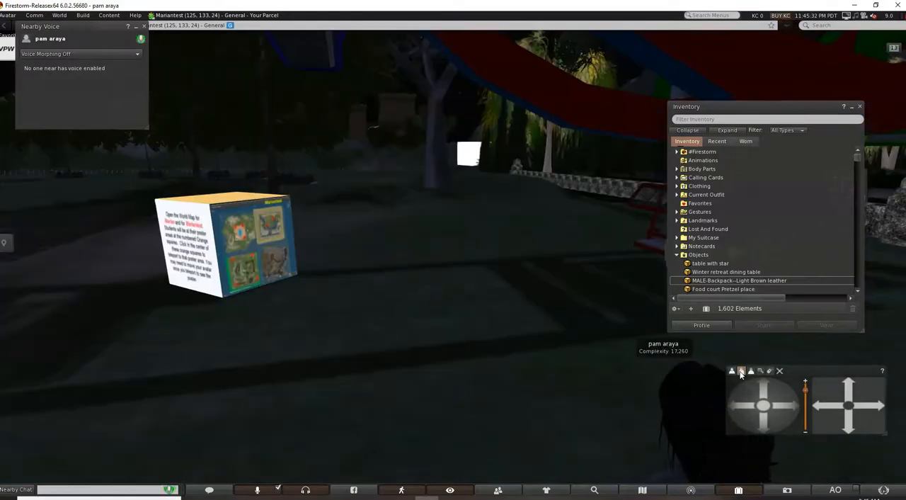
pyautogui.press('Left')
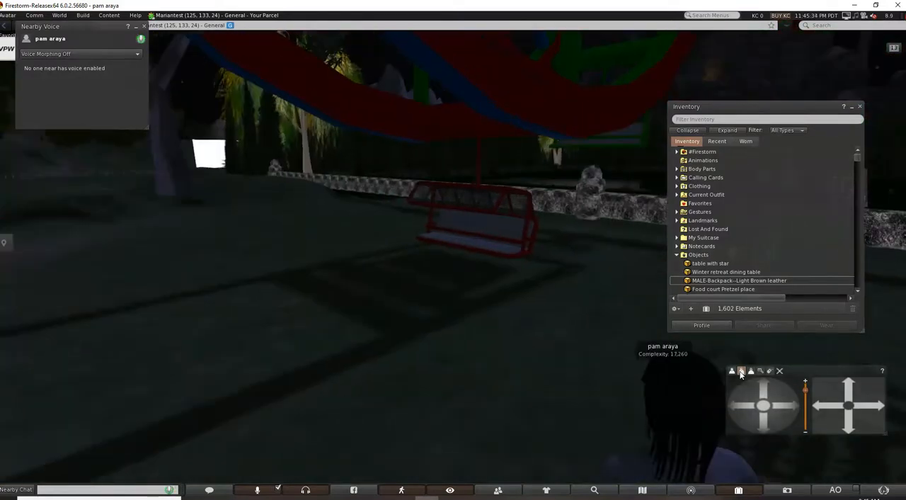
# Minimize the inventory and fly the avatar up above the Ferris wheel to a height of about 54, facing the orange poster area.
pyautogui.click(852, 109)
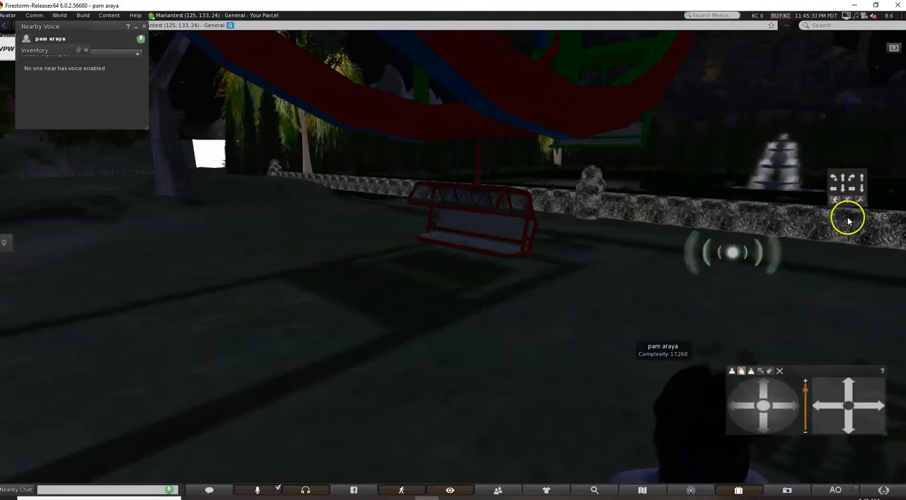
pyautogui.click(862, 177)
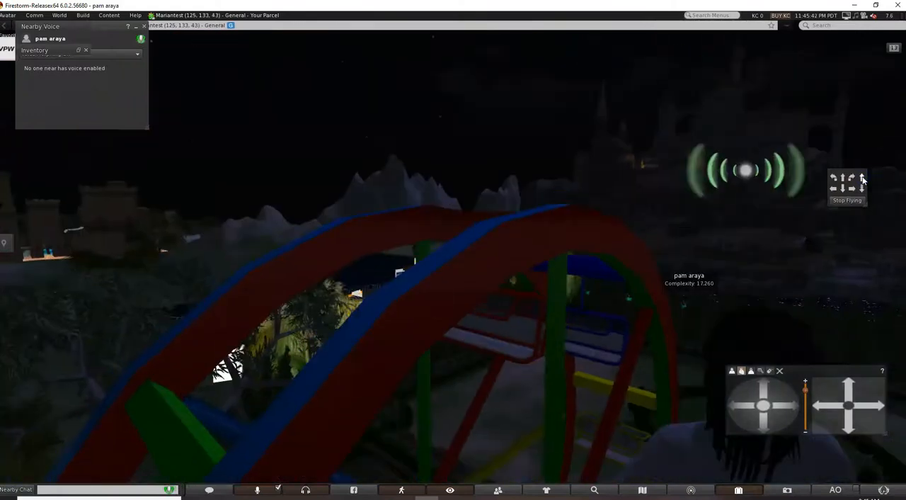
pyautogui.click(863, 181)
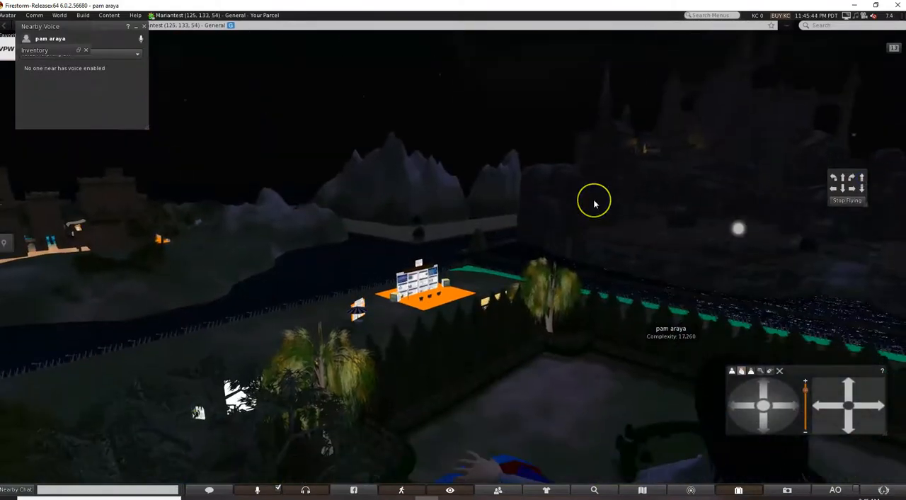
pyautogui.press('Left')
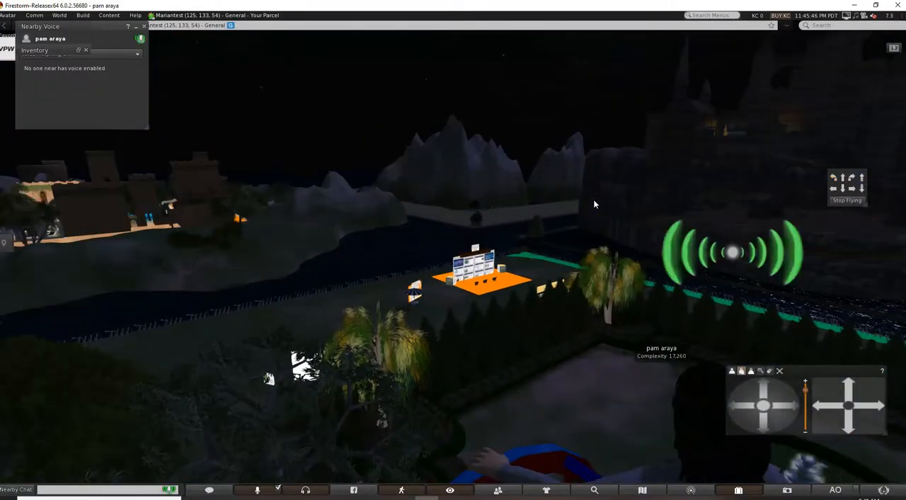
# Take a copy of the Ferris wheel into the inventory.
pyautogui.click(511, 327)
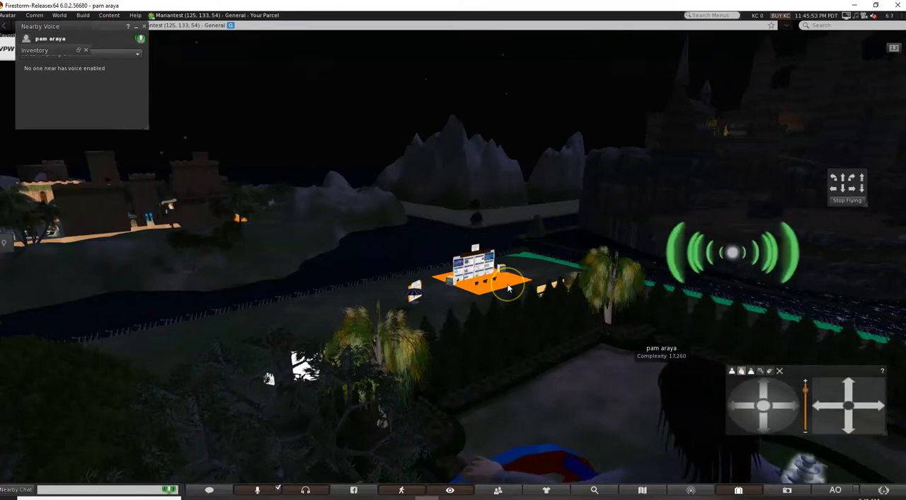
pyautogui.scroll(-3, 489, 346)
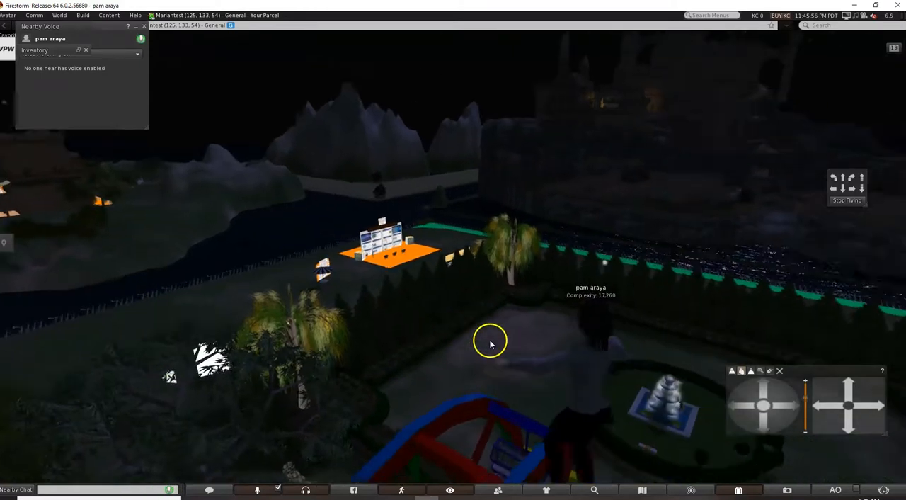
pyautogui.scroll(-5, 490, 344)
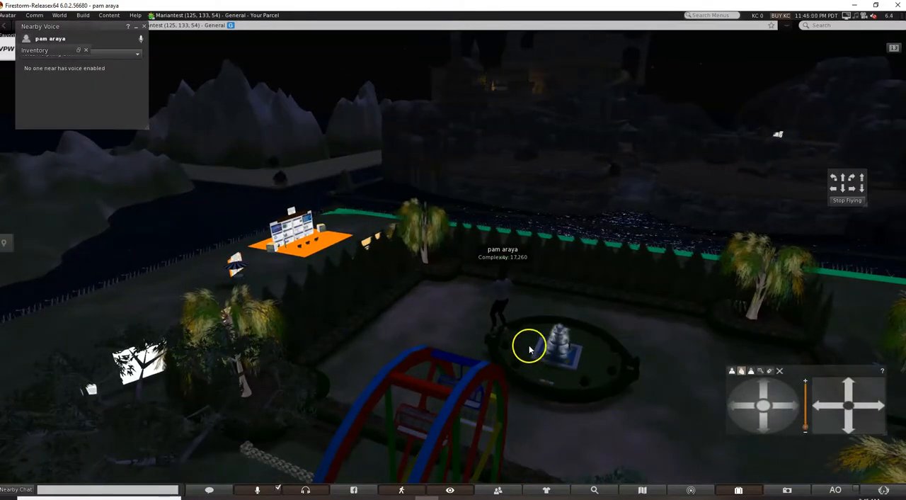
pyautogui.rightClick(451, 418)
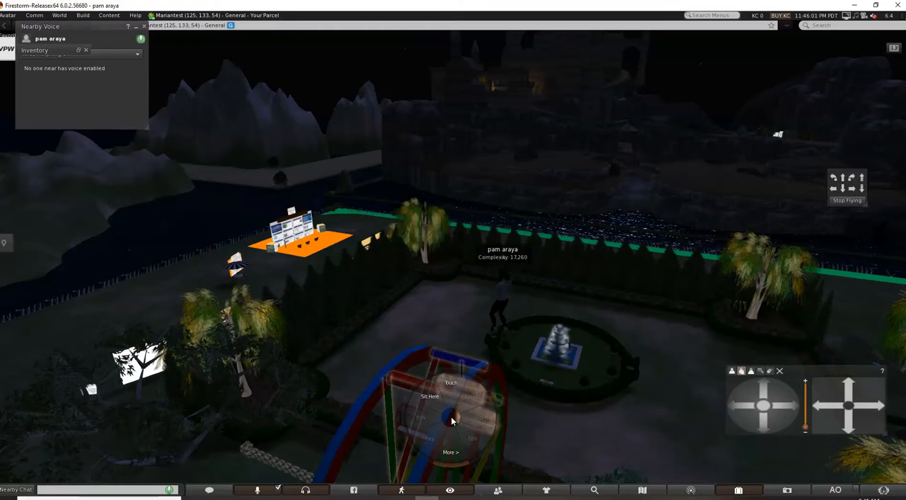
pyautogui.click(451, 456)
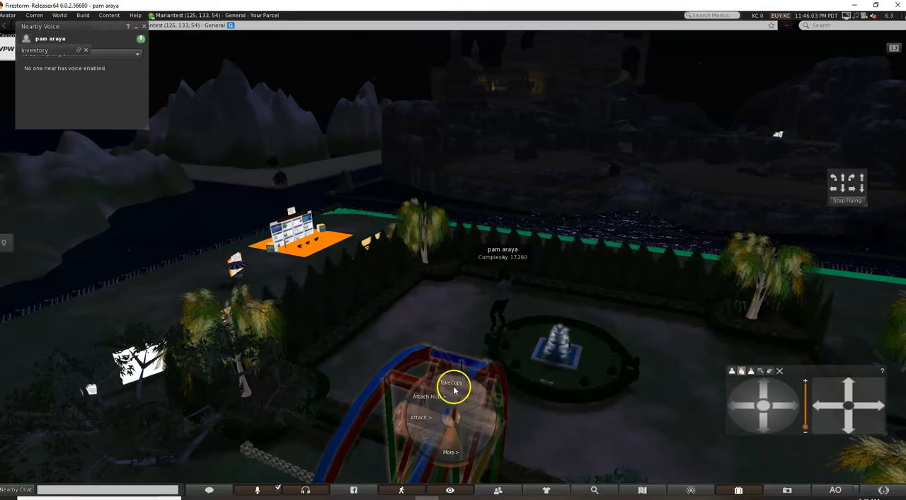
pyautogui.click(453, 386)
# Fly the avatar backward and take a copy of the round blue-domed pavilion beside the Ferris wheel.
pyautogui.press('Down')
pyautogui.press('Down')
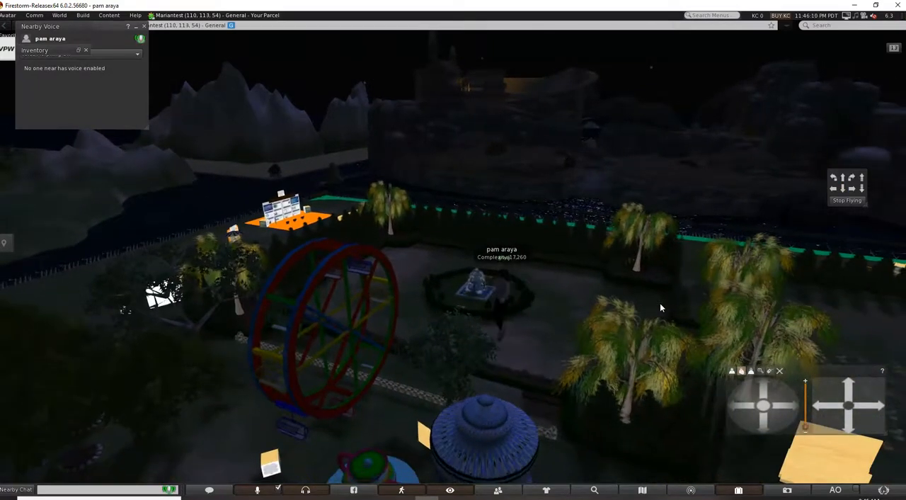
pyautogui.rightClick(492, 439)
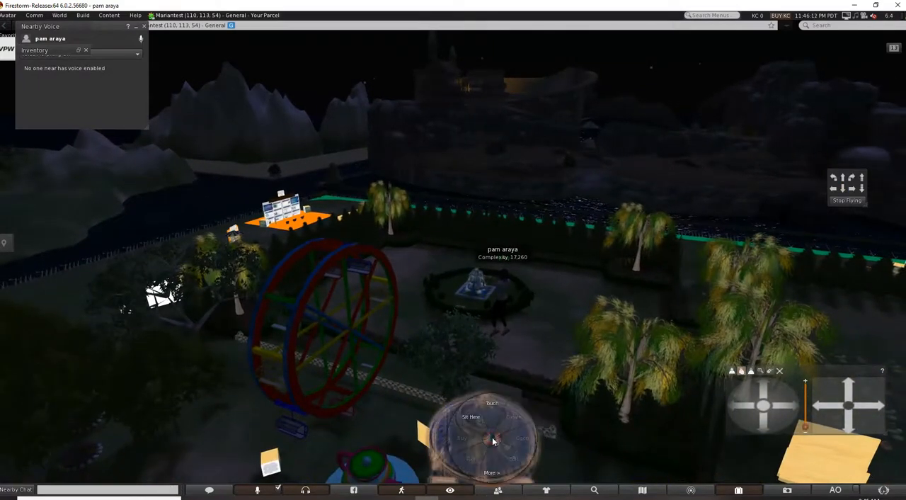
pyautogui.click(494, 473)
pyautogui.click(494, 406)
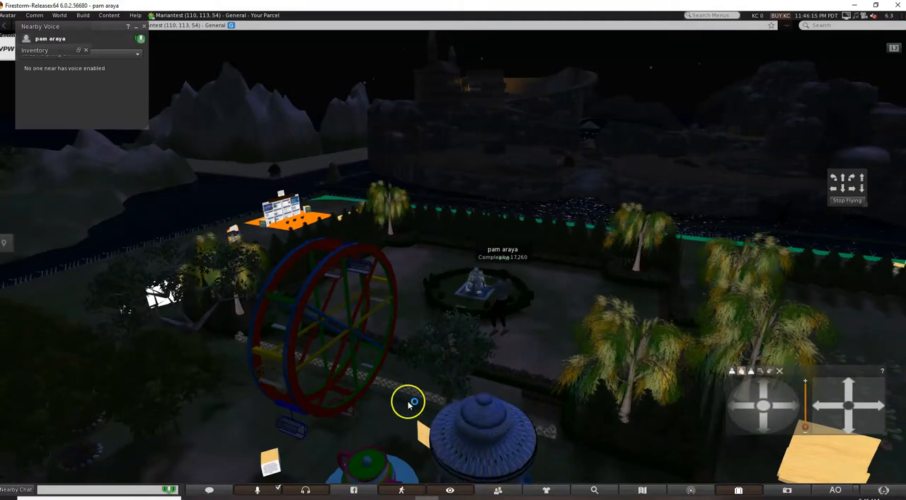
# Fly the avatar farther back and open the additional object actions for the small round booth with the teapot on its roof.
pyautogui.press('Down')
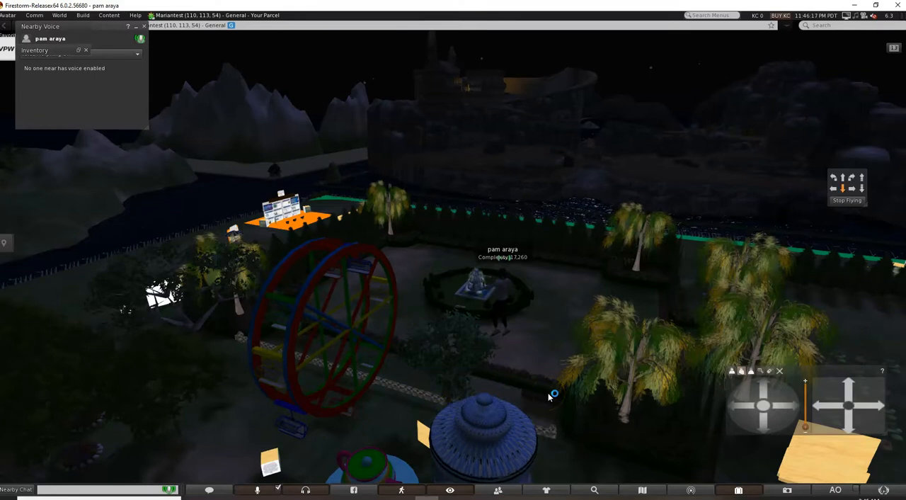
pyautogui.press('Down')
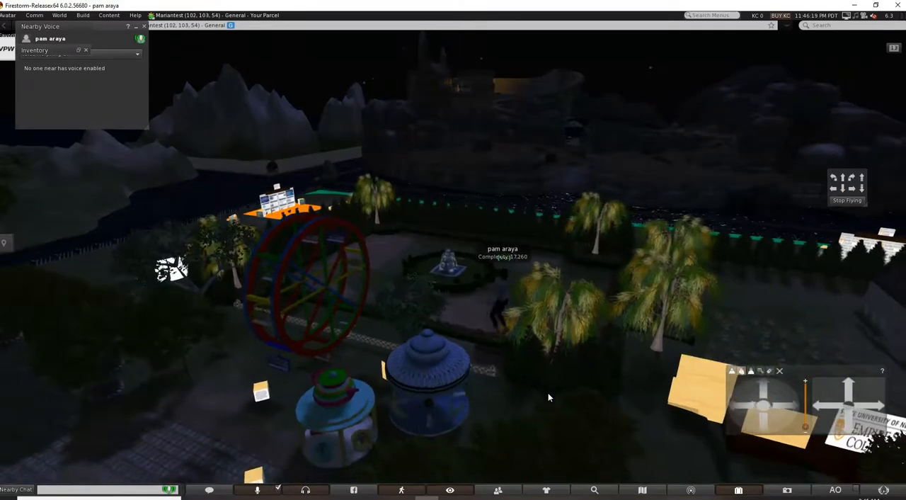
pyautogui.rightClick(338, 419)
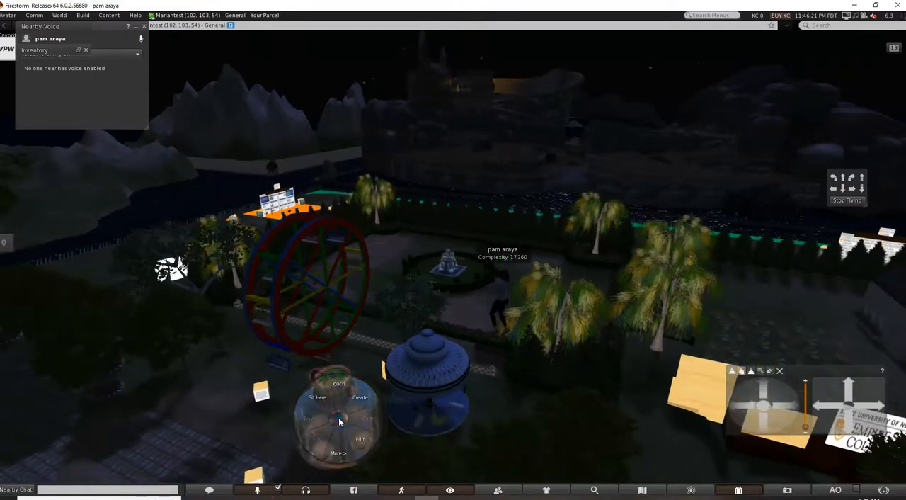
pyautogui.click(339, 449)
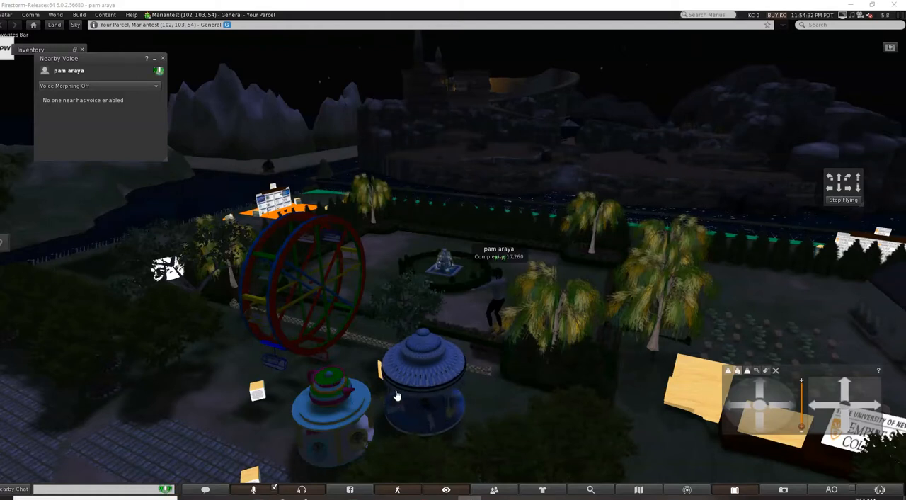
# Close the Nearby Voice window, turn the avatar toward the grey house, and set the sun position to Midday.
pyautogui.click(437, 390)
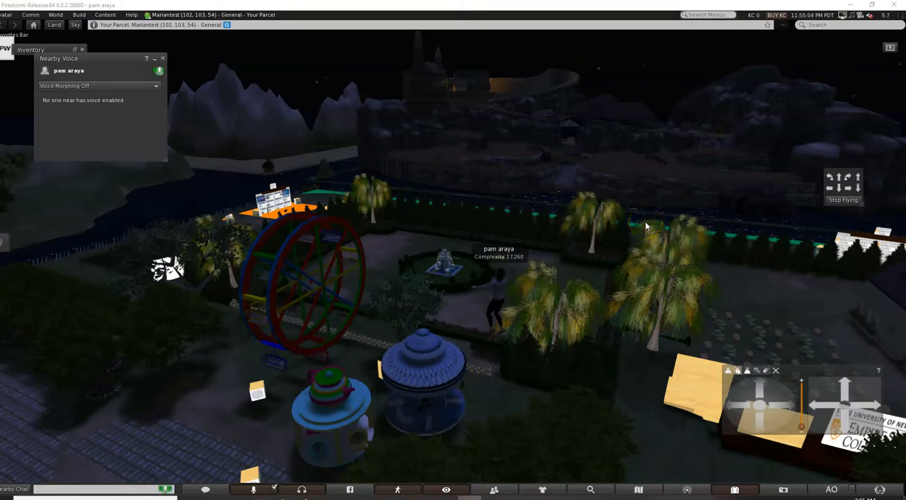
pyautogui.click(163, 59)
pyautogui.press('Right')
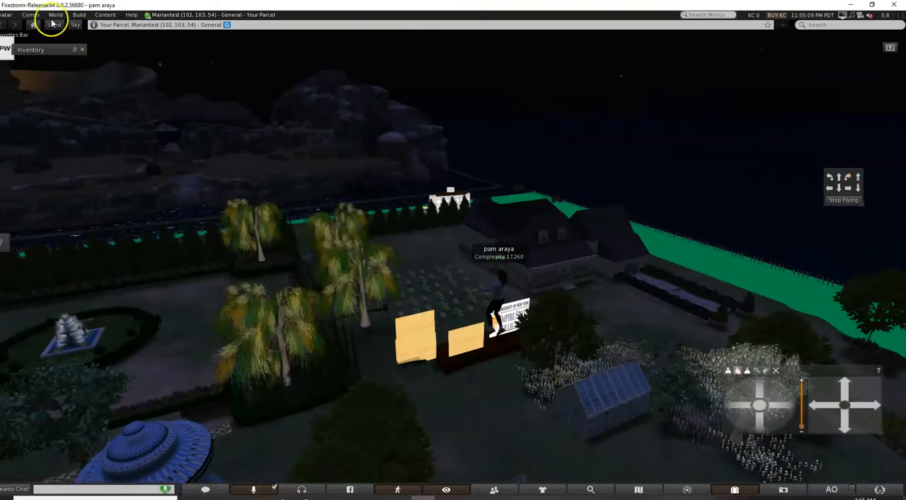
pyautogui.click(54, 15)
pyautogui.moveTo(102, 186)
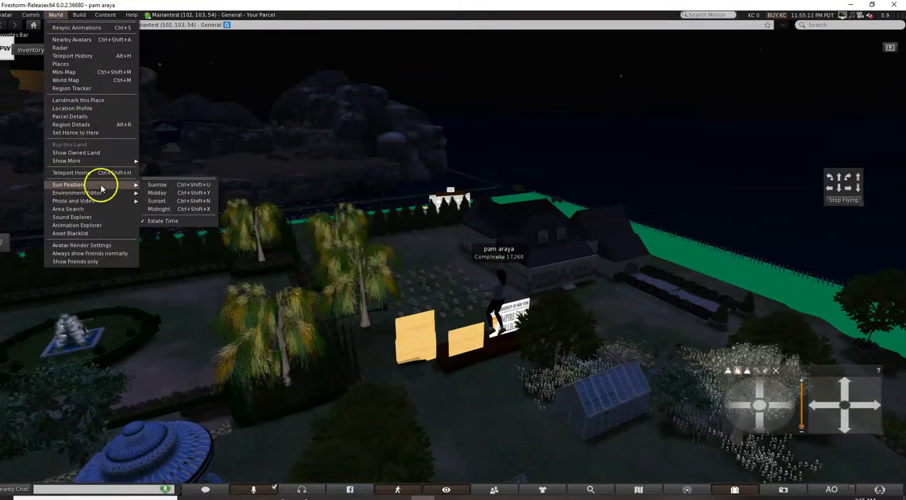
pyautogui.click(157, 193)
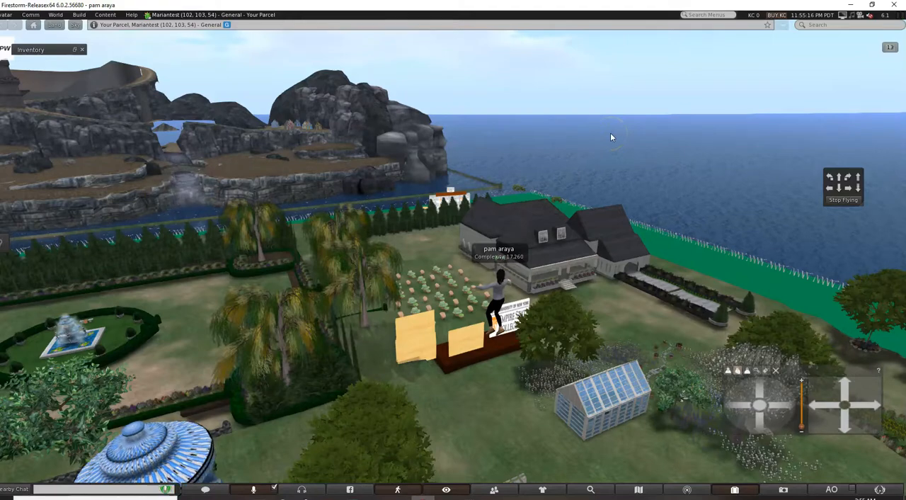
# Turn the flying avatar clockwise to survey the parcel from the grey house around to the Ferris wheel.
pyautogui.press('Right')
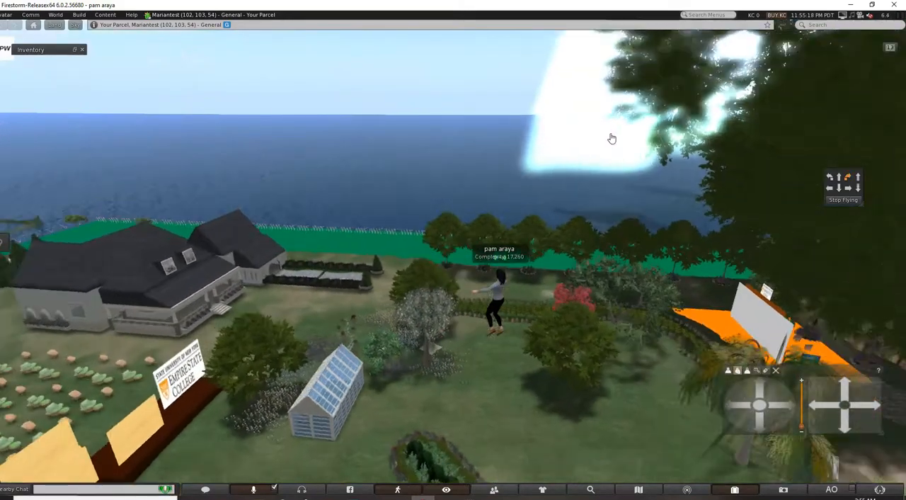
pyautogui.press('Right')
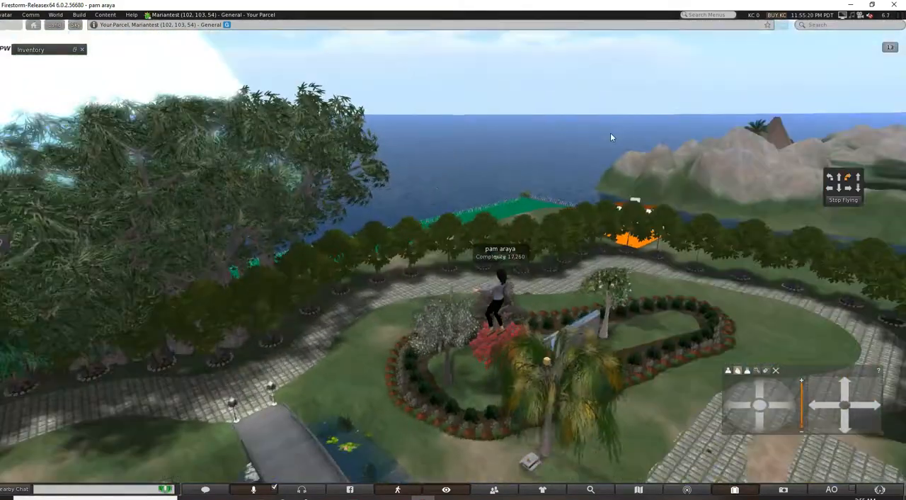
pyautogui.press('Right')
pyautogui.click(809, 226)
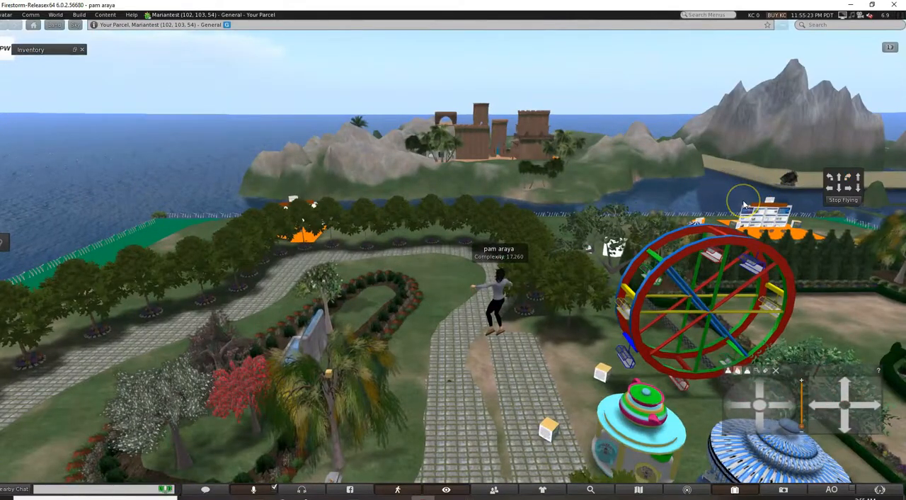
pyautogui.press('Right')
# Fly the avatar past the Ferris wheel and over the fenced shoreline toward the brown fortress island.
pyautogui.press('Up')
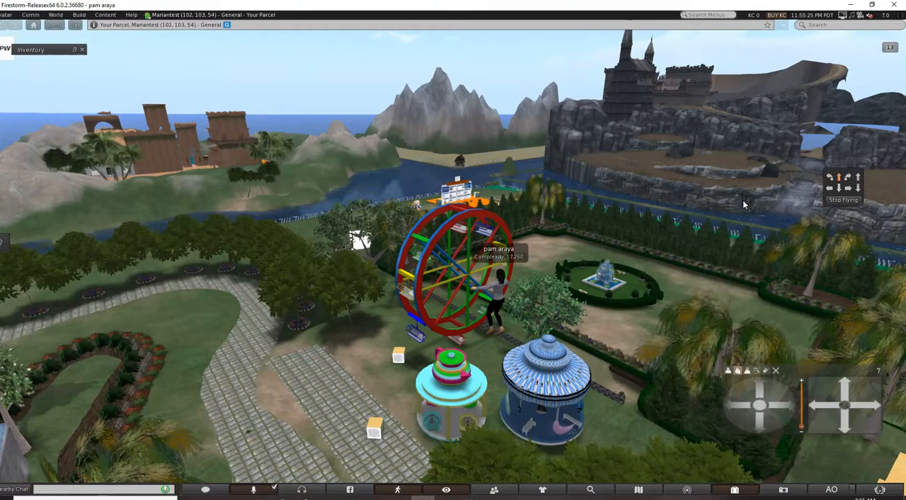
pyautogui.press('Up')
pyautogui.press('Up')
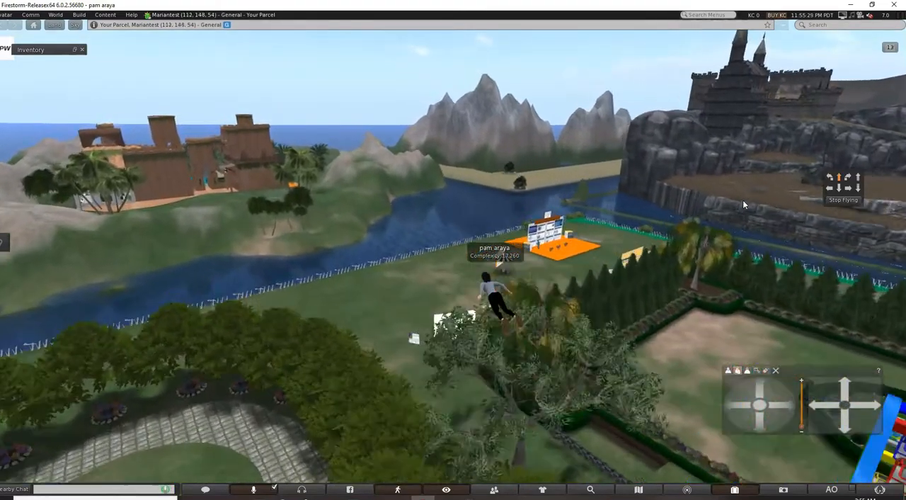
pyautogui.press('Up')
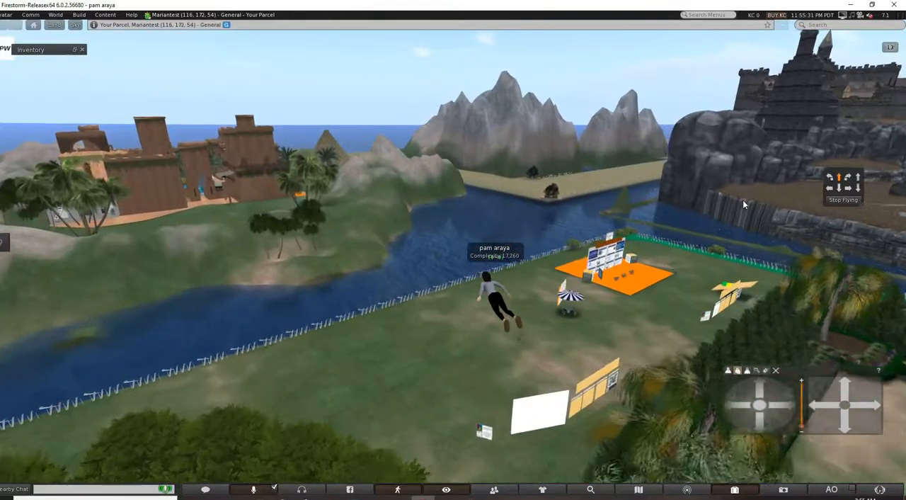
pyautogui.press('Up')
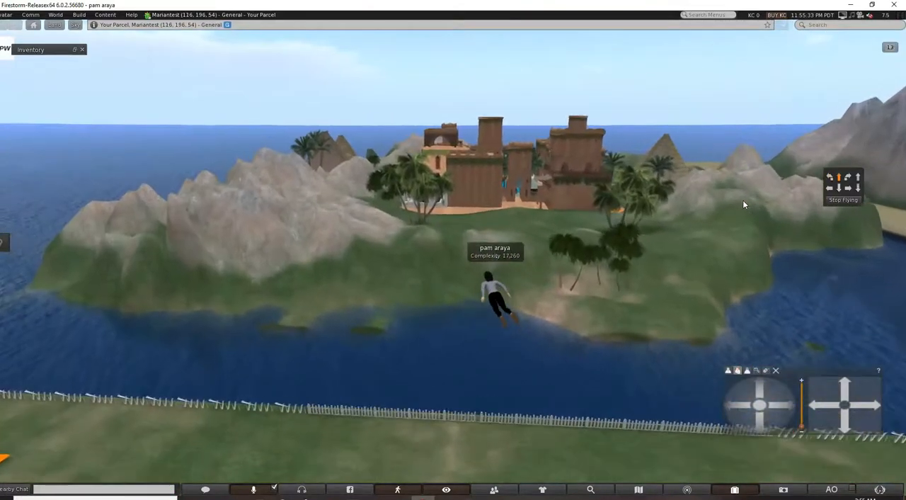
pyautogui.press('Up')
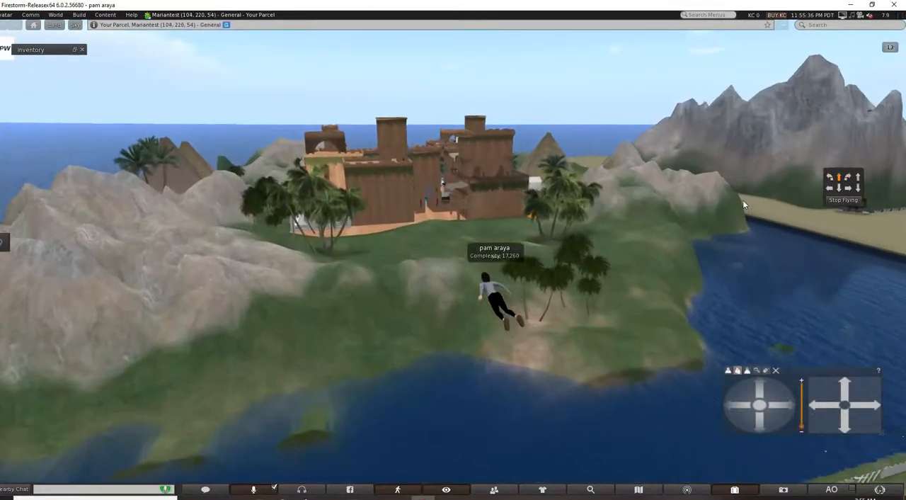
# Fly the avatar over the palm-covered slope and land it on the grass outside the fortress walls.
pyautogui.press('Up')
pyautogui.press('Right')
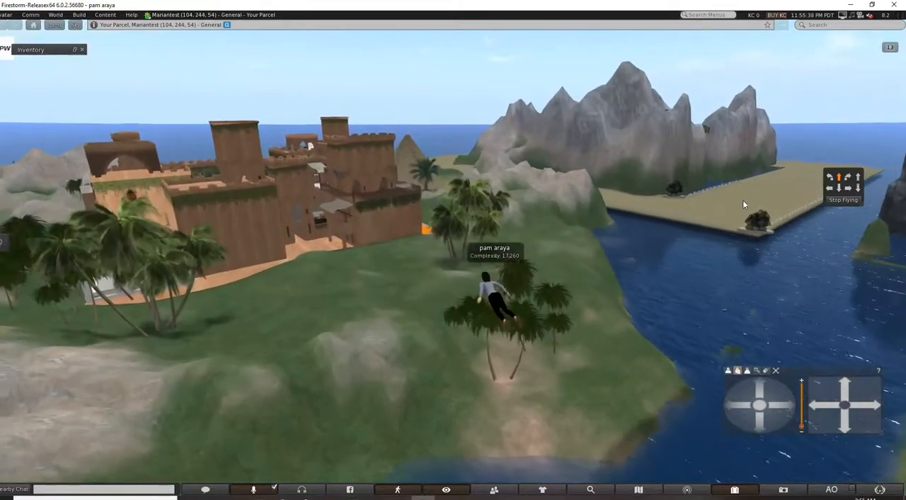
pyautogui.press('Up')
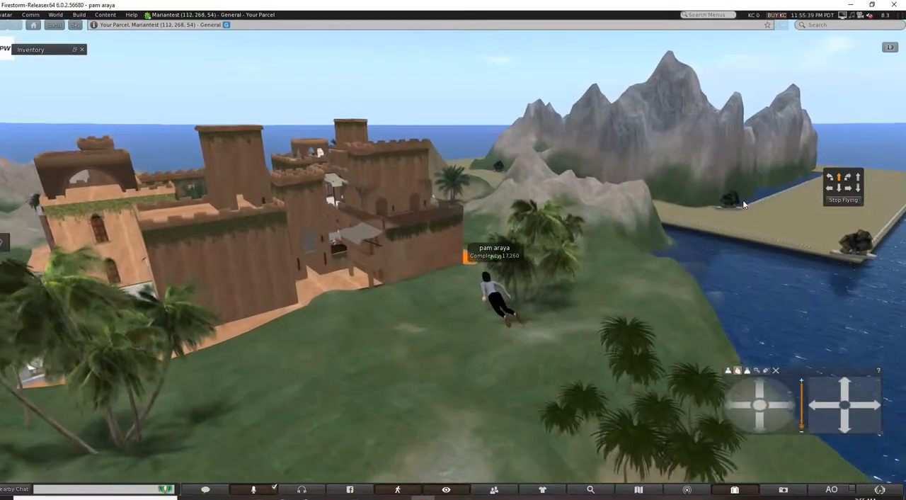
pyautogui.press('Up')
pyautogui.press('Left')
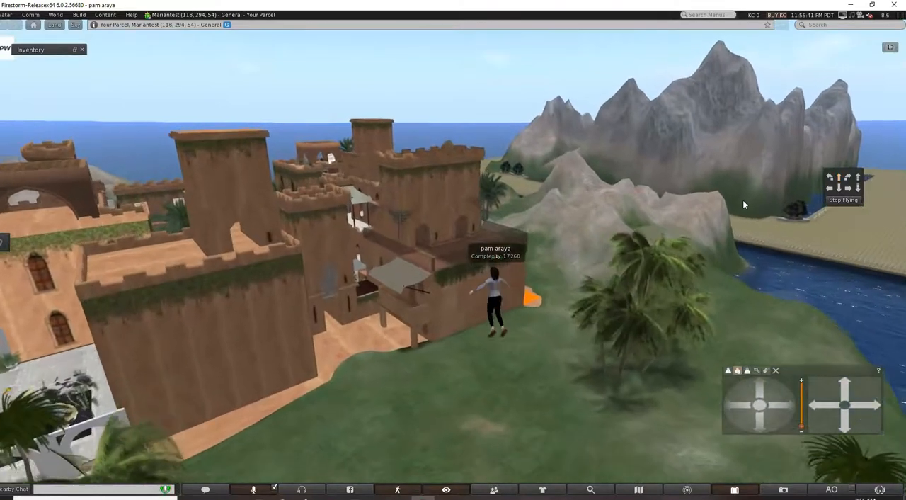
pyautogui.click(853, 202)
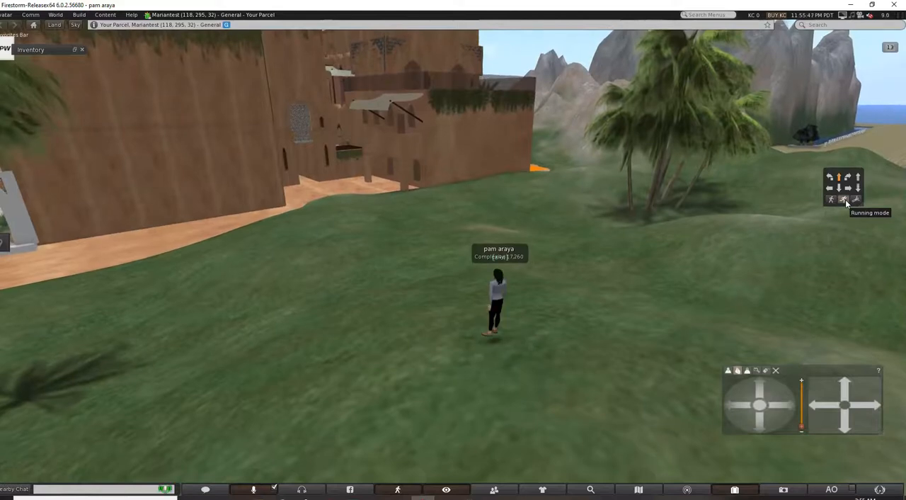
# Run the avatar across the grass into the fortress's outer courtyard, facing the passage below the stone lattice.
pyautogui.press('Up')
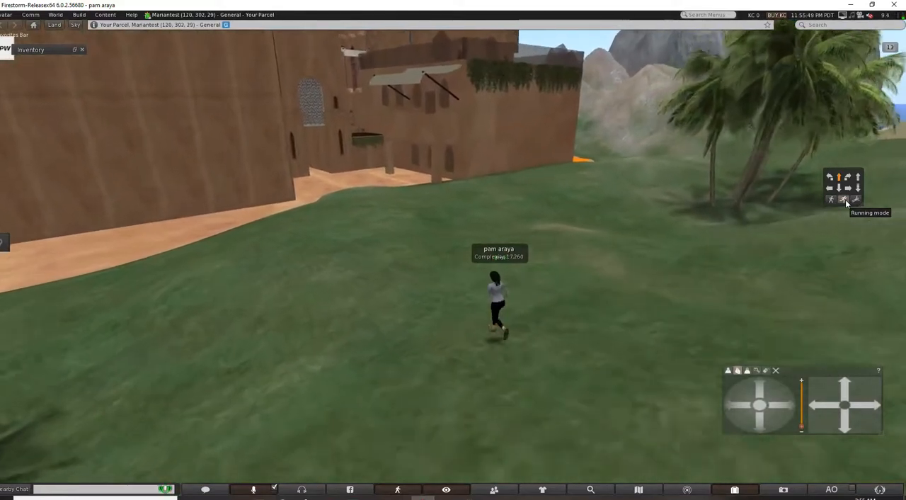
pyautogui.press('Right')
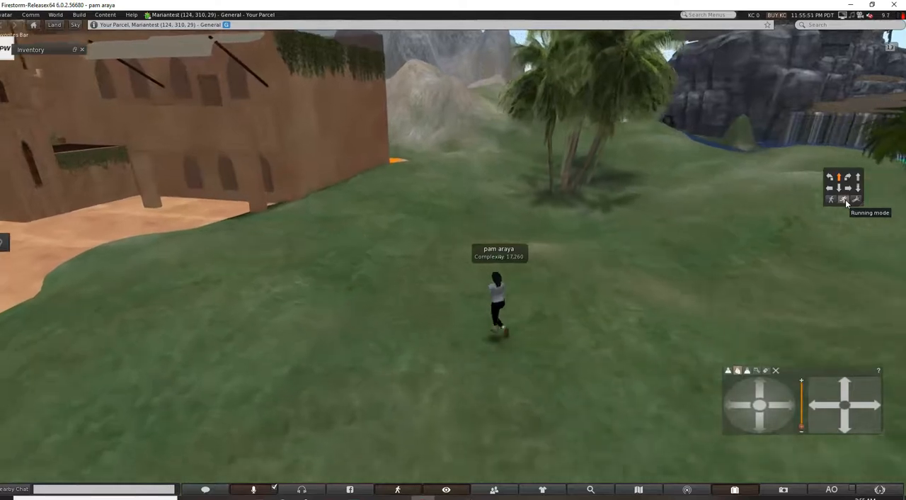
pyautogui.press('Left')
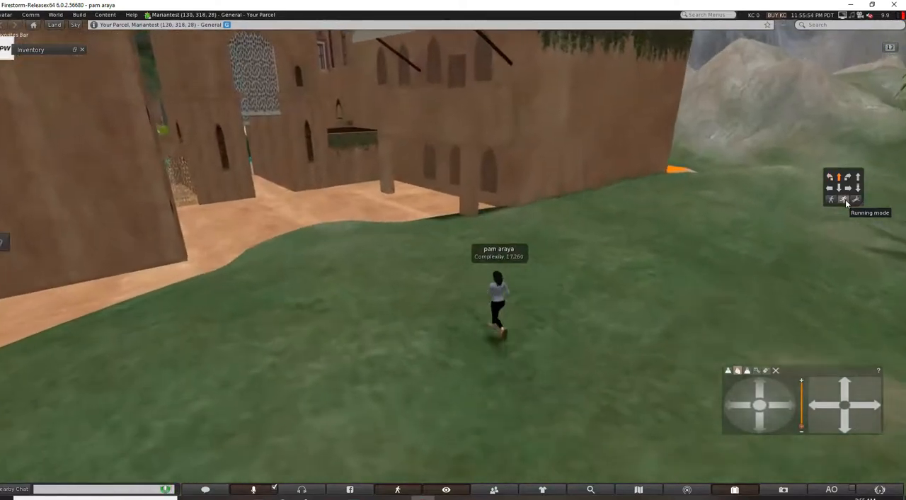
pyautogui.press('Up')
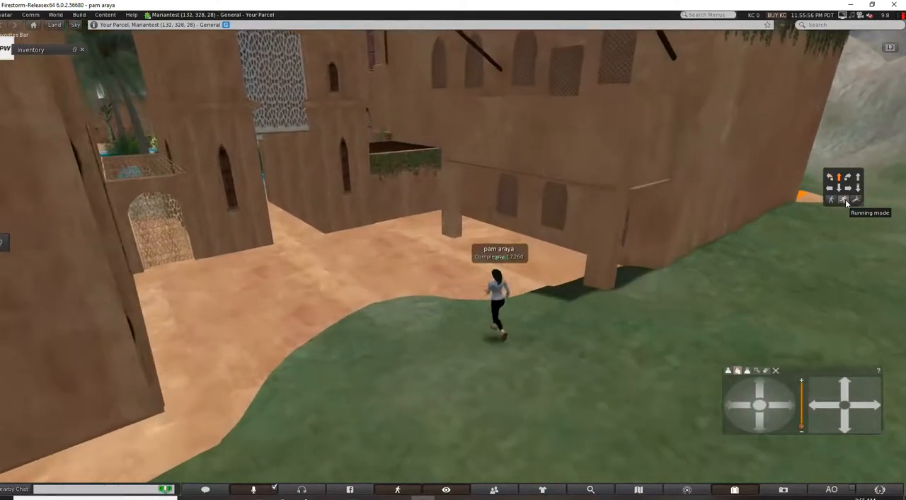
pyautogui.press('Left')
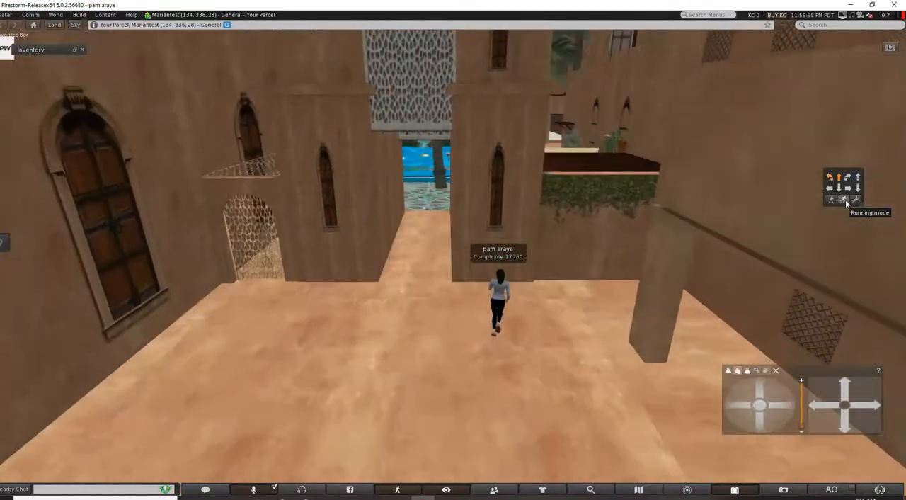
# Run the avatar through the passage below the lattice onto the mosaic floor of the palm-lined pool courtyard.
pyautogui.press('Up')
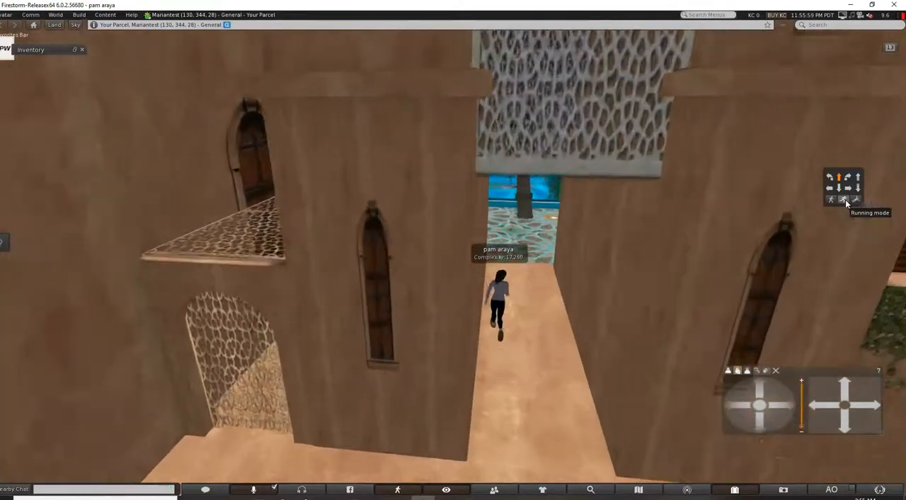
pyautogui.press('Up')
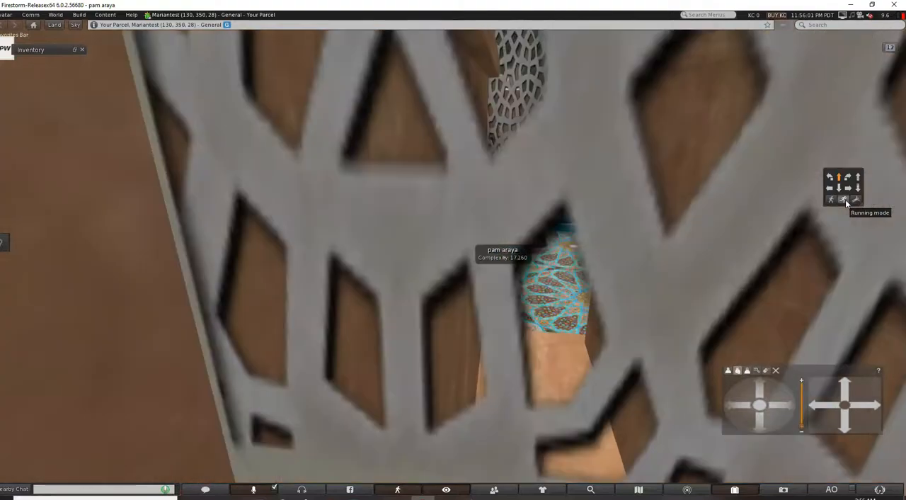
pyautogui.press('Up')
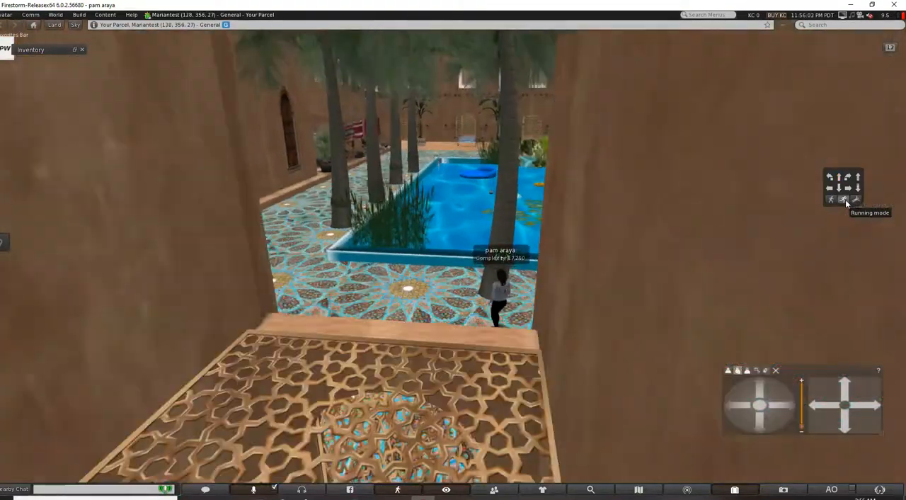
pyautogui.press('Left')
pyautogui.press('Up')
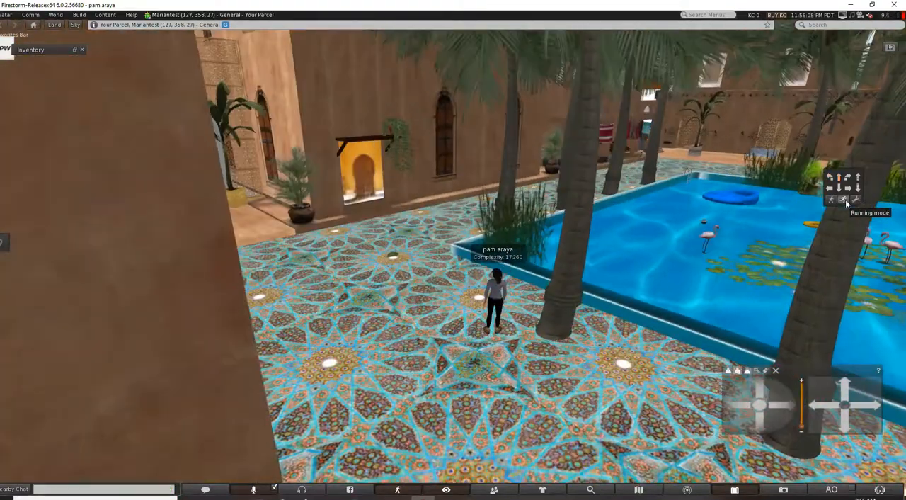
# Walk the avatar along the mosaic walkway between the pool and the building to the textile stall.
pyautogui.press('Left')
pyautogui.press('Up')
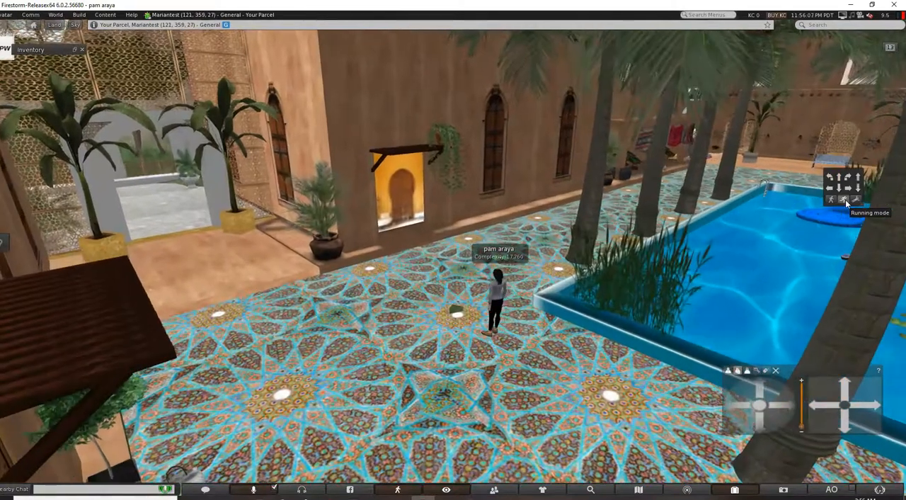
pyautogui.press('Right')
pyautogui.press('Up')
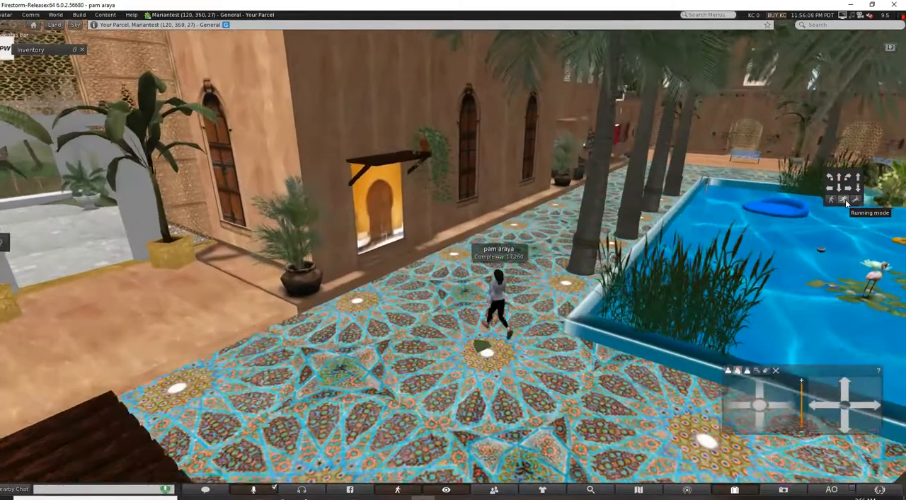
pyautogui.press('Up')
pyautogui.press('Right')
pyautogui.press('Right')
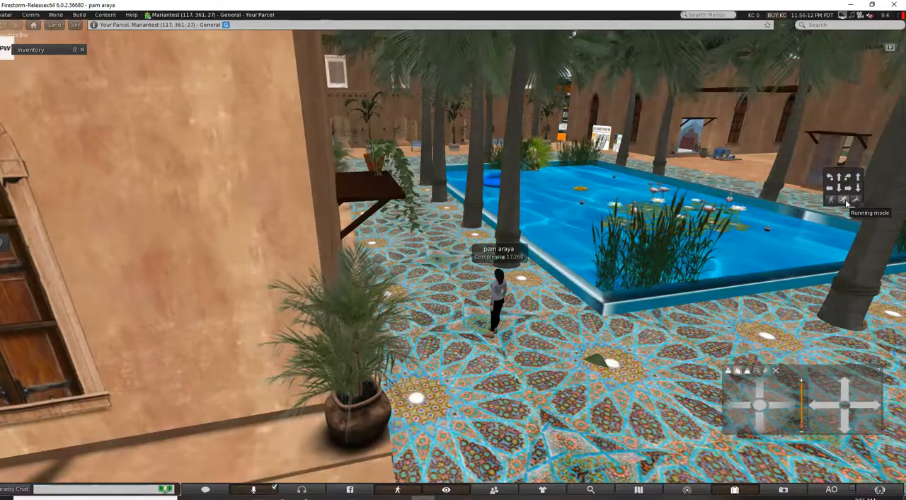
pyautogui.press('Left')
pyautogui.press('Up')
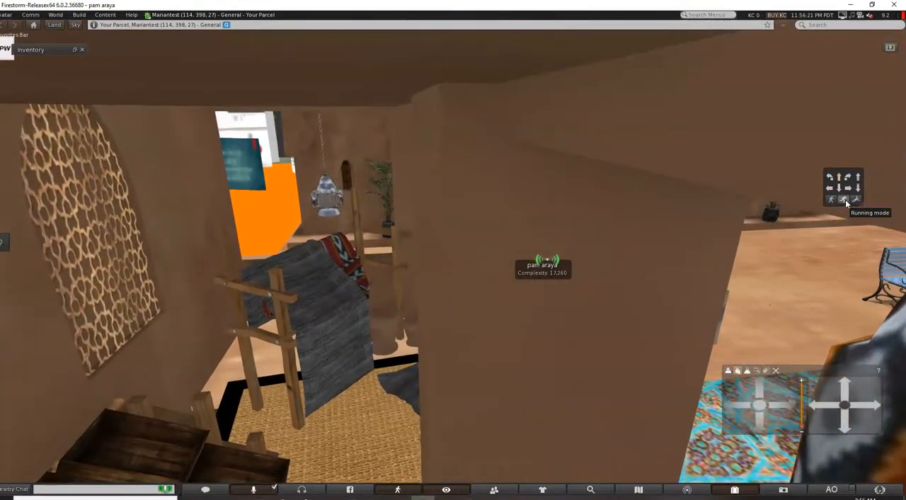
# Move the avatar from the textile stall past the square tree planter and turn it to face the pool.
pyautogui.click(885, 215)
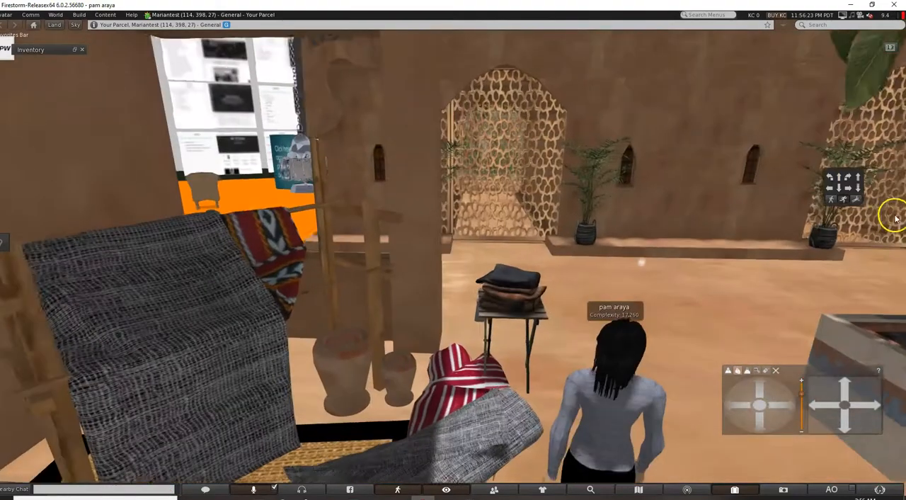
pyautogui.press('Right')
pyautogui.press('Up')
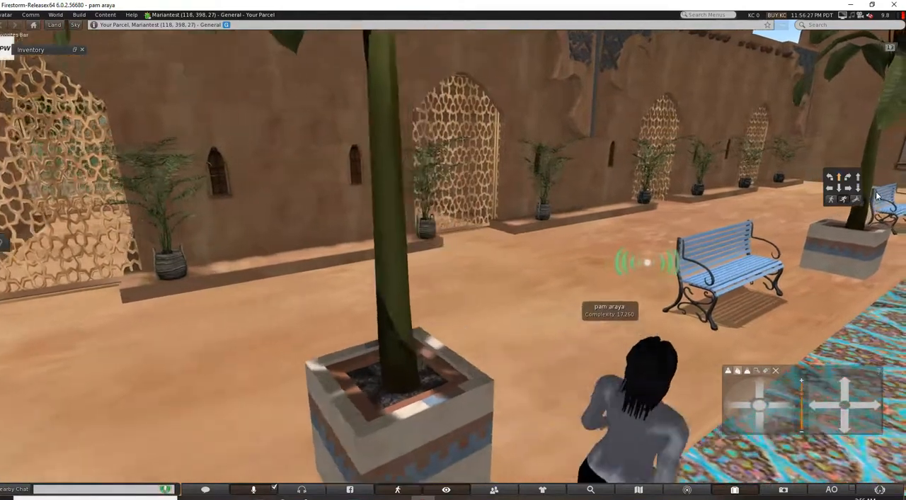
pyautogui.press('Left')
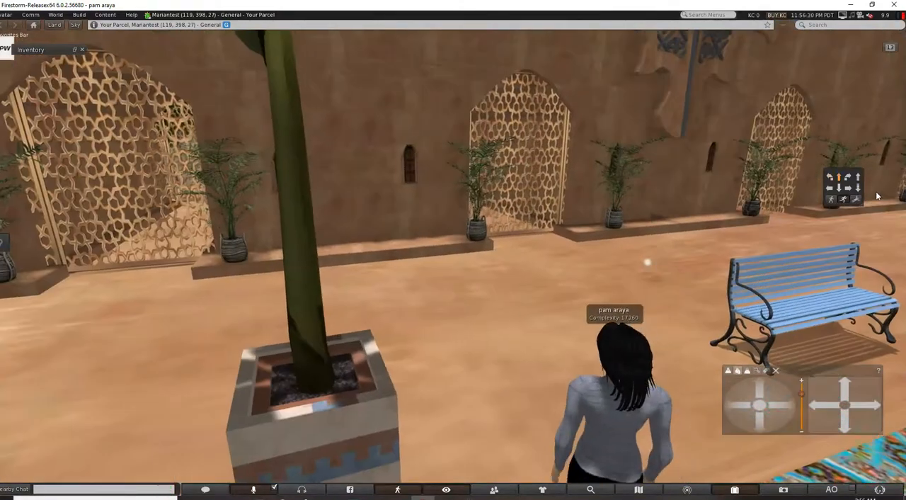
pyautogui.press('Up')
pyautogui.press('Right')
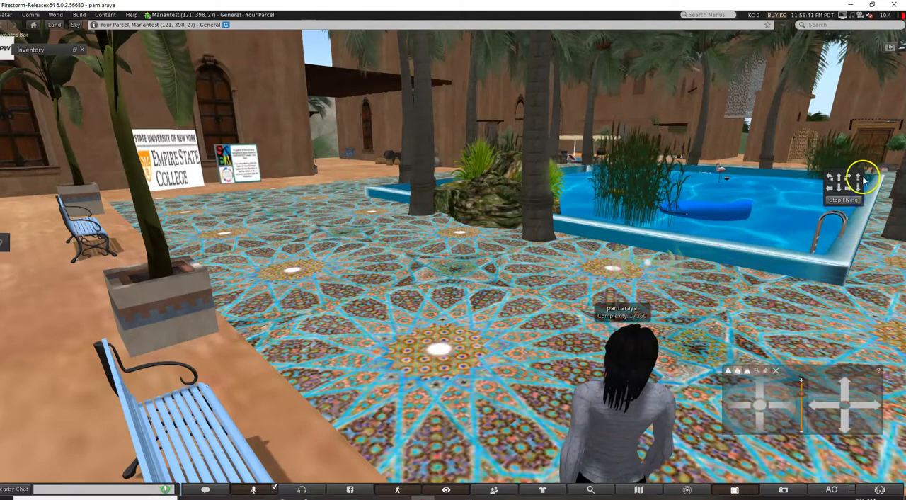
# Raise the avatar to a height of about 80 m and fly it past the fortress to the village between the mountains.
pyautogui.click(859, 180)
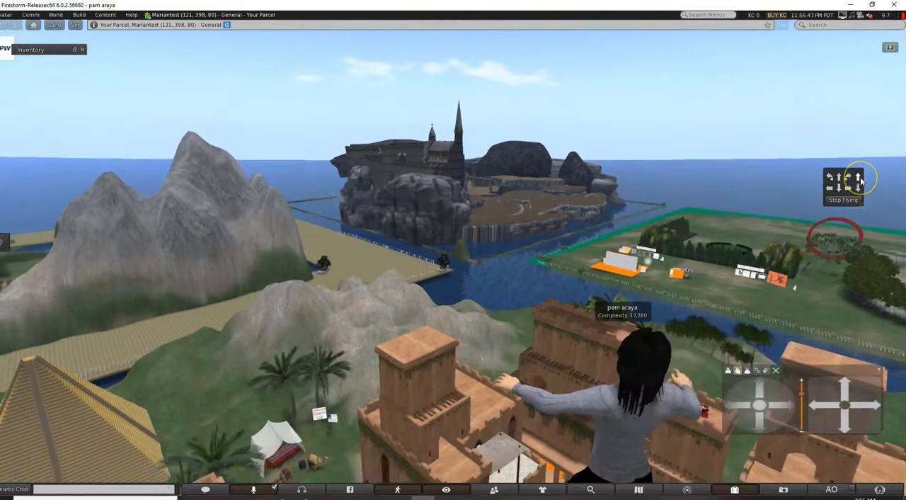
pyautogui.press('Up')
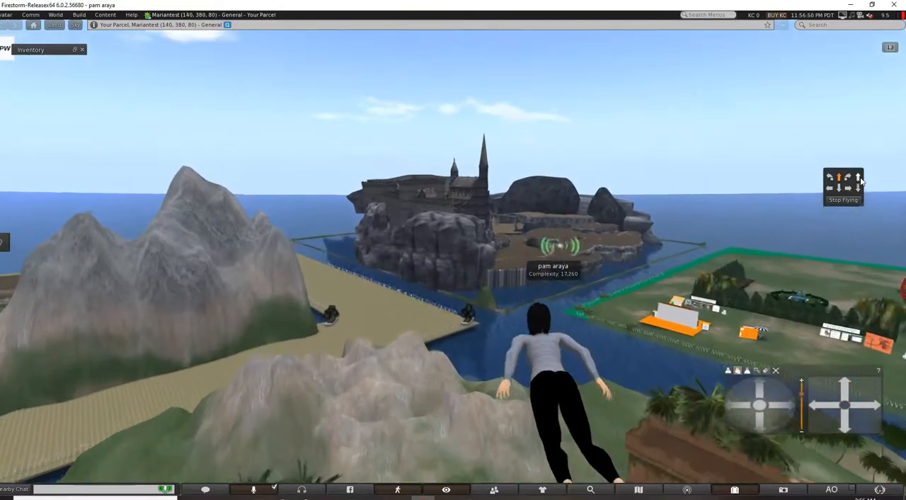
pyautogui.press('Left')
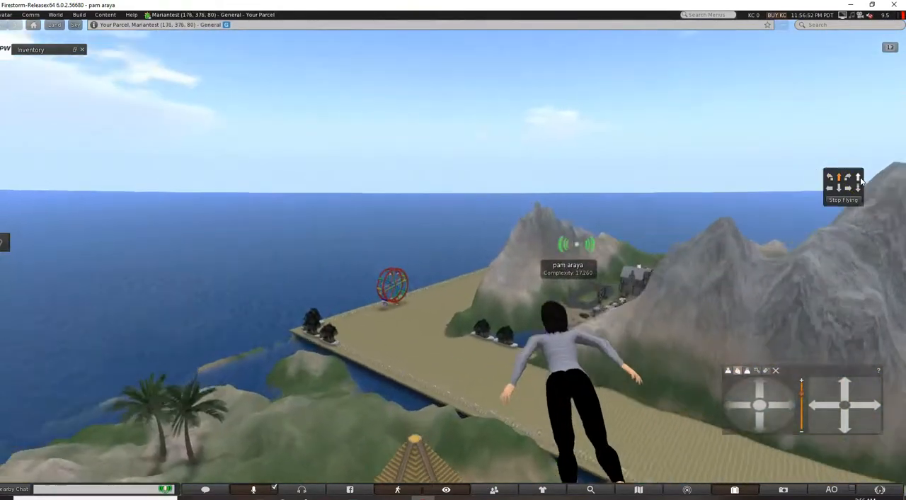
pyautogui.press('Right')
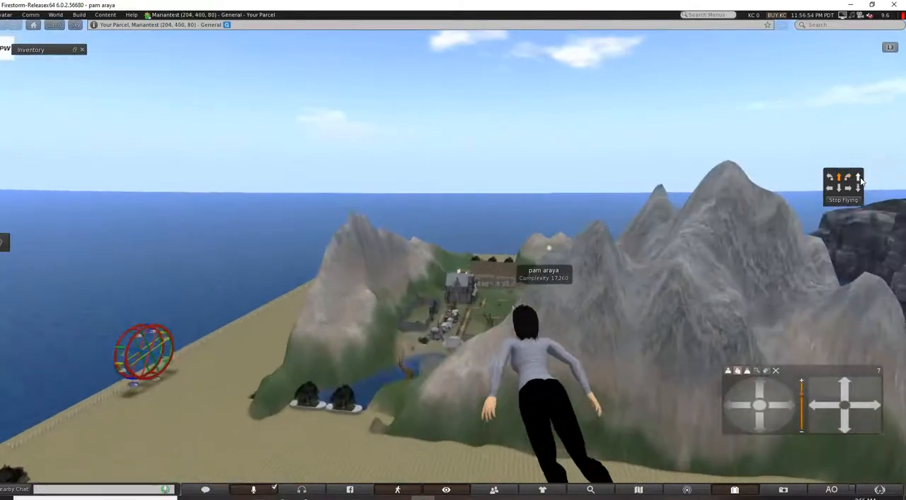
pyautogui.press('Left')
pyautogui.press('Right')
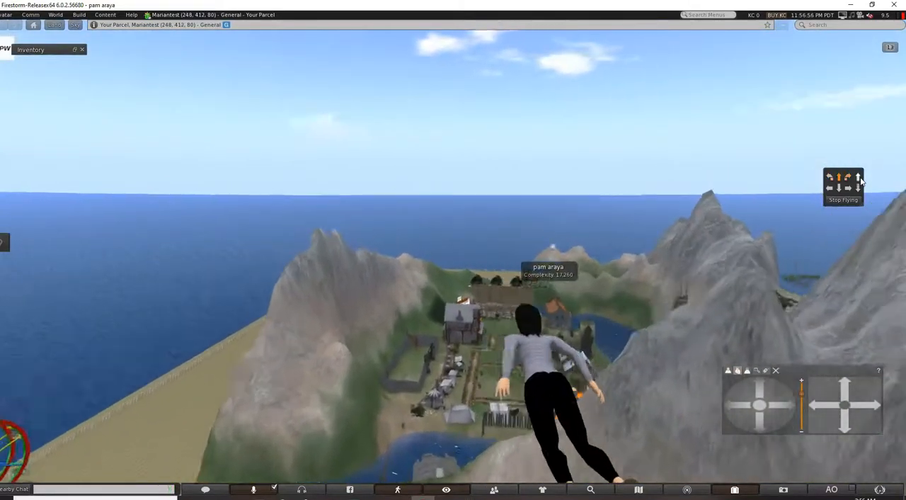
pyautogui.press('Left')
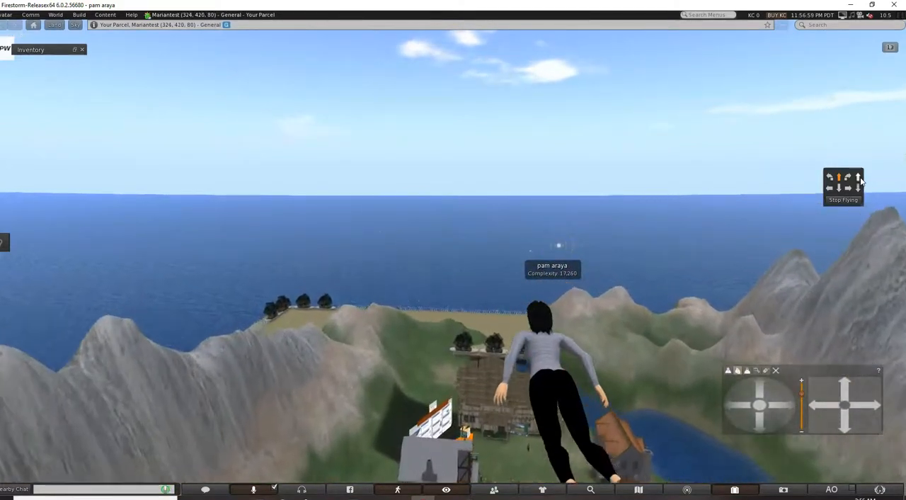
# Land the avatar beside the village's cobbled path and turn it around to face the blue striped market tent.
pyautogui.click(859, 197)
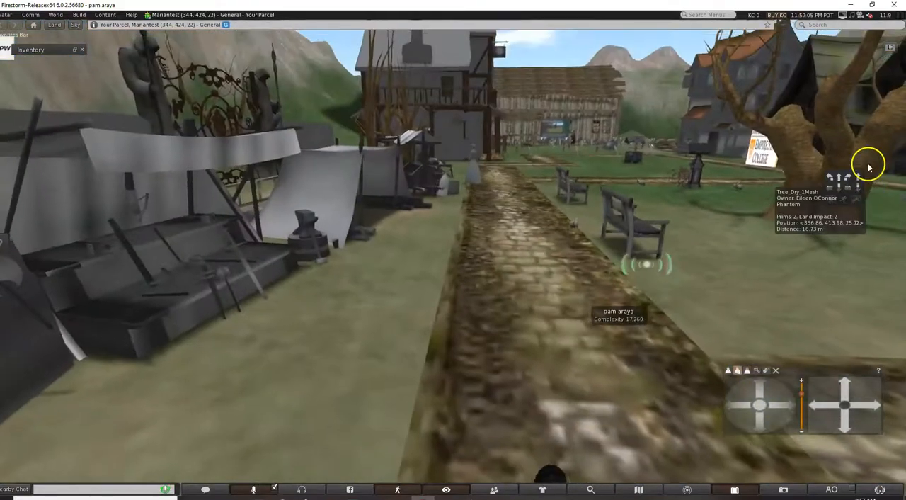
pyautogui.press('Right')
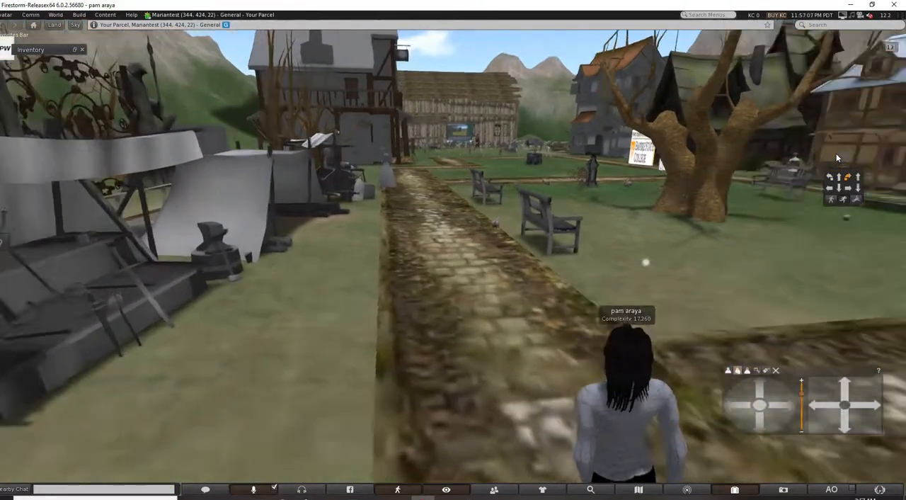
pyautogui.press('Right')
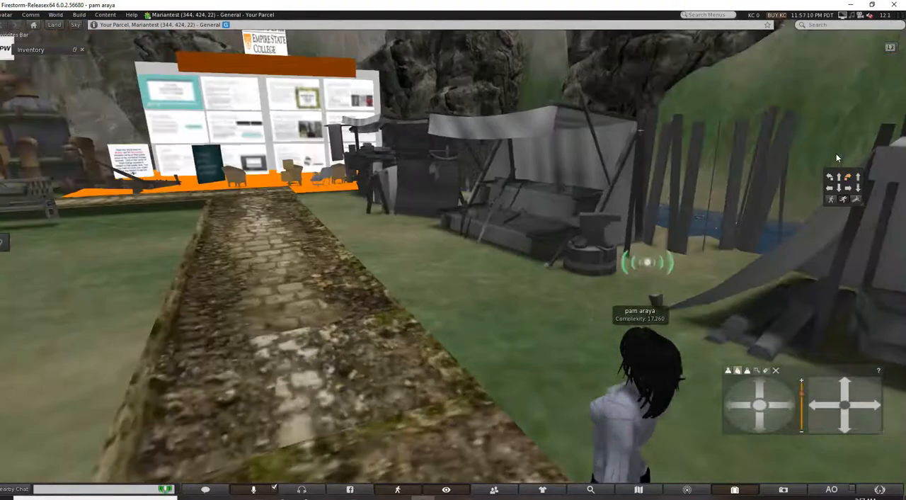
pyautogui.press('Right')
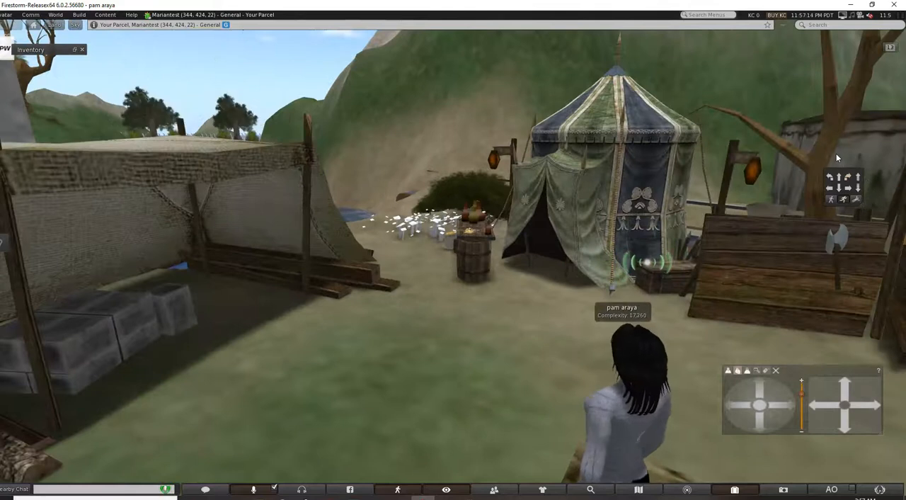
# Take a copy of the medieval market object with the striped tent into the inventory.
pyautogui.click(618, 147)
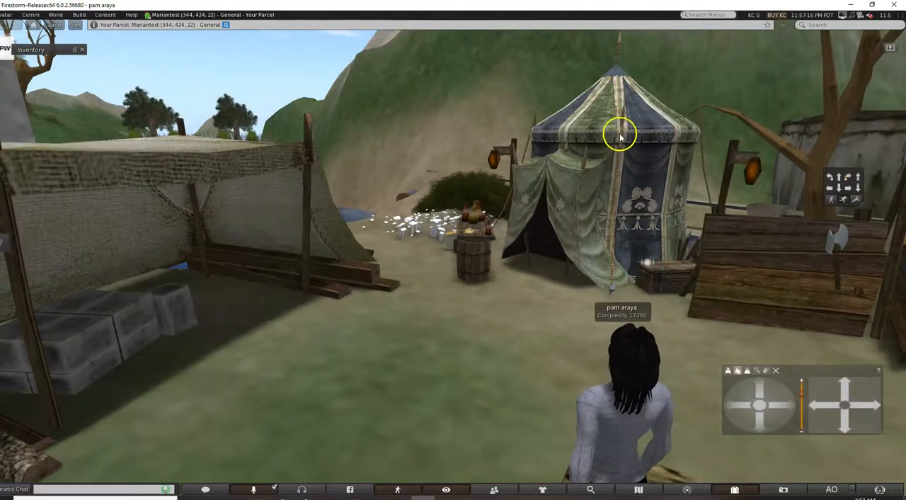
pyautogui.rightClick(623, 151)
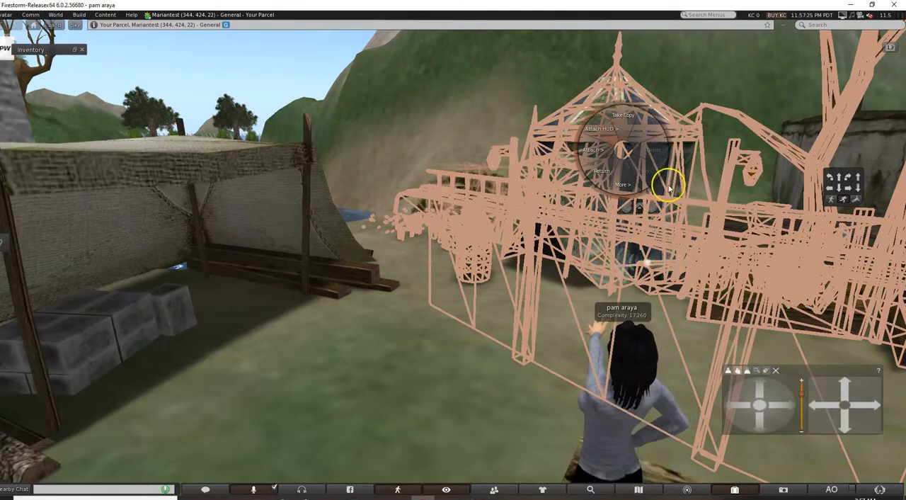
pyautogui.click(624, 117)
# Walk the avatar along the cobbled path past the benches and turn it to face the produce stalls.
pyautogui.press('Right')
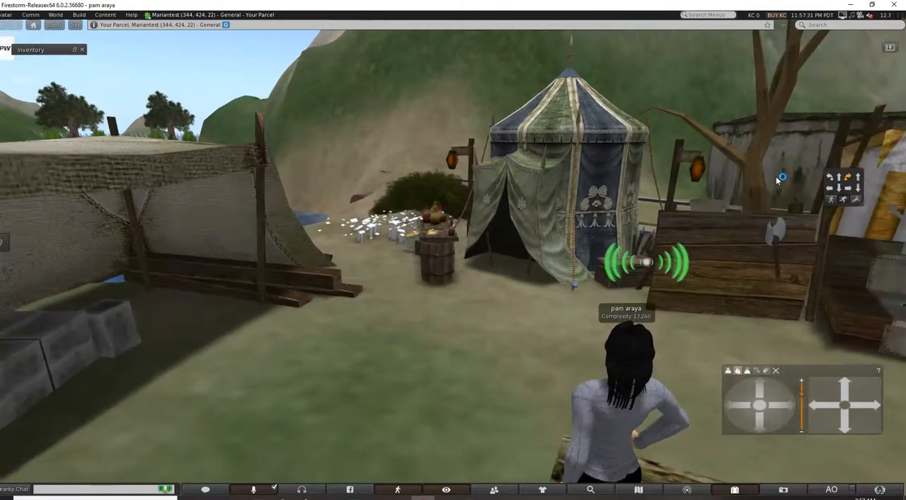
pyautogui.press('Up')
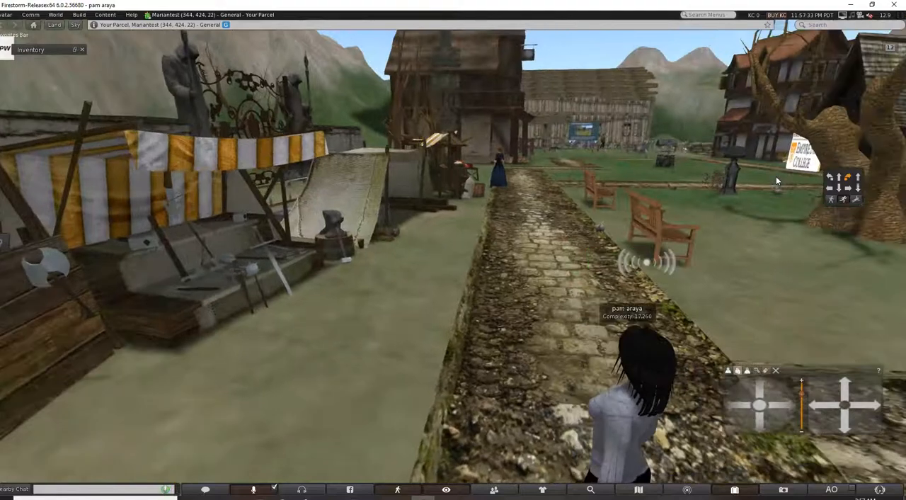
pyautogui.press('Right')
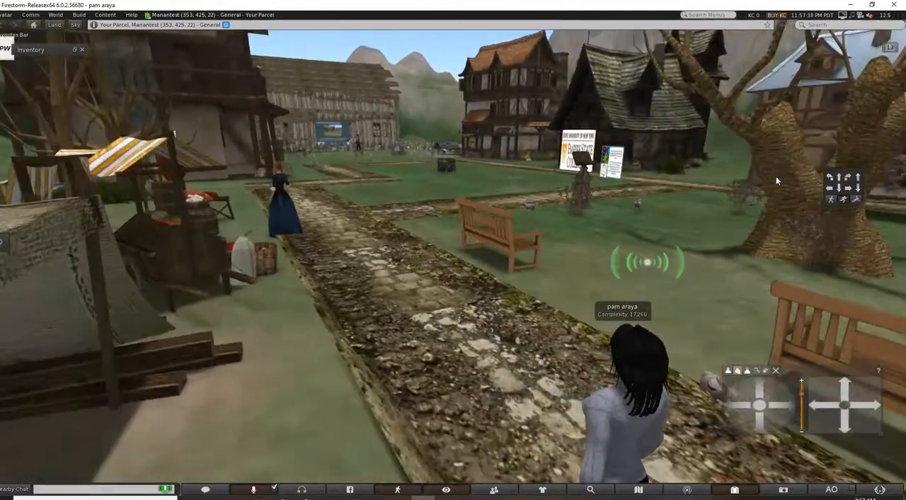
pyautogui.press('Up')
pyautogui.press('Left')
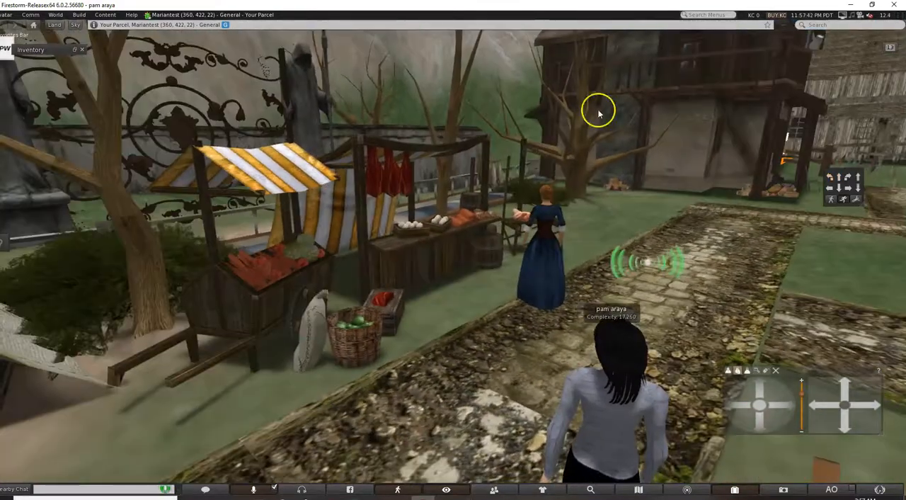
# Take a copy of the produce market stalls into the inventory.
pyautogui.rightClick(428, 253)
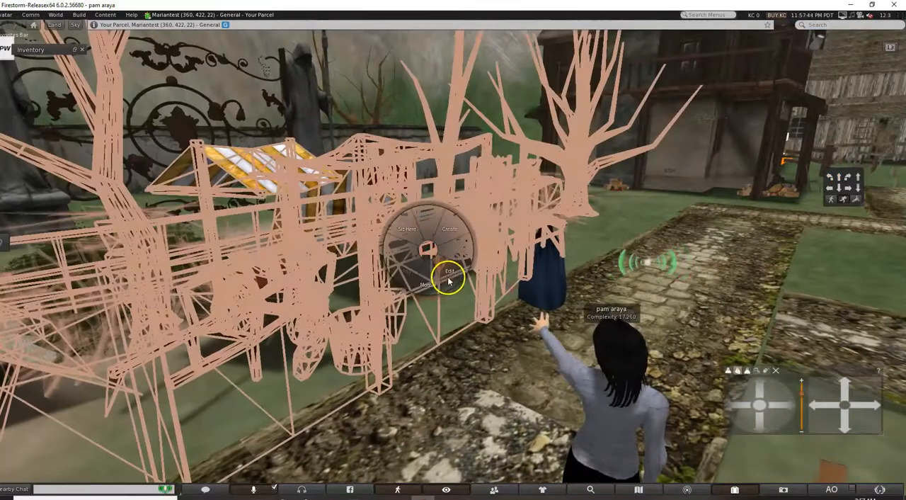
pyautogui.click(427, 287)
pyautogui.click(428, 216)
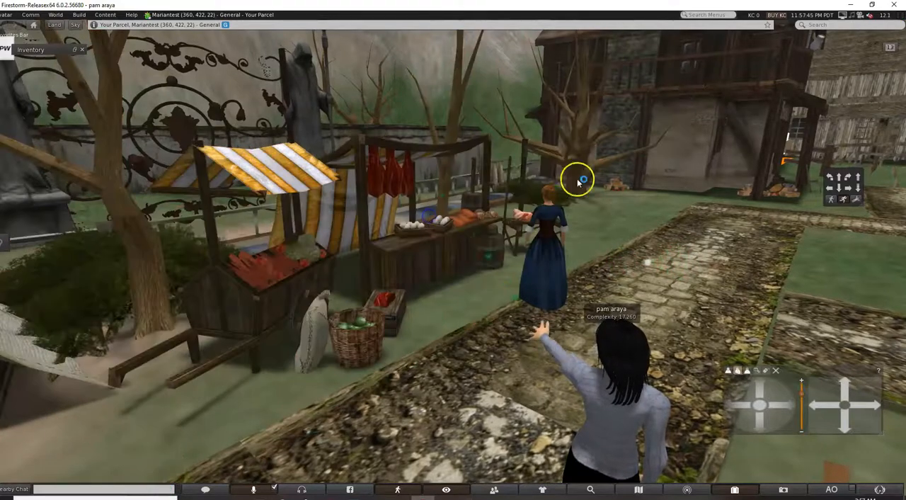
# Move the avatar to the path junction and walk it along the side path toward the blue-roofed timber house.
pyautogui.press('Right')
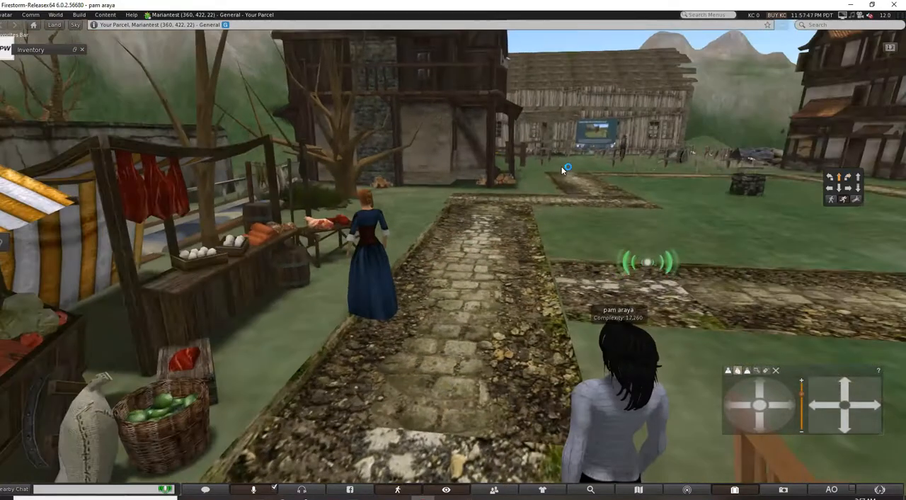
pyautogui.press('Up')
pyautogui.press('Right')
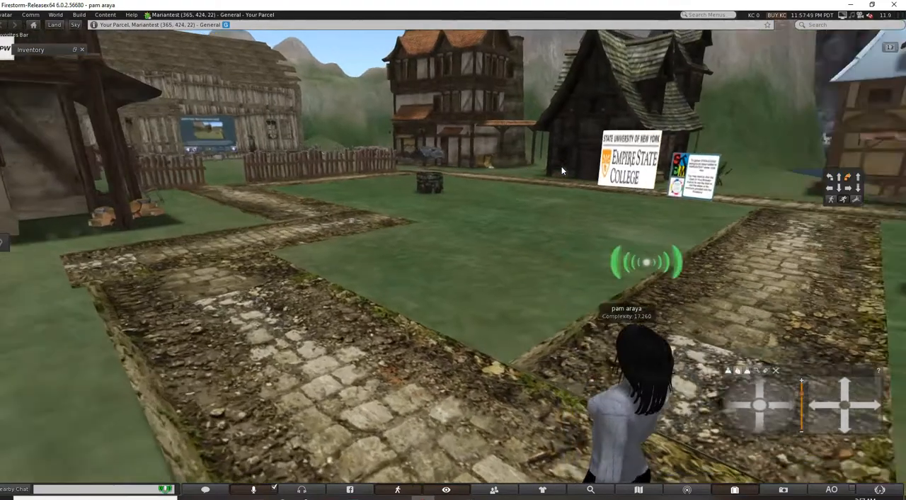
pyautogui.press('Right')
pyautogui.press('Right')
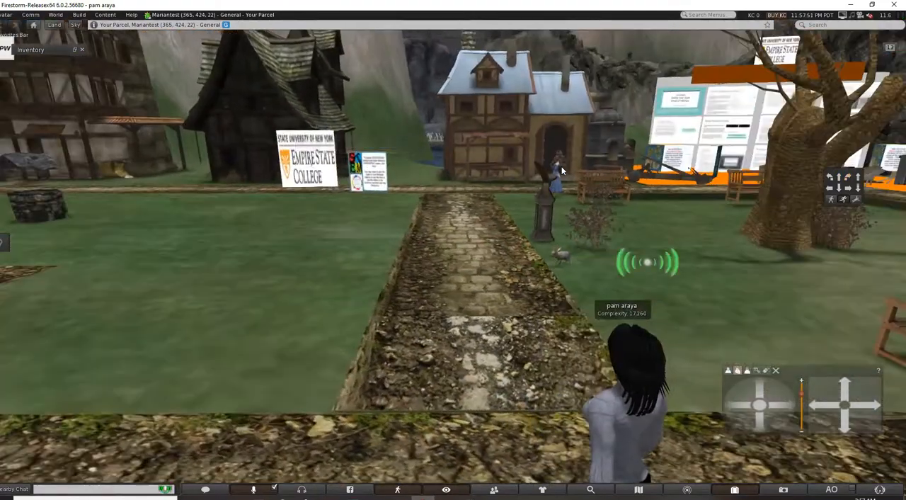
pyautogui.press('Up')
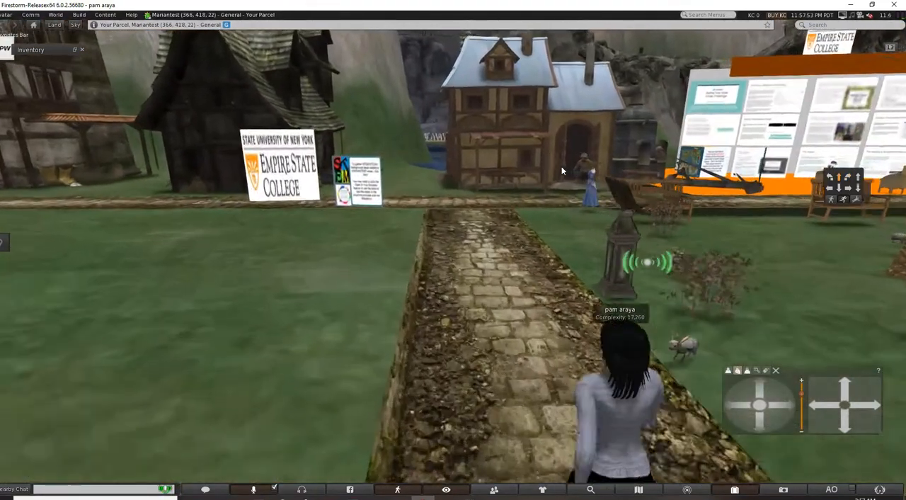
pyautogui.press('Up')
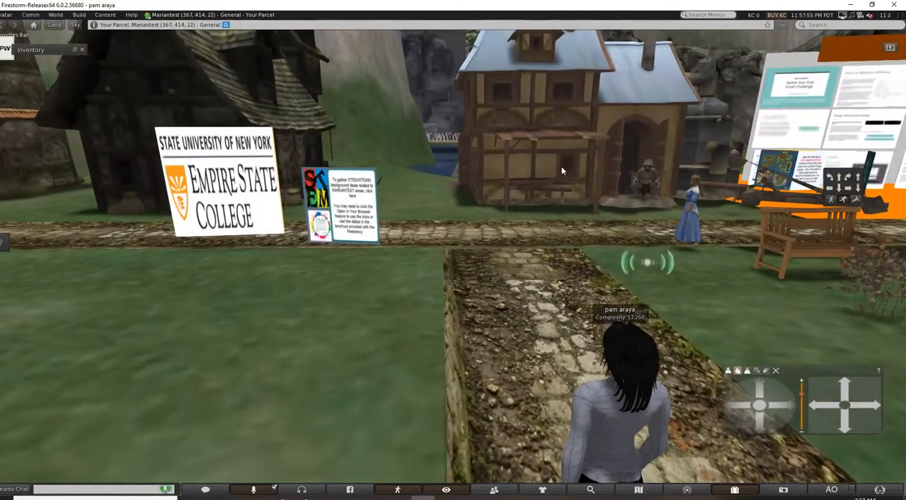
# Try to take a copy of the blue-roofed timber house into the inventory.
pyautogui.rightClick(581, 147)
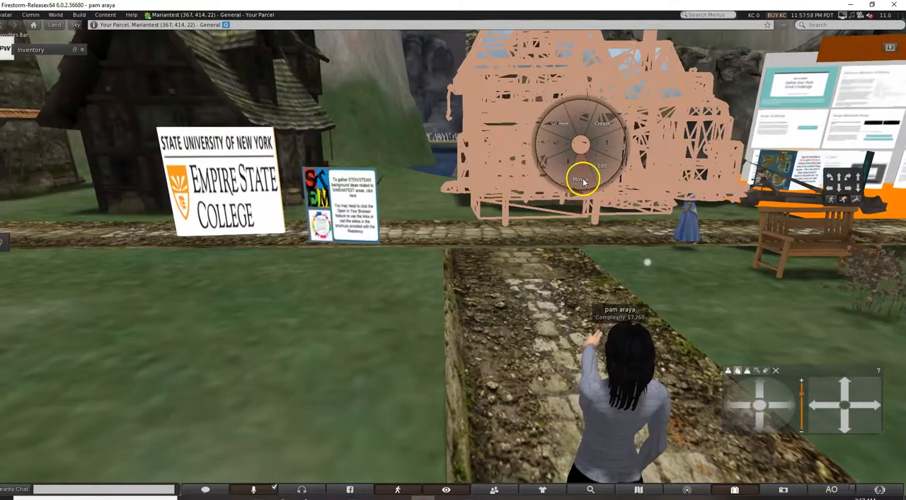
pyautogui.click(694, 232)
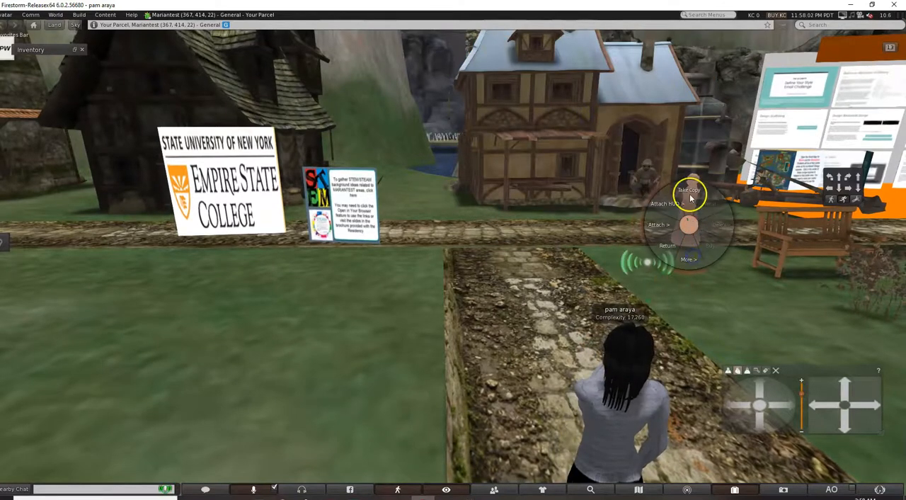
pyautogui.rightClick(641, 181)
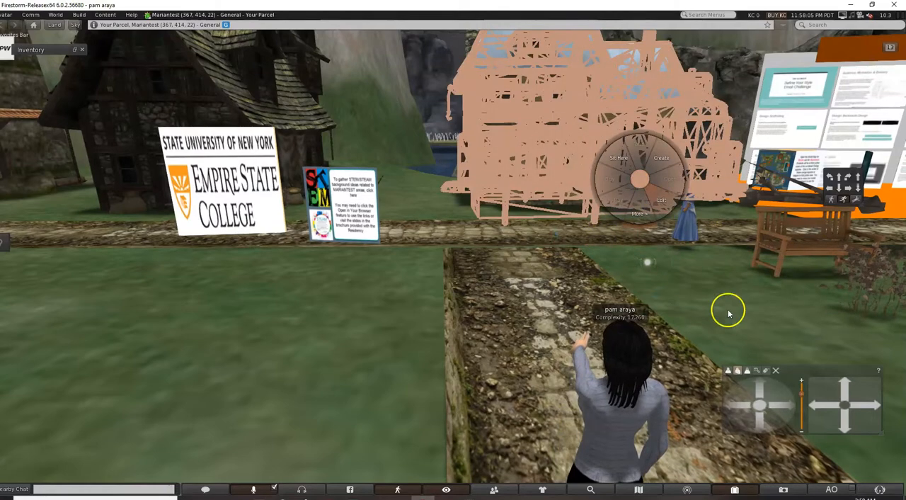
pyautogui.click(574, 239)
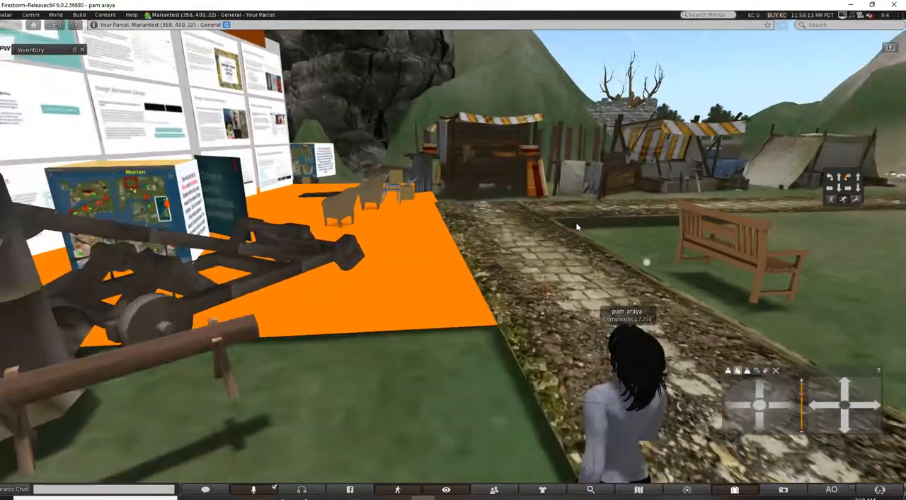
# Walk the avatar past the orange platform and take a copy of the medieval market wagon and its adjoining stalls.
pyautogui.press('Up')
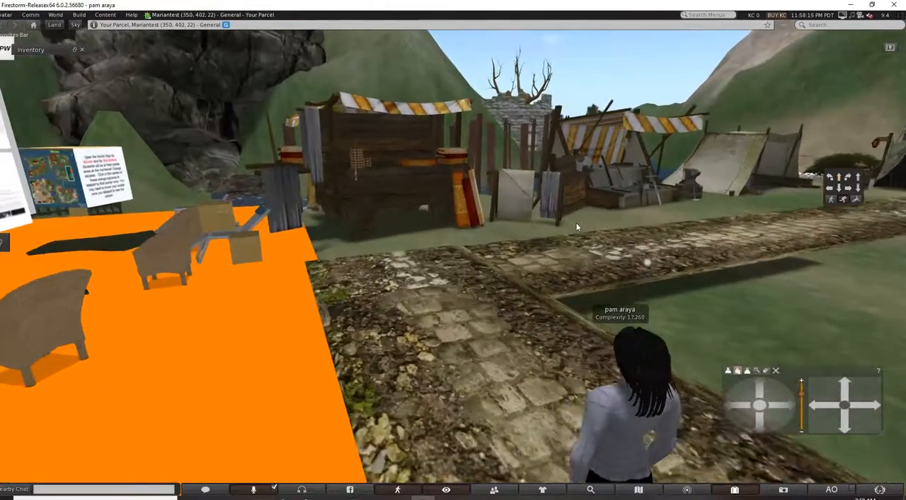
pyautogui.rightClick(382, 176)
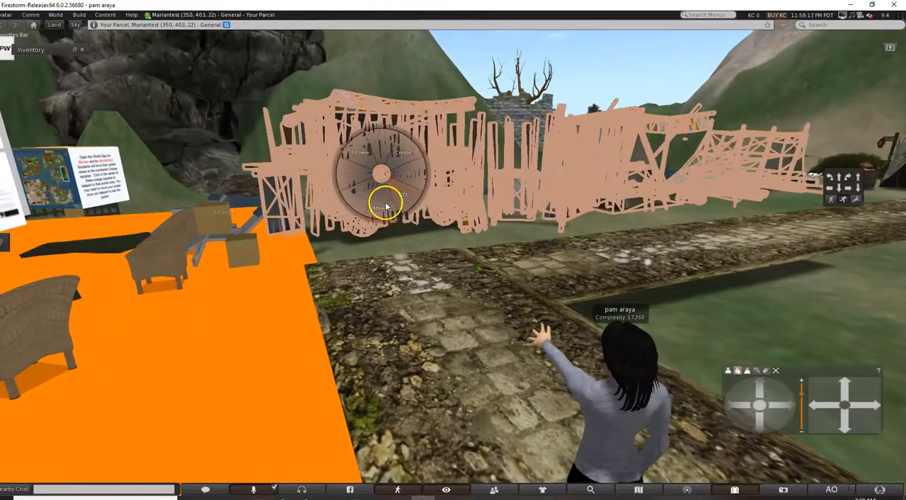
pyautogui.click(382, 206)
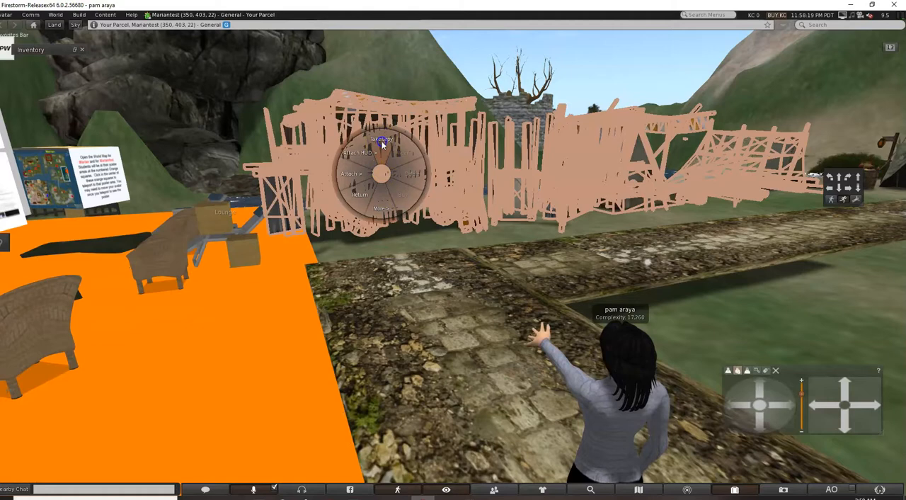
pyautogui.click(703, 166)
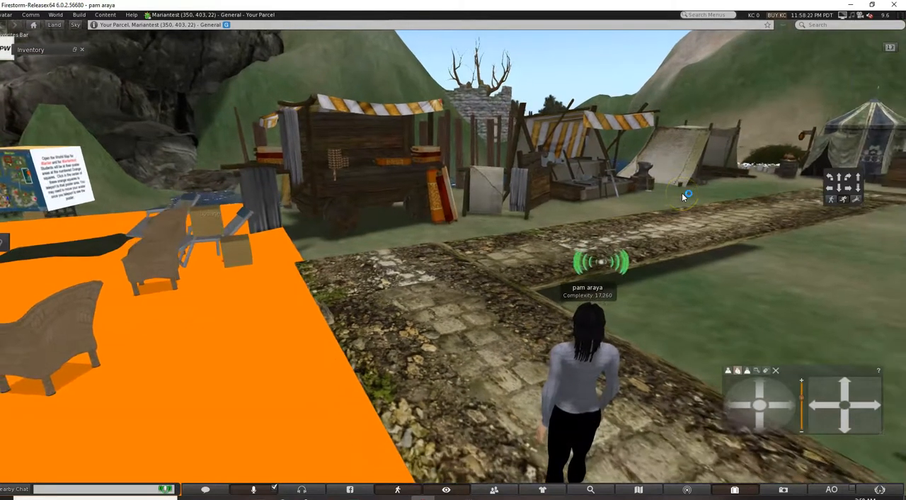
pyautogui.click(793, 189)
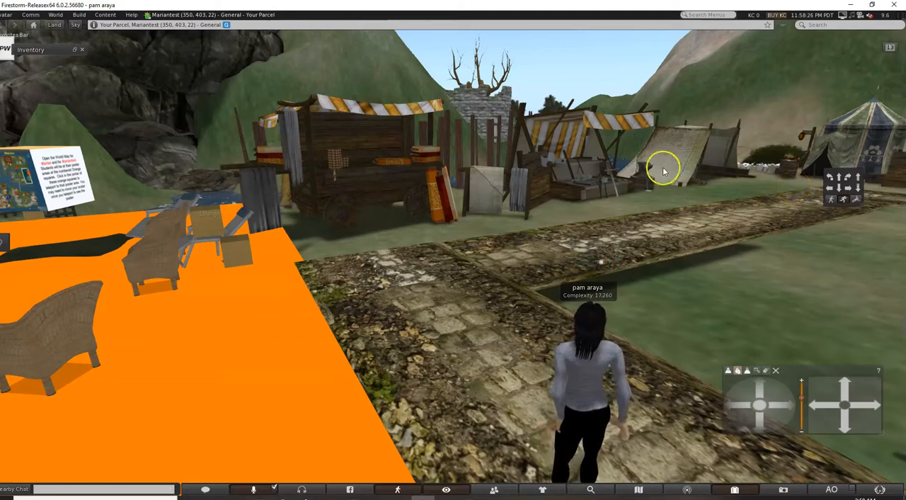
pyautogui.moveTo(815, 143)
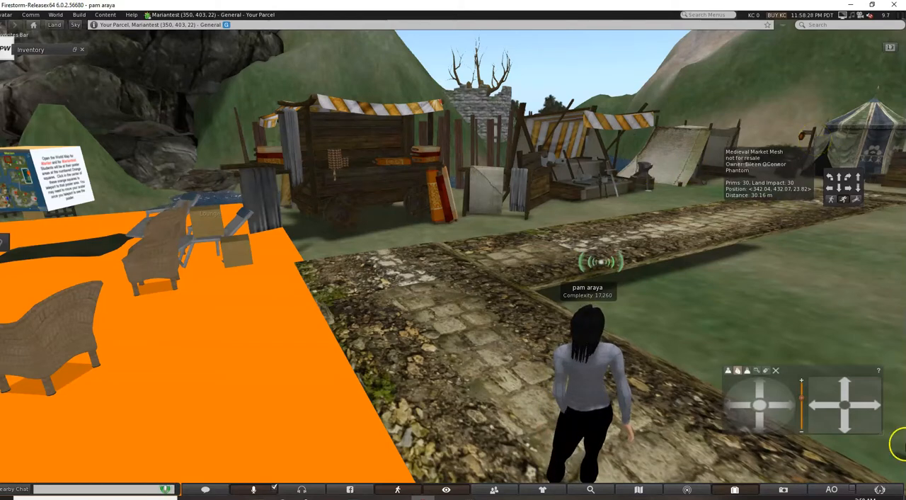
# Raise the avatar to a height of about 107 m and fly it over the mountains and water to the castle.
pyautogui.moveTo(859, 178); pyautogui.dragTo(861, 180)
pyautogui.press('Left')
pyautogui.press('Left')
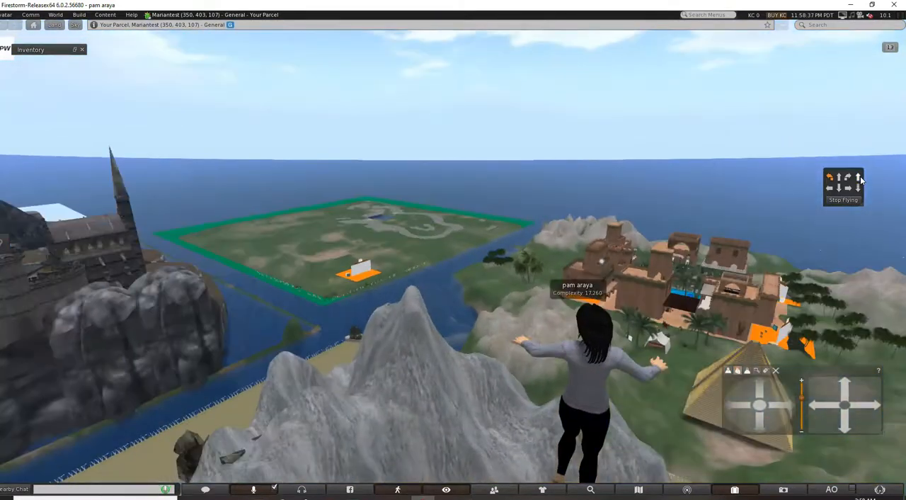
pyautogui.press('Up')
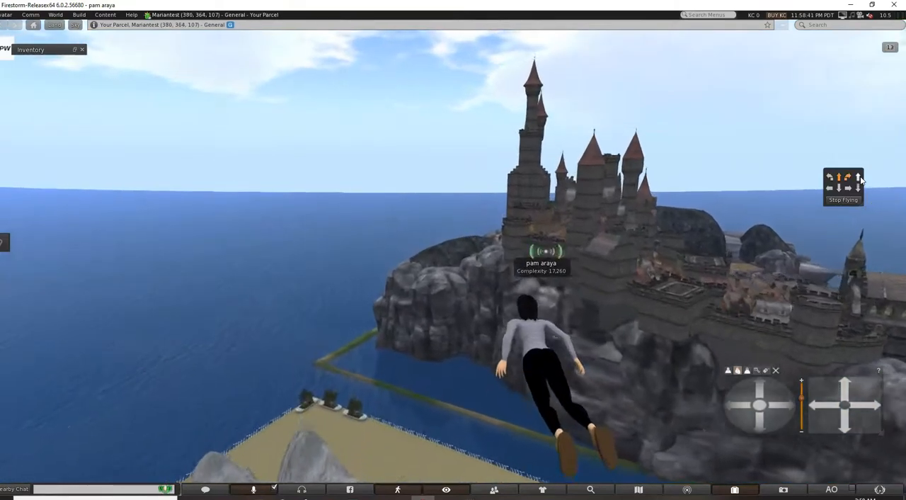
pyautogui.press('Right')
pyautogui.press('Up')
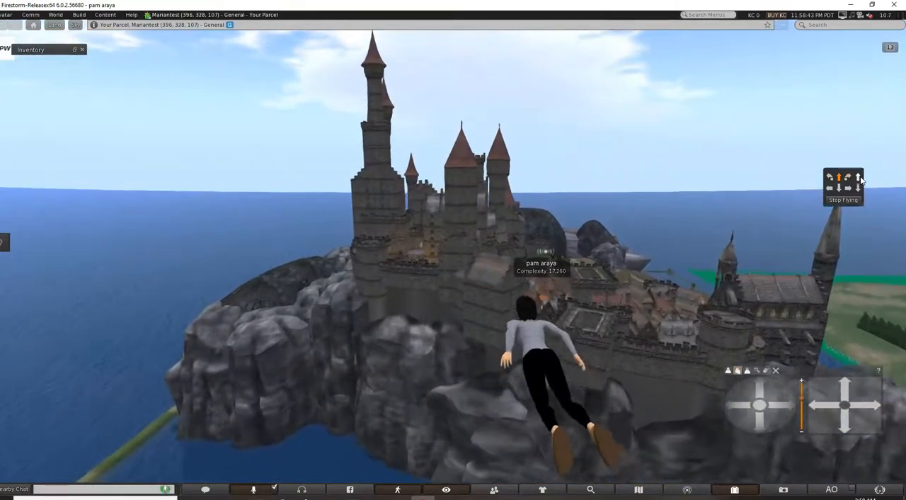
pyautogui.press('Up')
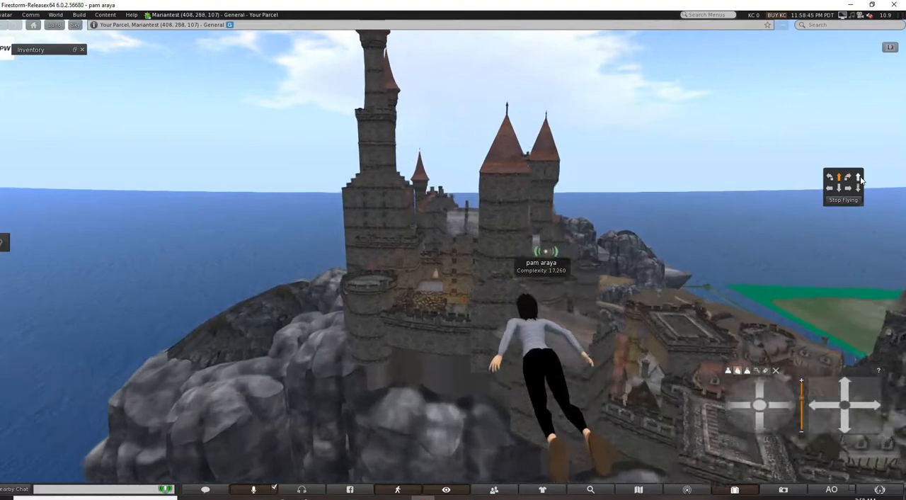
pyautogui.press('Up')
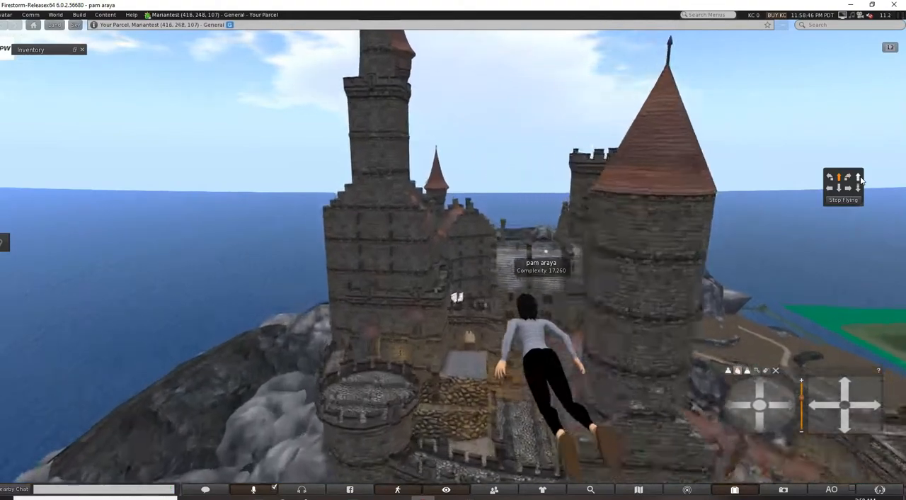
# Fly the avatar past the castle towers and land it on the dirt ground beside the stone walls.
pyautogui.press('Up')
pyautogui.press('Right')
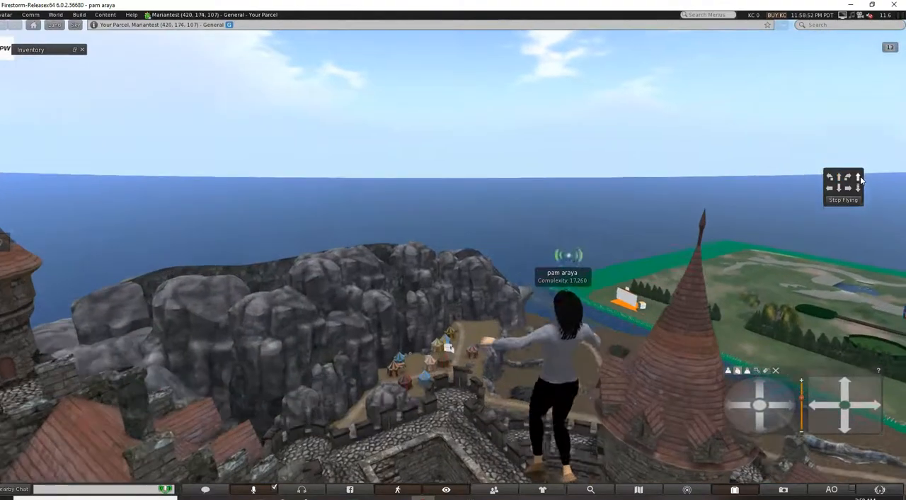
pyautogui.click(858, 201)
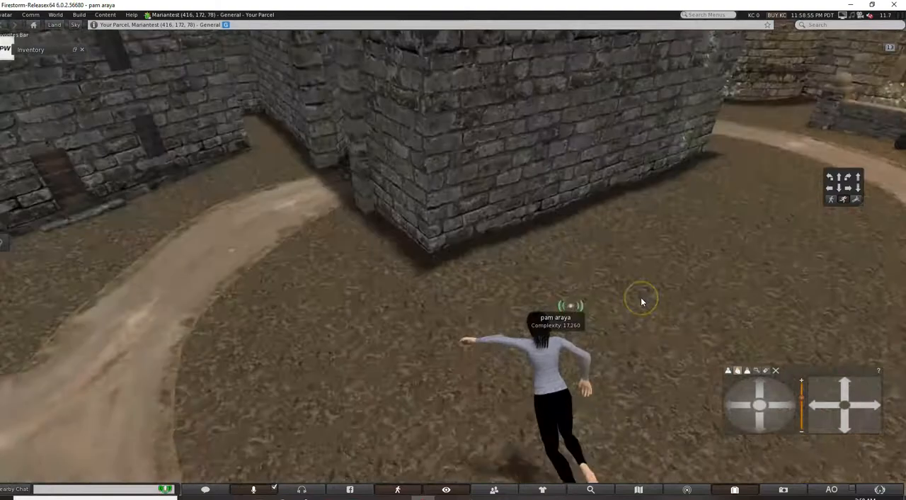
pyautogui.press('Left')
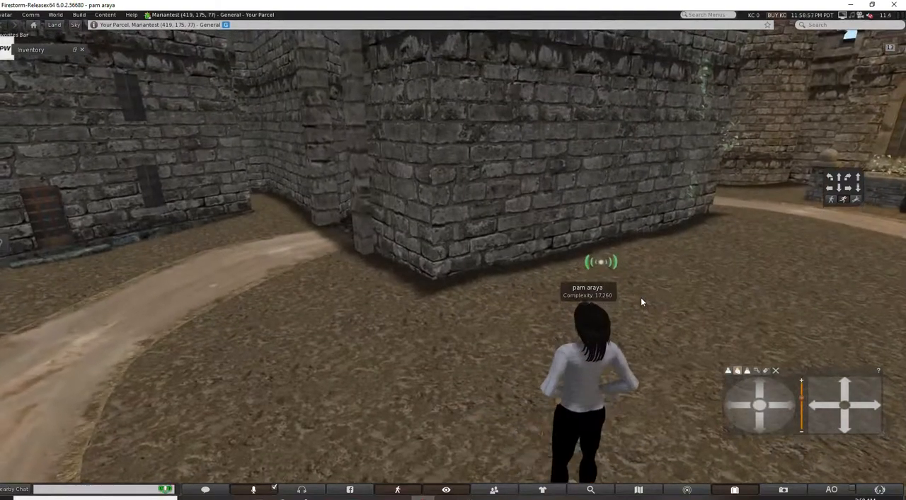
# Walk the avatar across the castle courtyard to the Empire State College sign and turn it towards the tiled-roof shelter.
pyautogui.press('Left')
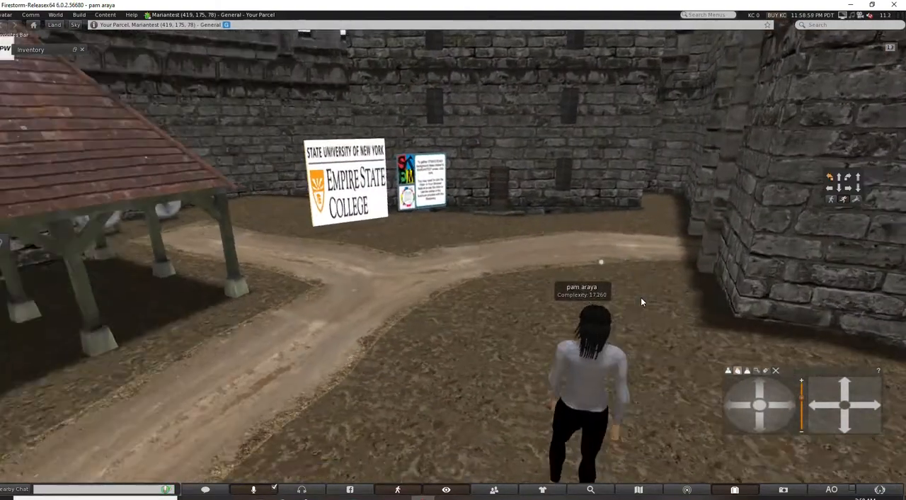
pyautogui.press('Up')
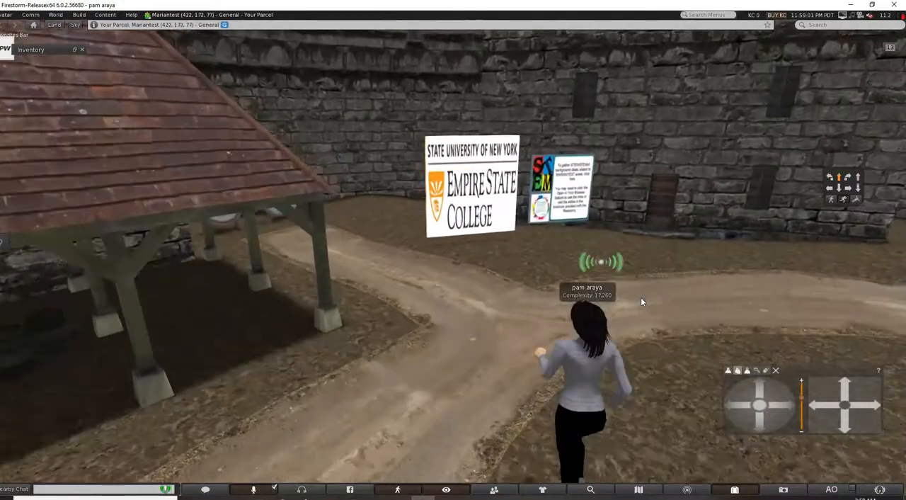
pyautogui.press('Left')
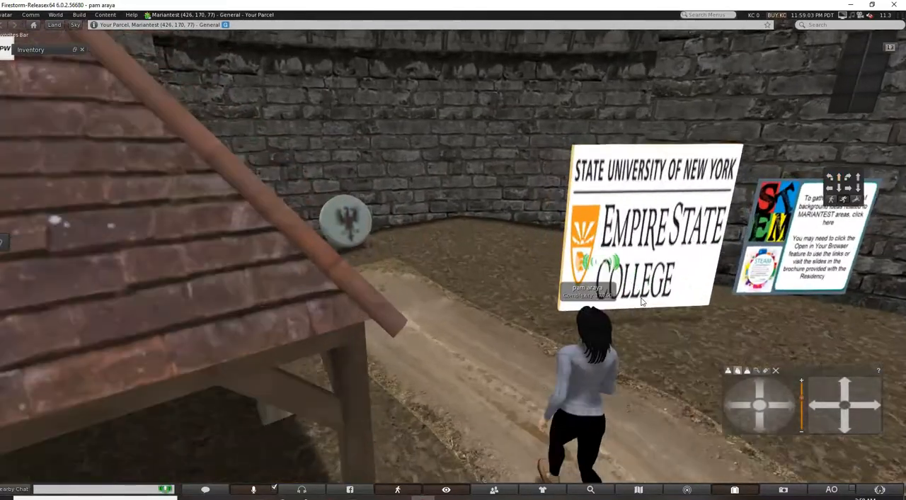
pyautogui.press('Down')
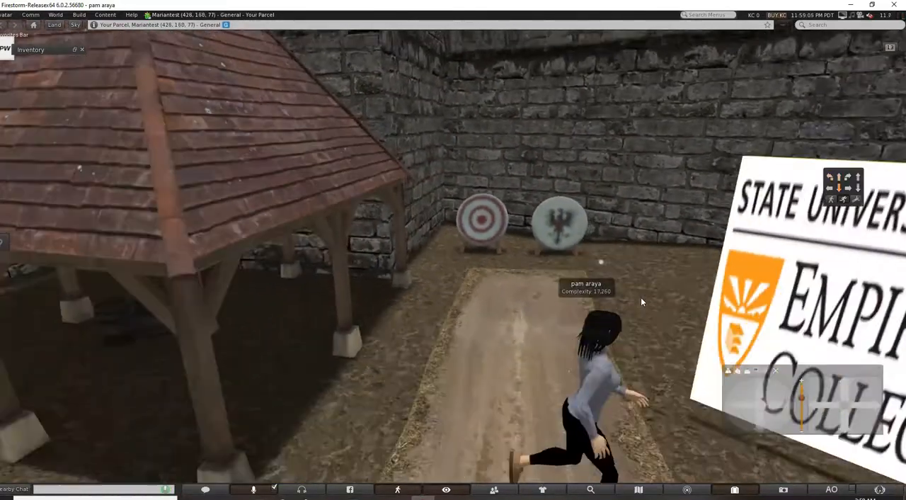
pyautogui.press('Left')
# Walk the avatar past the shelter to the lantern-lit arched gate and turn it towards the stepped castle entrance.
pyautogui.press('Left')
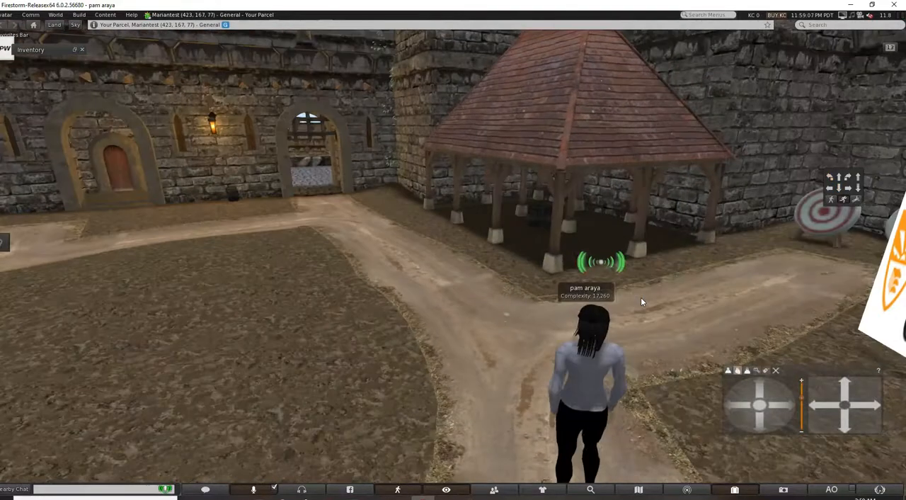
pyautogui.press('Up')
pyautogui.press('Left')
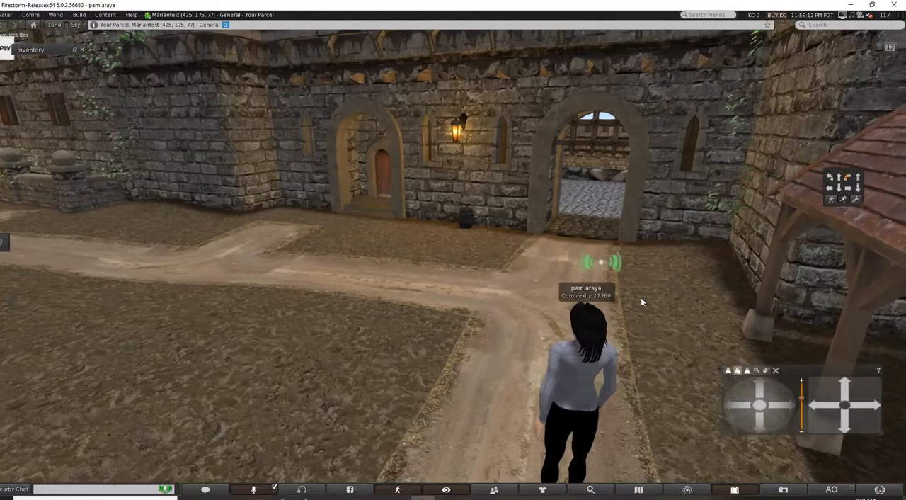
pyautogui.press('Up')
pyautogui.press('Left')
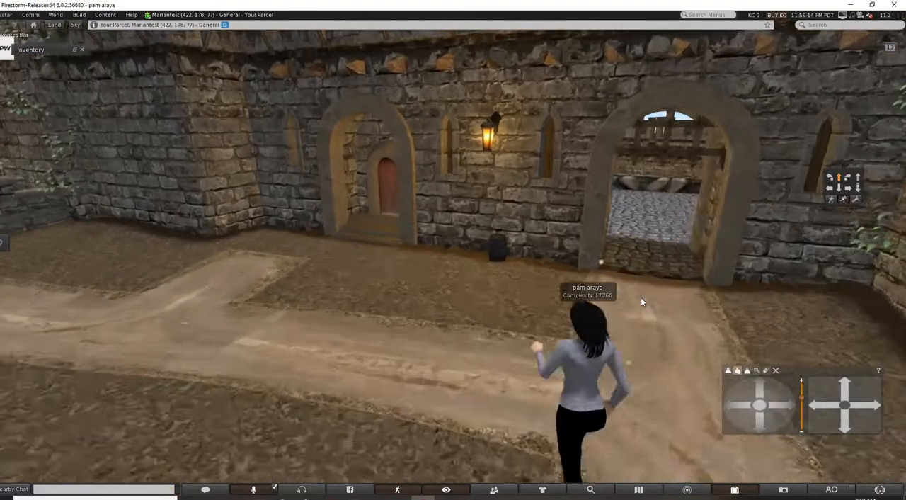
pyautogui.press('Left')
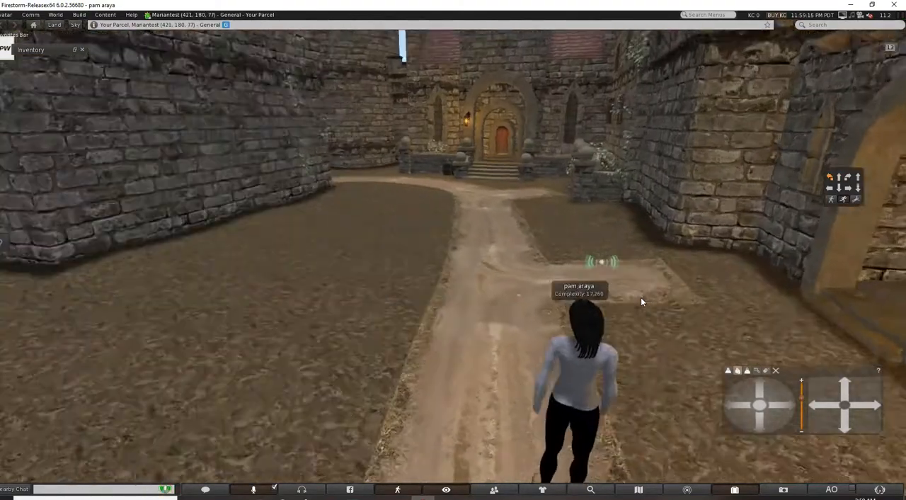
# Walk the avatar along the dirt path to the stepped castle entrance and on past its planted stone wall.
pyautogui.press('Up')
pyautogui.press('Right')
pyautogui.press('Up')
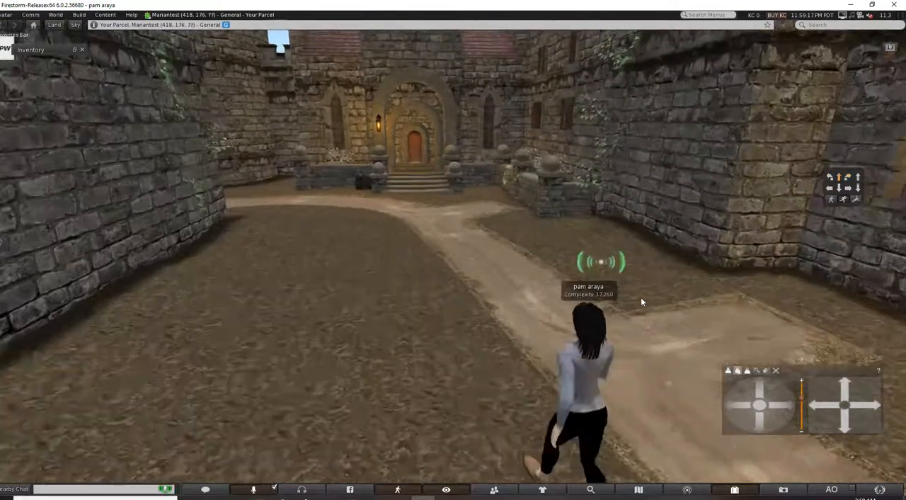
pyautogui.press('Left')
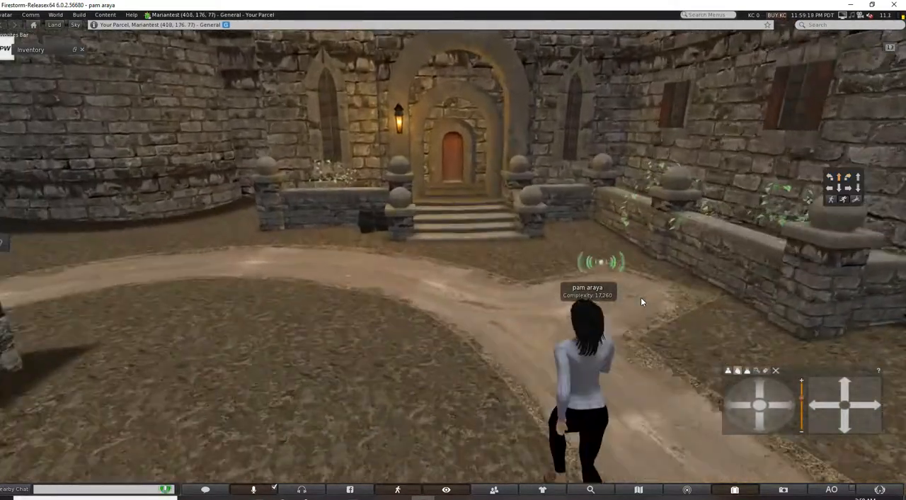
pyautogui.press('Left')
pyautogui.press('Up')
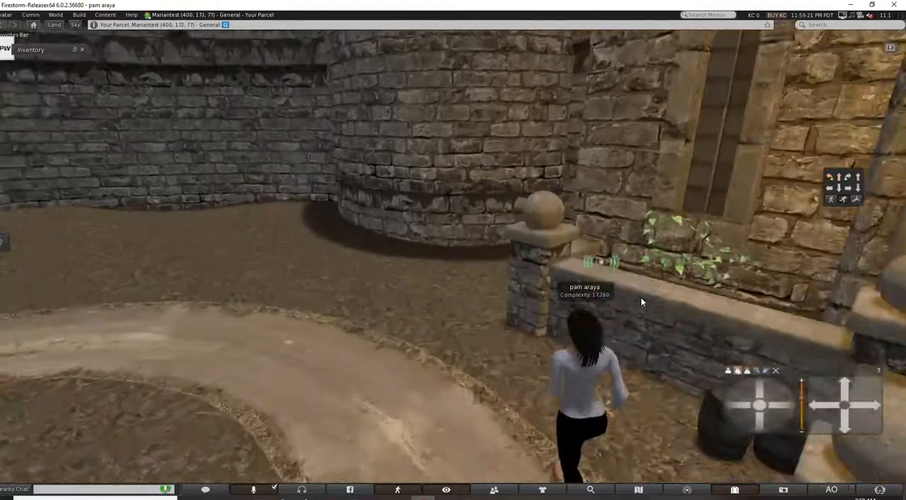
# Turn the avatar around and walk it through the opening in the stone wall into the cobbled passage.
pyautogui.press('Left')
pyautogui.press('Up')
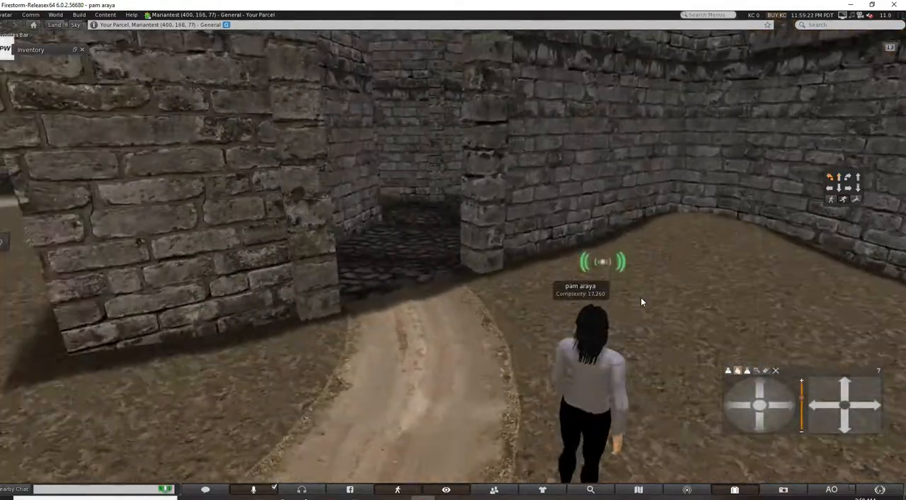
pyautogui.press('Up')
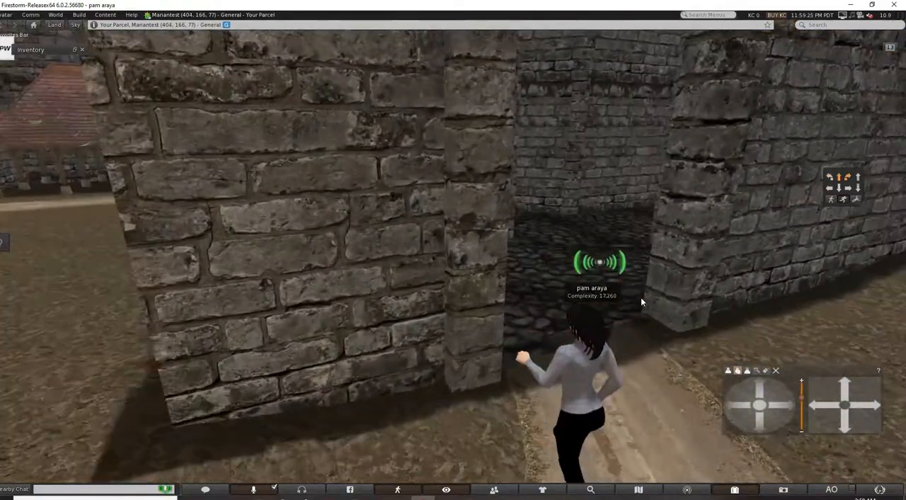
pyautogui.press('Up')
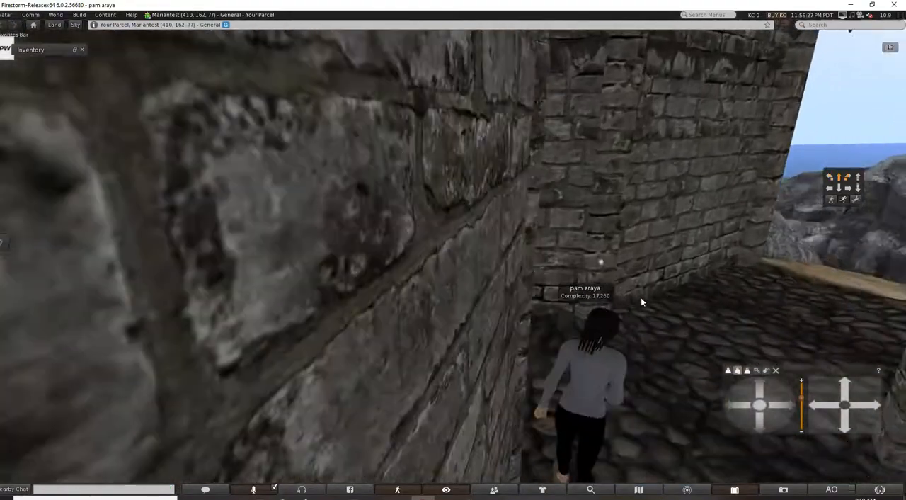
pyautogui.press('Right')
pyautogui.press('Up')
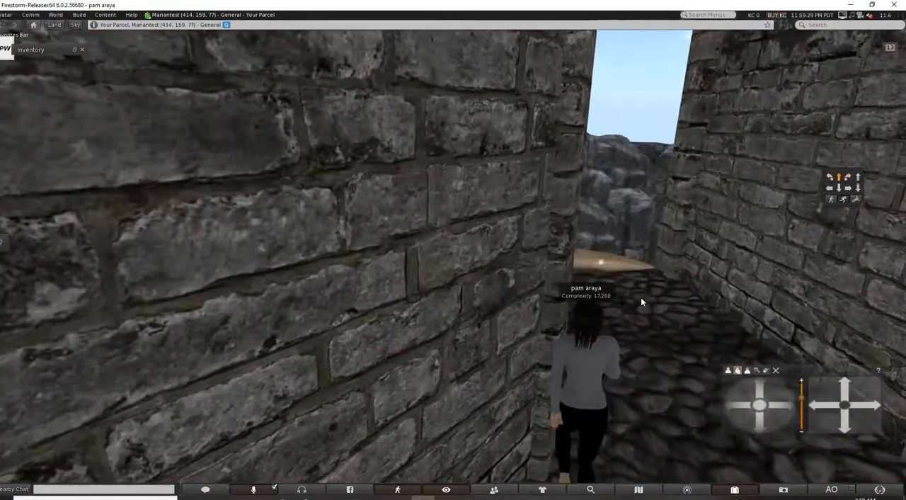
# Walk the avatar out of the cobbled passage onto the rock ledge overlooking the tents and the bridge.
pyautogui.press('Right')
pyautogui.press('Up')
pyautogui.press('Right')
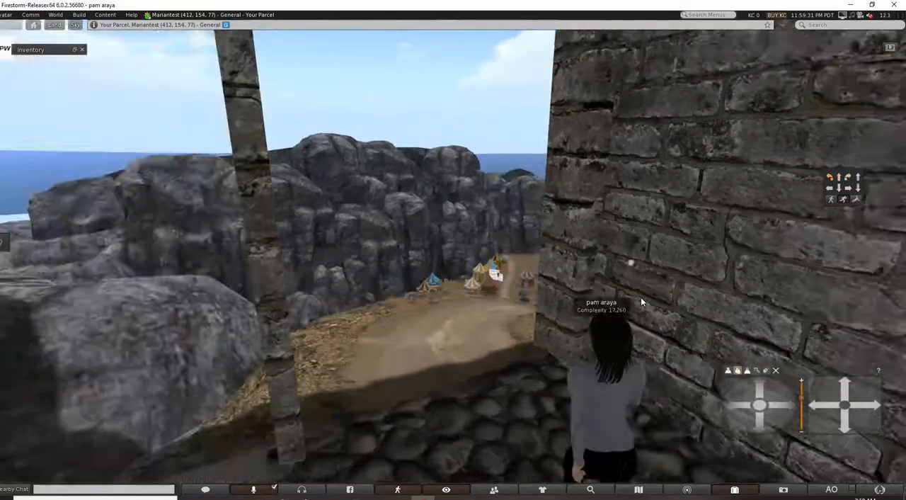
pyautogui.press('Left')
pyautogui.press('Right')
pyautogui.press('Up')
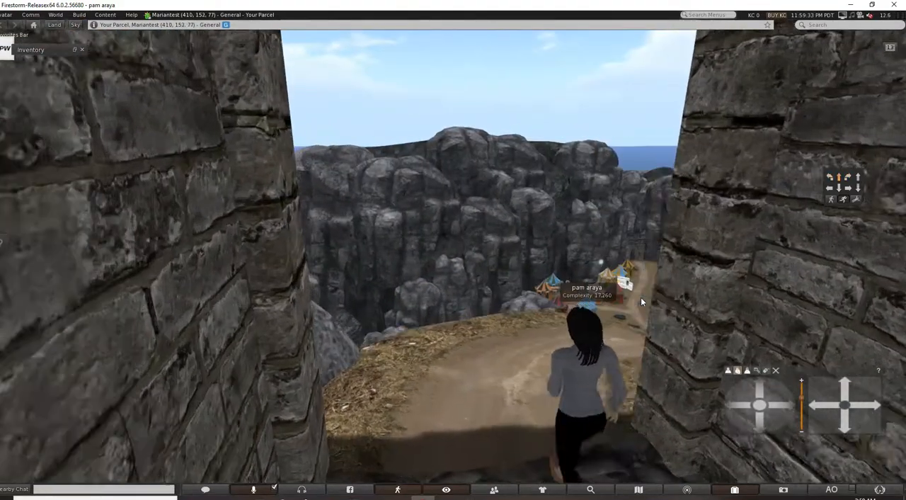
pyautogui.press('Right')
pyautogui.press('Up')
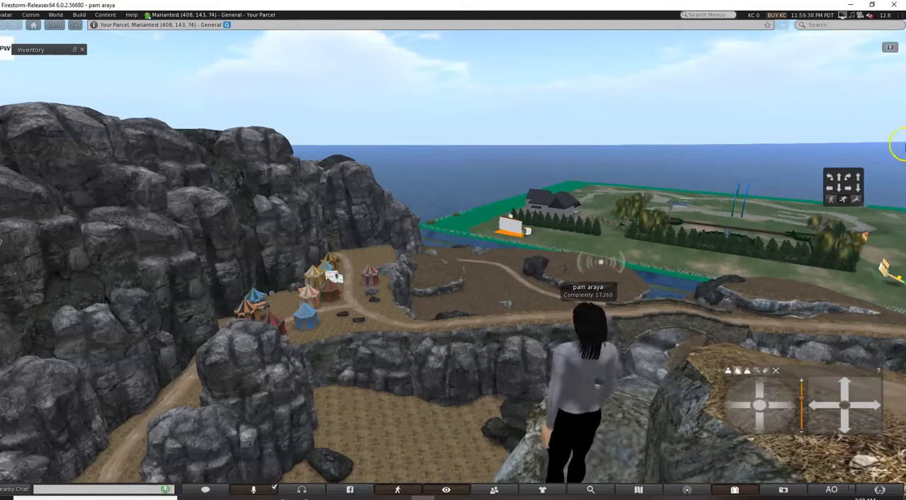
# Fly the avatar up to about 91 m, head towards the cliffs, and land it on the rocks beside the dirt path.
pyautogui.click(844, 197)
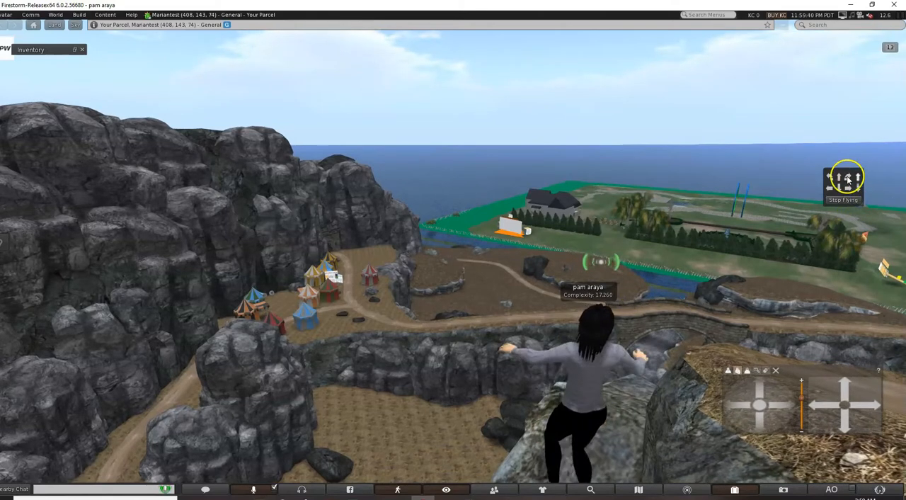
pyautogui.click(857, 182)
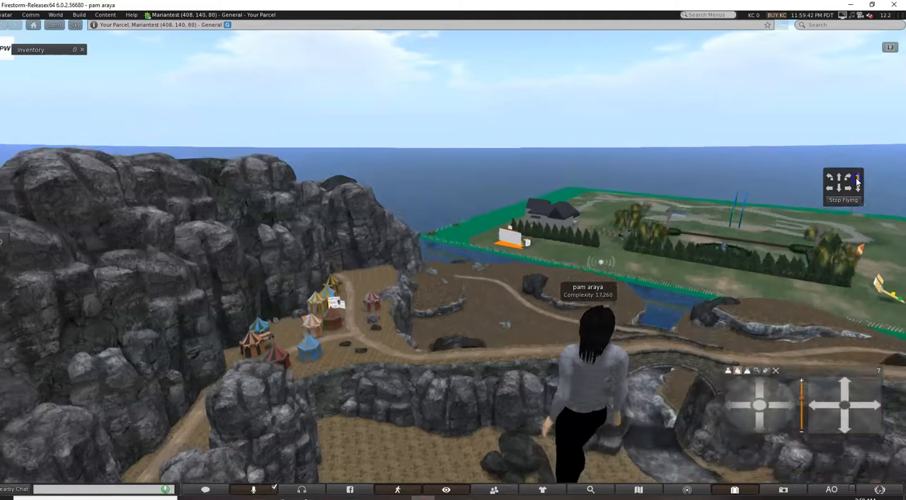
pyautogui.click(535, 264)
pyautogui.press('Left')
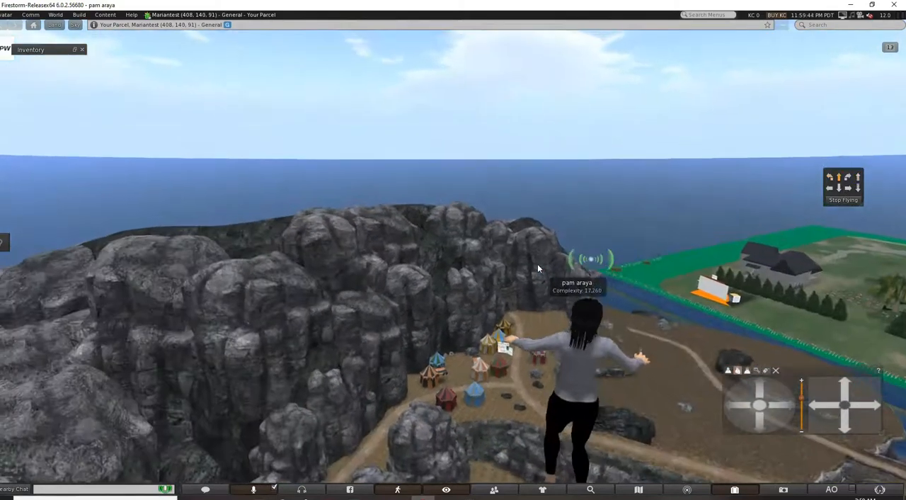
pyautogui.press('Up')
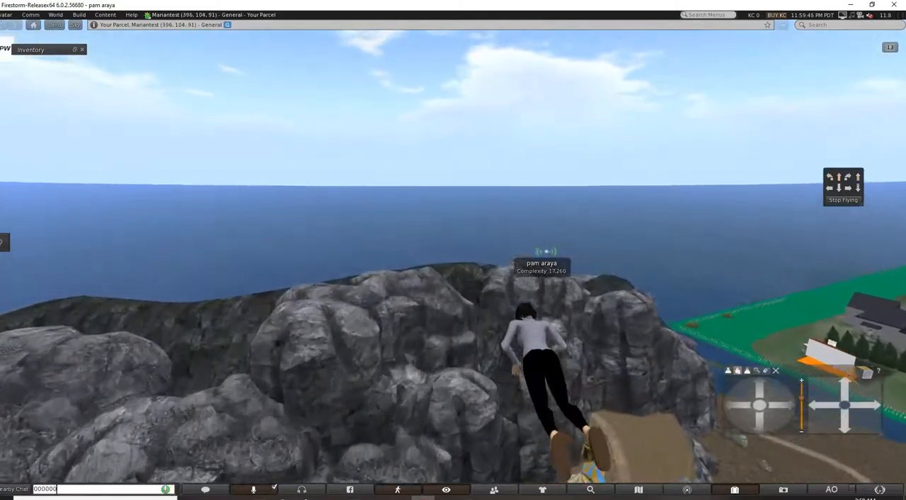
pyautogui.click(652, 285)
pyautogui.click(845, 201)
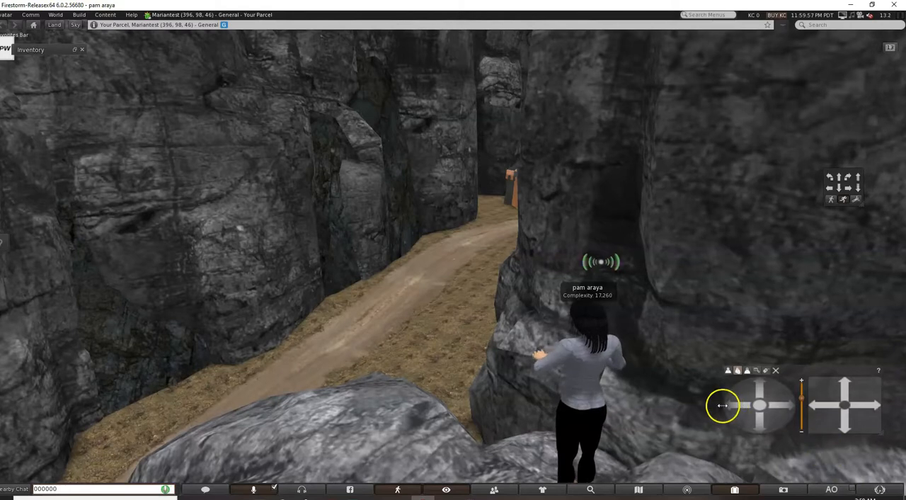
# Turn the view towards the medieval tents and walk the avatar along the dirt path to the red-and-black tent.
pyautogui.click(758, 388)
pyautogui.moveTo(735, 390); pyautogui.dragTo(735, 390)
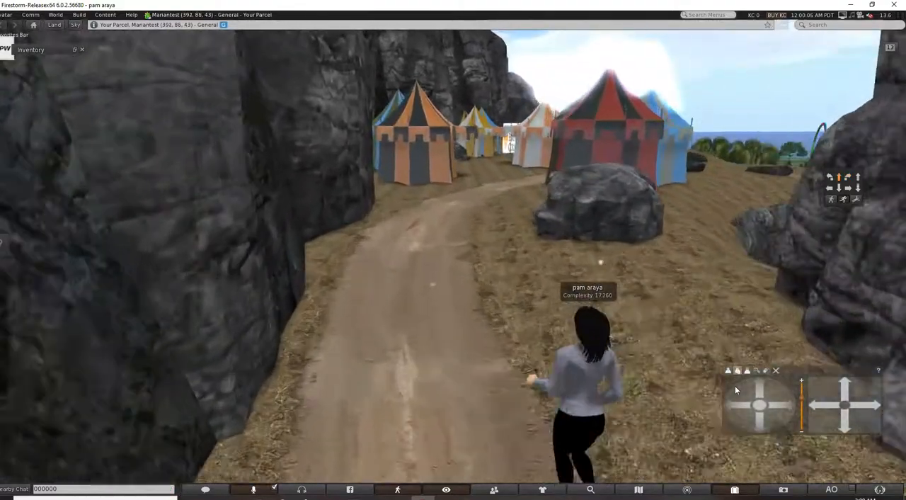
pyautogui.press('Up')
pyautogui.press('Right')
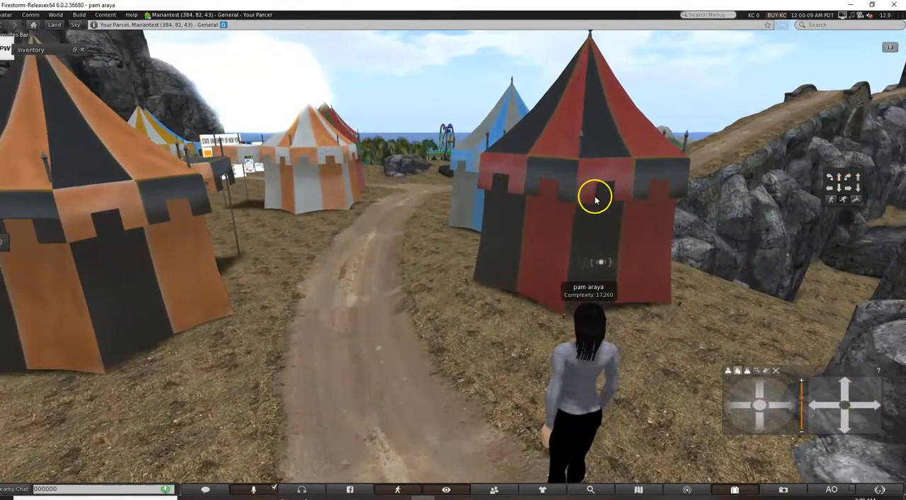
# Check the object actions offered for the red-and-black tent and leave them without choosing one.
pyautogui.rightClick(595, 200)
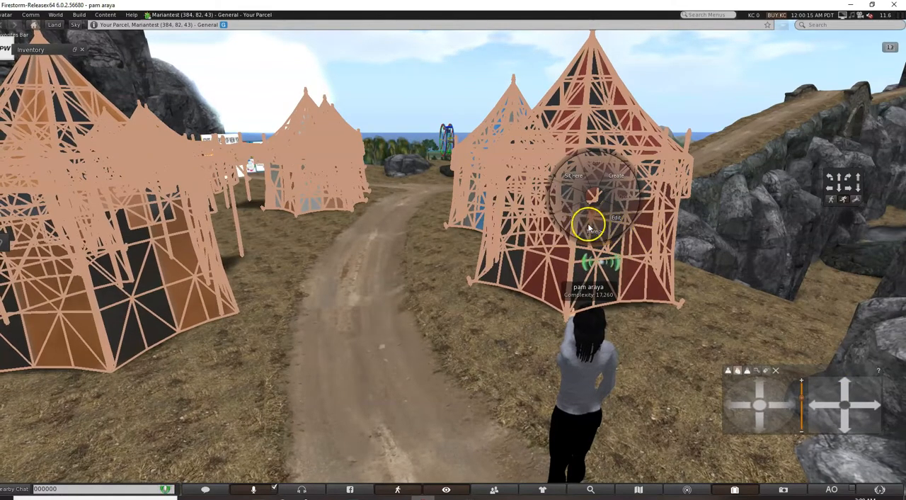
pyautogui.click(595, 230)
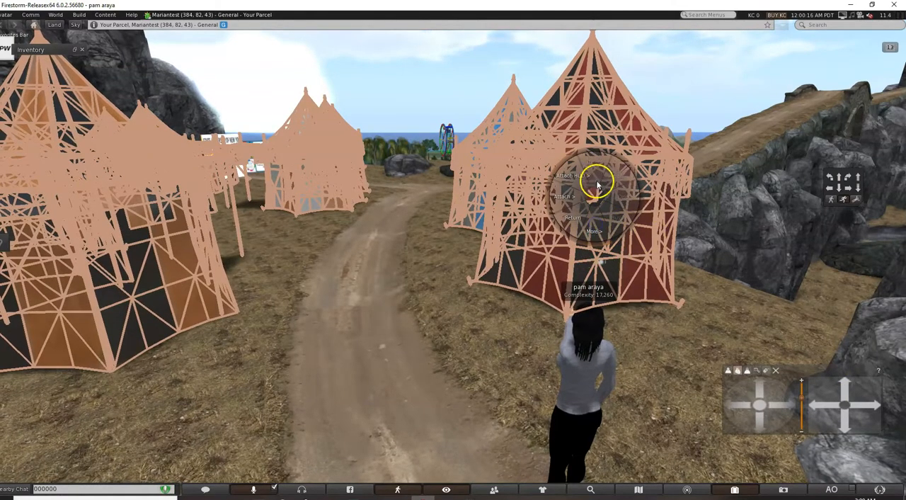
pyautogui.click(406, 276)
pyautogui.keyDown('alt'); pyautogui.moveTo(437, 248); pyautogui.dragTo(437, 238); pyautogui.keyUp('alt')
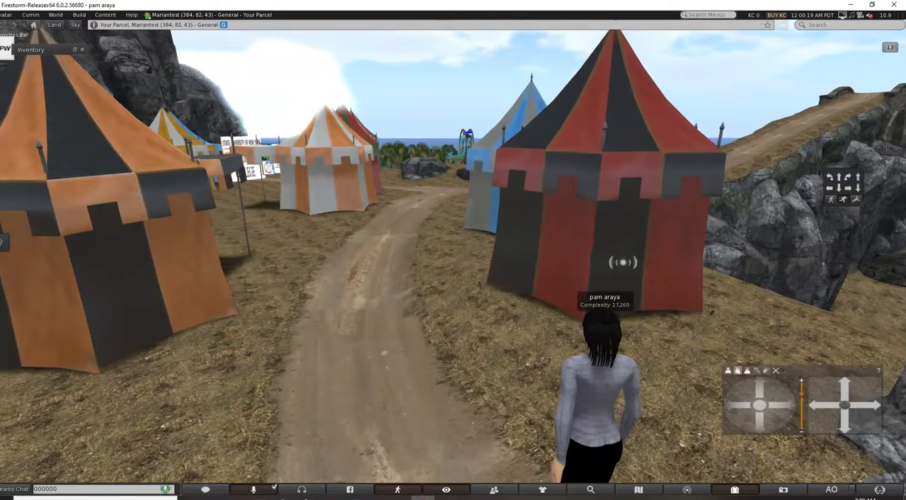
# Find "freebie mall" on the world map, request a teleport to Freebie Mall 2.0, and dismiss the teleport notice.
pyautogui.click(641, 490)
pyautogui.click(665, 355)
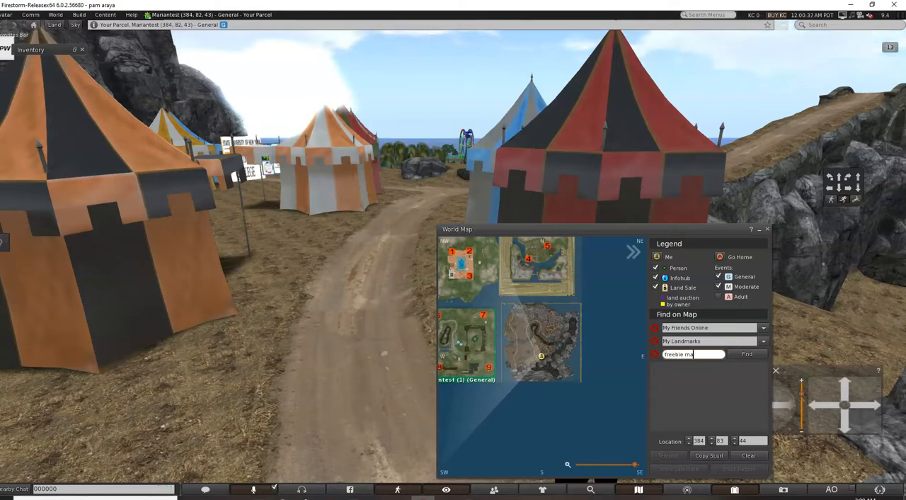
pyautogui.click(748, 358)
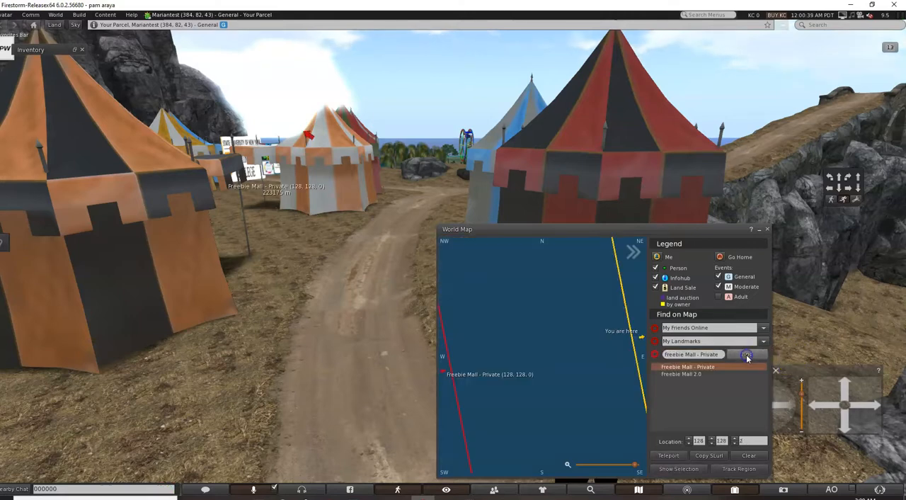
pyautogui.doubleClick(694, 375)
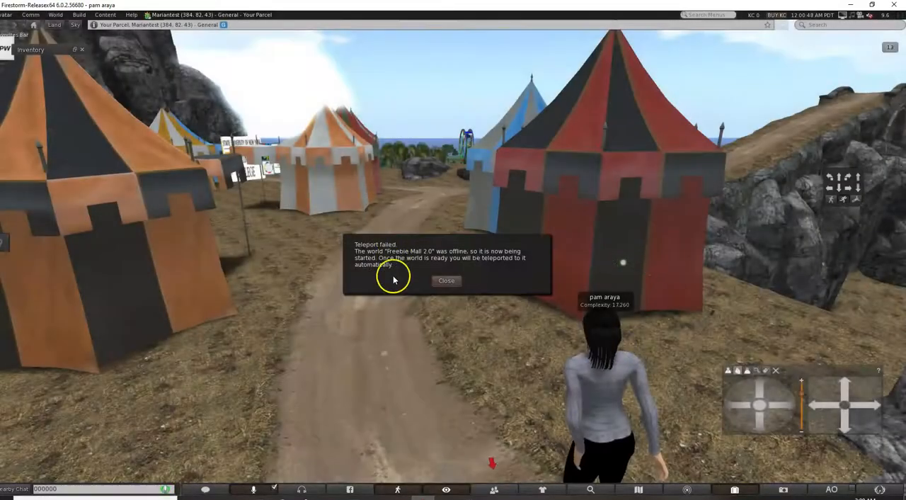
pyautogui.click(447, 281)
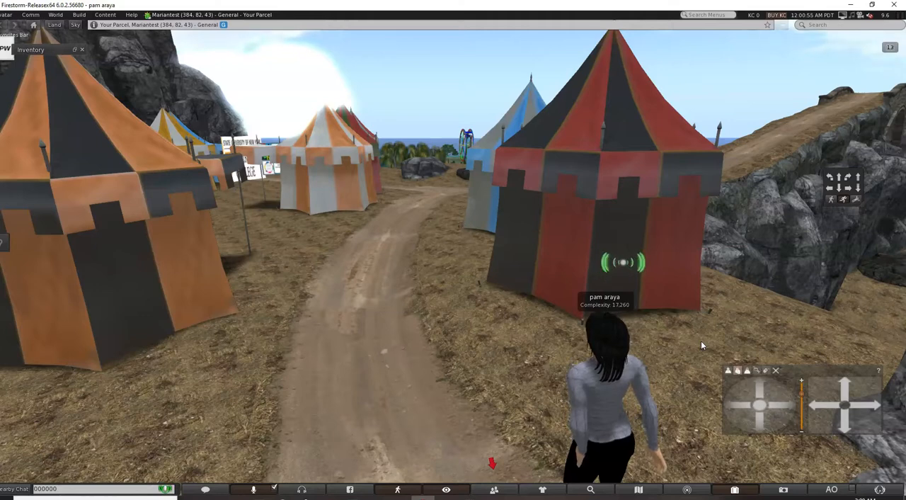
# Walk the avatar along the dirt path between the medieval tents to the junction facing the road up to the castle.
pyautogui.click(612, 366)
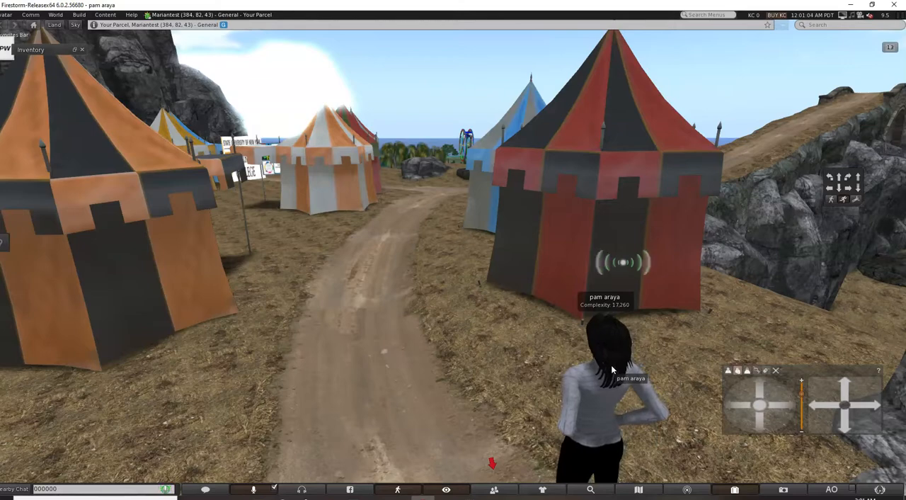
pyautogui.press('Up')
pyautogui.press('Left')
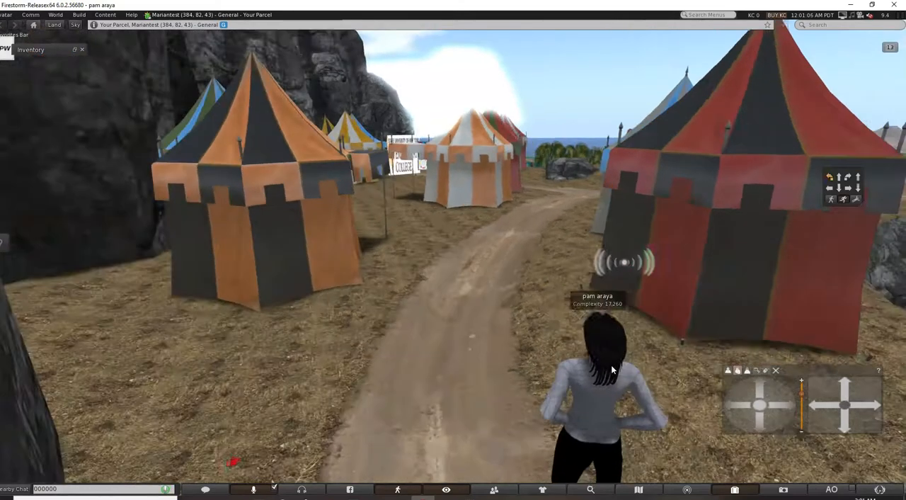
pyautogui.press('Right')
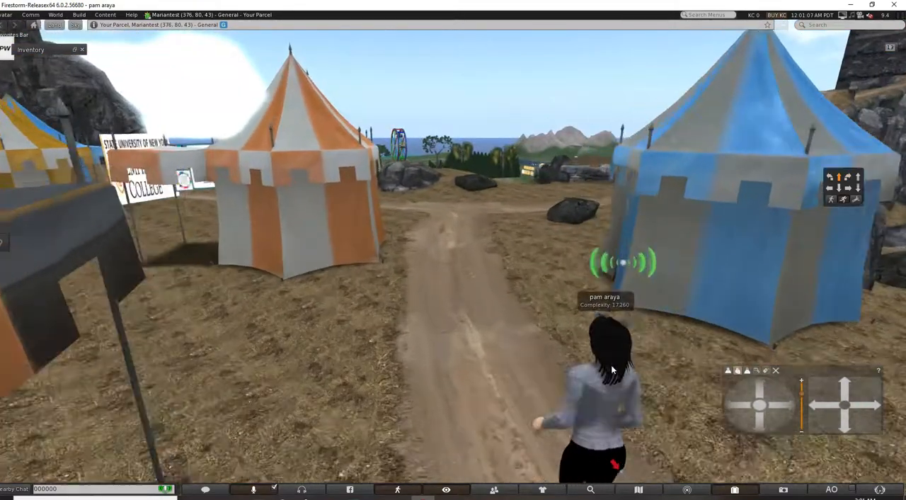
pyautogui.press('Right')
pyautogui.press('Right')
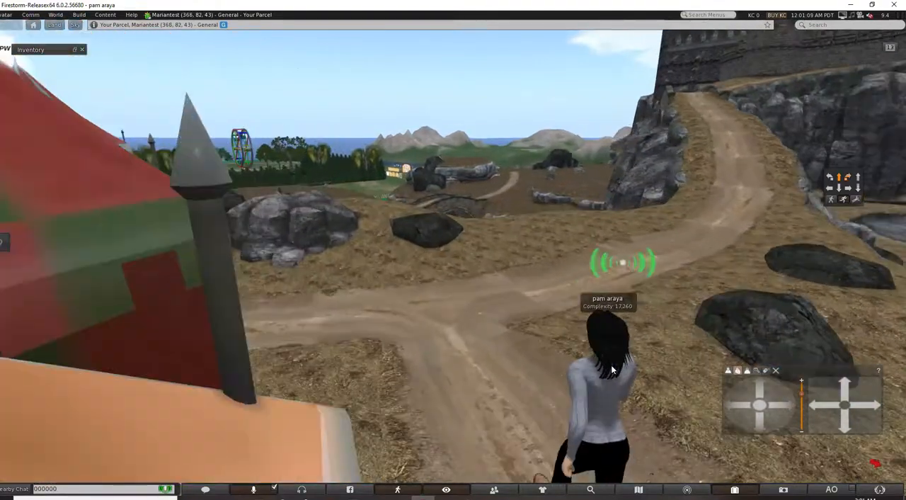
pyautogui.press('Left')
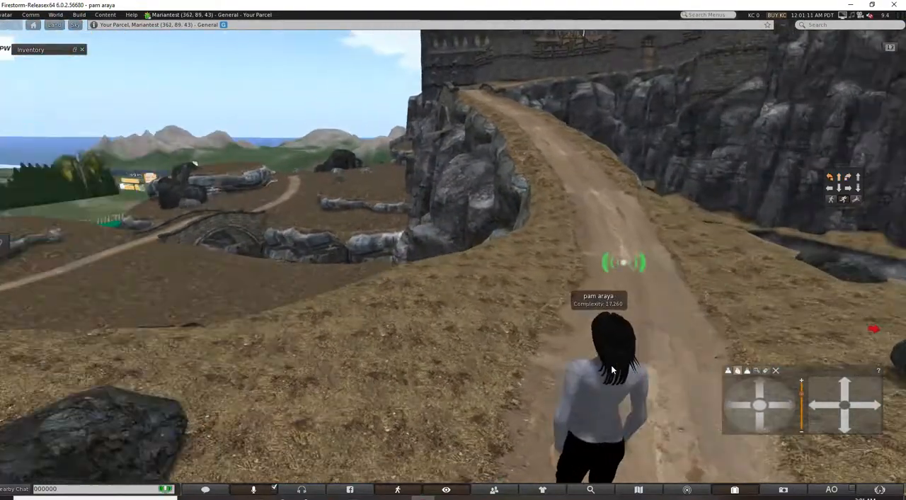
# Turn the avatar around at the junction to survey the tents, then face the stone bridge below the castle cliffs.
pyautogui.press('Left')
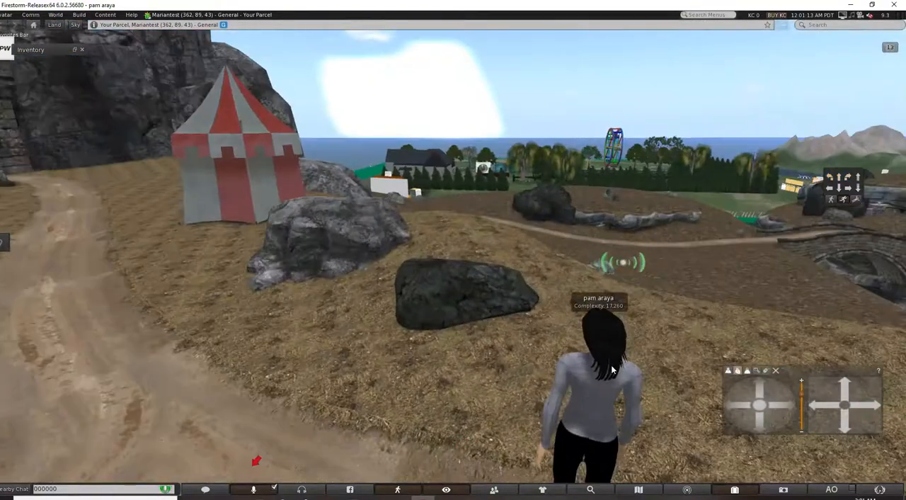
pyautogui.press('Left')
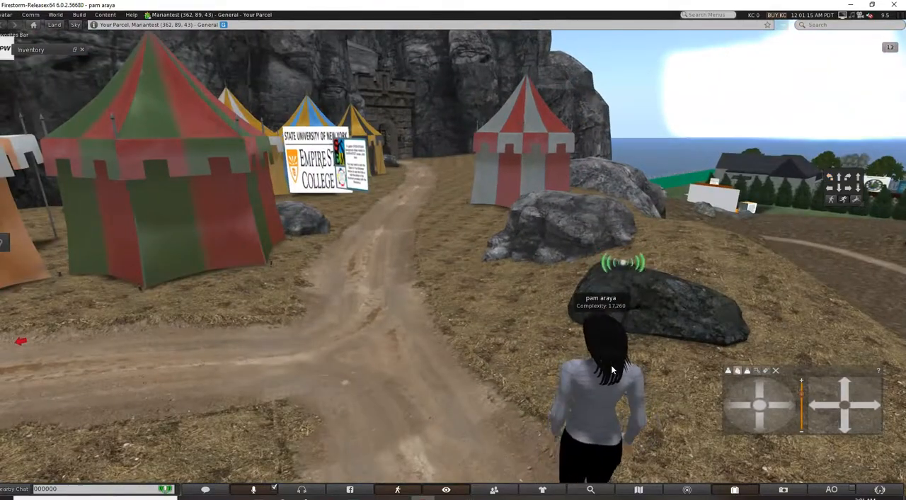
pyautogui.press('Right')
pyautogui.press('Right')
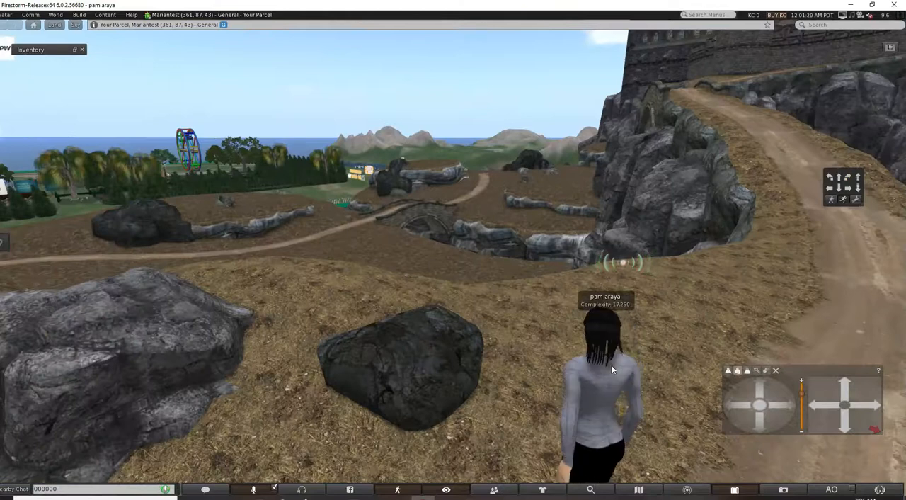
# Run the avatar down the slope past the boulders and across the brown field towards the stone bridge.
pyautogui.press('Up')
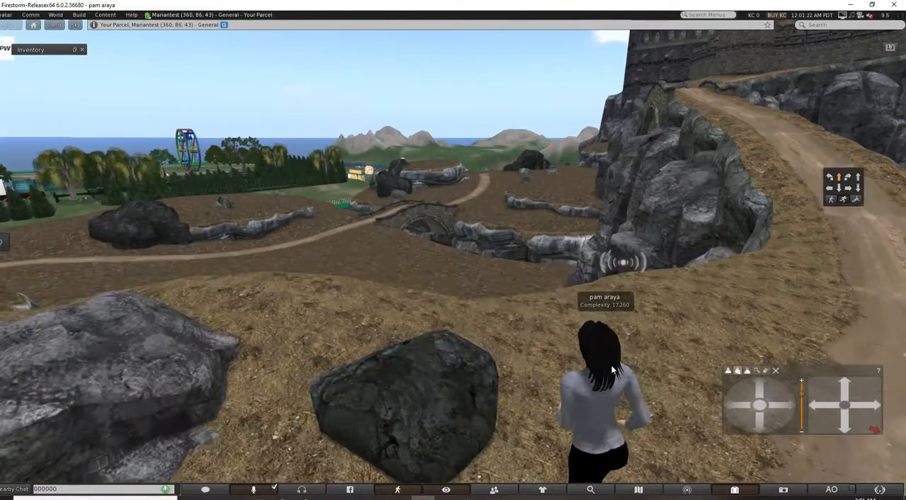
pyautogui.press('Up')
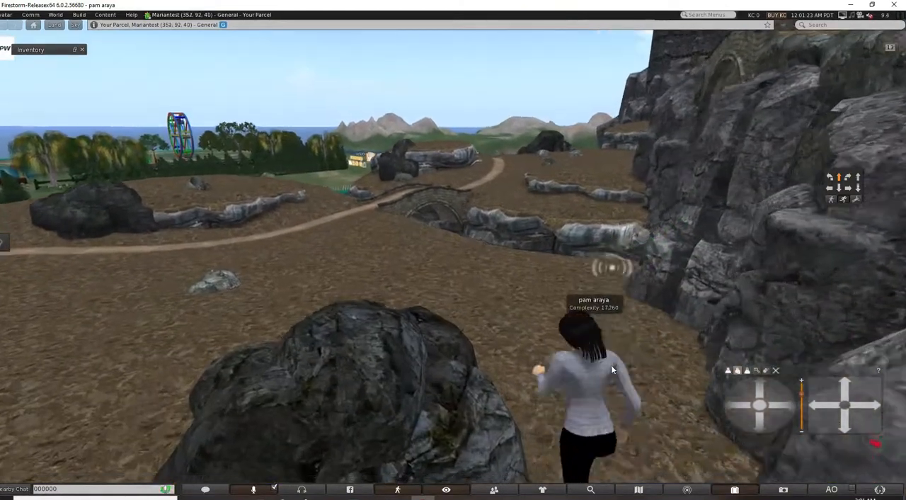
pyautogui.press('Up')
pyautogui.press('Right')
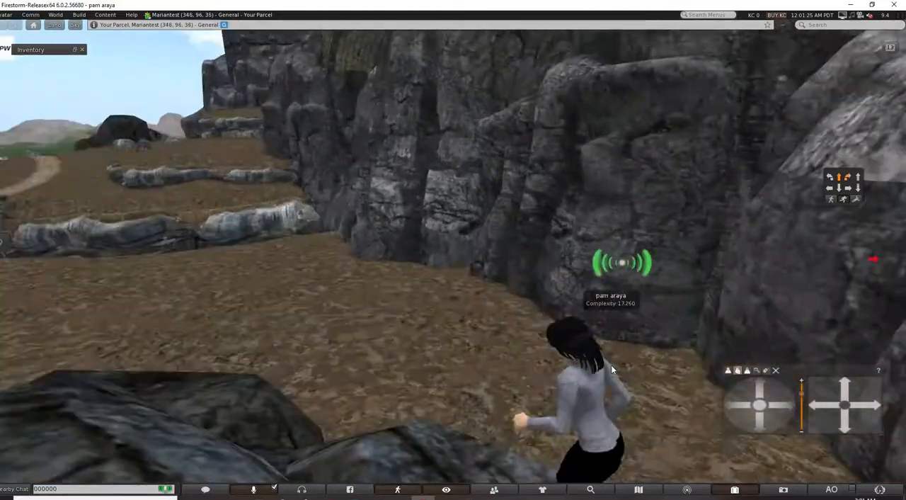
pyautogui.press('Left')
pyautogui.press('Up')
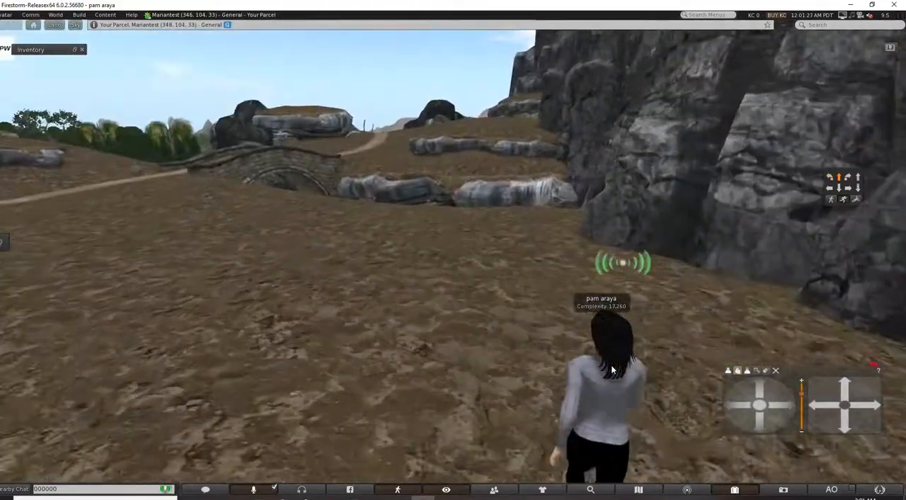
pyautogui.press('Up')
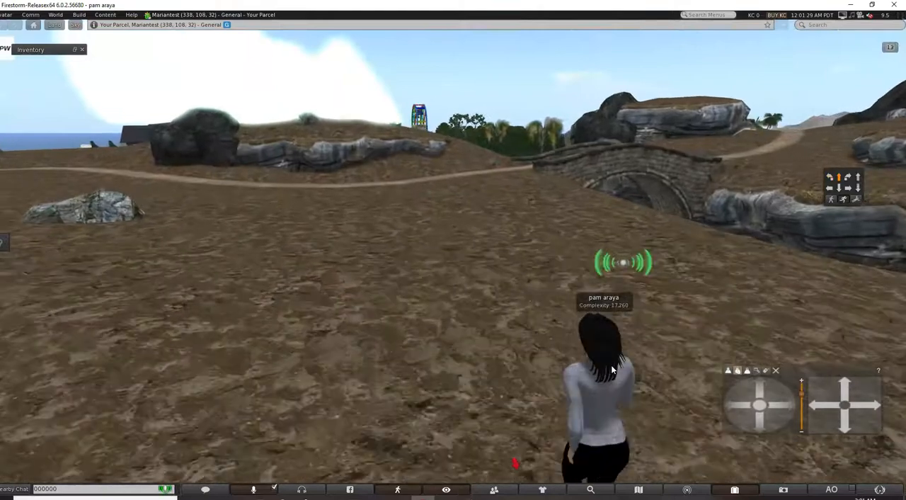
pyautogui.press('Up')
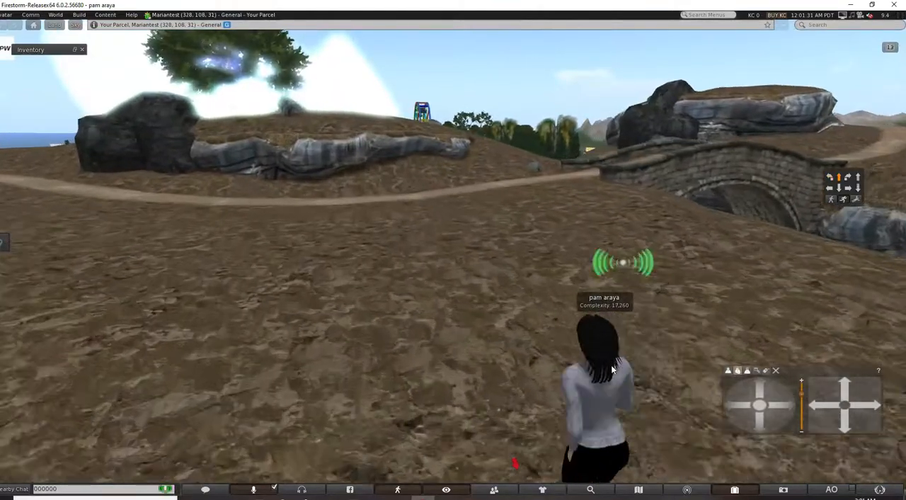
# Turn the avatar towards the sea and run across the field to the dirt path near the two grey rocks.
pyautogui.press('Left')
pyautogui.press('Left')
pyautogui.press('Up')
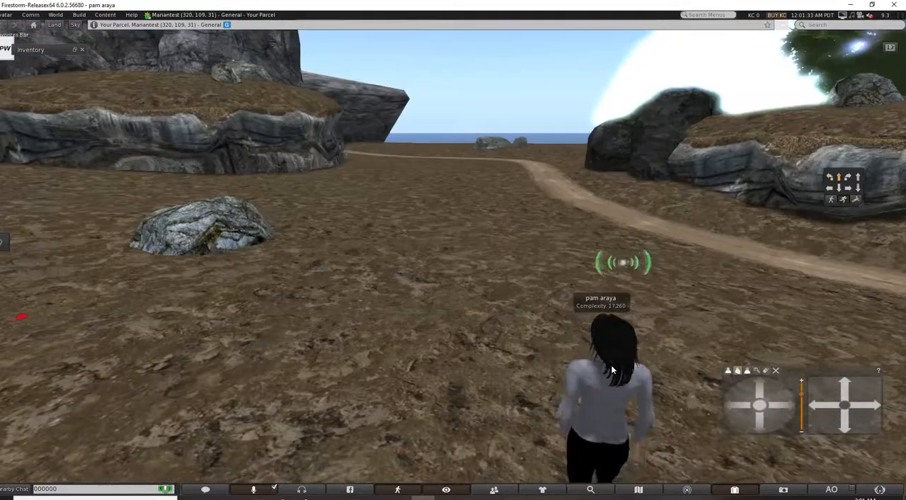
pyautogui.press('Up')
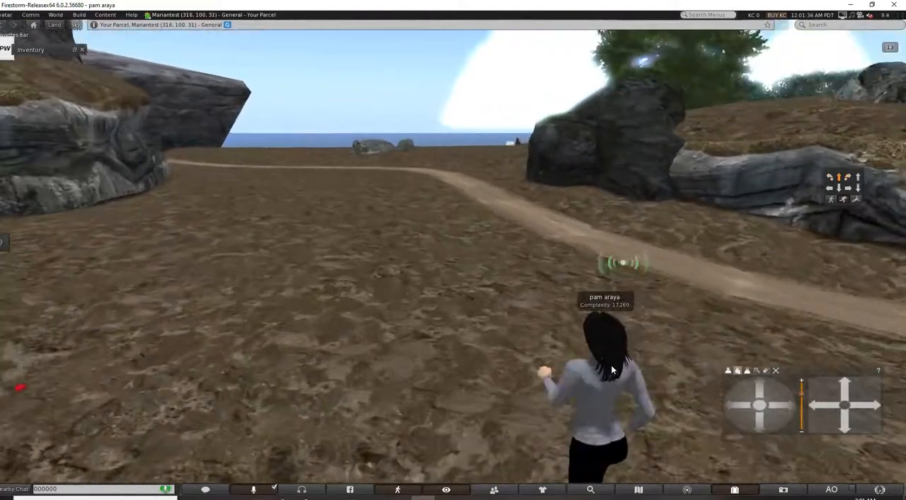
pyautogui.press('Up')
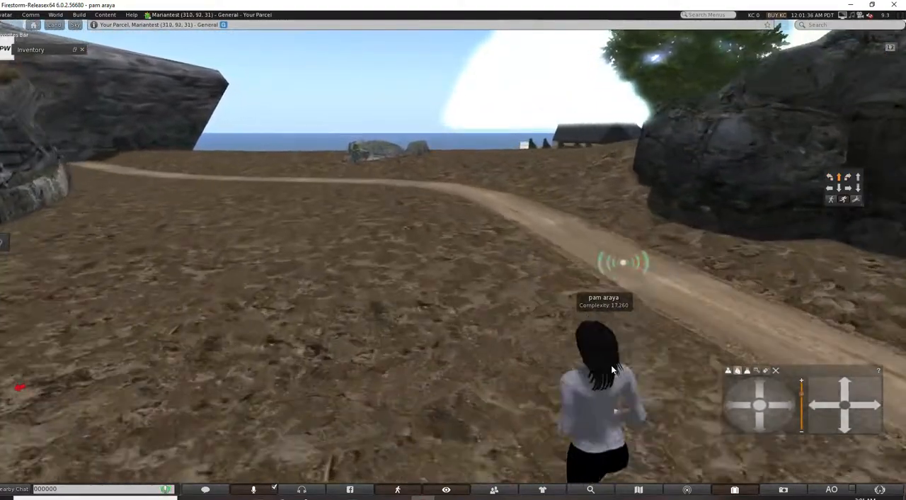
pyautogui.press('Up')
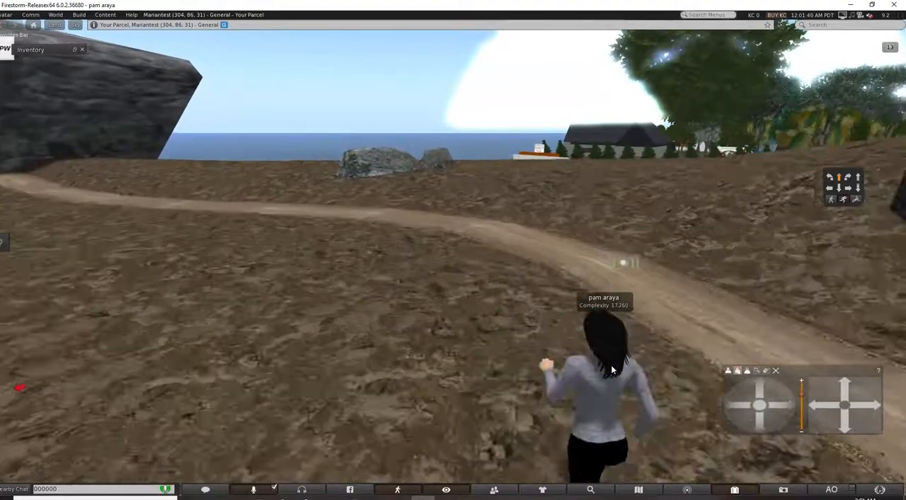
pyautogui.press('Up')
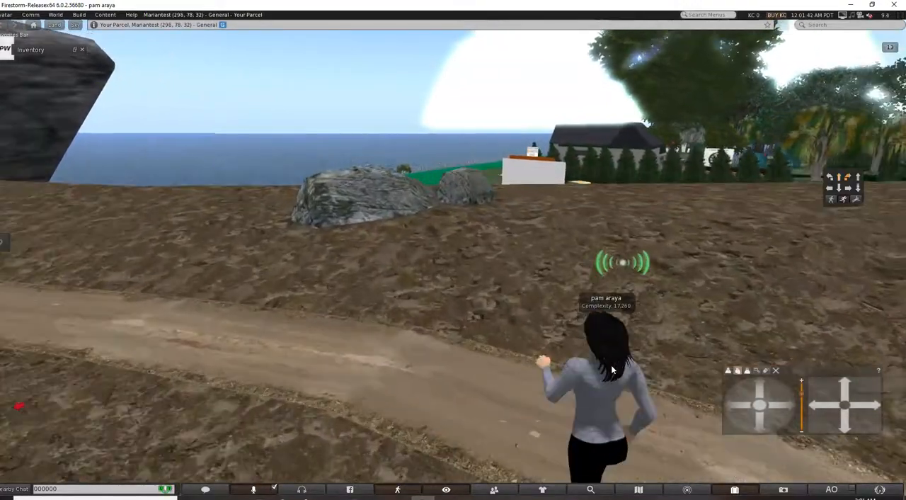
pyautogui.press('Right')
pyautogui.press('Up')
pyautogui.press('Right')
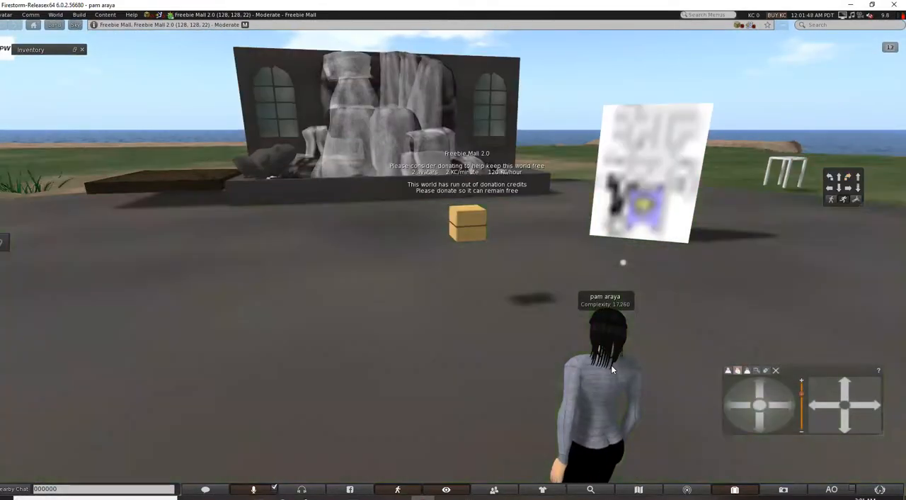
# Turn the avatar away from the waterfall at the Freebie Mall 2.0 arrival plaza to face the glass entrance hall.
pyautogui.press('Right')
pyautogui.press('Up')
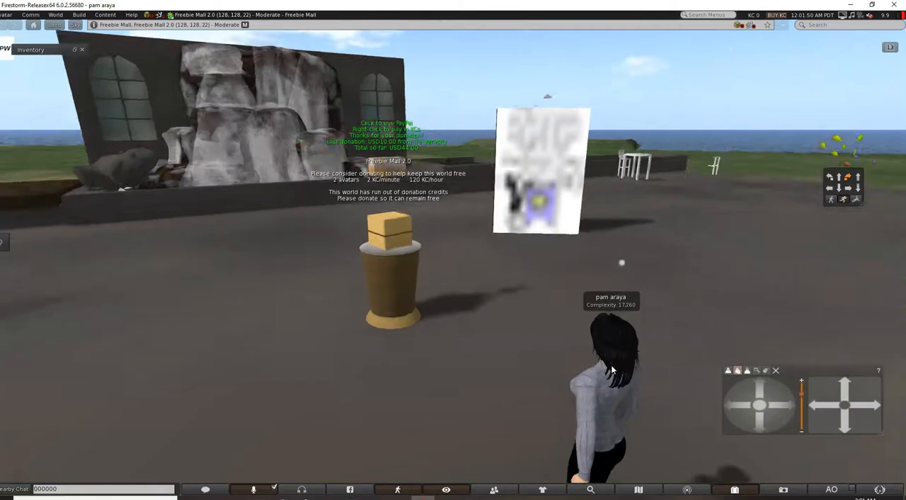
pyautogui.press('Right')
pyautogui.press('Up')
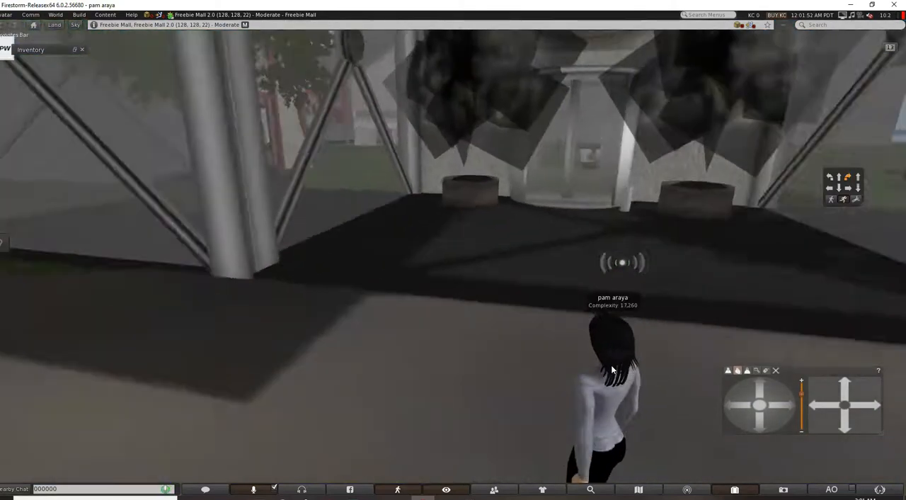
pyautogui.press('Right')
pyautogui.press('Up')
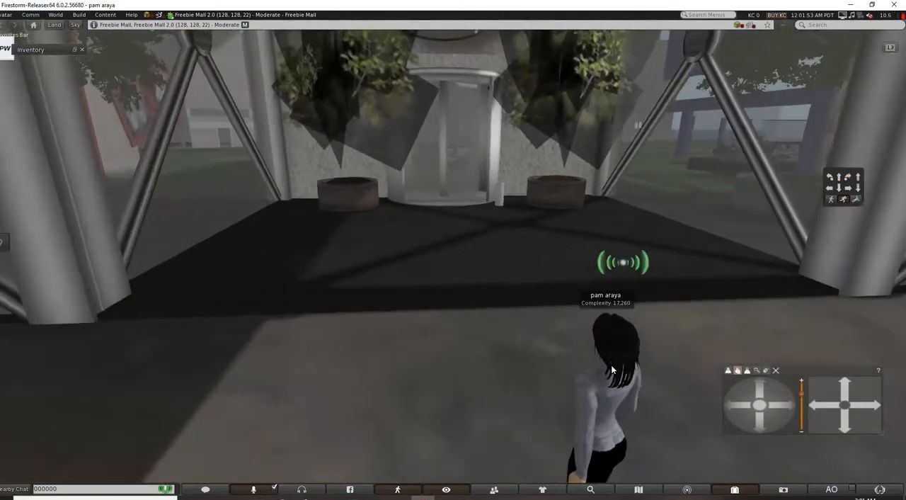
# Walk the avatar through the entrance hall and revolving door to the mall's map stand by the information kiosk.
pyautogui.press('Up')
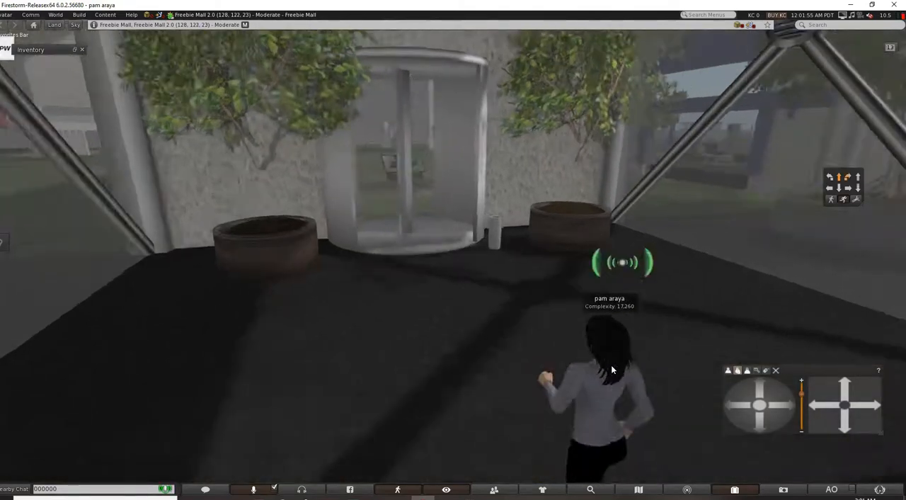
pyautogui.press('Left')
pyautogui.press('Left')
pyautogui.press('Up')
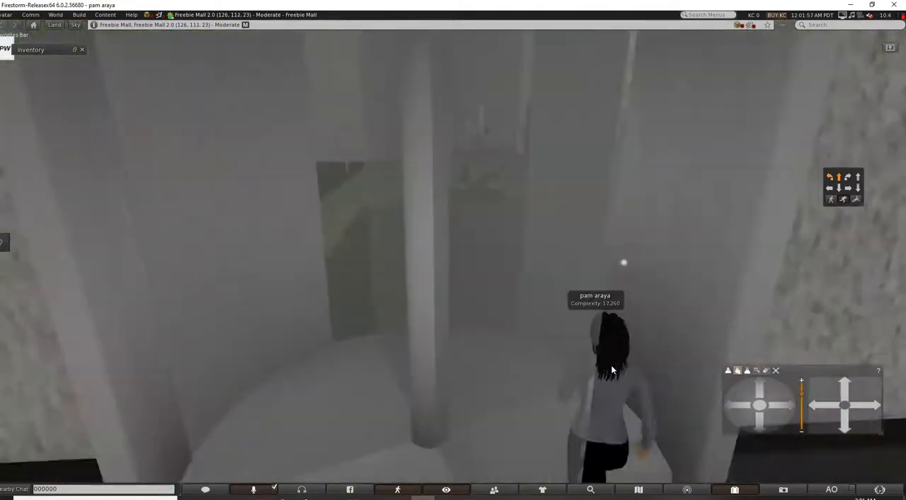
pyautogui.press('Up')
pyautogui.press('Left')
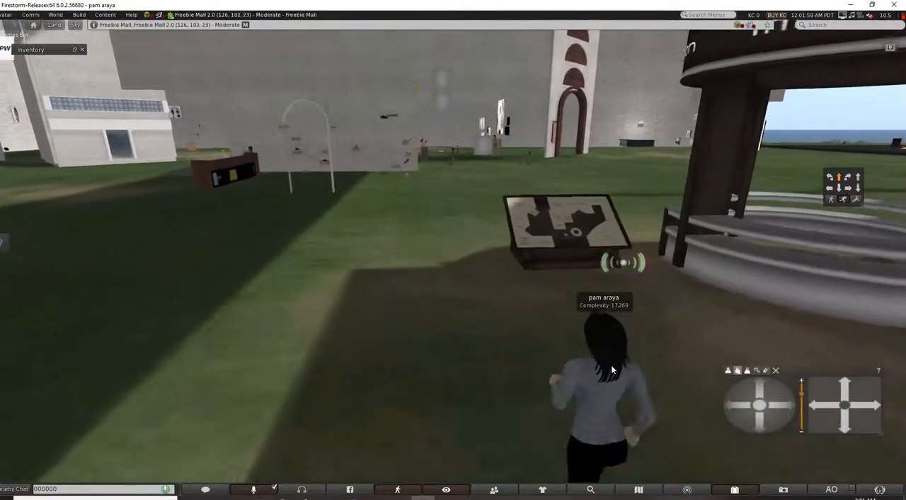
pyautogui.press('Up')
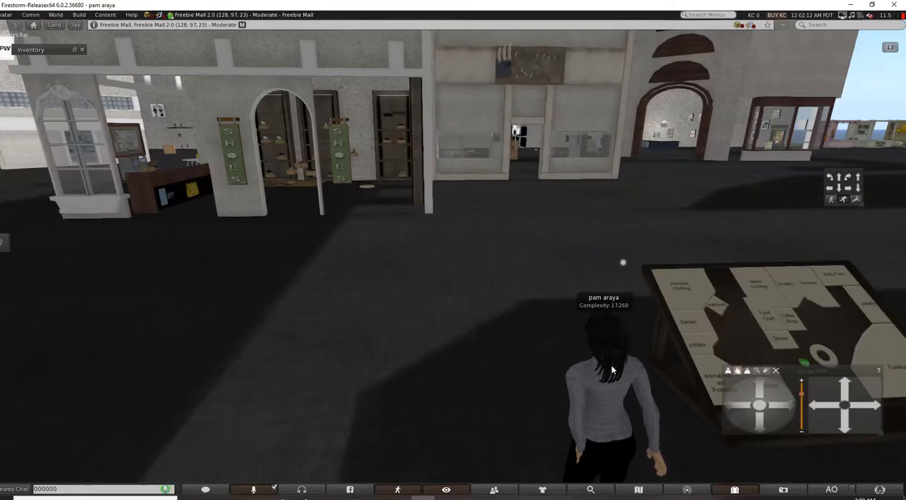
# Turn the avatar in a full circle beside the map stand to survey the surrounding shops and information kiosk.
pyautogui.press('Left')
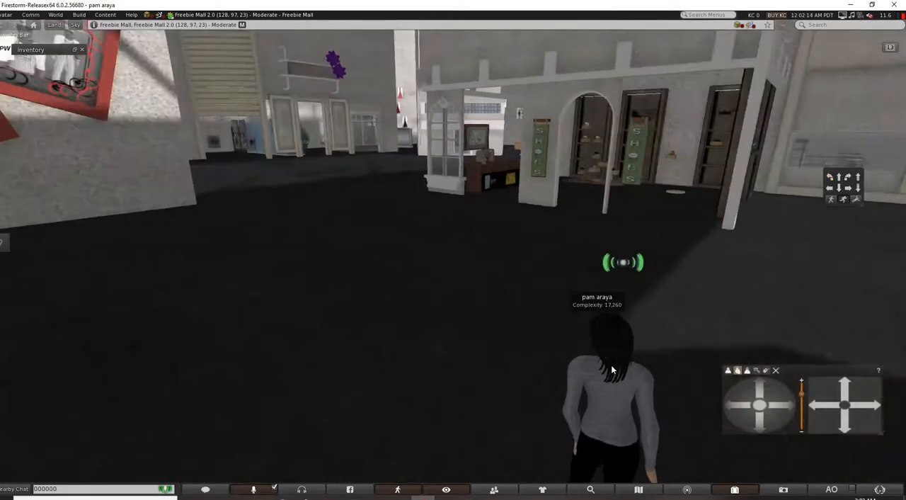
pyautogui.press('Left')
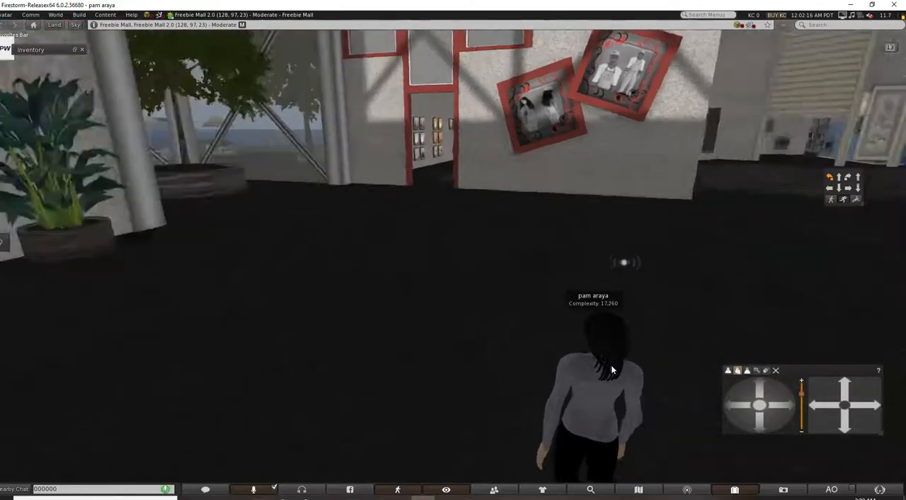
pyautogui.press('Left')
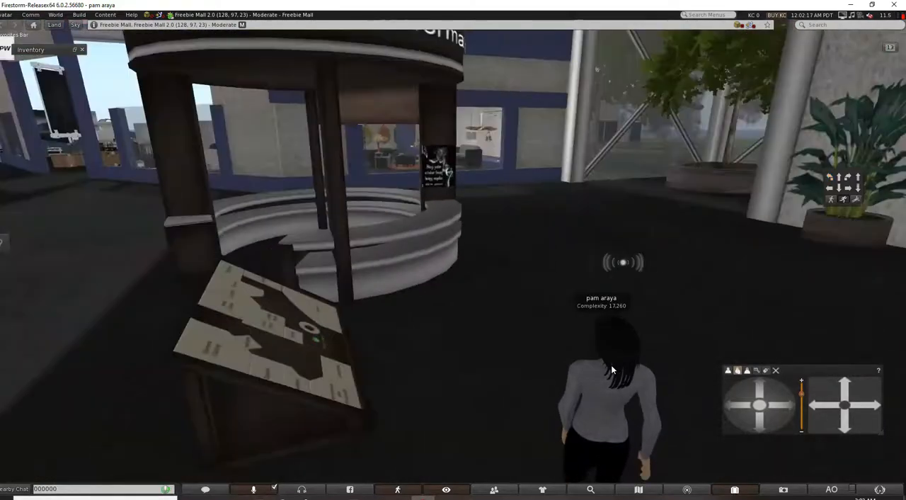
pyautogui.press('Left')
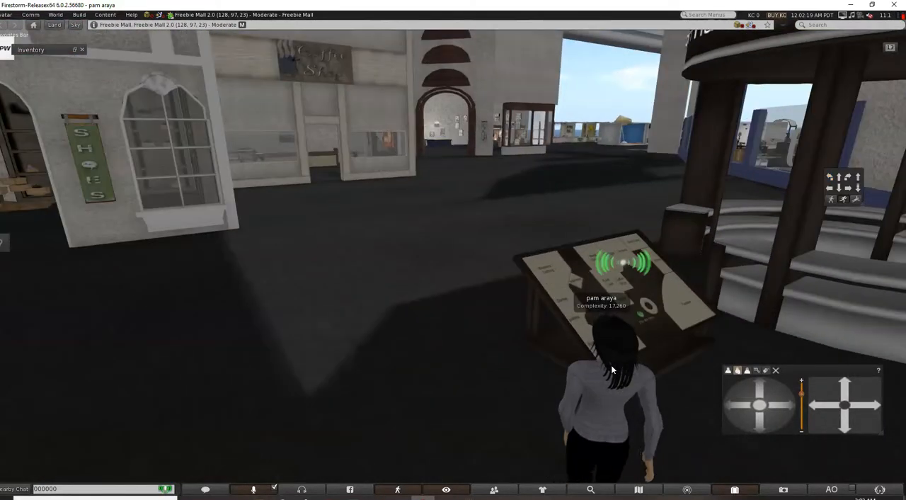
pyautogui.press('Left')
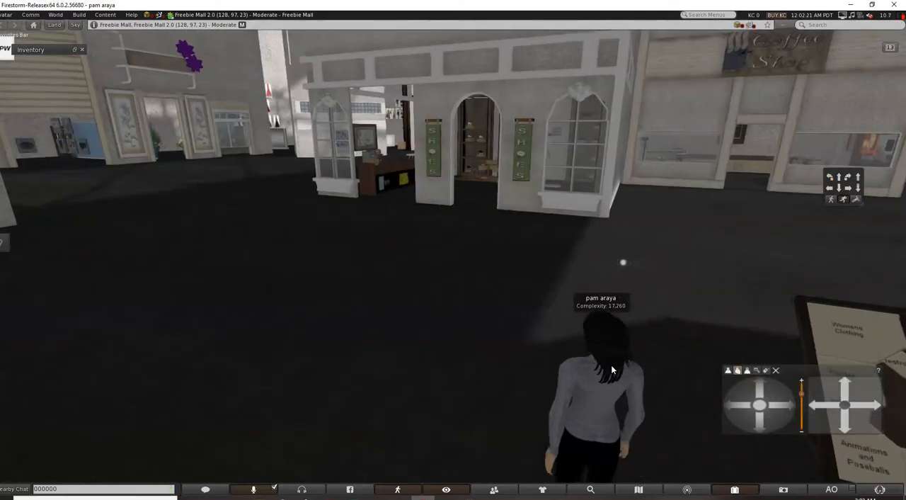
# Walk the avatar past the shoe shop and turn it towards the seating area with tables and chairs.
pyautogui.press('Up')
pyautogui.press('Left')
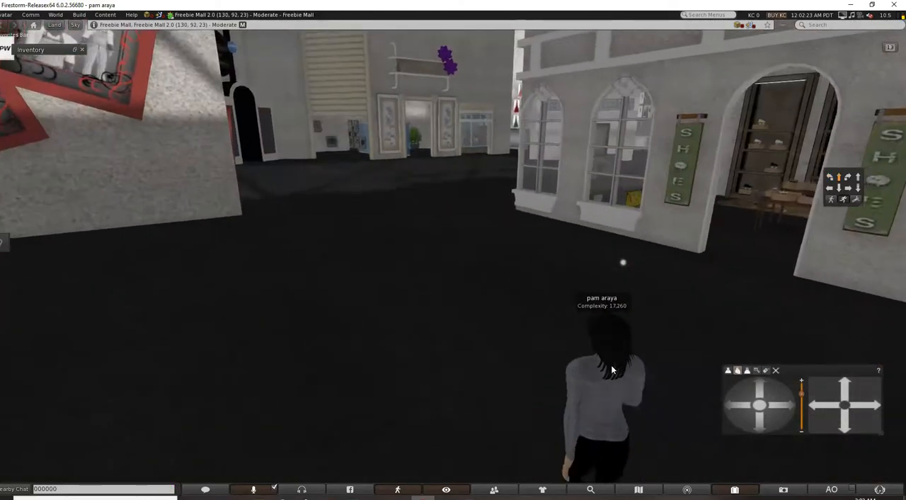
pyautogui.press('Up')
pyautogui.press('Left')
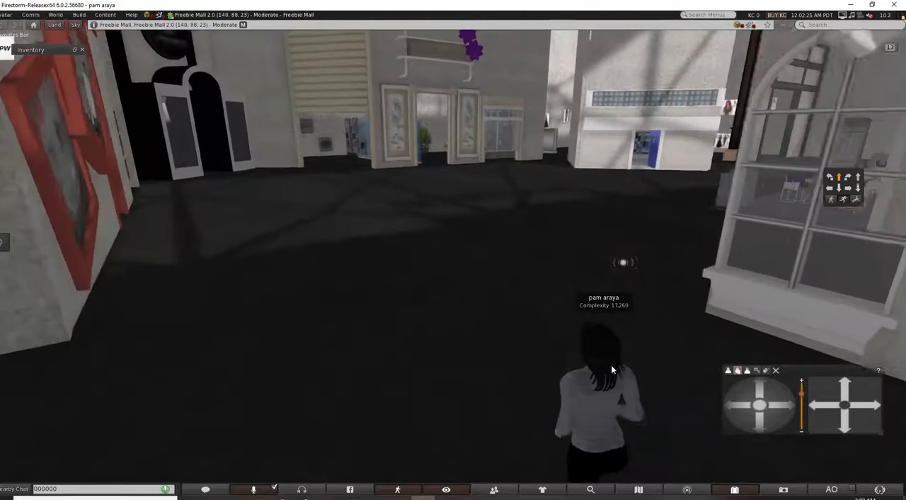
pyautogui.press('Up')
pyautogui.press('Right')
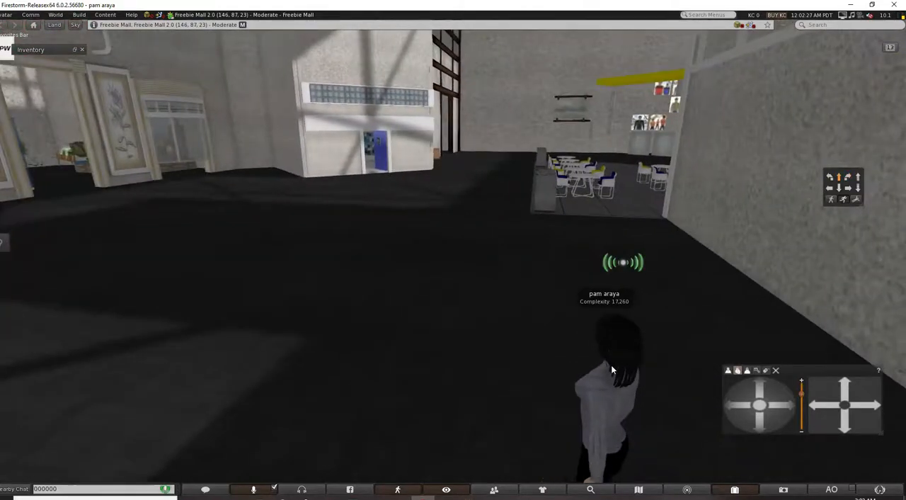
# Walk the avatar past the seating area and through the food court tables to the pretzel and hot dog counters.
pyautogui.press('Up')
pyautogui.press('Right')
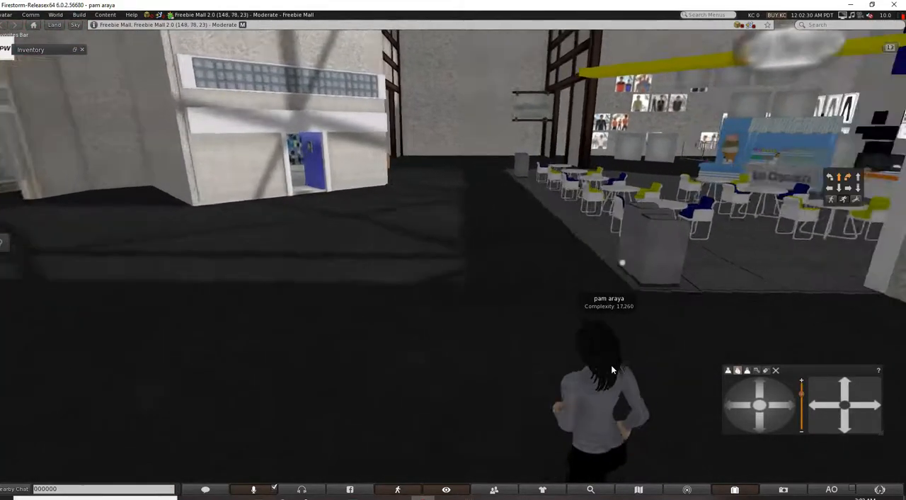
pyautogui.press('Up')
pyautogui.press('Right')
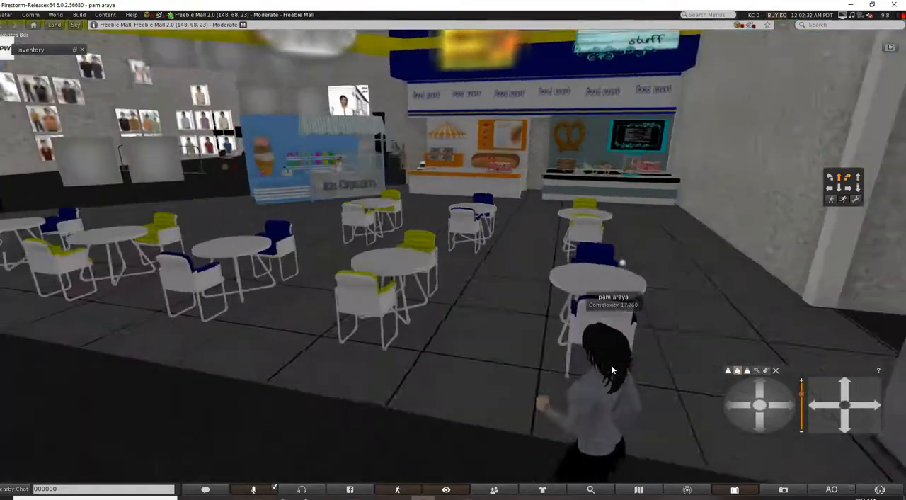
pyautogui.press('Right')
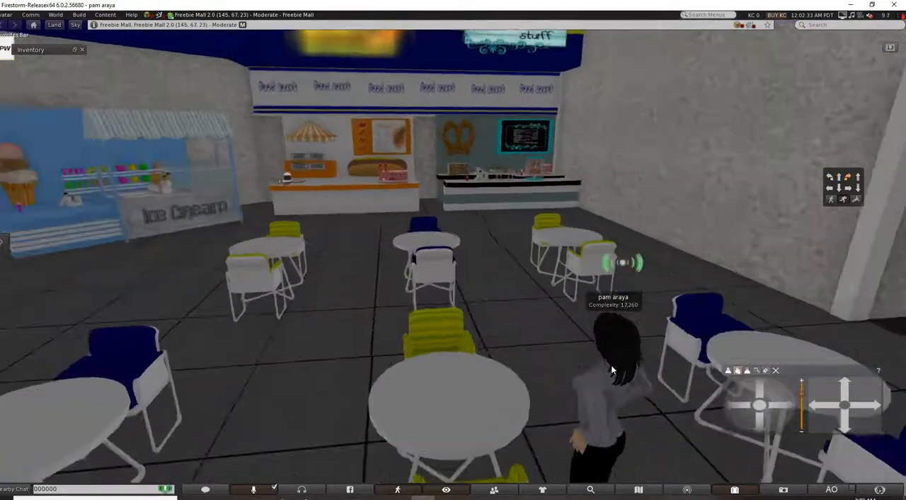
pyautogui.press('Up')
pyautogui.press('Left')
pyautogui.press('Up')
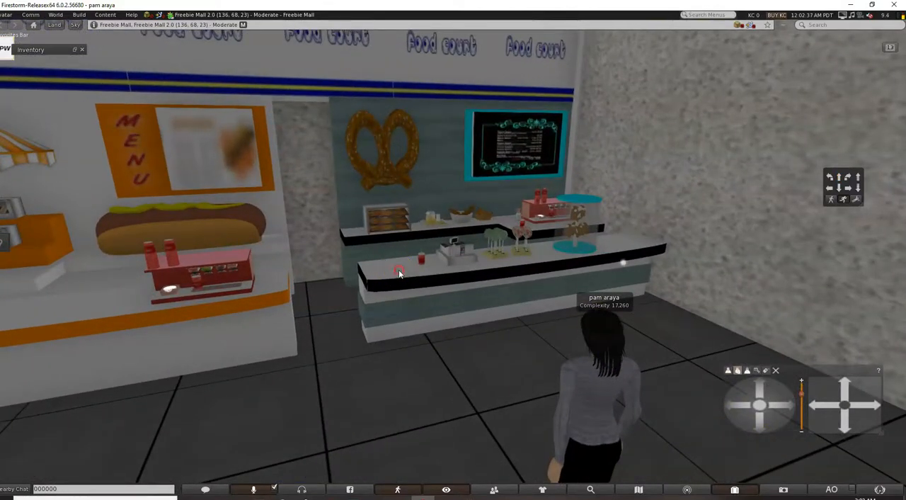
# Take copies of the food court's pretzel counter and hot dog stand.
pyautogui.rightClick(399, 273)
pyautogui.click(407, 306)
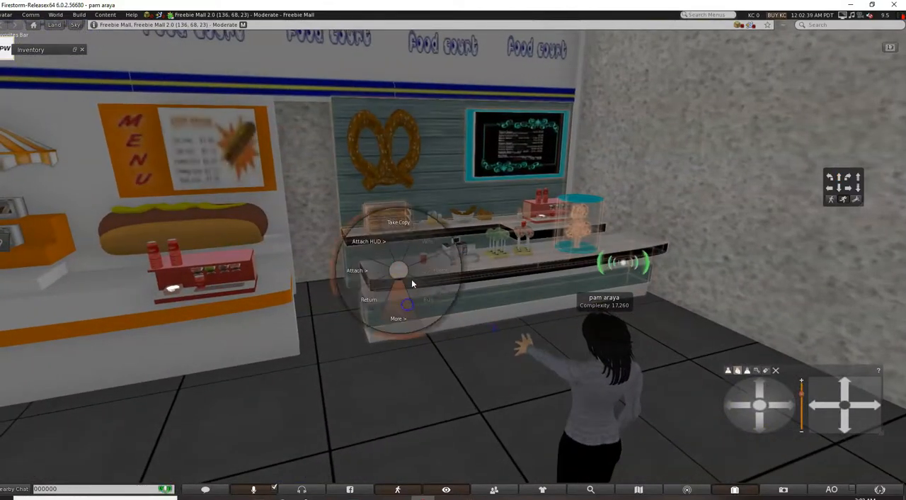
pyautogui.click(401, 243)
pyautogui.rightClick(237, 296)
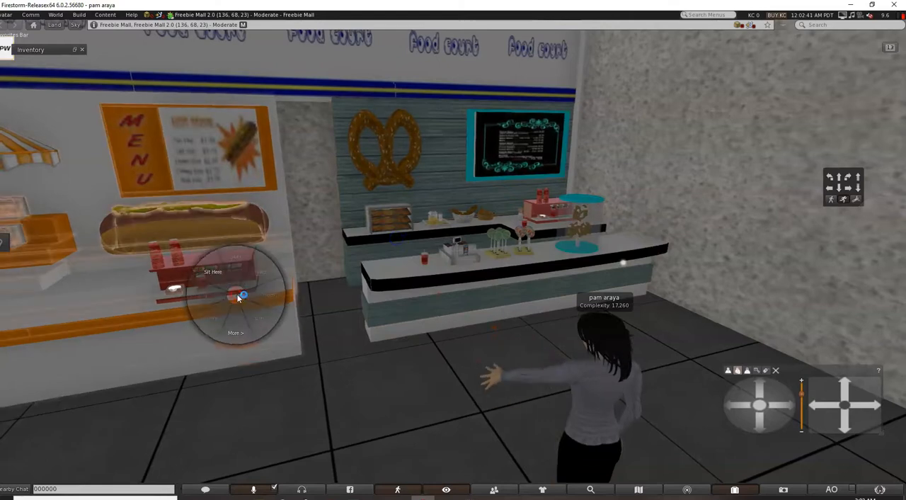
pyautogui.click(237, 327)
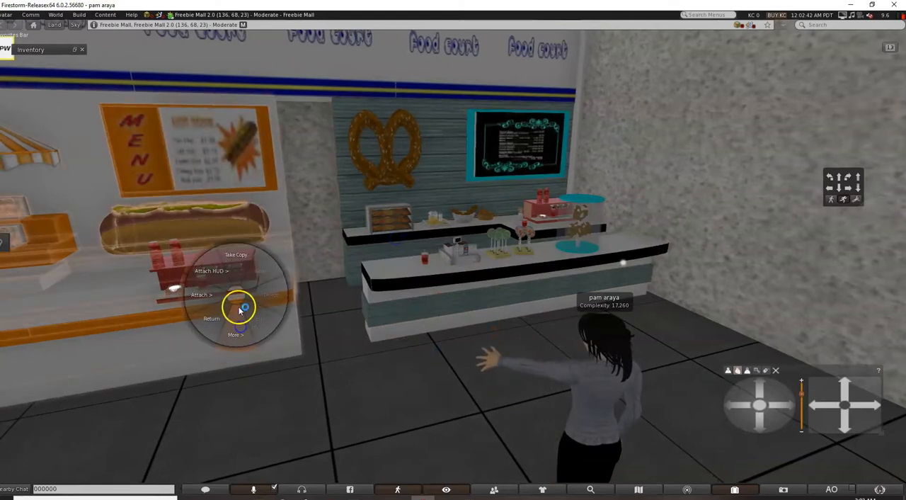
pyautogui.click(238, 268)
# Walk the avatar alongside the hot dog counter and take copies of the ice cream stand and the pizza counter.
pyautogui.click(558, 367)
pyautogui.press('Left')
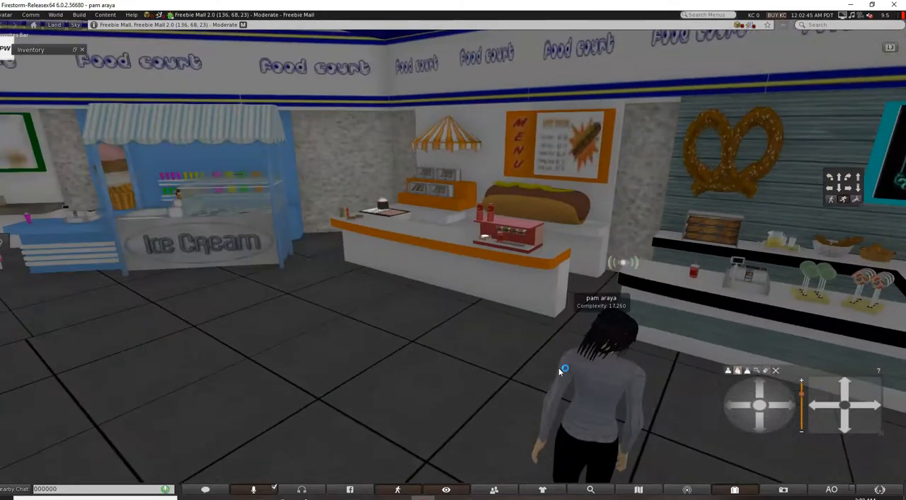
pyautogui.press('Up')
pyautogui.press('Left')
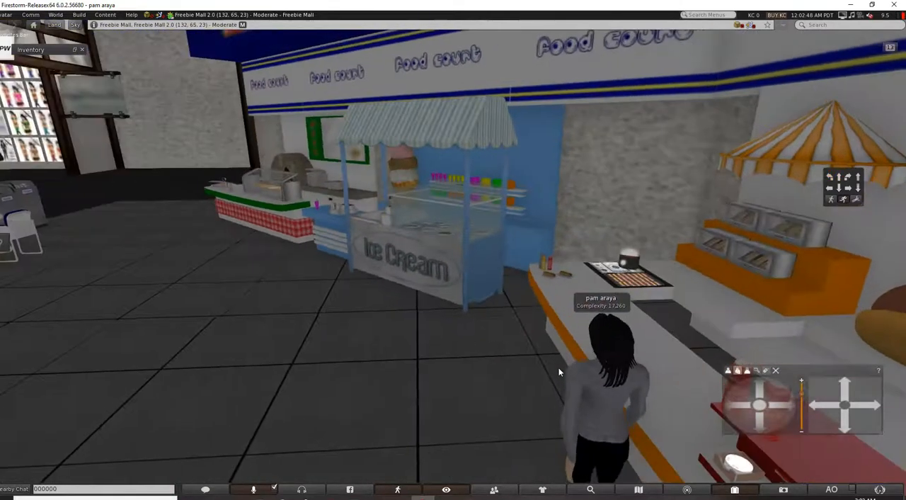
pyautogui.rightClick(419, 257)
pyautogui.click(425, 292)
pyautogui.click(422, 228)
pyautogui.rightClick(288, 198)
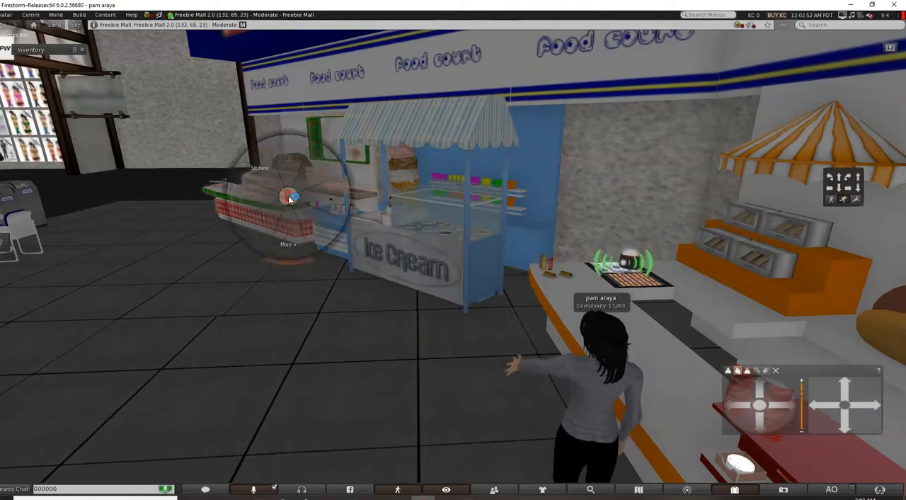
pyautogui.click(289, 227)
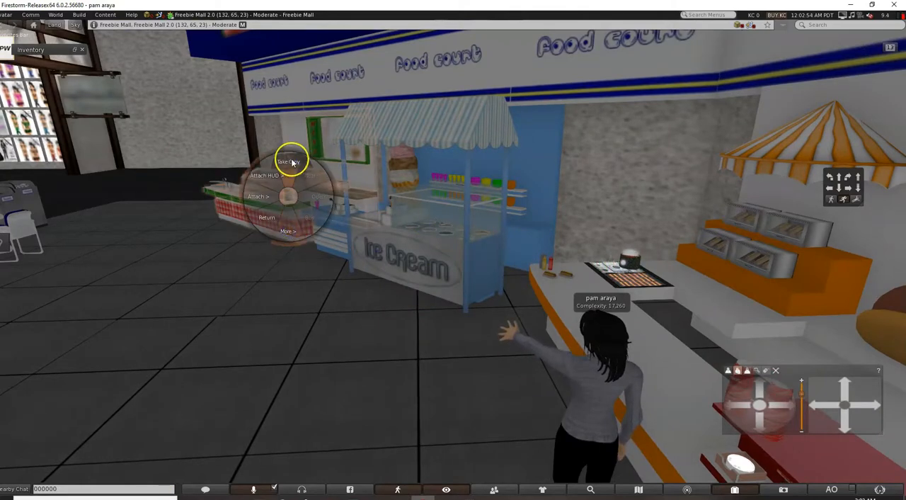
pyautogui.click(292, 162)
# Walk the avatar past the pizza counter to the area facing the Women and Men shop signs.
pyautogui.press('Left')
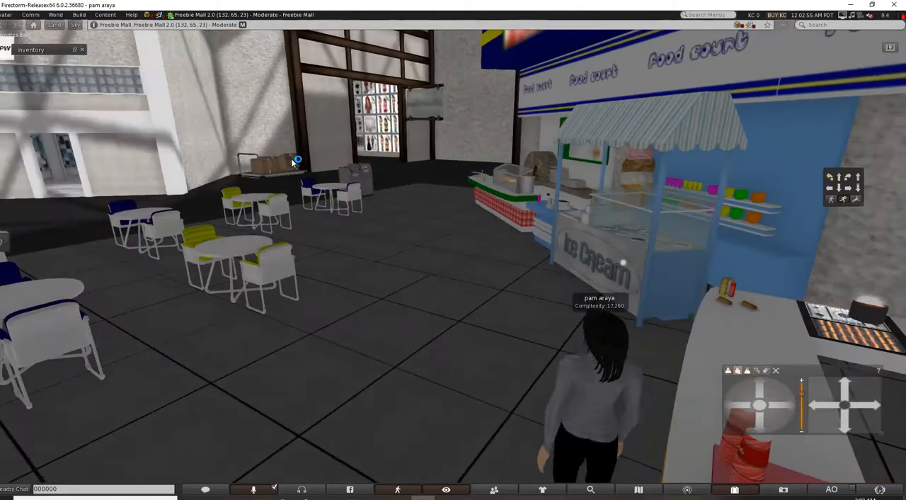
pyautogui.press('Up')
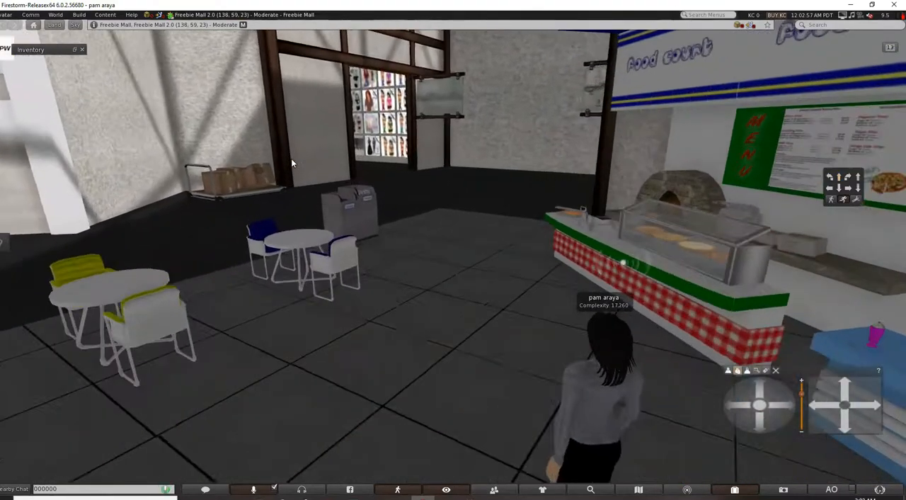
pyautogui.press('Up')
pyautogui.press('Up')
pyautogui.press('Right')
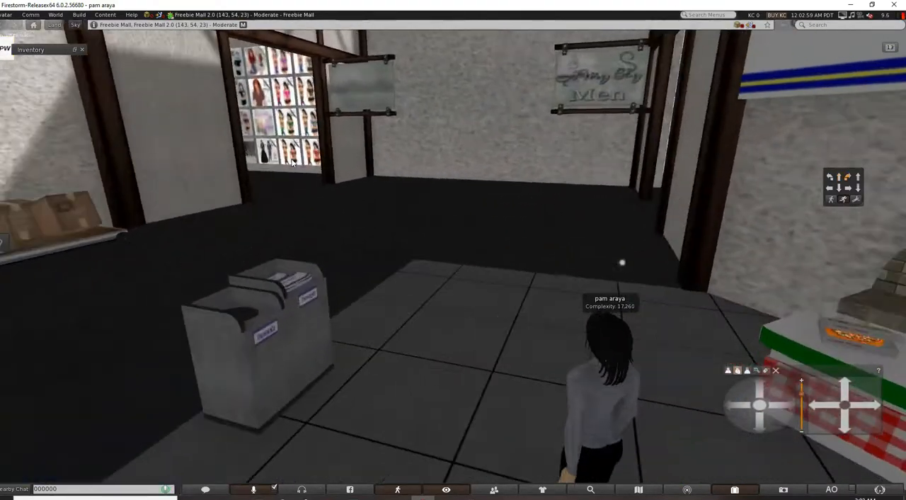
pyautogui.press('Up')
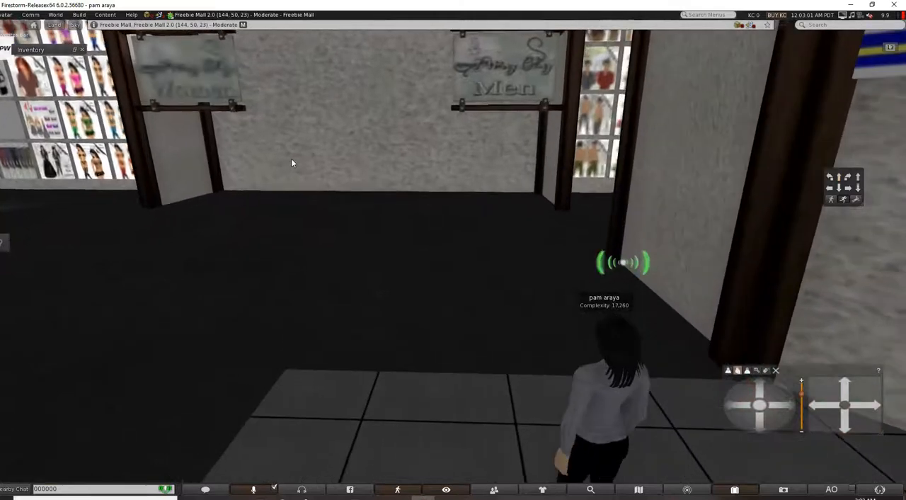
pyautogui.press('Up')
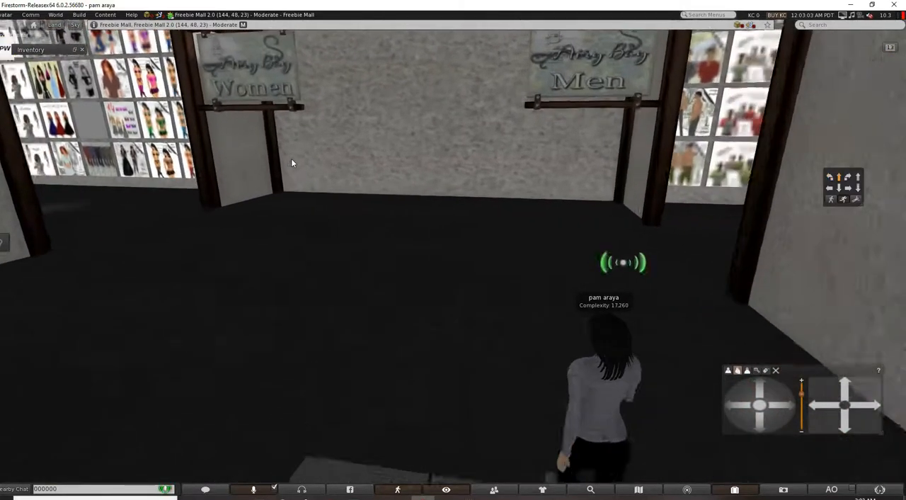
# Turn the avatar away from the Women and Men shops and walk back past the food court tables into the main hall.
pyautogui.press('Left')
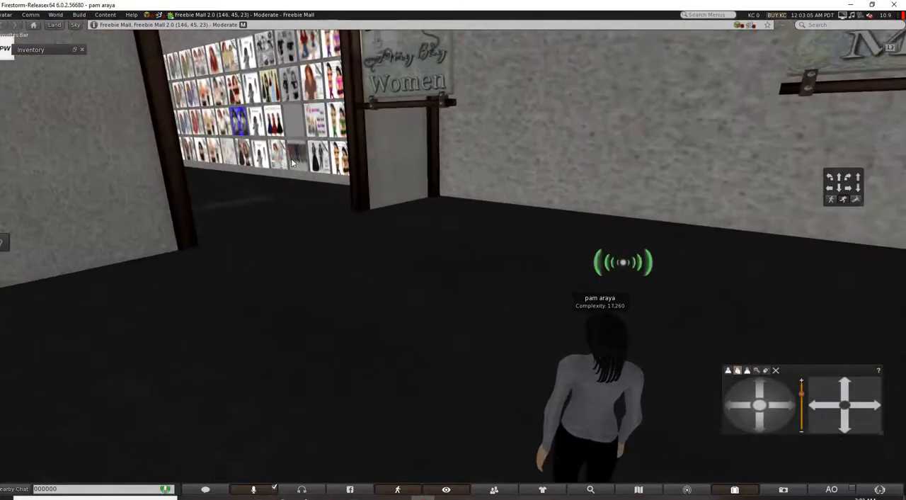
pyautogui.press('Left')
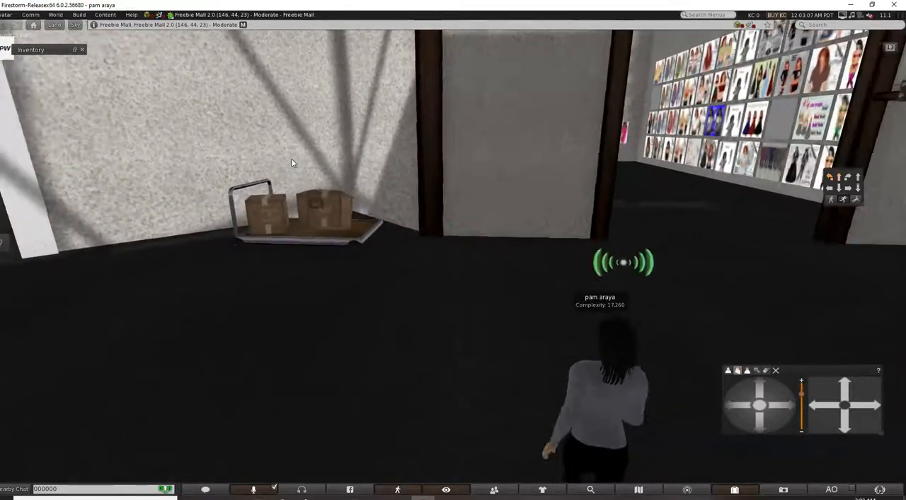
pyautogui.press('Up')
pyautogui.press('Left')
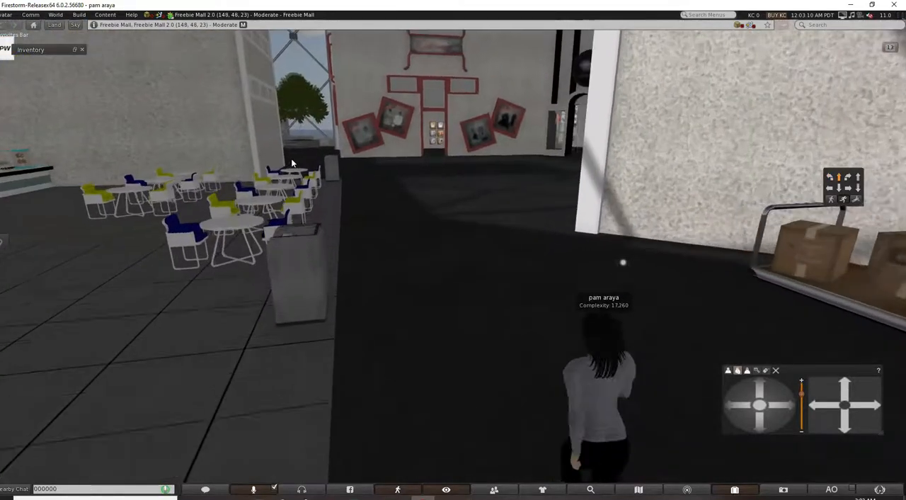
pyautogui.press('Up')
pyautogui.press('Right')
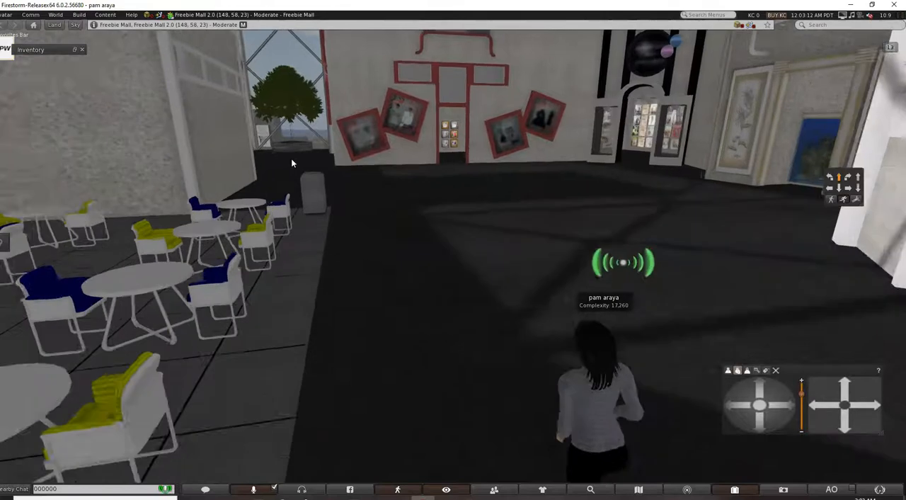
pyautogui.press('Up')
pyautogui.press('Right')
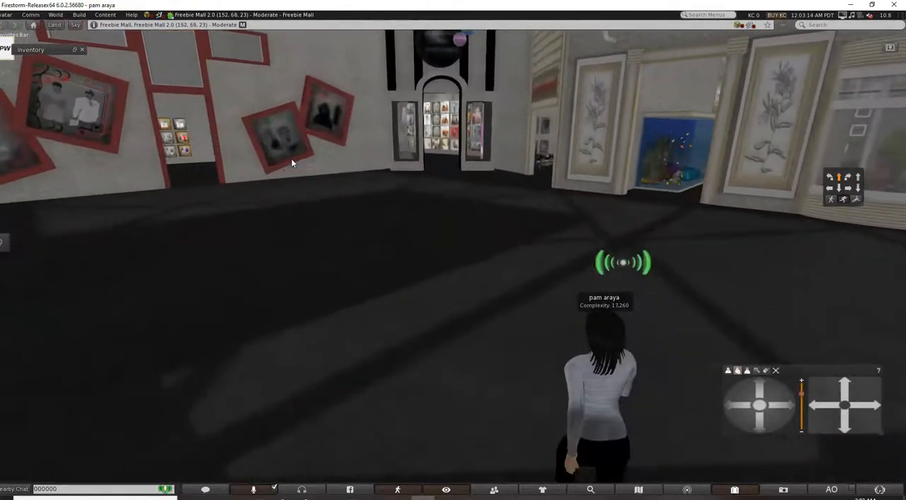
# Walk the avatar across the main hall and into the Real Estate shop beside the aquarium entrance.
pyautogui.press('Up')
pyautogui.press('Right')
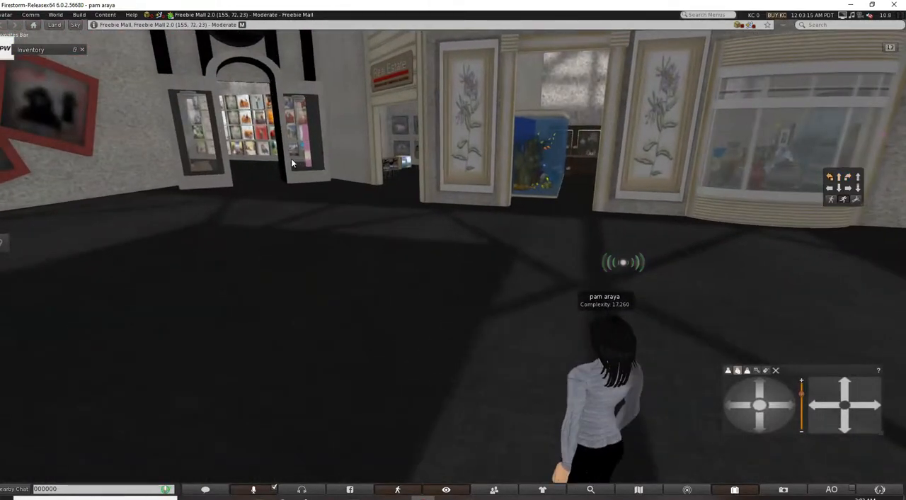
pyautogui.press('Up')
pyautogui.press('Left')
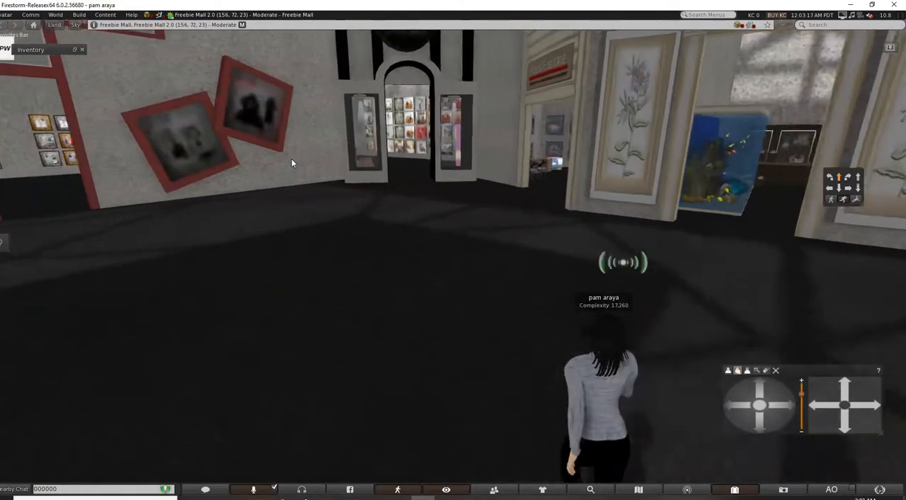
pyautogui.press('Up')
pyautogui.press('Right')
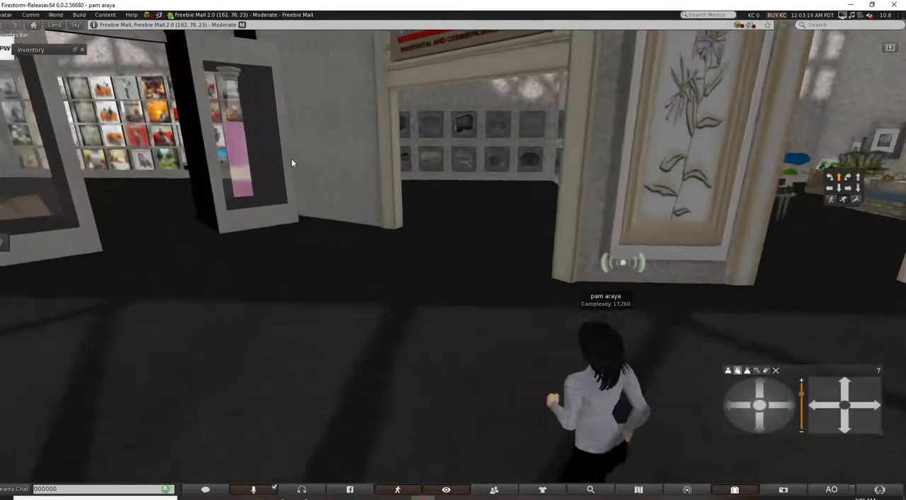
pyautogui.press('Up')
pyautogui.press('Right')
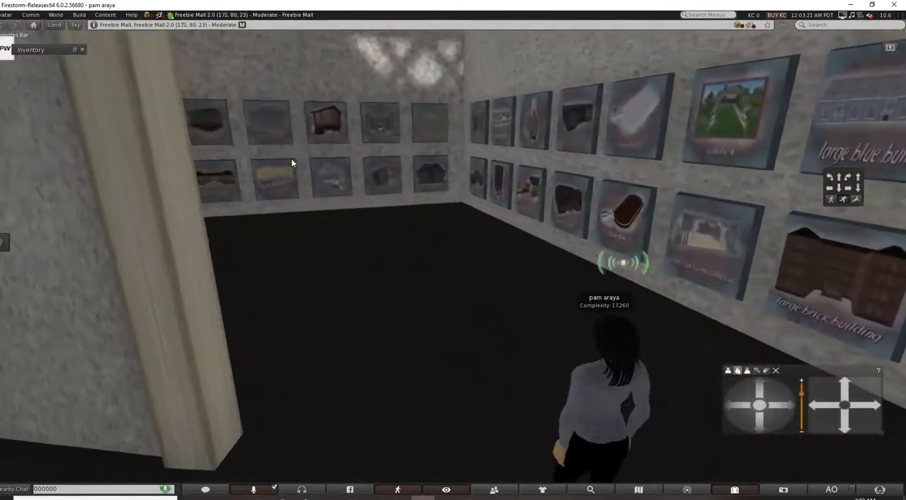
# Face the wall of building pictures and take a copy of the welcome landing picture.
pyautogui.press('Right')
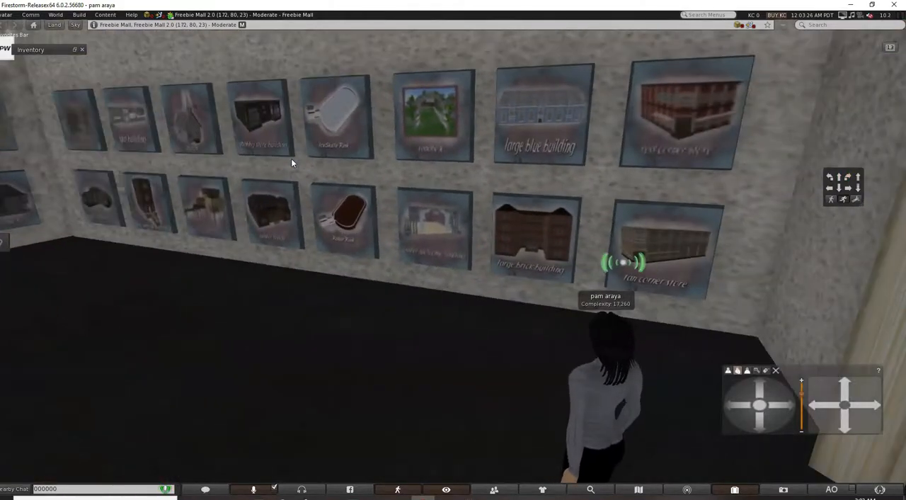
pyautogui.click(626, 204)
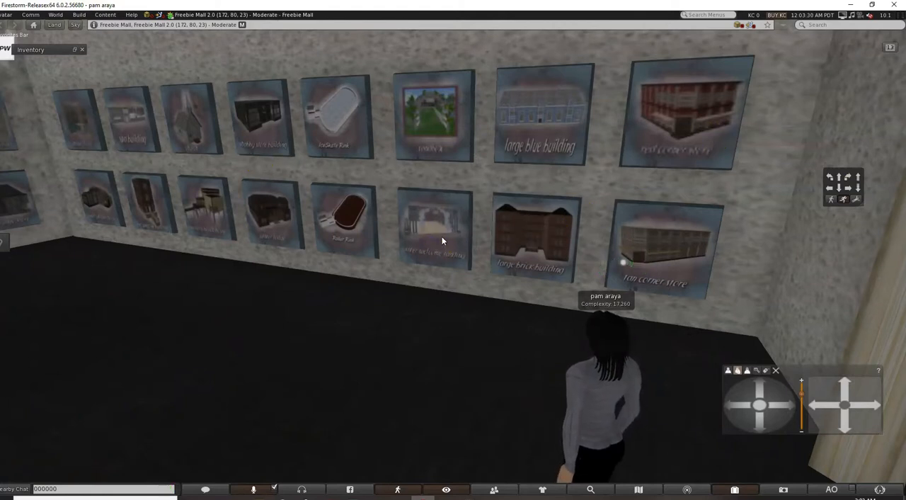
pyautogui.scroll(2, 443, 240)
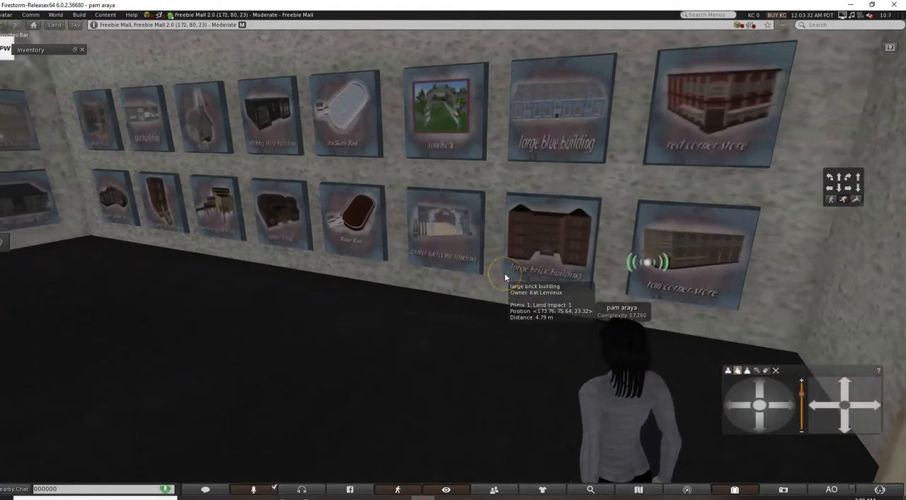
pyautogui.rightClick(461, 216)
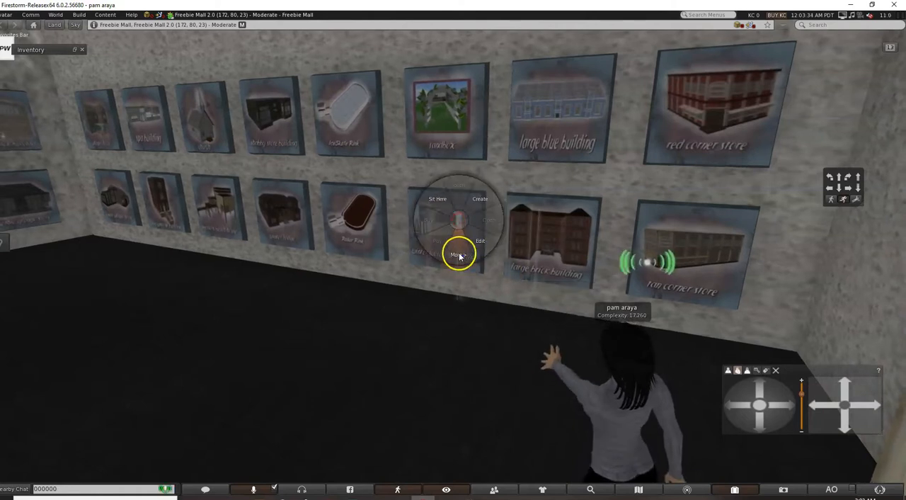
pyautogui.click(461, 190)
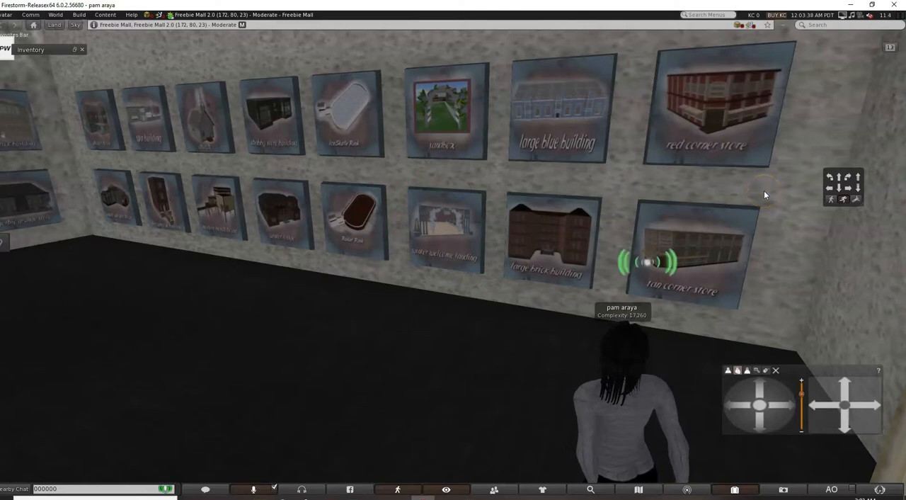
# Walk the avatar through the Real Estate shop to the Free Lighthouse box in the far corner.
pyautogui.press('Left')
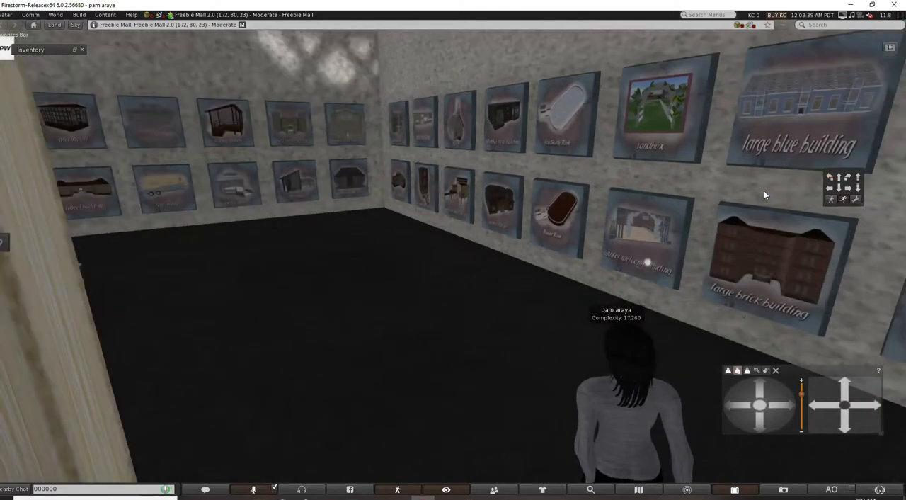
pyautogui.press('Up')
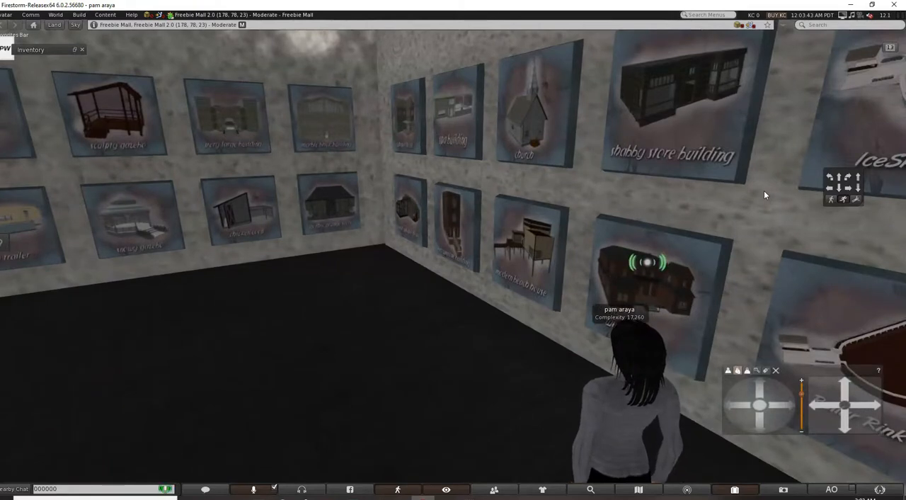
pyautogui.press('Left')
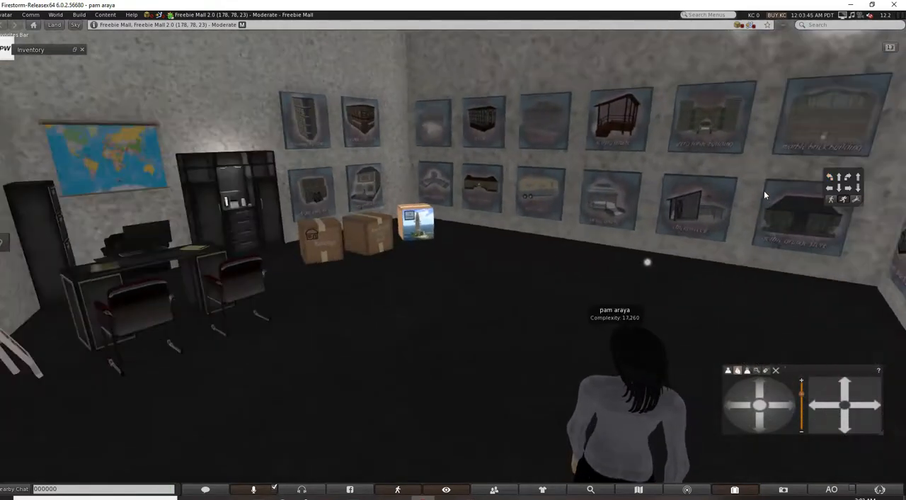
pyautogui.press('Up')
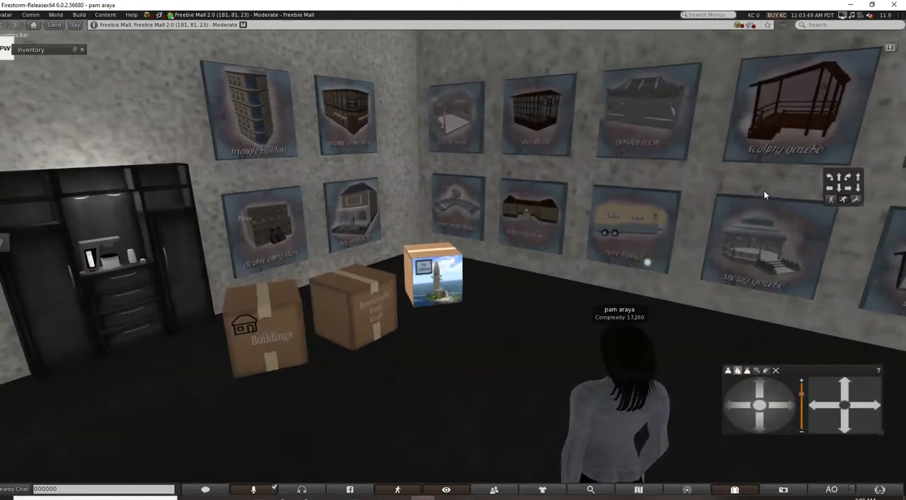
pyautogui.press('Up')
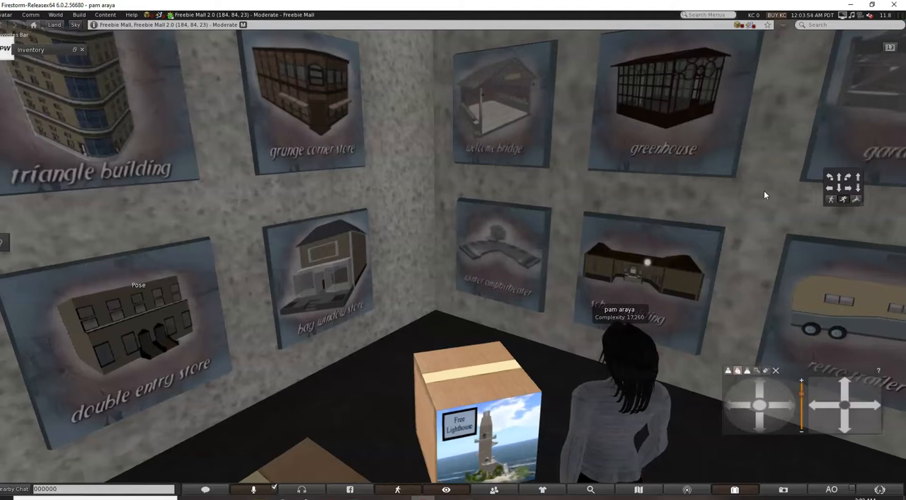
# Take a copy of the water amphitheater picture in the corner of the Real Estate shop.
pyautogui.click(687, 239)
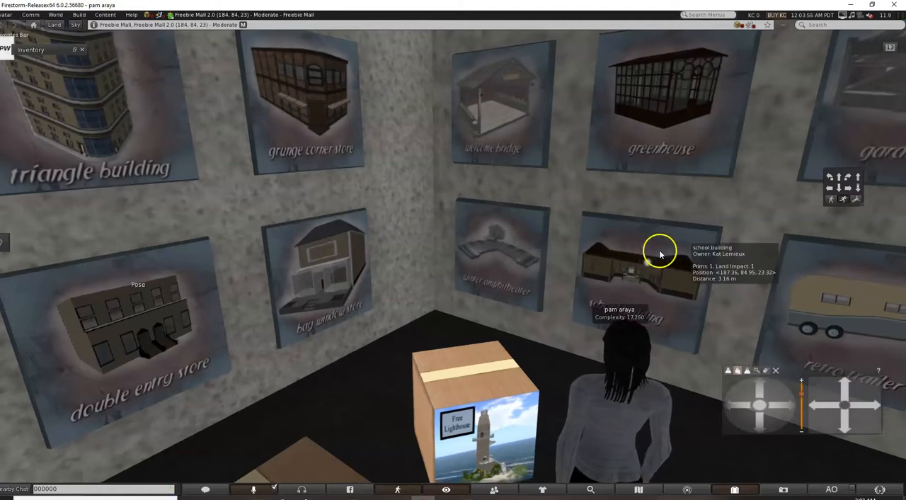
pyautogui.rightClick(499, 267)
pyautogui.click(501, 291)
pyautogui.click(498, 231)
# Take a copy of the gazebo picture directly below the sculpty gazebo on the wall.
pyautogui.scroll(-5, 844, 242)
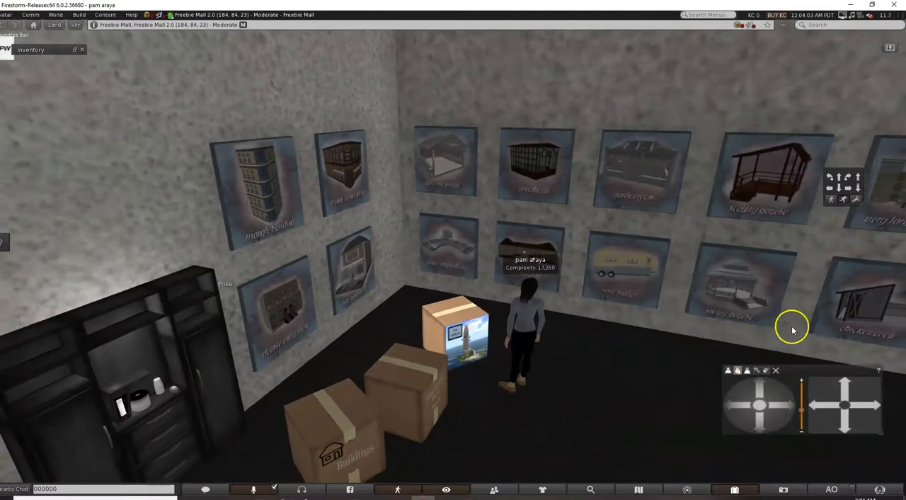
pyautogui.rightClick(736, 298)
pyautogui.click(729, 333)
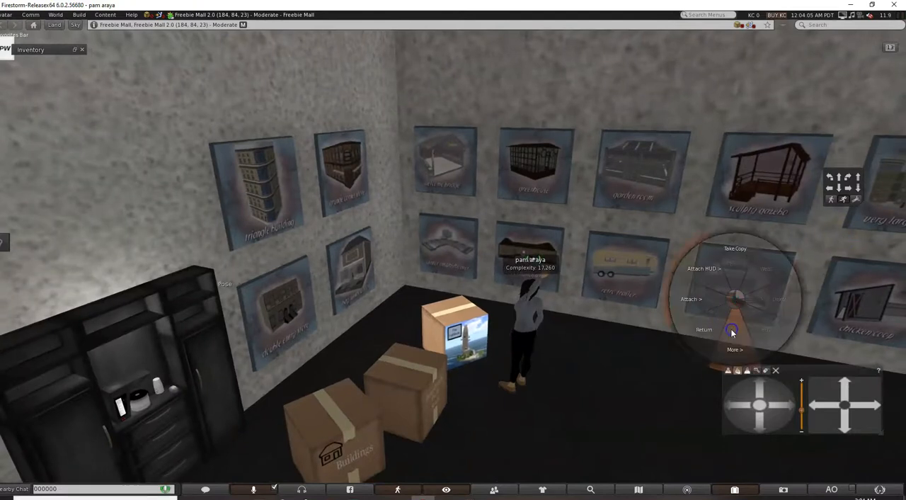
pyautogui.click(740, 267)
# Turn the avatar away from the building pictures and walk to the office desk, facing the world map and black cabinet.
pyautogui.press('Right')
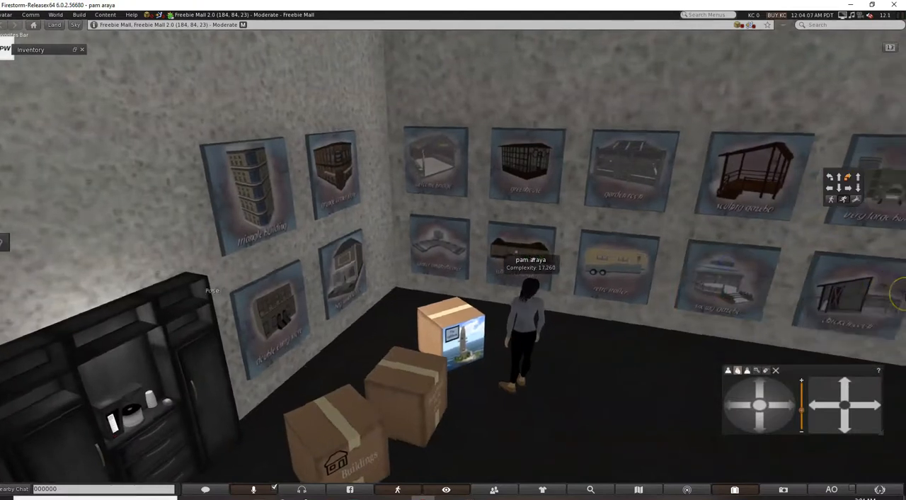
pyautogui.press('Right')
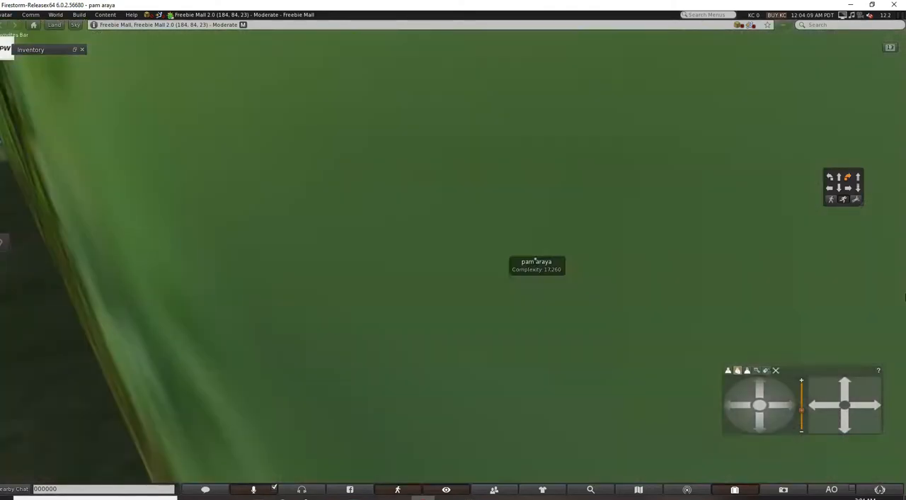
pyautogui.press('Left')
pyautogui.press('Up')
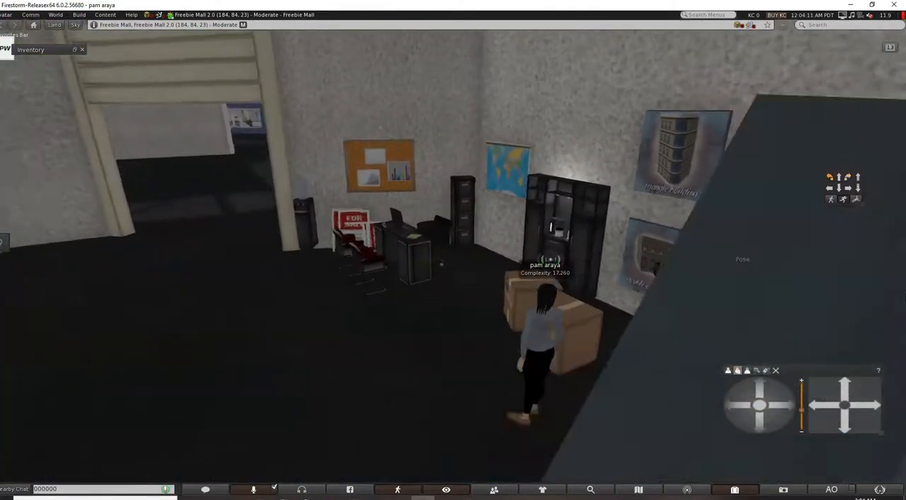
pyautogui.press('Up')
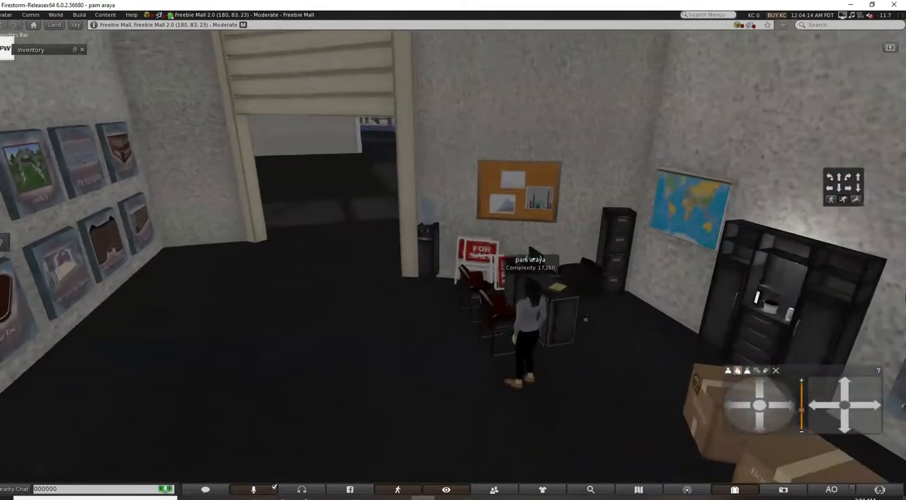
pyautogui.press('Right')
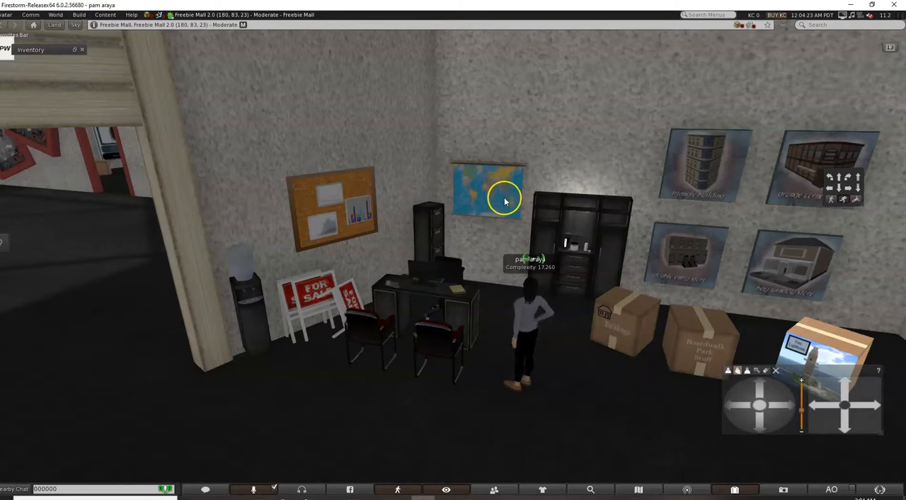
pyautogui.moveTo(504, 199)
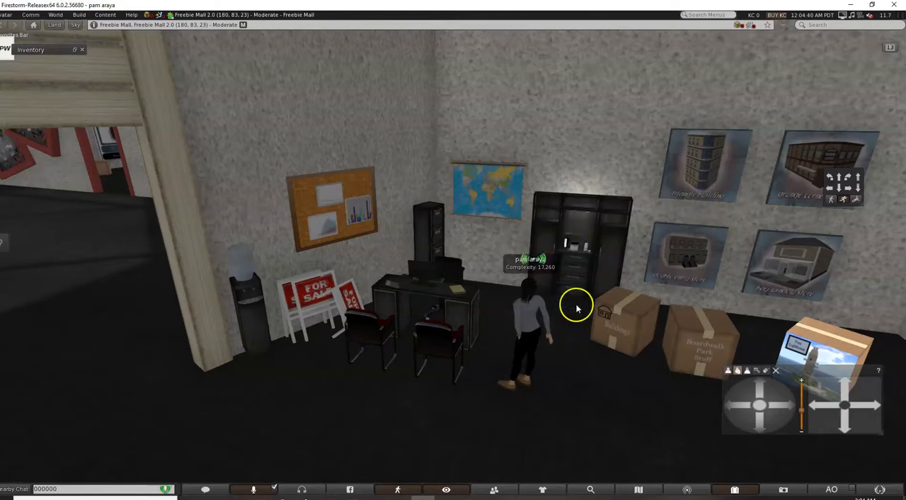
# Open the Black Coffee Center cabinet's edit properties and take a copy of the cabinet.
pyautogui.scroll(-2, 701, 375)
pyautogui.scroll(2, 702, 375)
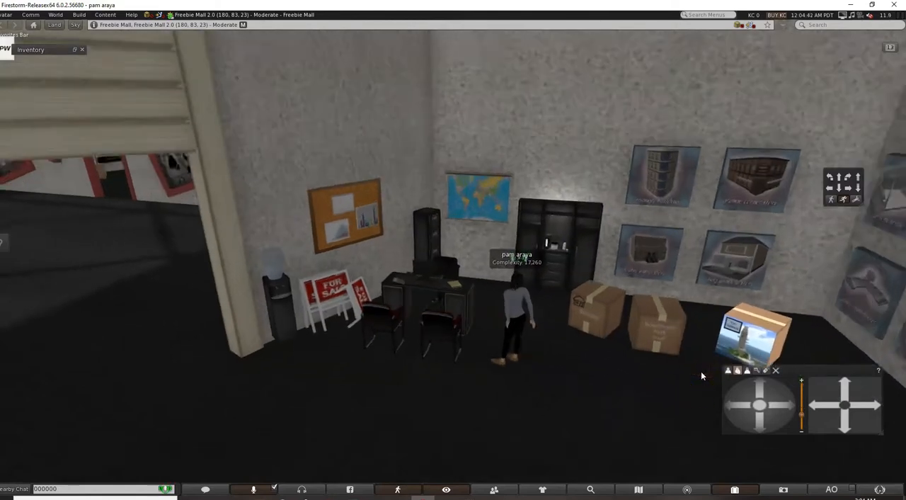
pyautogui.scroll(3, 601, 297)
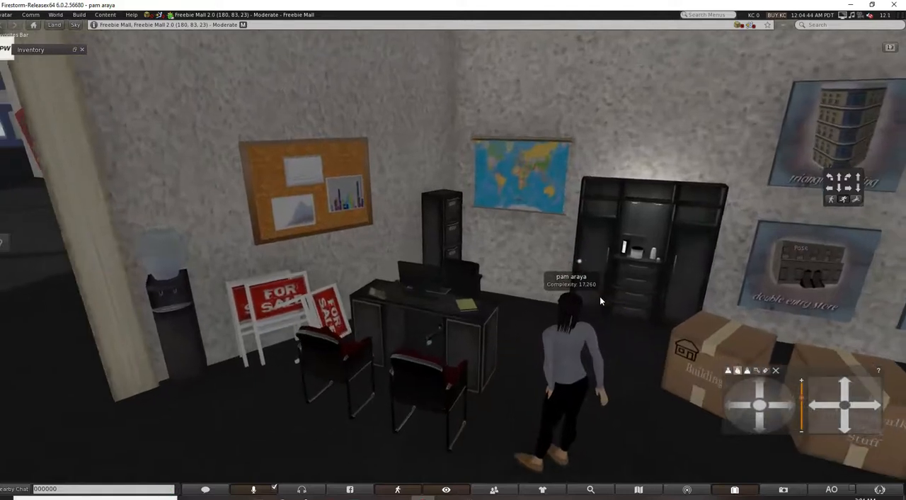
pyautogui.scroll(2, 601, 297)
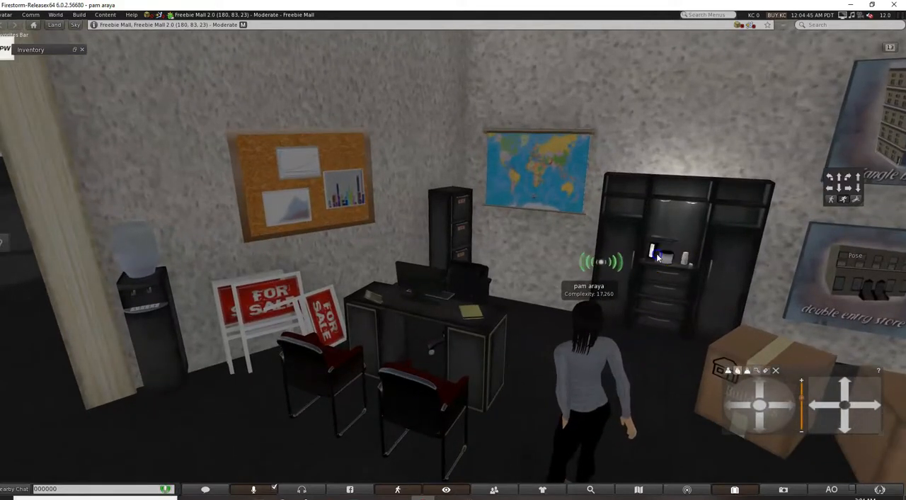
pyautogui.rightClick(666, 257)
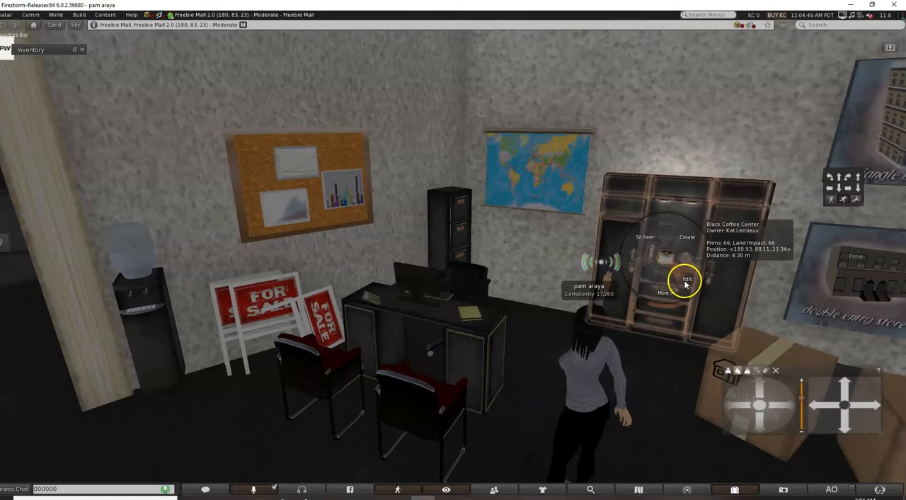
pyautogui.click(685, 281)
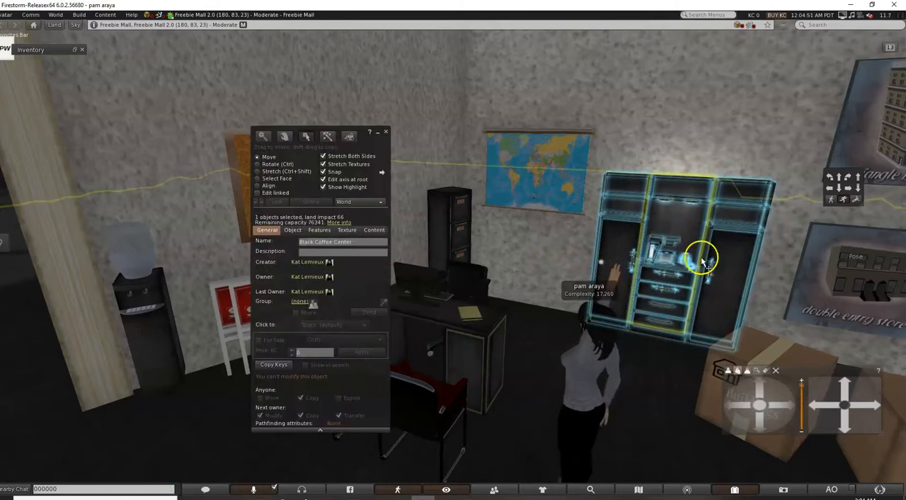
pyautogui.rightClick(710, 264)
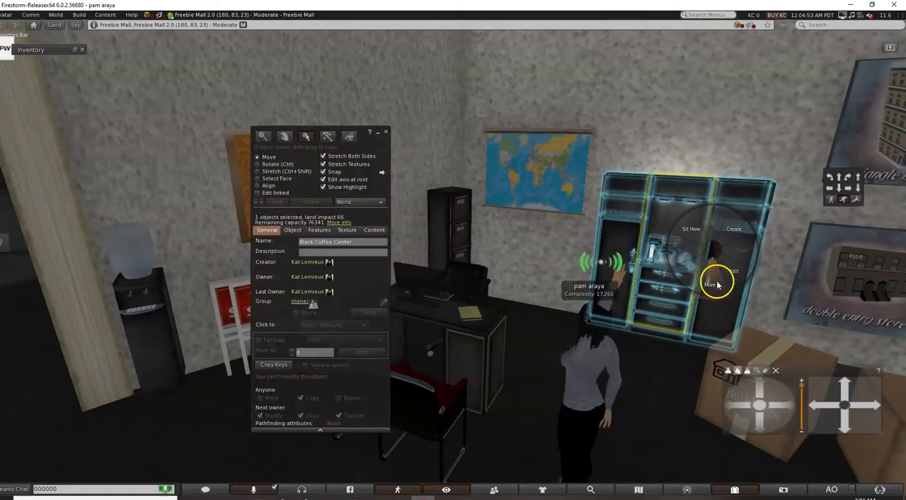
pyautogui.click(711, 281)
pyautogui.click(714, 220)
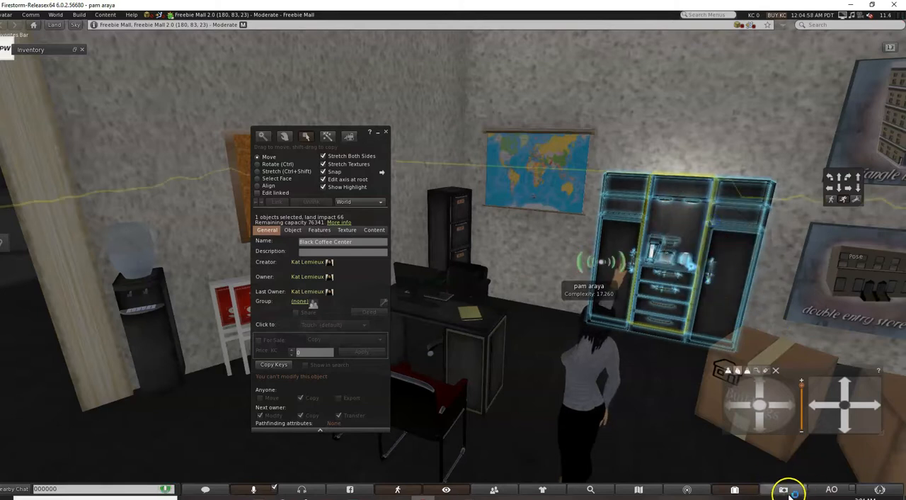
# Find In The Finger Lakes on the world map, request a teleport there, and minimize the build window.
pyautogui.click(638, 488)
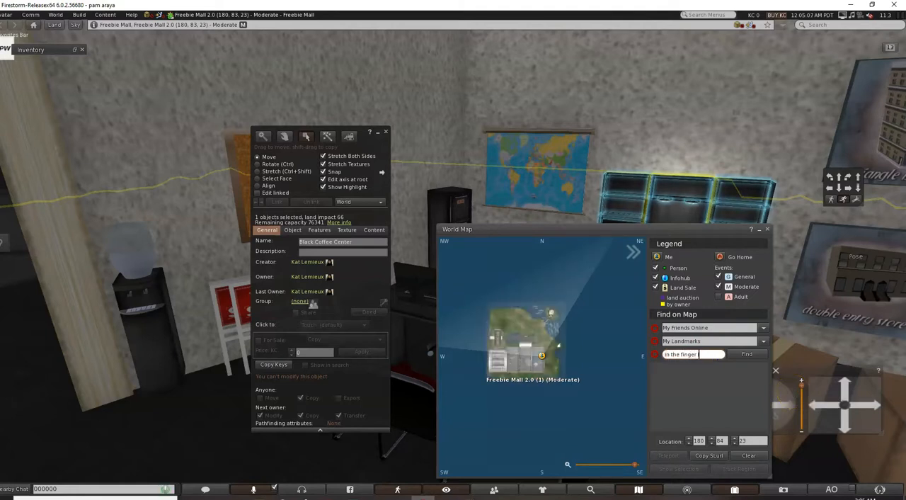
pyautogui.write('s')
pyautogui.press('Return')
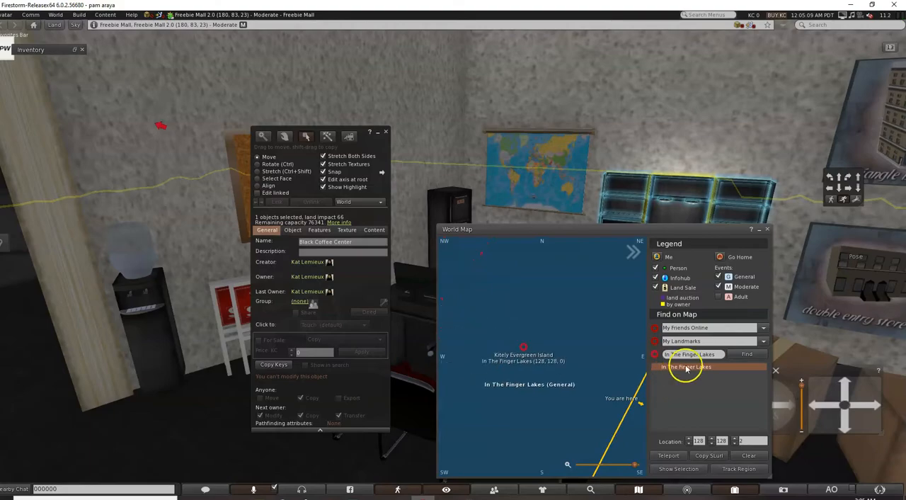
pyautogui.doubleClick(686, 367)
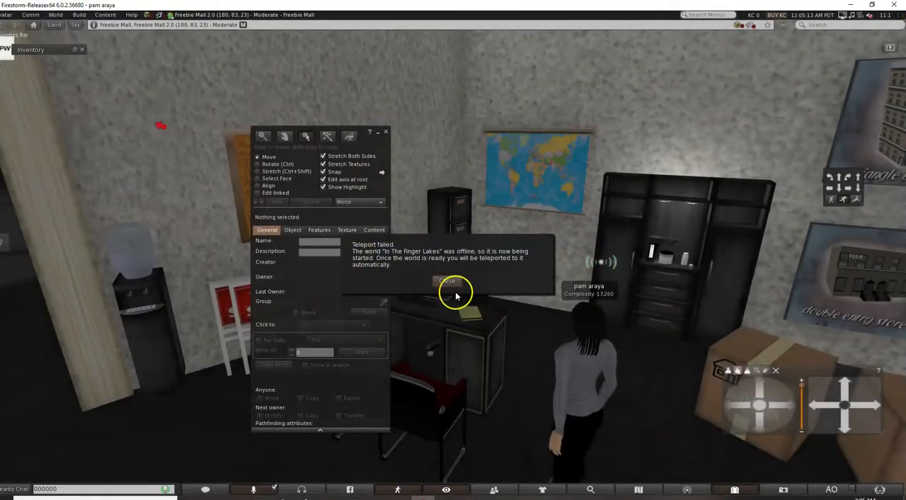
pyautogui.click(448, 281)
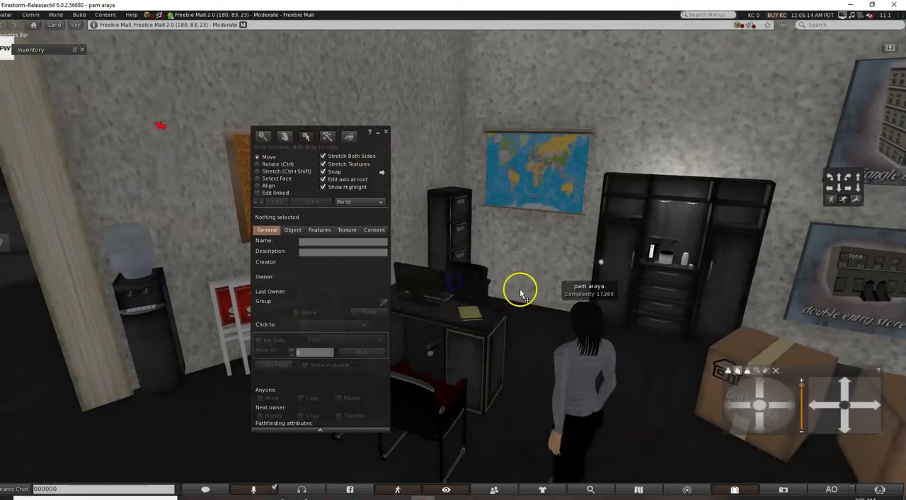
pyautogui.click(377, 132)
# Walk the avatar away from the office desk and out through the Real Estate shop doorway into the main hall.
pyautogui.press('Down')
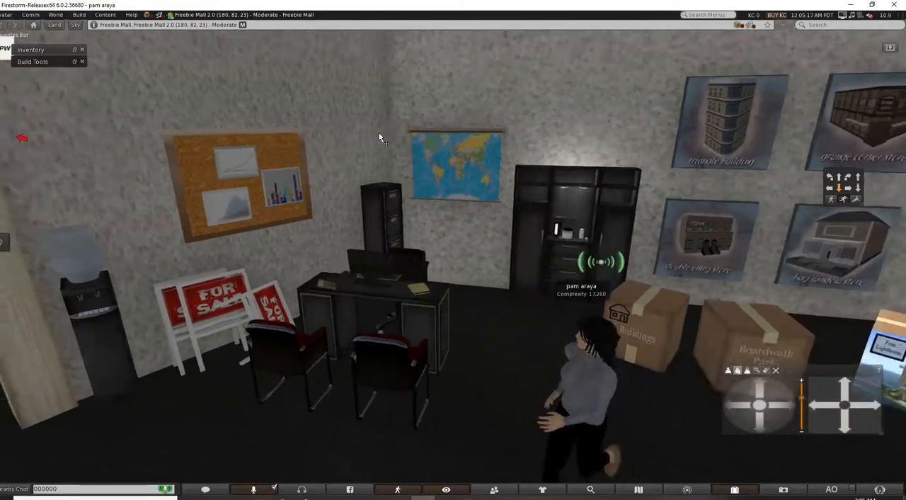
pyautogui.press('Left')
pyautogui.press('Up')
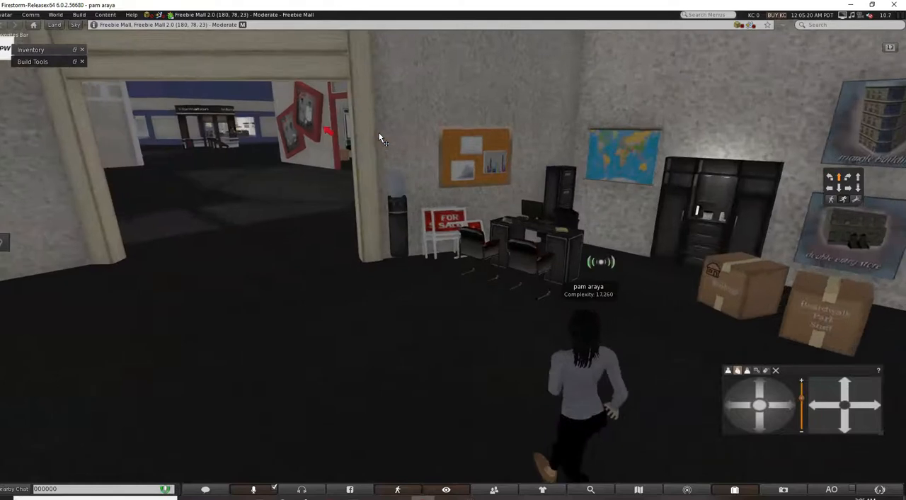
pyautogui.press('Left')
pyautogui.press('Left')
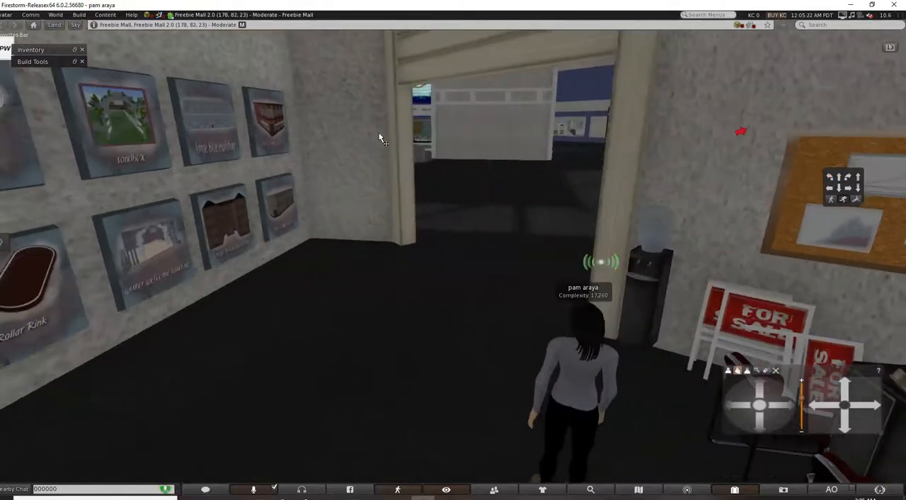
pyautogui.press('Up')
pyautogui.press('Right')
pyautogui.press('Right')
pyautogui.press('Up')
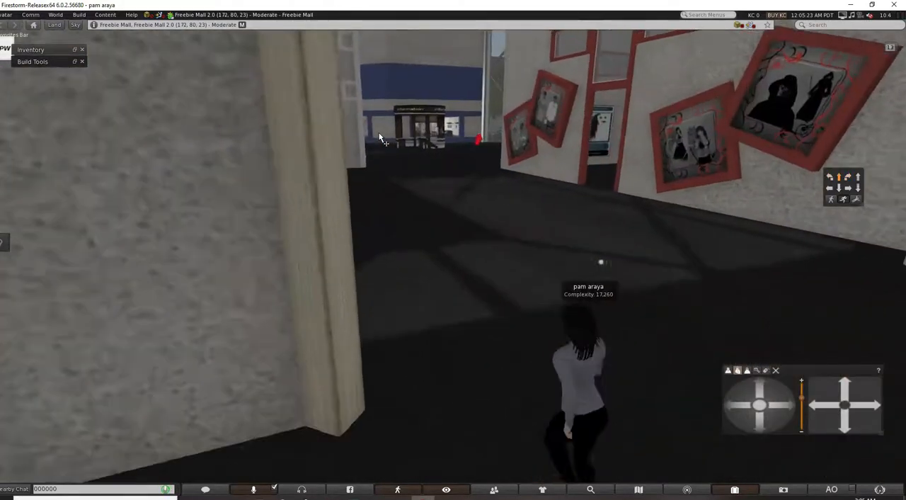
pyautogui.press('Up')
# Walk the avatar past the food court tables towards the Women and Men shops.
pyautogui.press('Left')
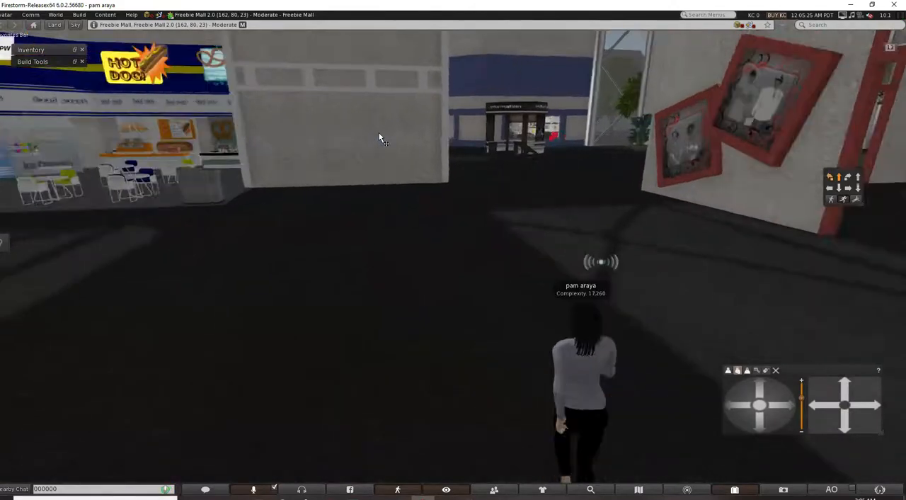
pyautogui.press('Left')
pyautogui.press('Up')
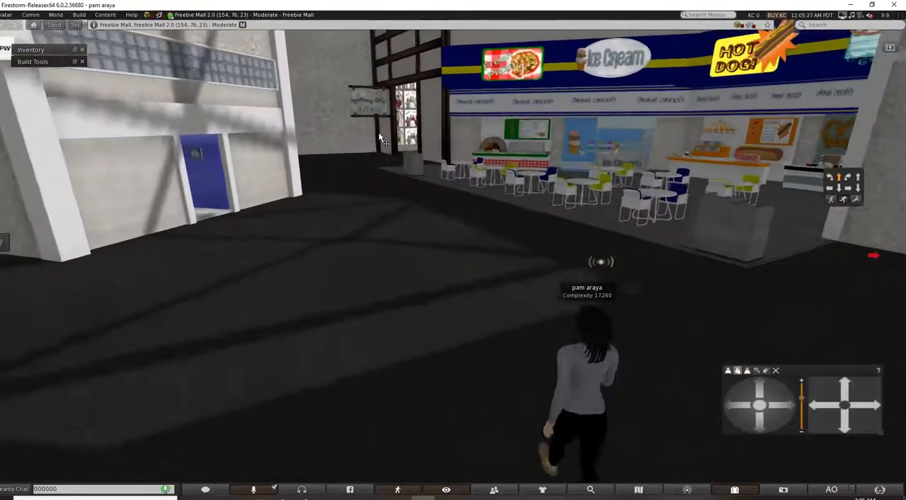
pyautogui.press('Up')
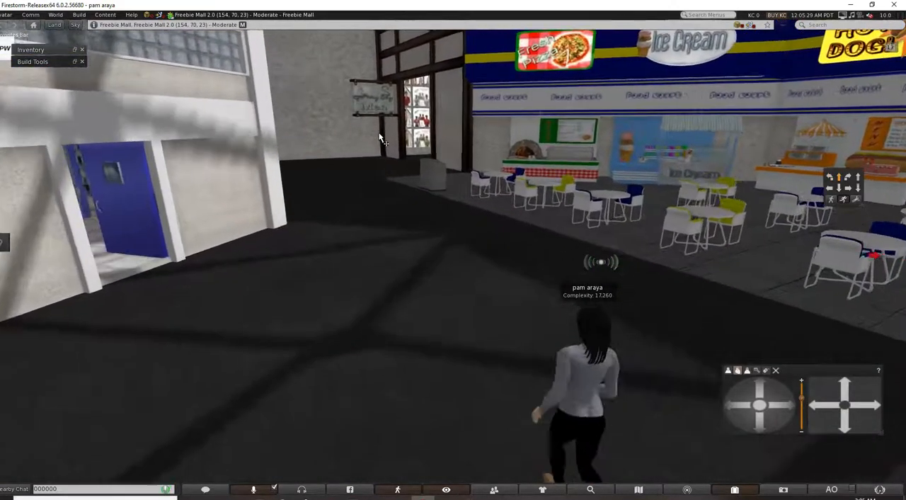
pyautogui.press('Up')
pyautogui.press('Left')
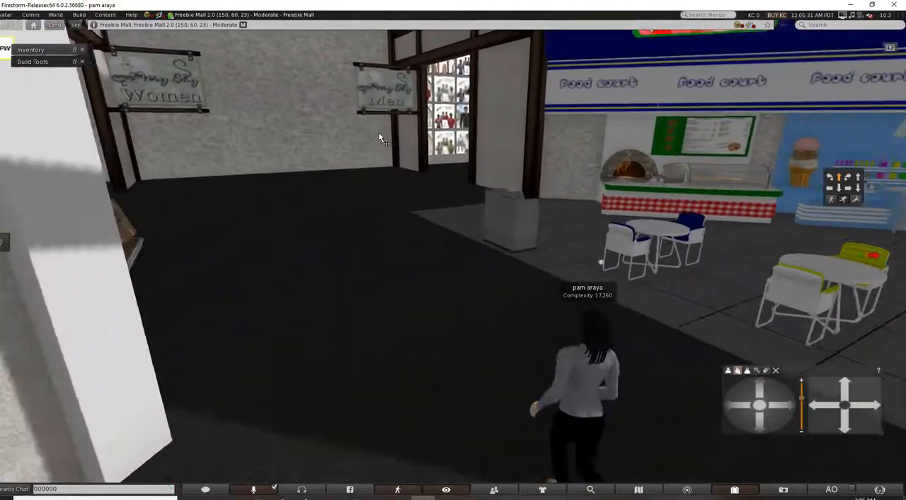
# Turn the avatar around at the food court and walk back across the hall towards the large potted tree.
pyautogui.press('Right')
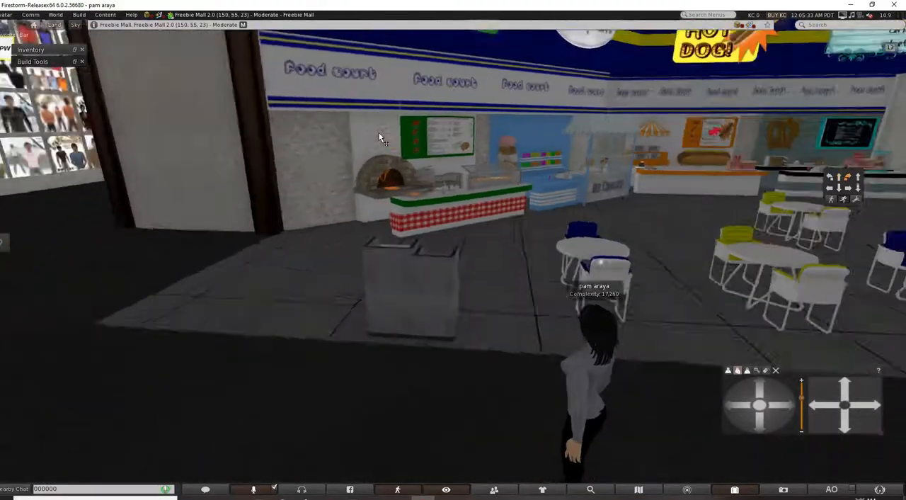
pyautogui.press('Right')
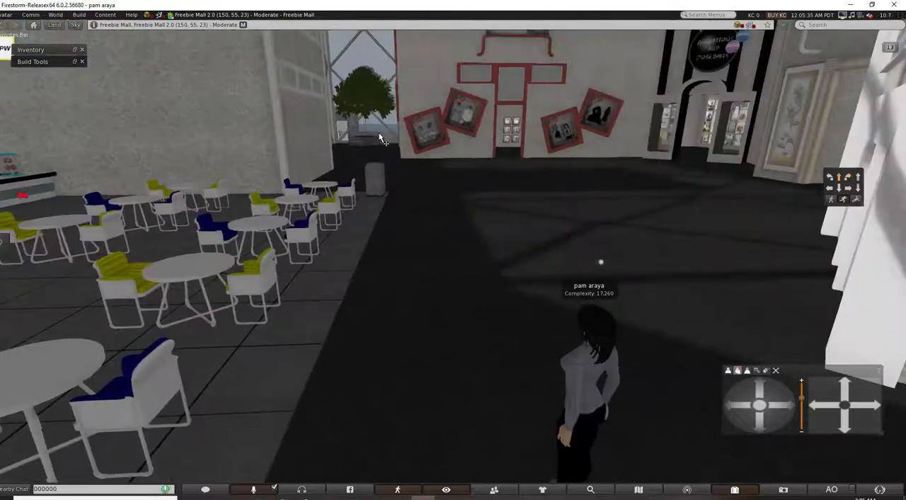
pyautogui.press('Right')
pyautogui.press('Up')
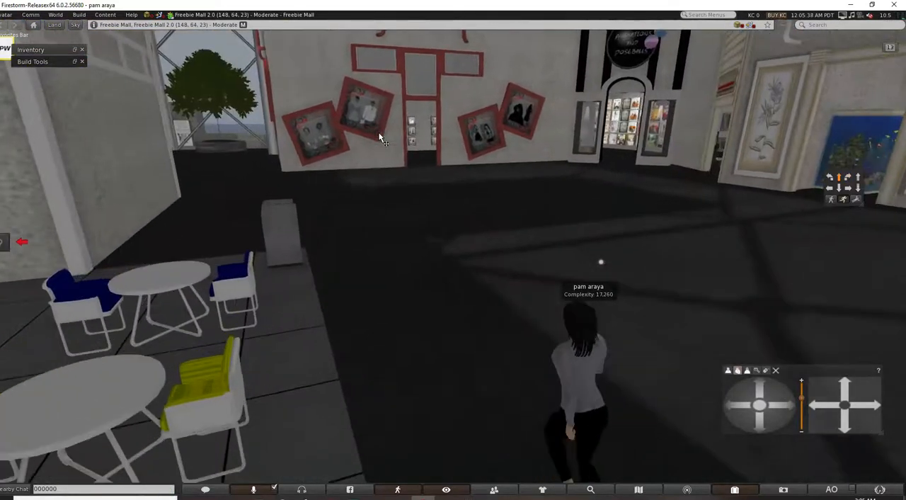
pyautogui.press('Up')
pyautogui.press('Left')
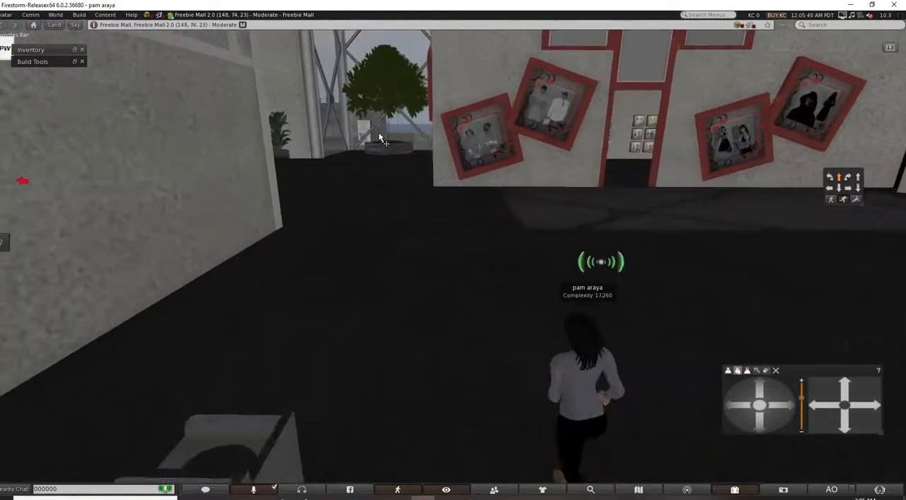
pyautogui.press('Up')
pyautogui.press('Left')
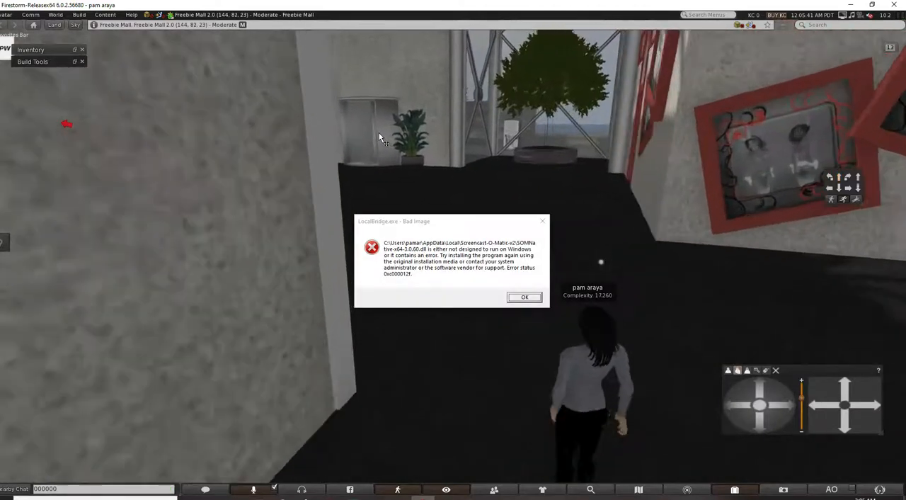
pyautogui.press('Left')
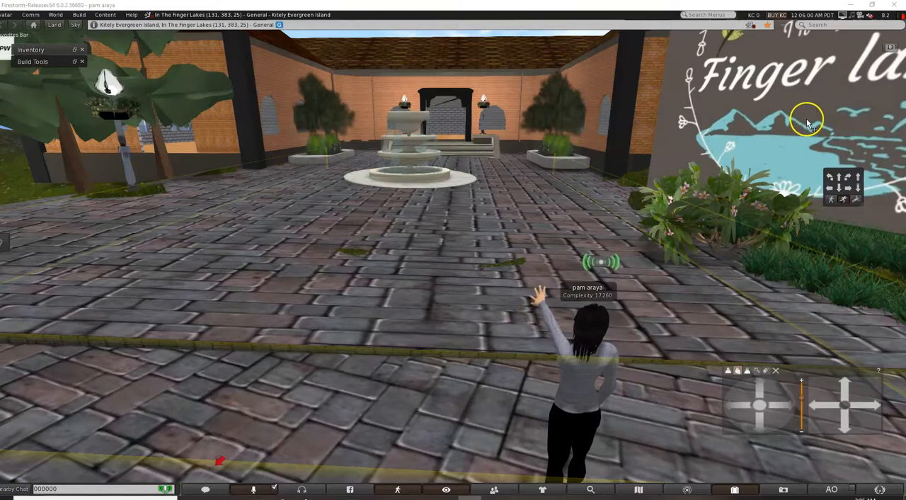
# Select the In The Finger Lakes sign, leave object editing, and return the camera to the rear view behind the avatar.
pyautogui.scroll(-3, 807, 120)
pyautogui.scroll(-3, 756, 124)
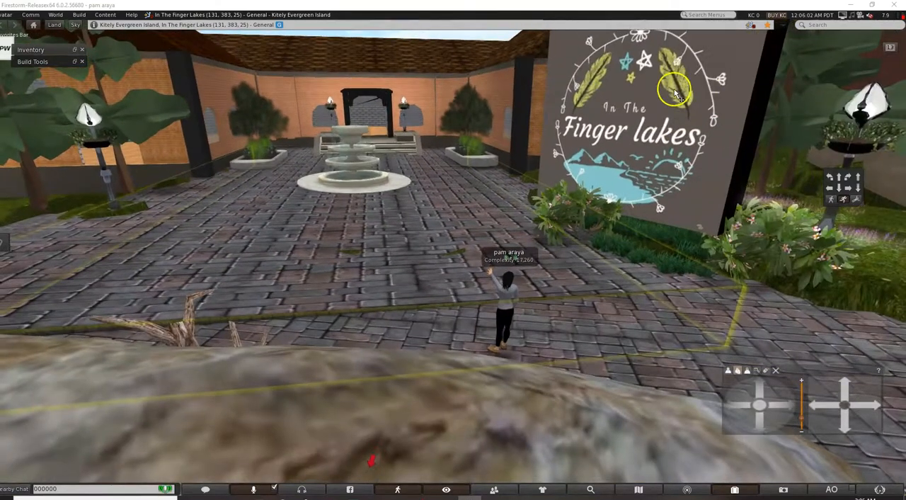
pyautogui.click(676, 161)
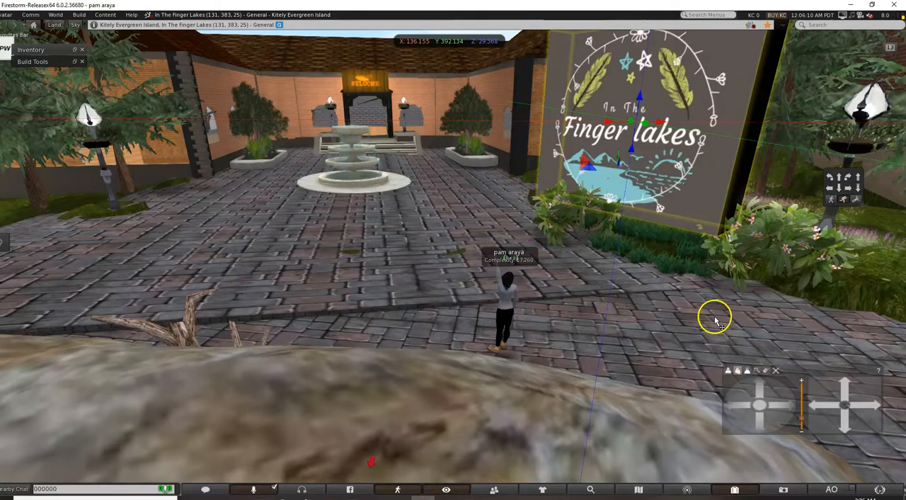
pyautogui.press('Escape')
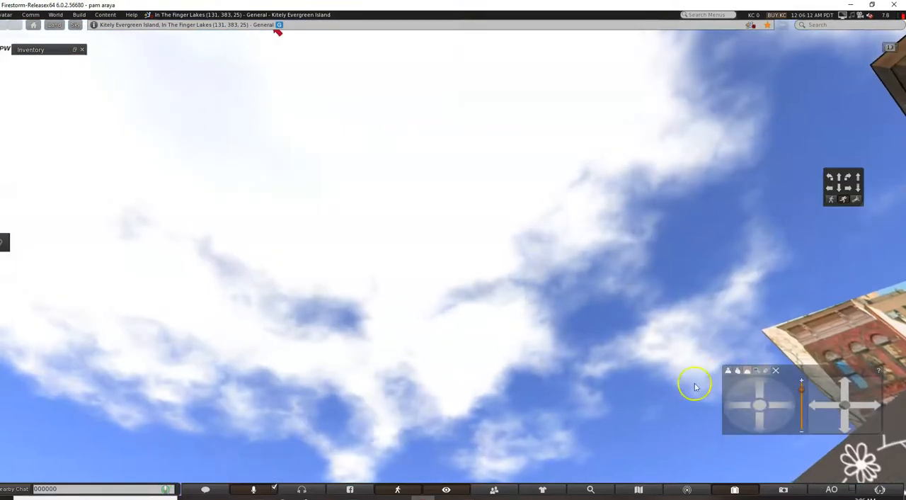
pyautogui.click(727, 373)
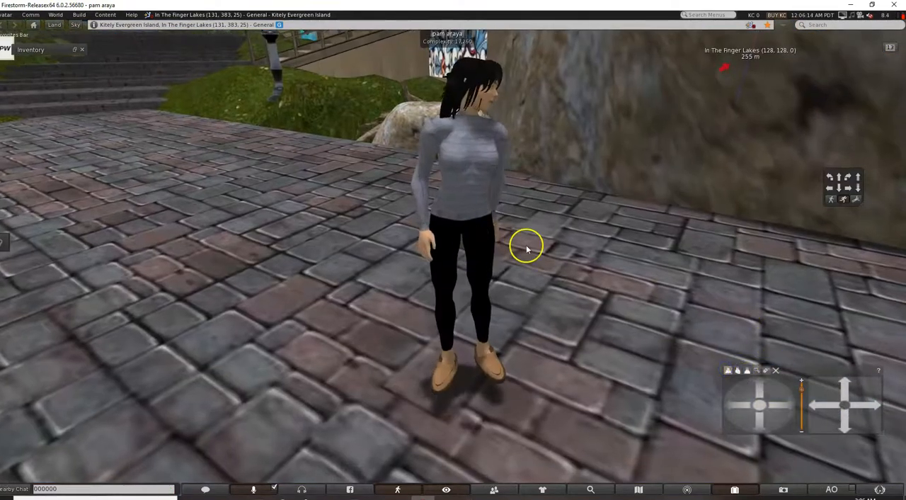
pyautogui.click(739, 371)
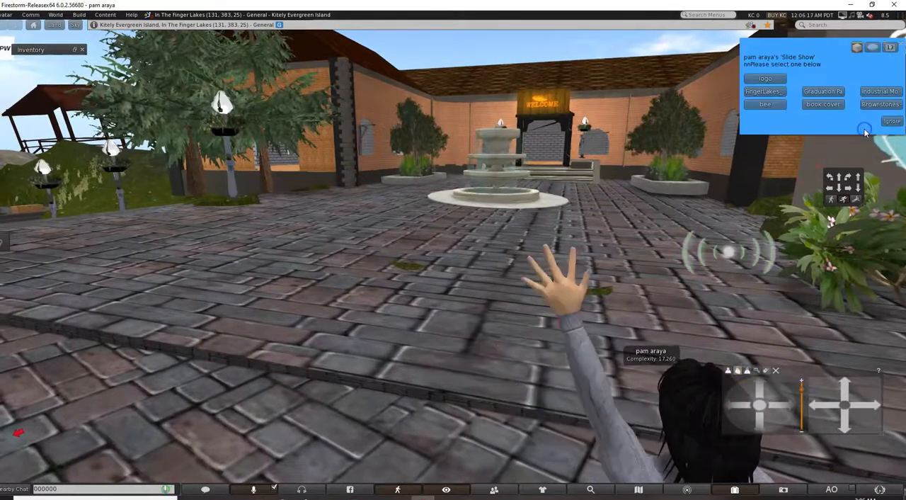
# Change the picture on the Slide Show sign, choosing the Graduation slide and then the Industrial Mo slide from its options.
pyautogui.click(829, 92)
pyautogui.click(866, 117)
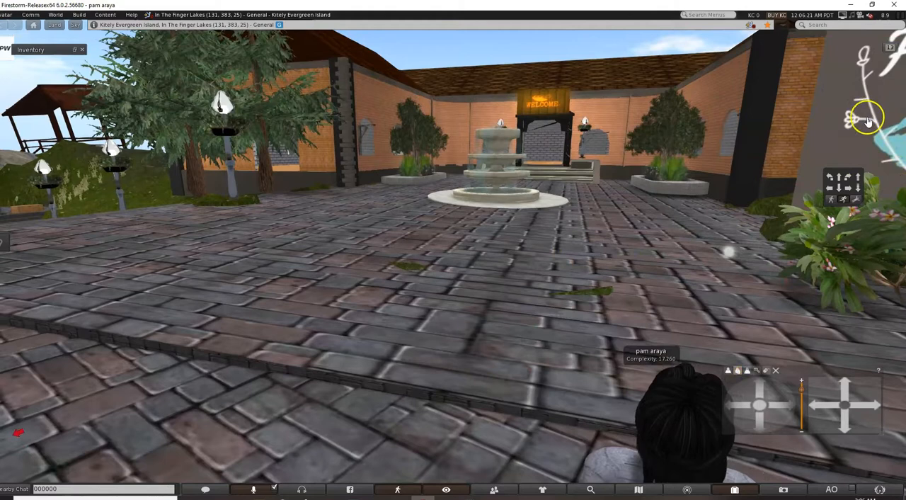
pyautogui.click(883, 94)
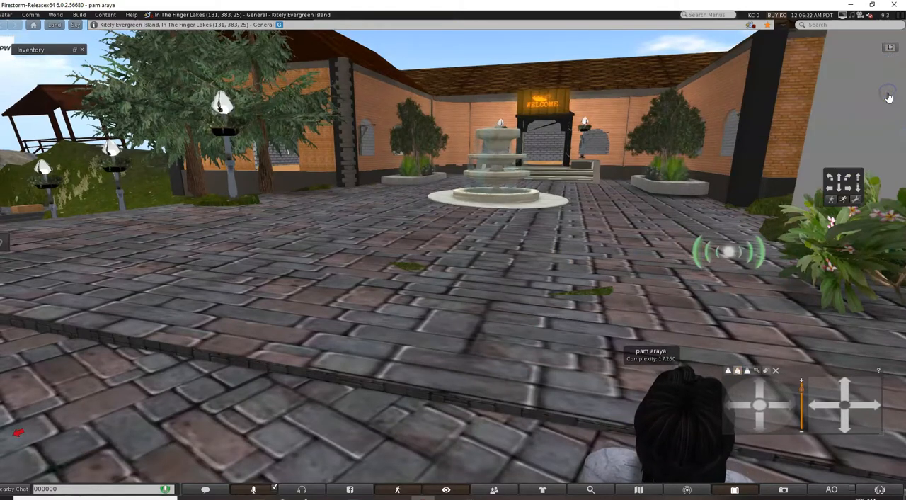
pyautogui.scroll(-5, 851, 108)
pyautogui.scroll(-5, 851, 108)
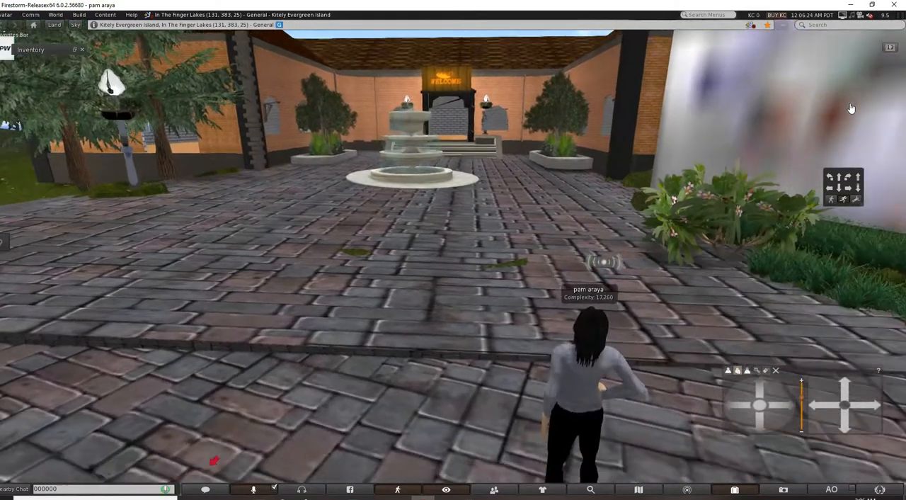
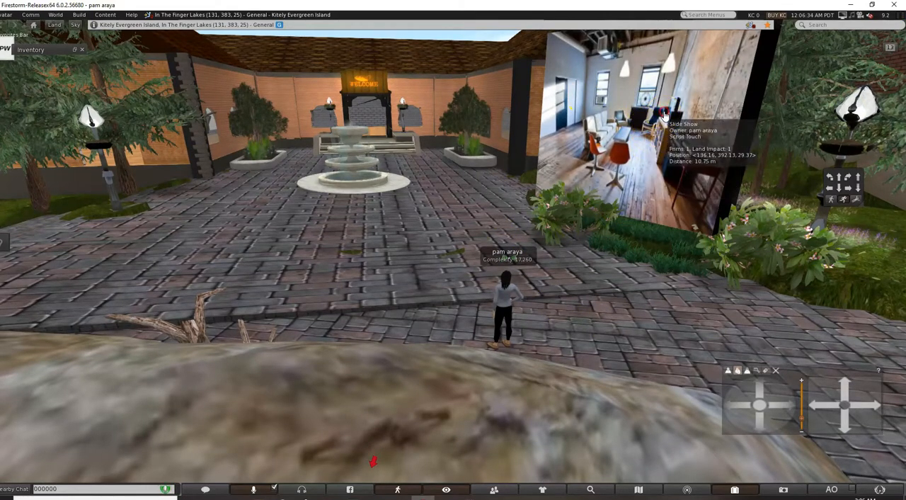
# Open the Slide Show sign for editing, inspect its texture settings and its contents with the slide pictures and script, and close the editor.
pyautogui.rightClick(664, 113)
pyautogui.click(687, 135)
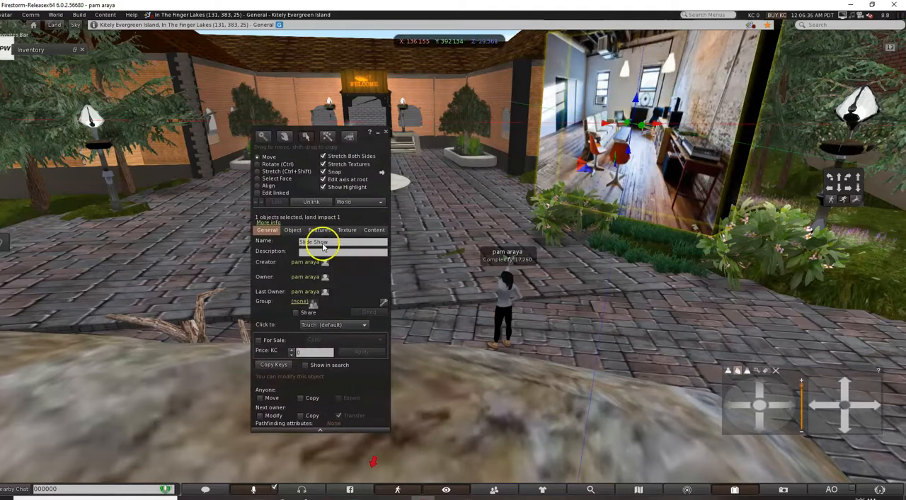
pyautogui.click(349, 230)
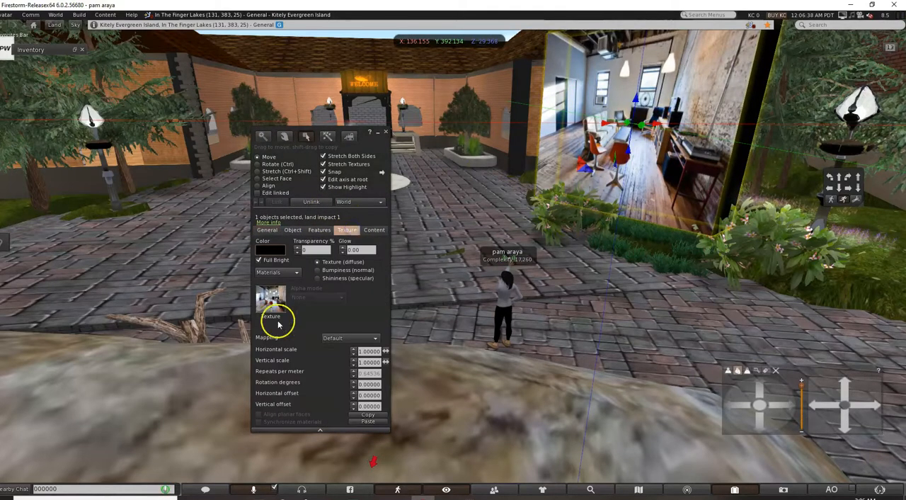
pyautogui.click(375, 230)
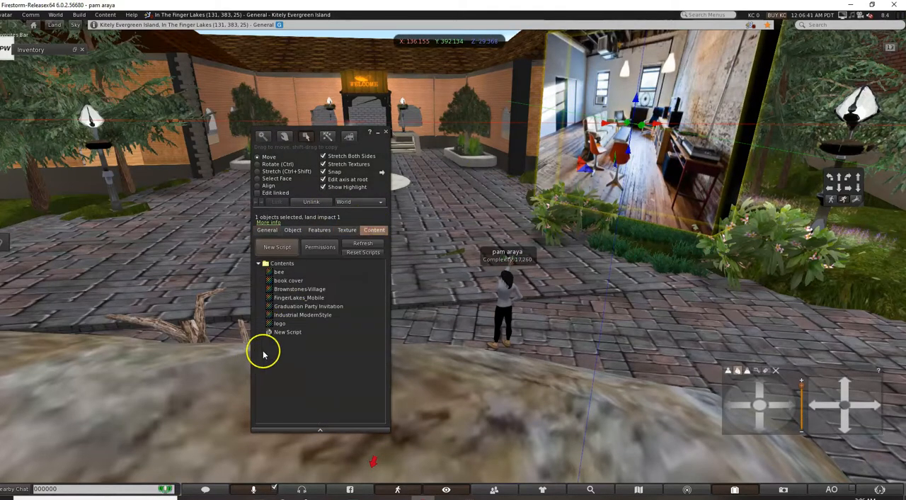
pyautogui.moveTo(294, 310); pyautogui.dragTo(291, 267)
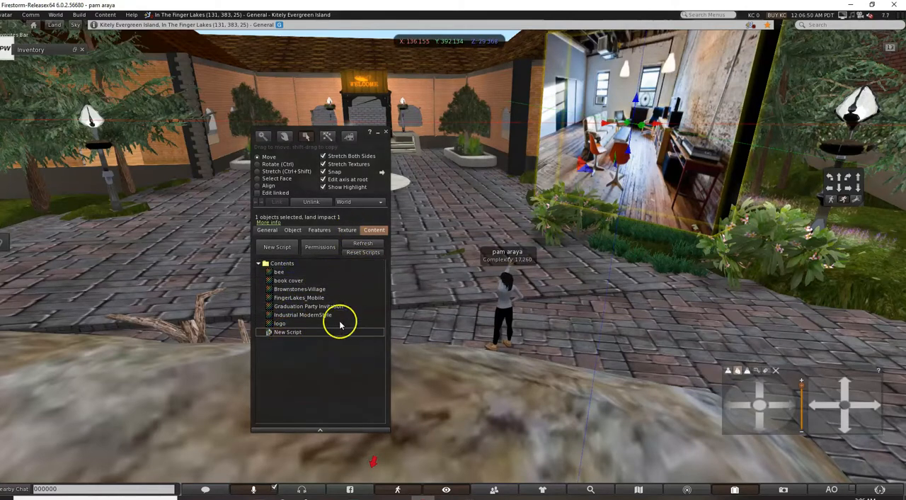
pyautogui.click(386, 133)
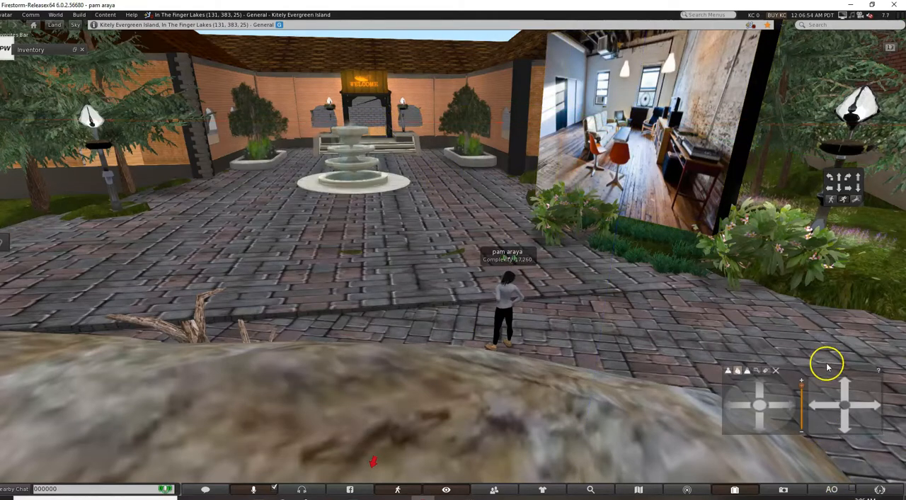
# Choose the Graduation slide on the Slide Show sign, and switch the sign to the book cover slide.
pyautogui.click(679, 168)
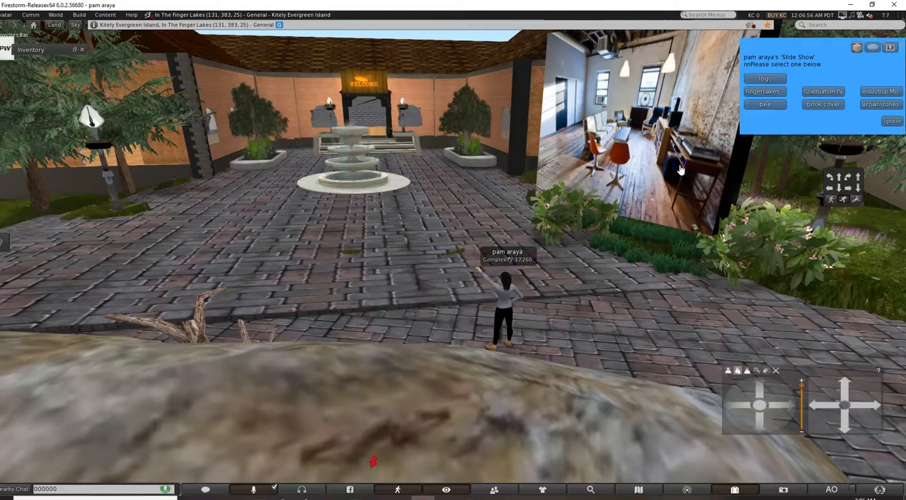
pyautogui.click(827, 92)
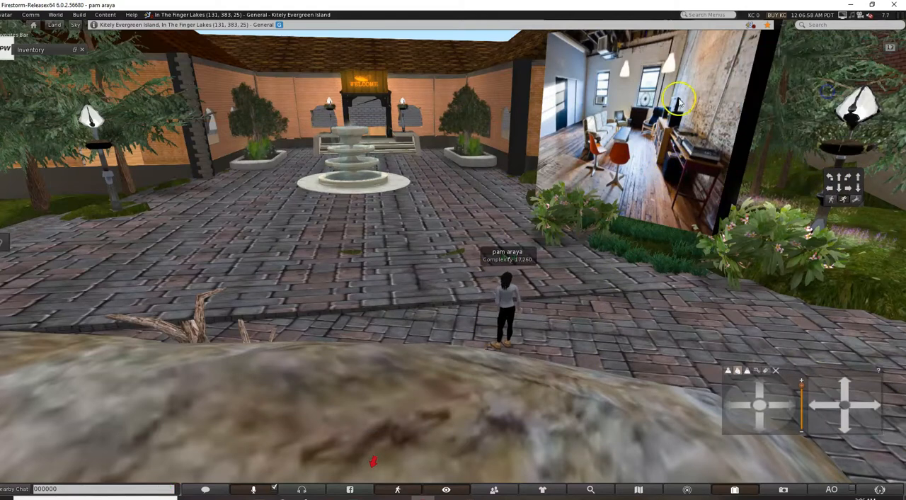
pyautogui.click(656, 140)
pyautogui.click(831, 106)
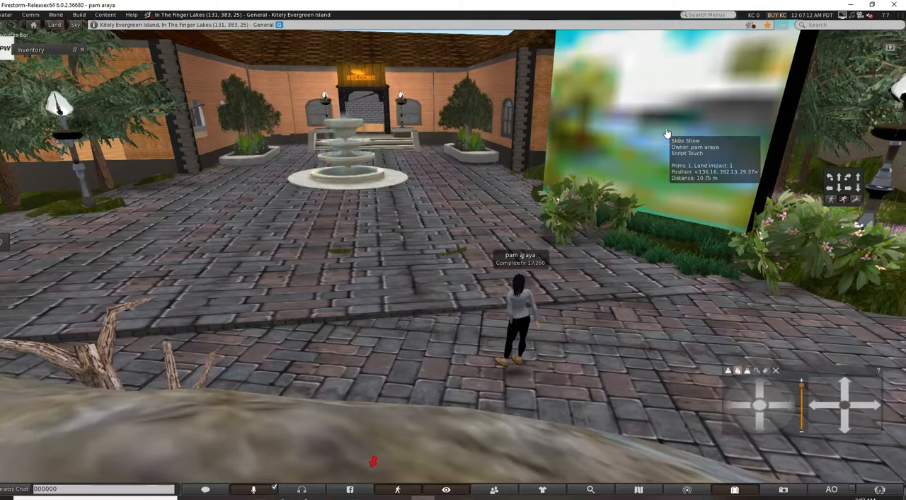
pyautogui.scroll(-1, 618, 246)
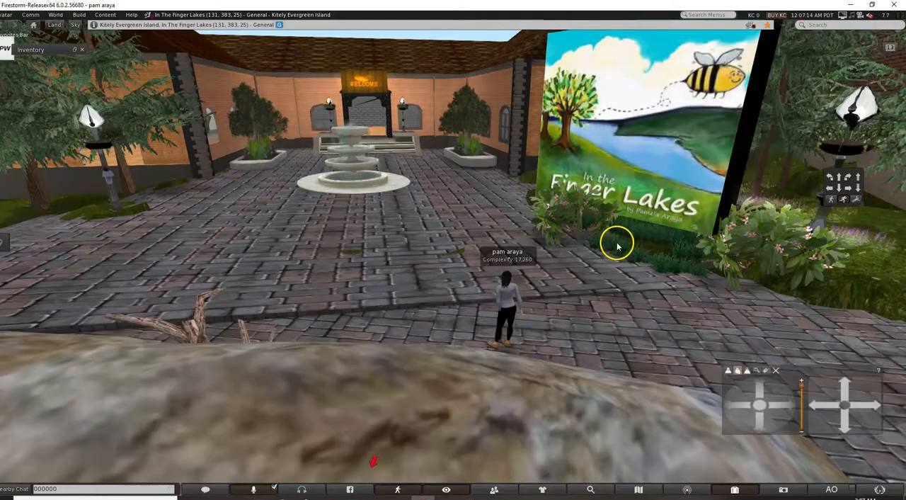
# Show the world map, walk the avatar a few steps towards the Slide Show sign, and minimize the map.
pyautogui.click(653, 492)
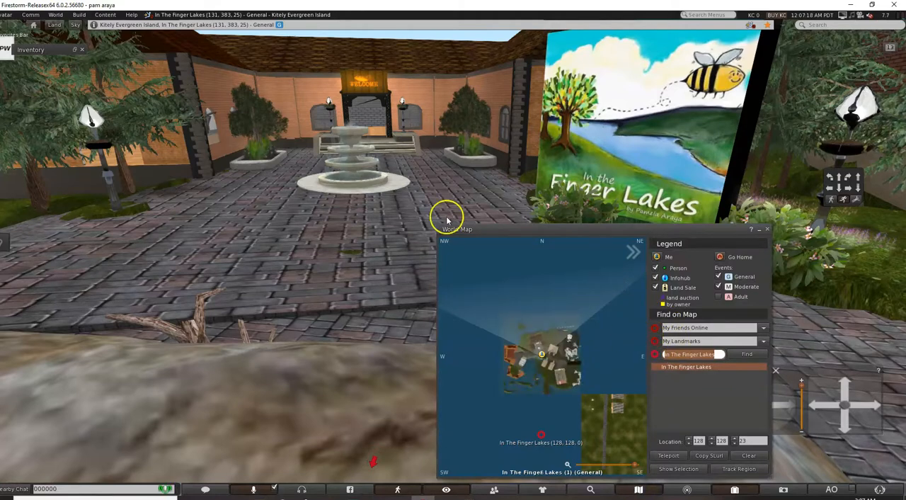
pyautogui.click(432, 190)
pyautogui.press('Up')
pyautogui.press('Right')
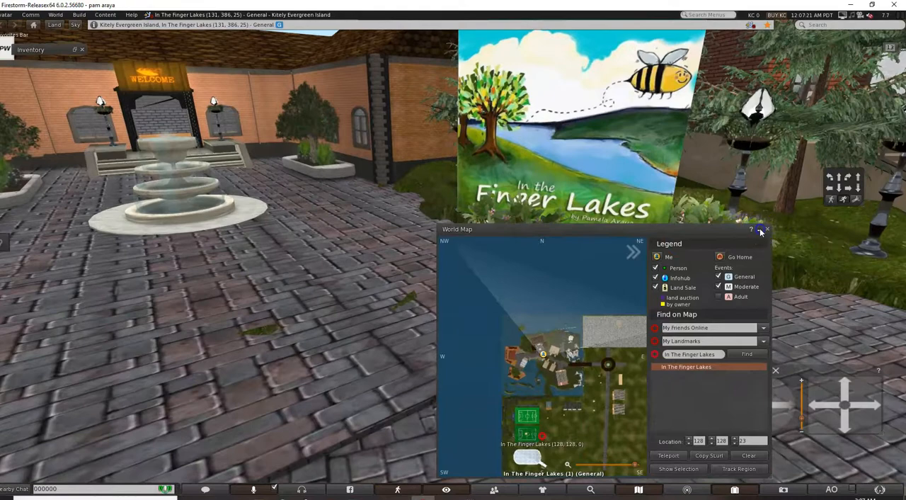
pyautogui.click(761, 231)
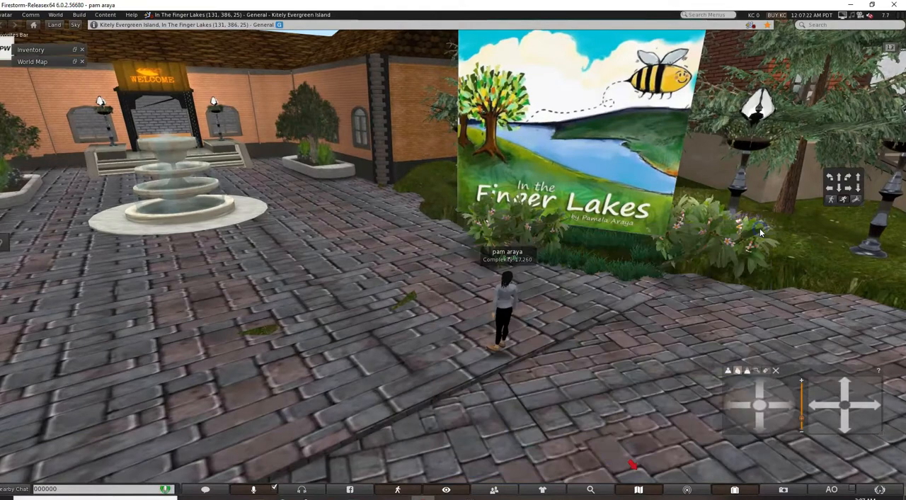
# Turn the avatar away from the sign and walk across the plaza past the fountain towards the steps below the Jeopardy board.
pyautogui.press('Left')
pyautogui.press('Up')
pyautogui.press('Left')
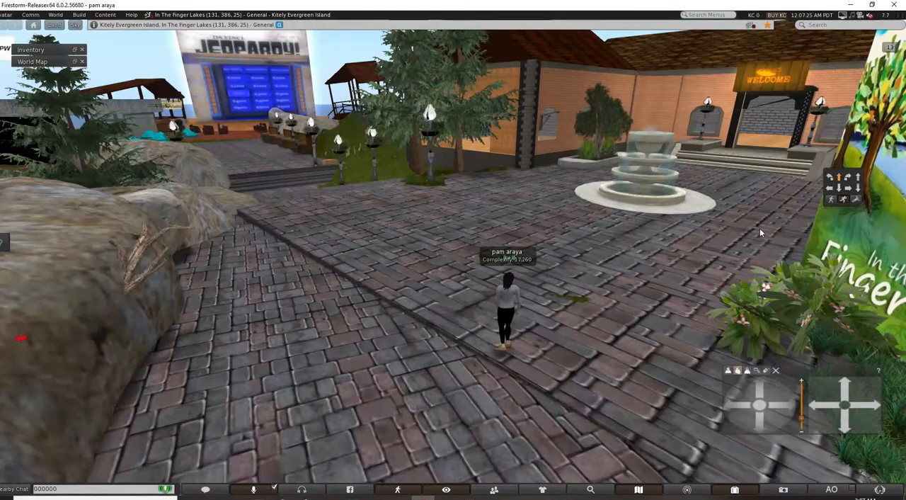
pyautogui.press('Up')
pyautogui.press('Left')
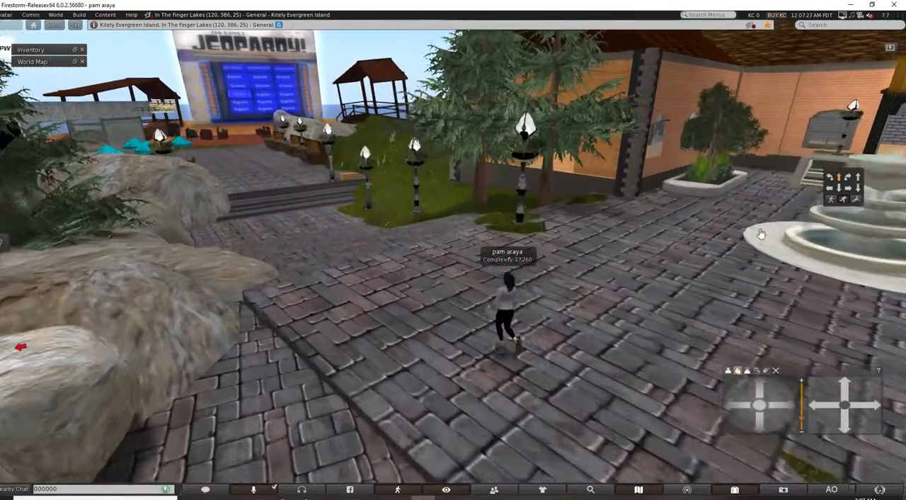
pyautogui.press('Up')
pyautogui.press('Left')
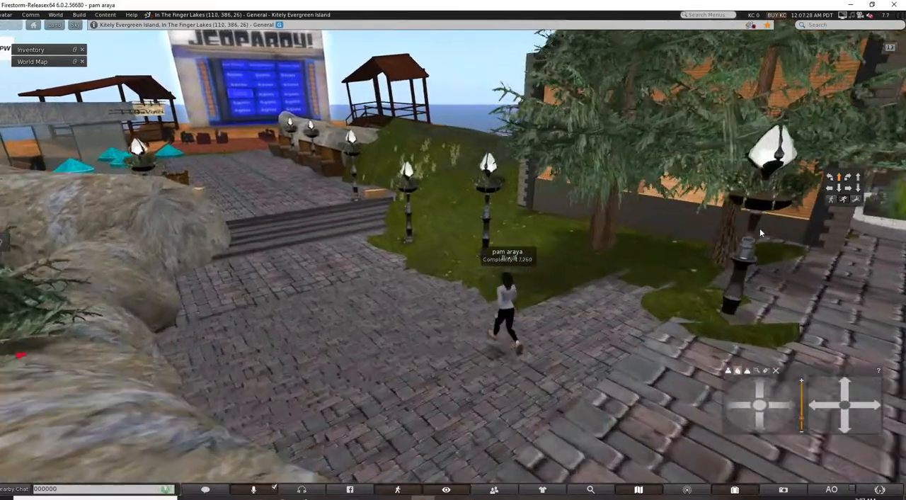
pyautogui.press('Up')
pyautogui.press('Left')
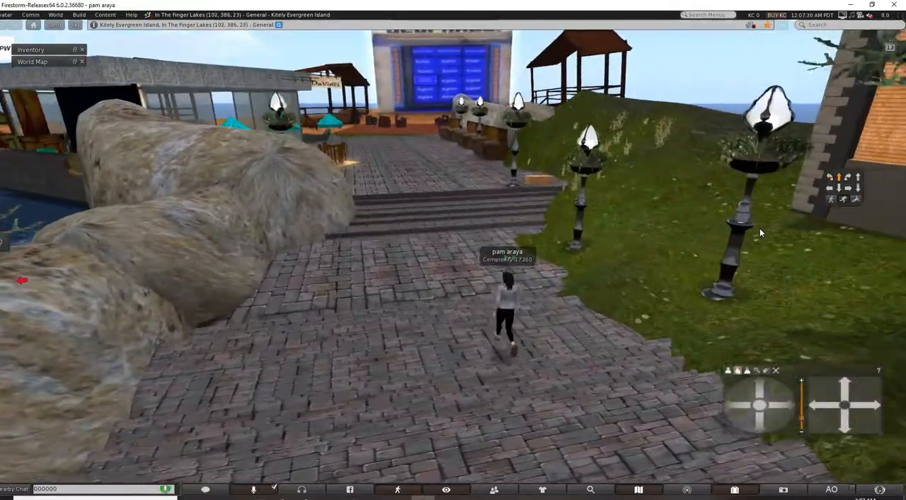
# Walk the avatar up the stone steps onto the upper plaza beside the DaVinci cafe.
pyautogui.press('Up')
pyautogui.press('Left')
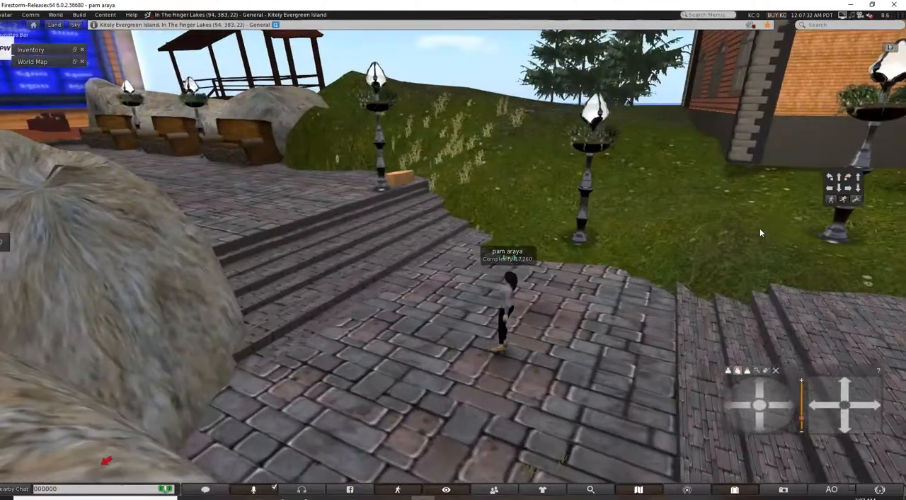
pyautogui.press('Up')
pyautogui.press('Left')
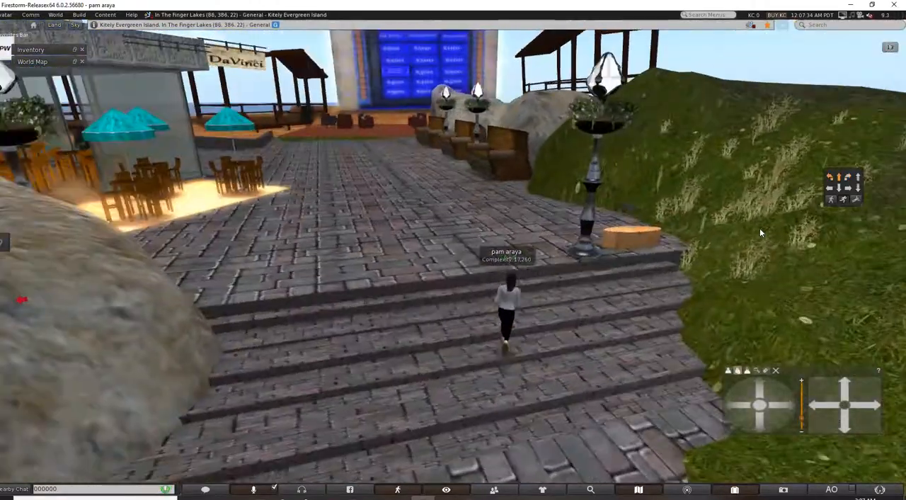
pyautogui.press('Up')
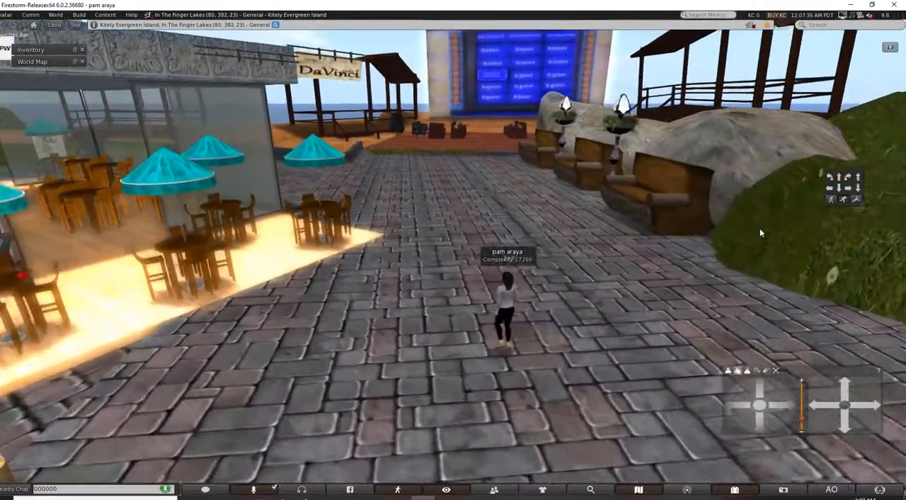
# Turn the avatar to face the DaVinci cafe and walk in among the outdoor tables with turquoise umbrellas.
pyautogui.press('Left')
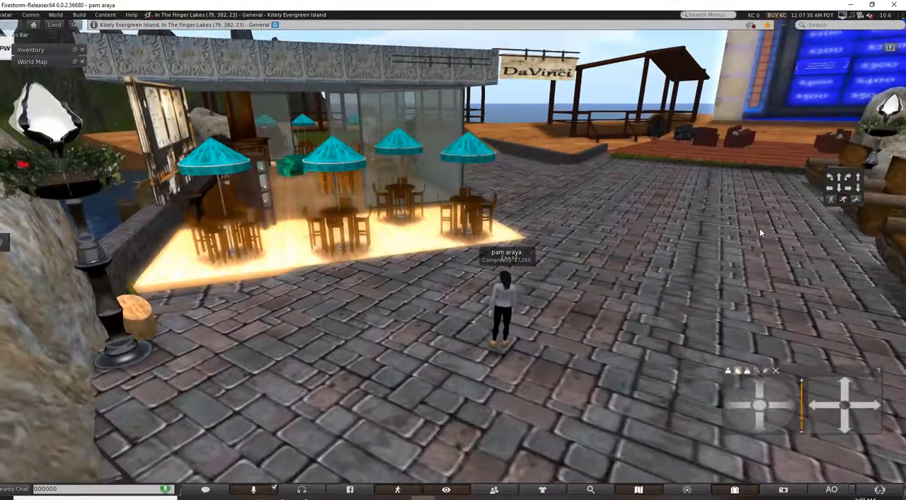
pyautogui.press('Left')
pyautogui.press('Up')
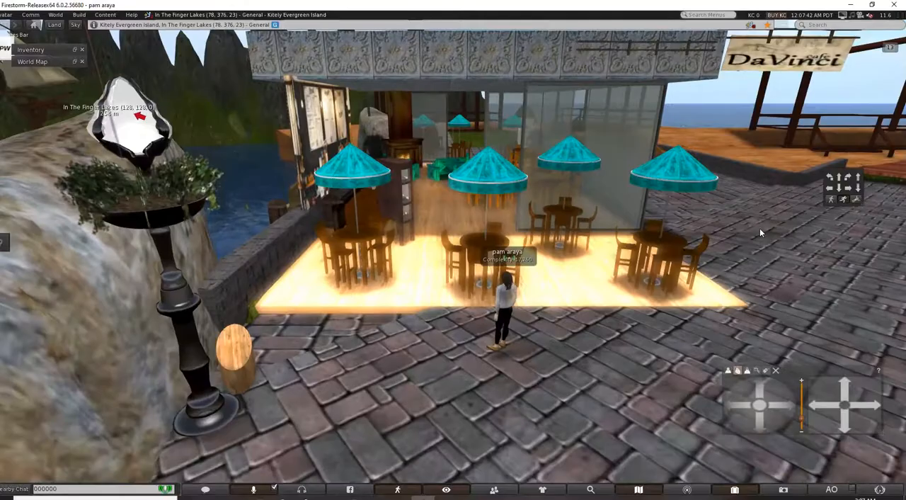
pyautogui.press('Right')
pyautogui.press('Up')
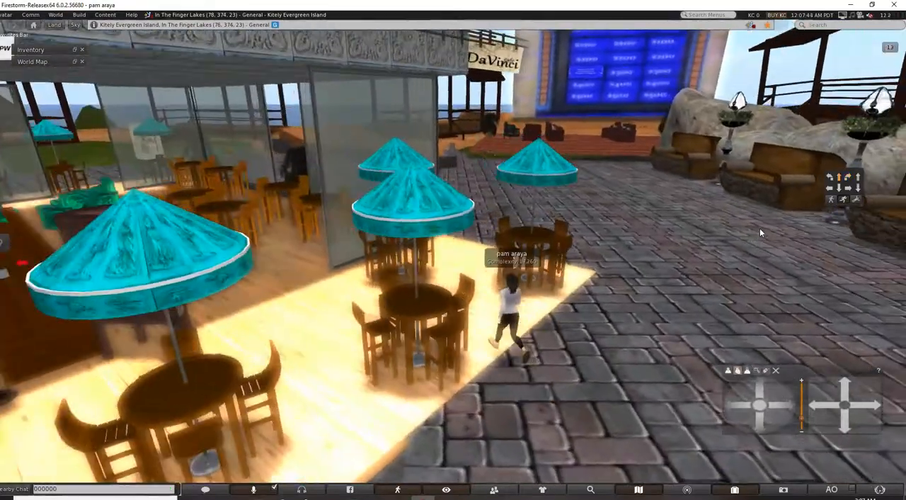
pyautogui.press('Left')
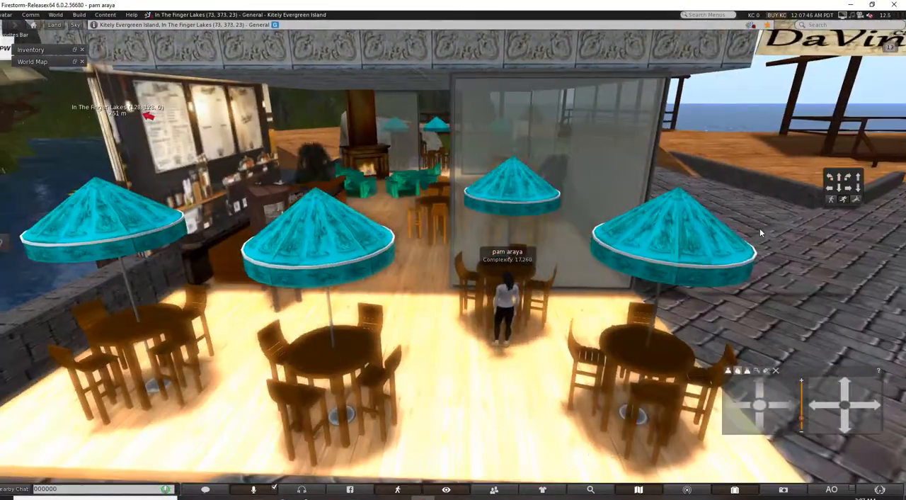
pyautogui.press('Left')
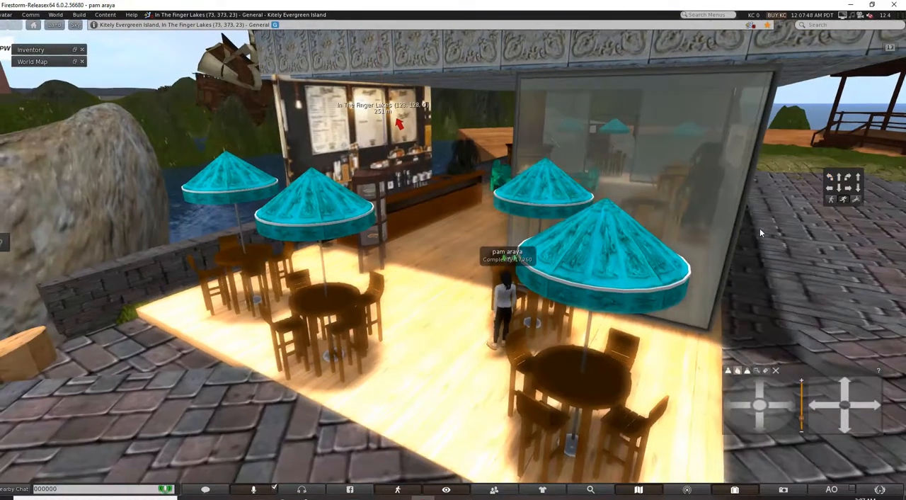
# Walk the avatar past the display cabinet into the cafe, stopping beside the bar counter.
pyautogui.press('Up')
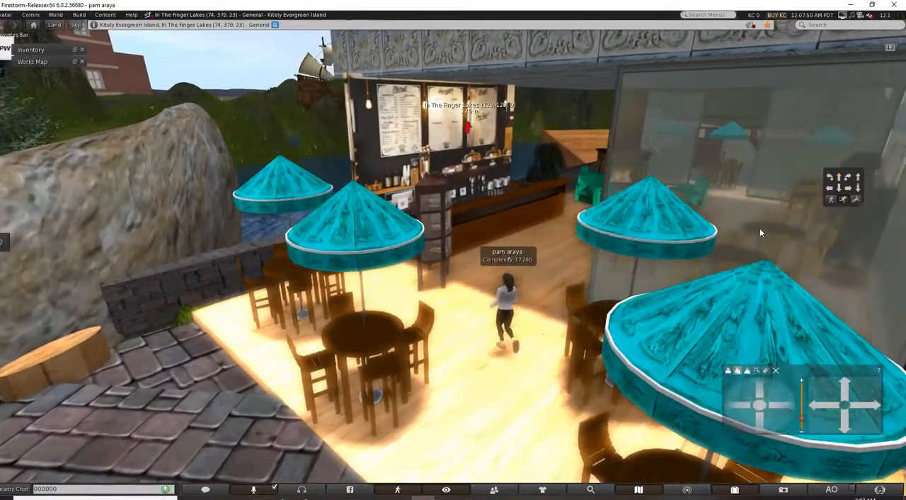
pyautogui.press('Right')
pyautogui.press('Up')
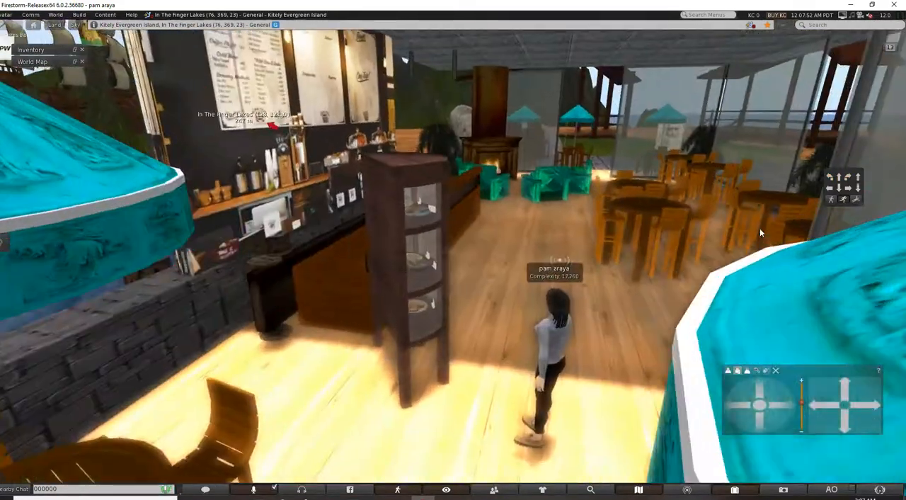
pyautogui.press('Up')
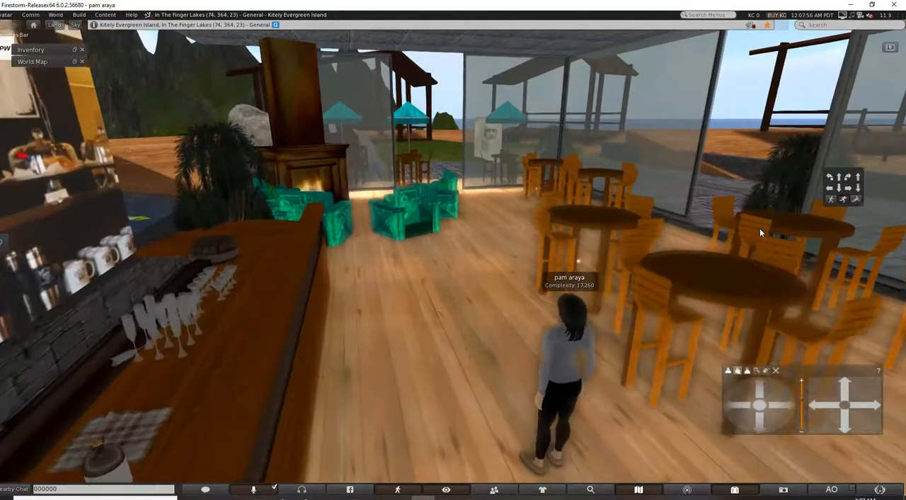
# Seat the avatar at the nearest round wooden table inside the cafe.
pyautogui.click(734, 332)
pyautogui.rightClick(681, 318)
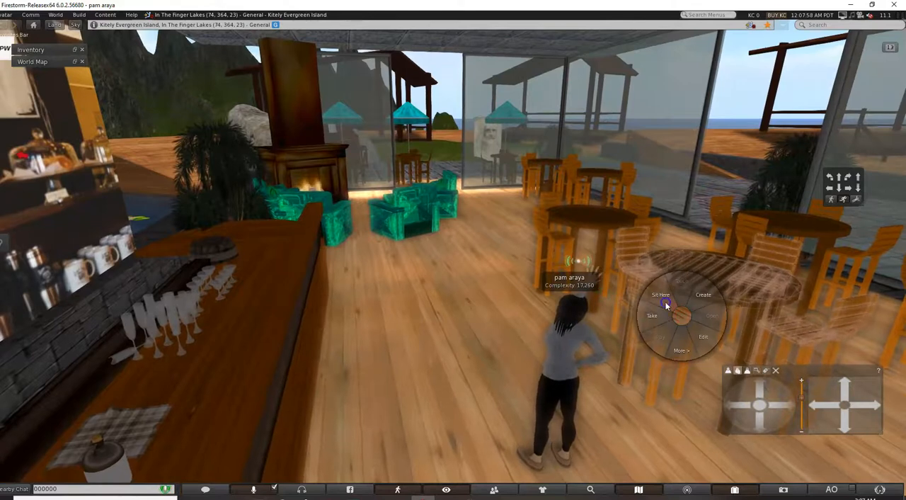
pyautogui.click(665, 303)
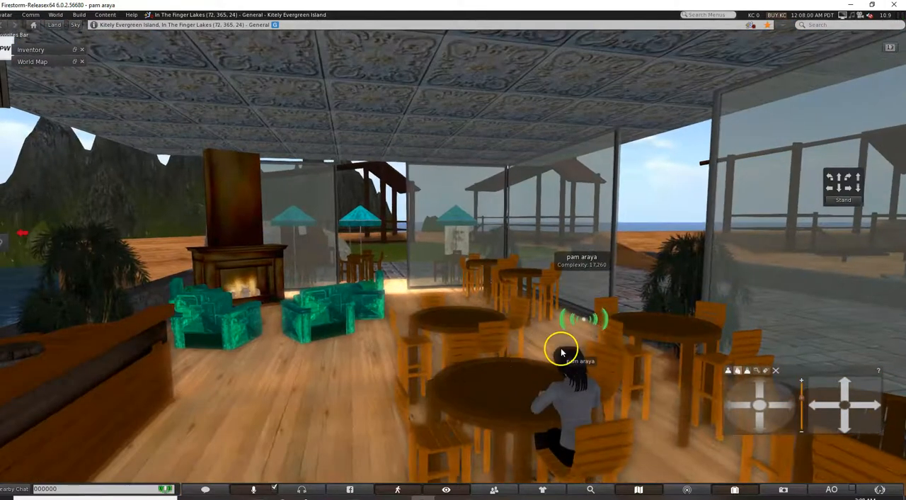
# Move the avatar to the green armchair by the fireplace and look around the lounge area.
pyautogui.rightClick(306, 312)
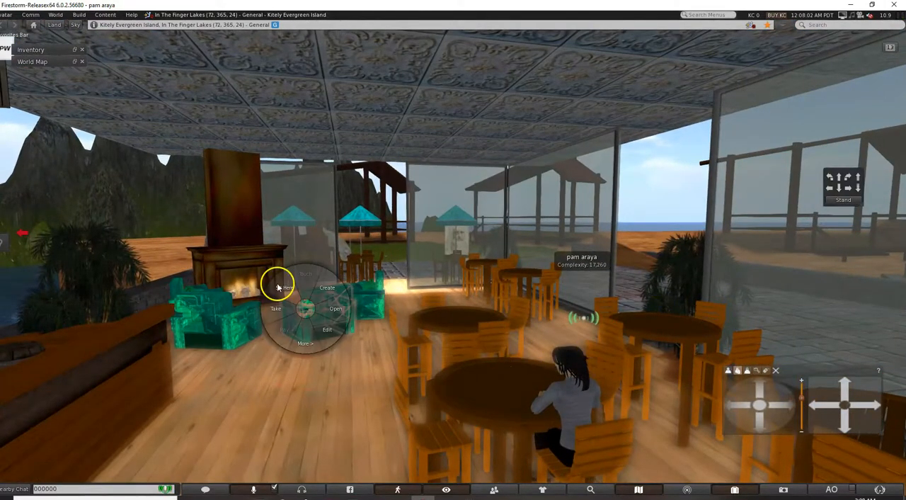
pyautogui.click(278, 286)
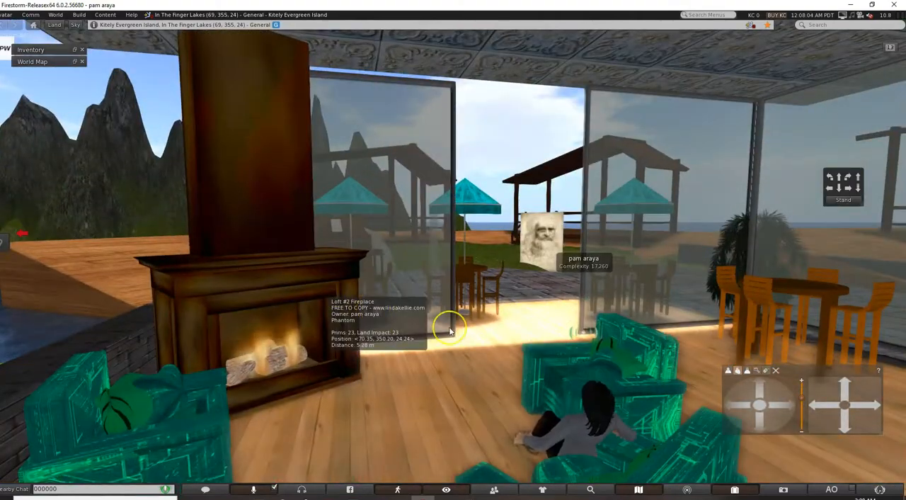
pyautogui.press('Left')
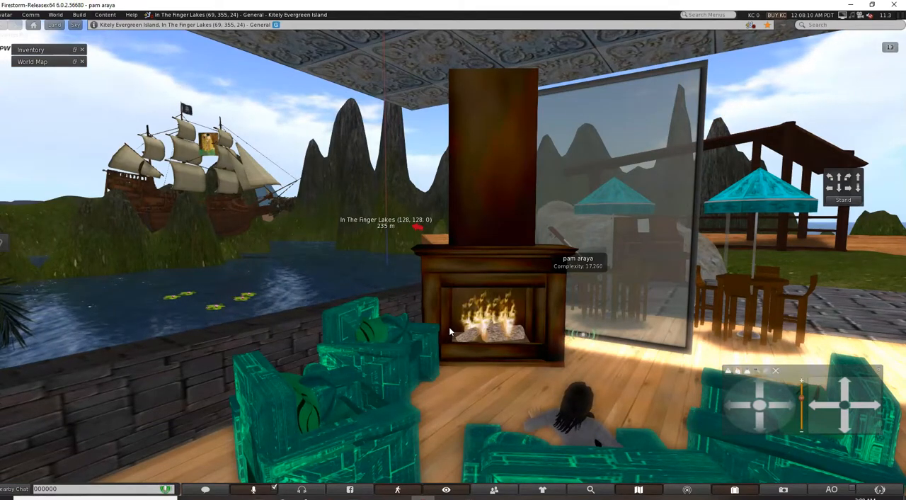
pyautogui.press('Right')
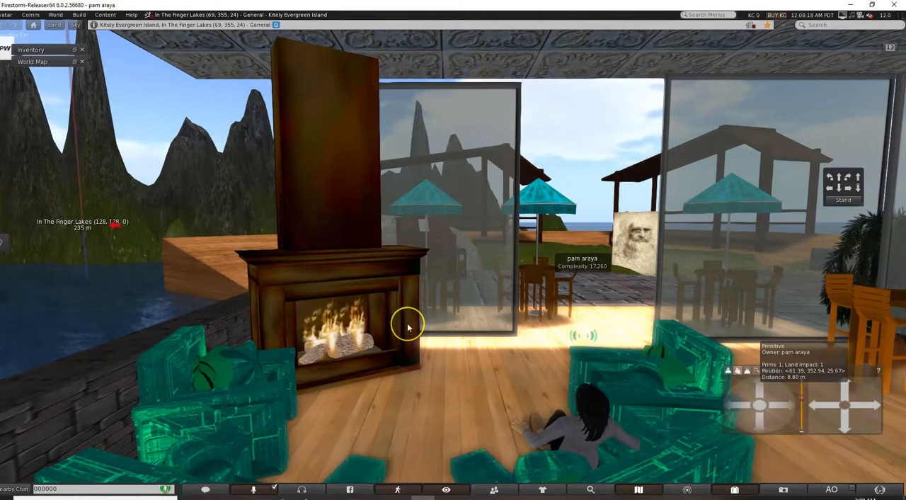
pyautogui.scroll(-3, 407, 327)
pyautogui.scroll(-3, 407, 327)
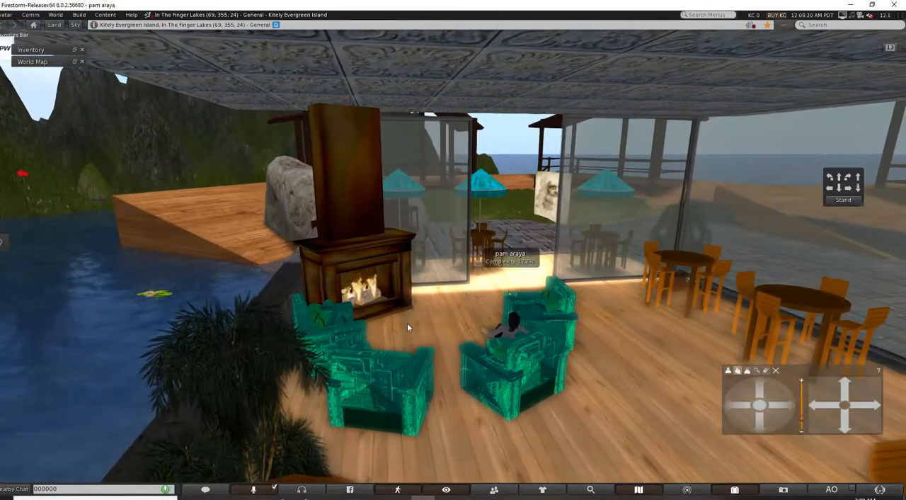
pyautogui.scroll(3, 408, 322)
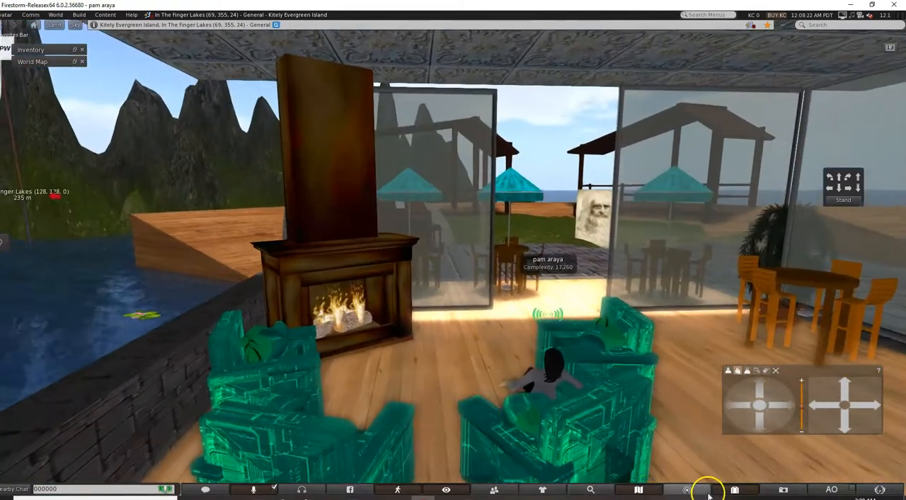
# Teleport to the soccer fields using the world map and fly up to view them and the ice rink from above.
pyautogui.click(638, 490)
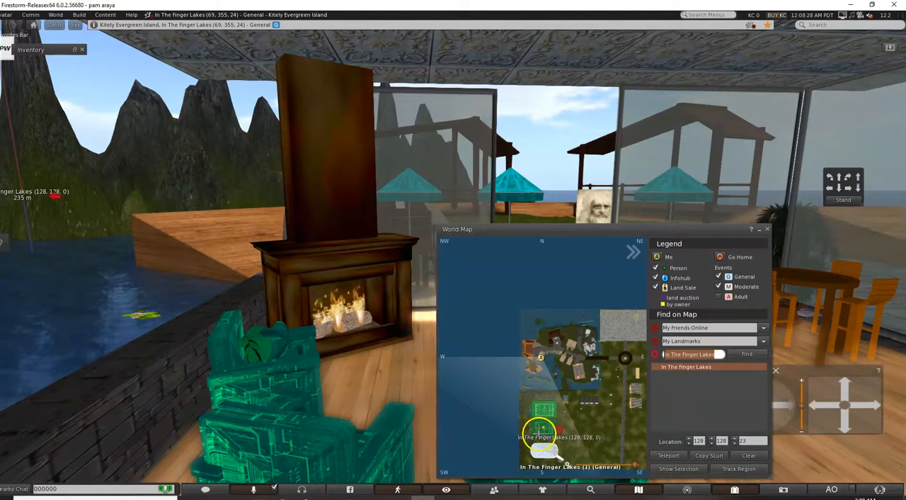
pyautogui.doubleClick(542, 436)
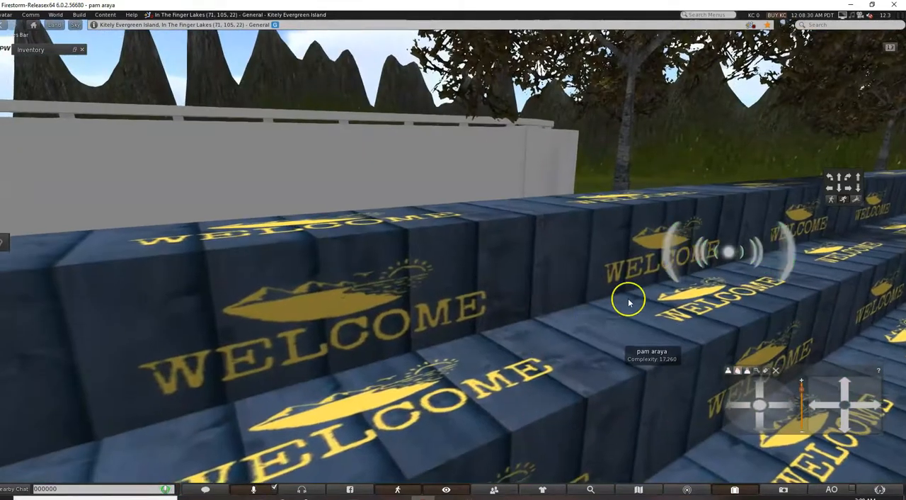
pyautogui.click(855, 200)
pyautogui.click(858, 182)
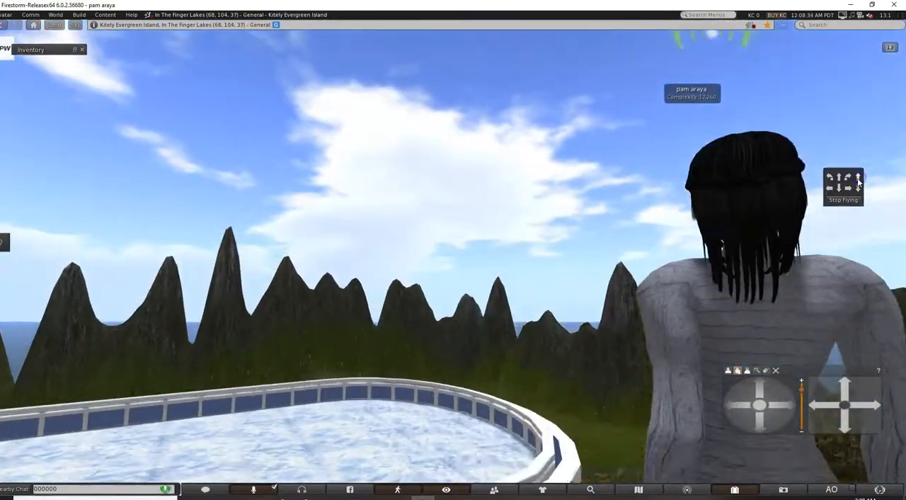
pyautogui.moveTo(779, 391); pyautogui.dragTo(804, 400)
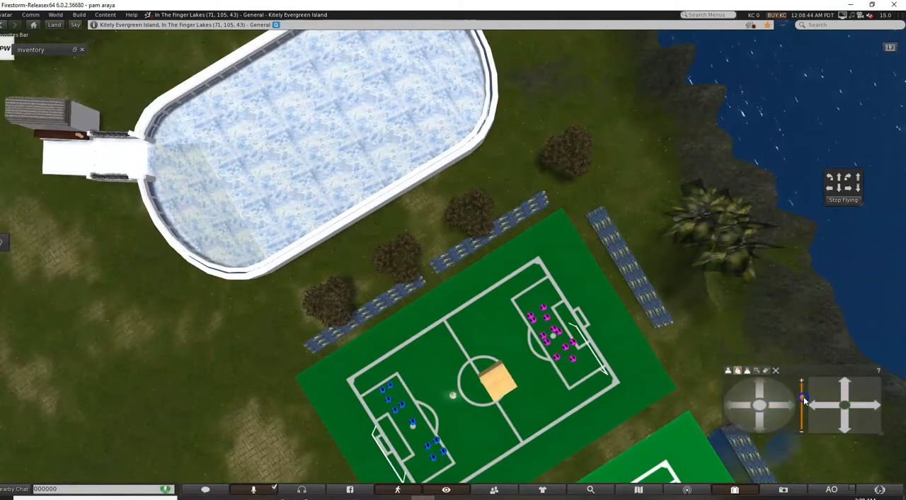
# Delete the ice rink beside the soccer fields.
pyautogui.rightClick(243, 153)
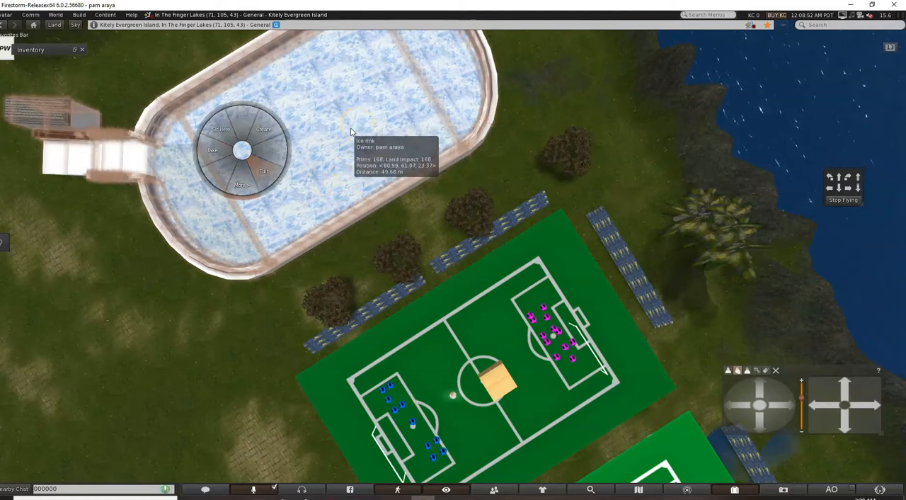
pyautogui.press('Delete')
pyautogui.scroll(-2, 633, 339)
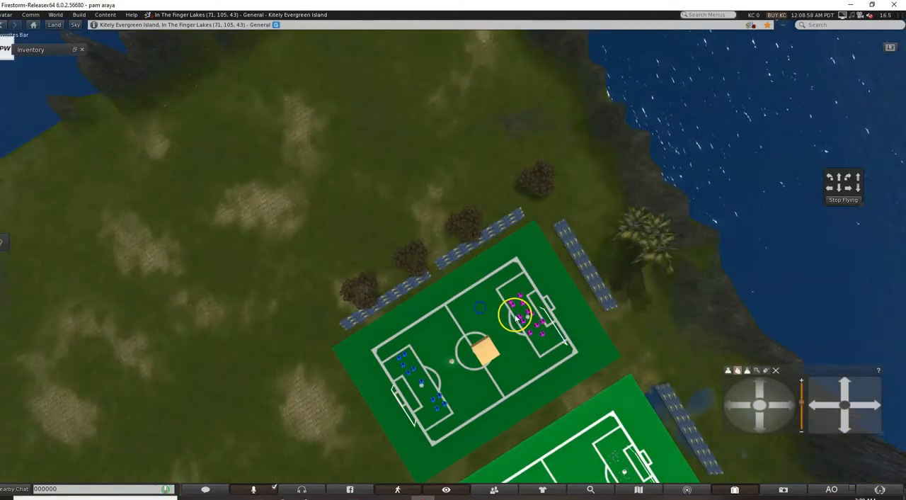
pyautogui.scroll(3, 515, 316)
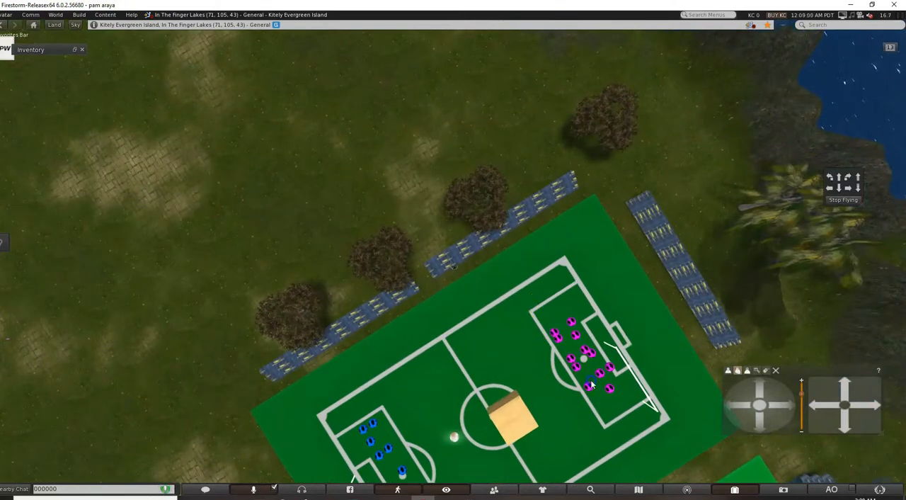
pyautogui.rightClick(588, 386)
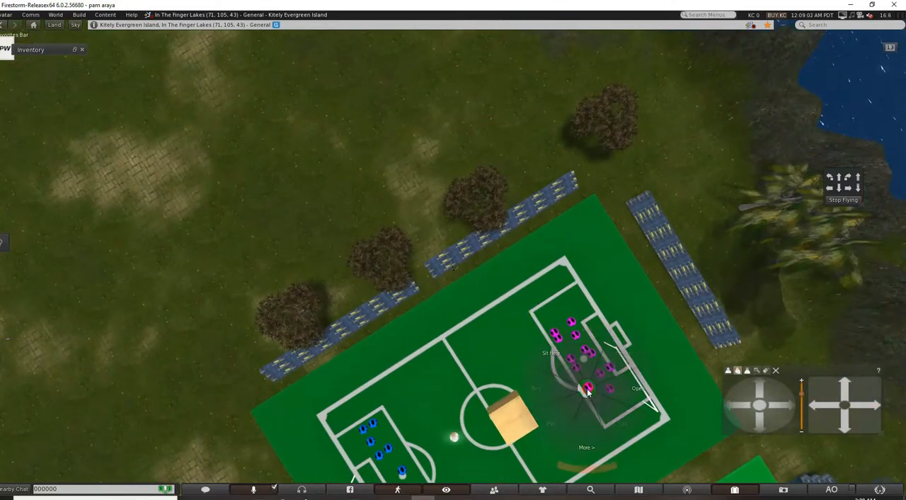
pyautogui.click(659, 358)
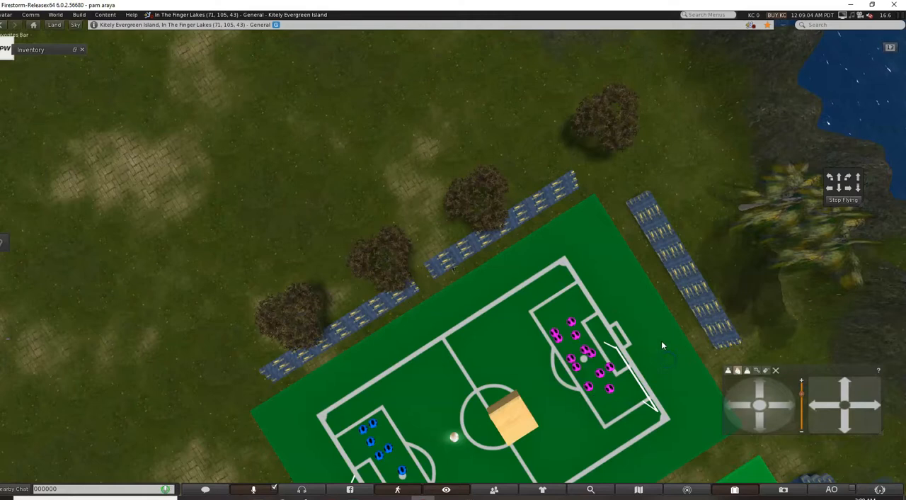
pyautogui.scroll(3, 662, 341)
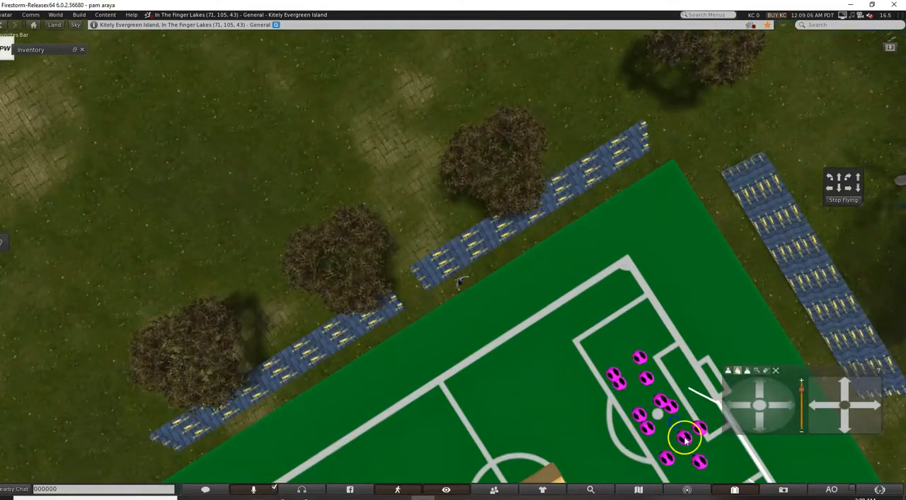
pyautogui.press('Escape')
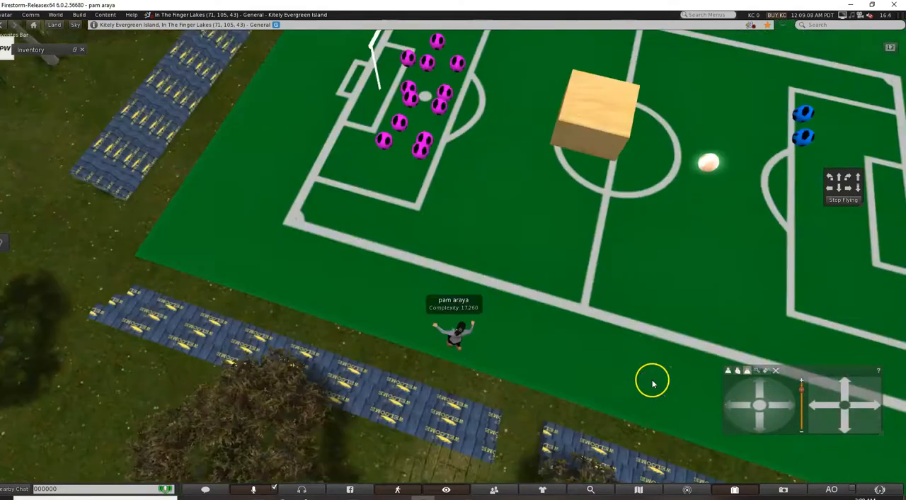
# Open a pink soccer ball near the goal for editing, minimise the build tools, and raise the ball to Z 27.290.
pyautogui.click(737, 370)
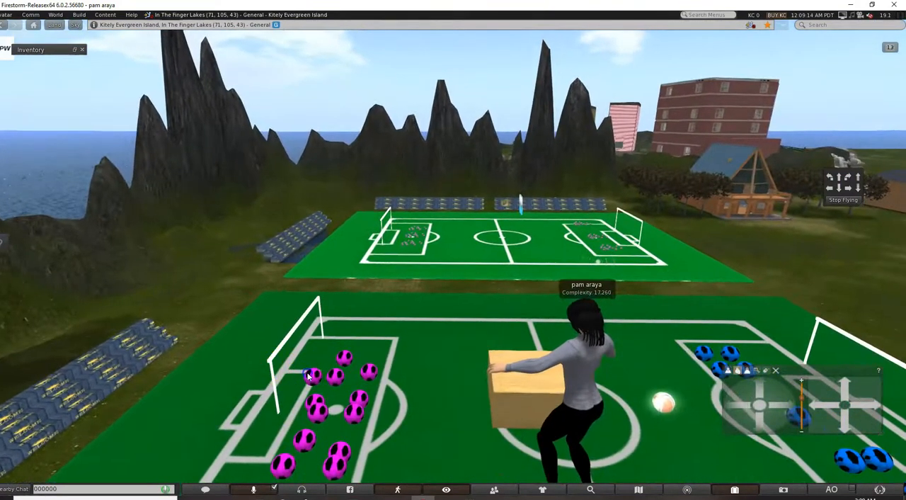
pyautogui.rightClick(341, 380)
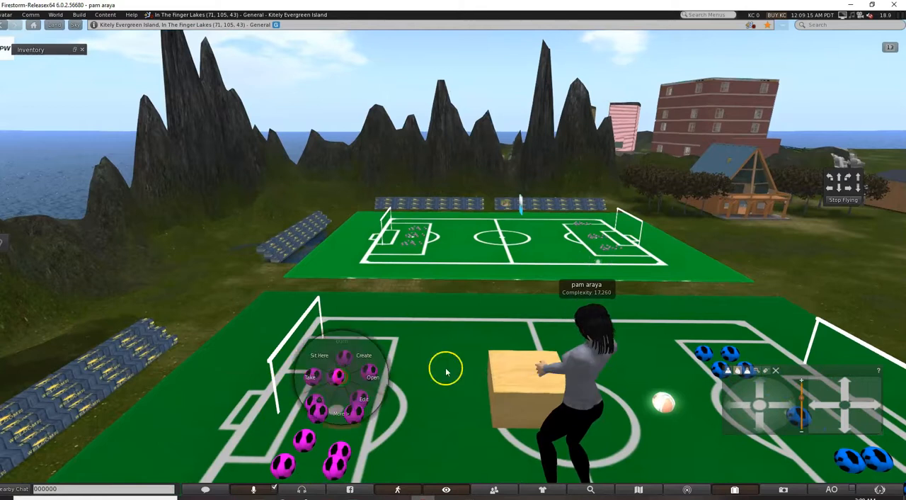
pyautogui.click(364, 400)
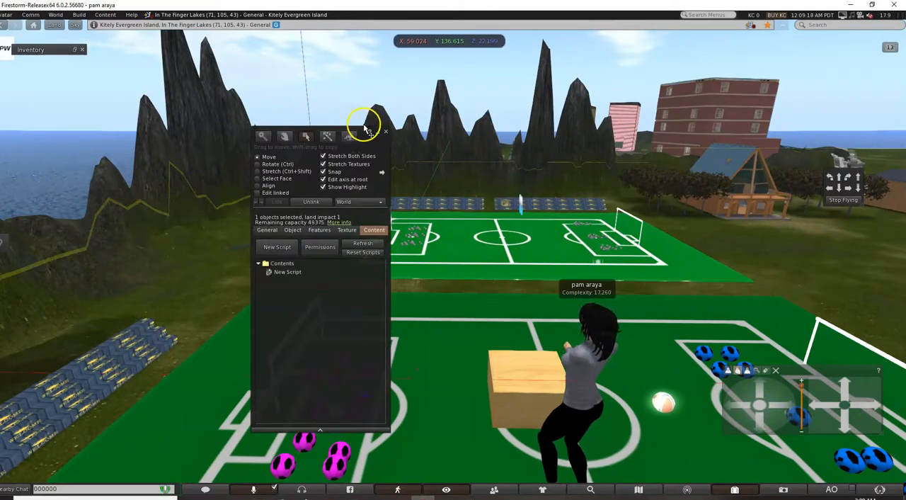
pyautogui.click(374, 132)
pyautogui.moveTo(334, 360); pyautogui.dragTo(334, 310)
pyautogui.click(353, 356)
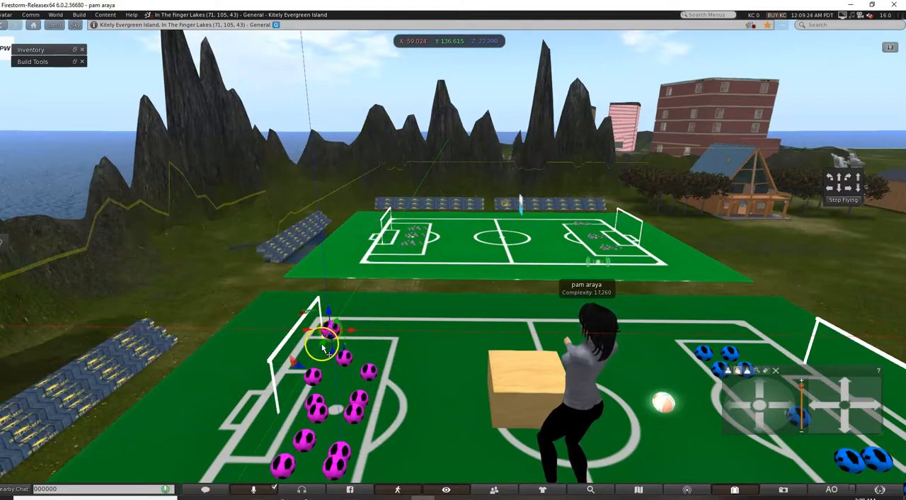
# Select the pink balls together with their goal and move them onto the far soccer field at Y 172.000.
pyautogui.click(358, 417)
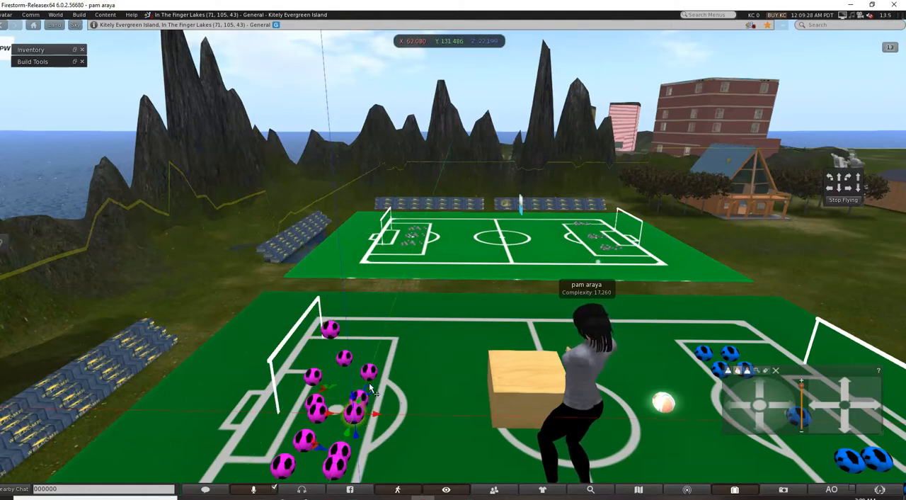
pyautogui.moveTo(275, 376); pyautogui.dragTo(428, 453)
pyautogui.click(296, 303)
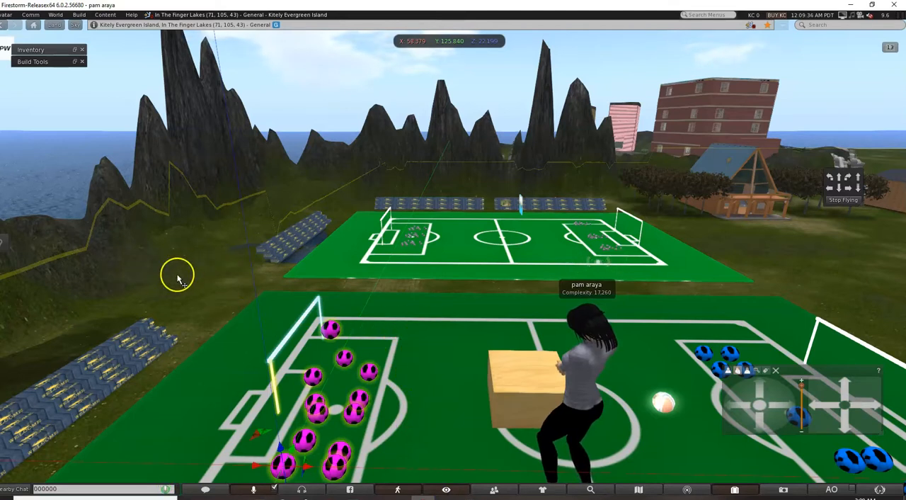
pyautogui.moveTo(246, 279); pyautogui.dragTo(463, 489)
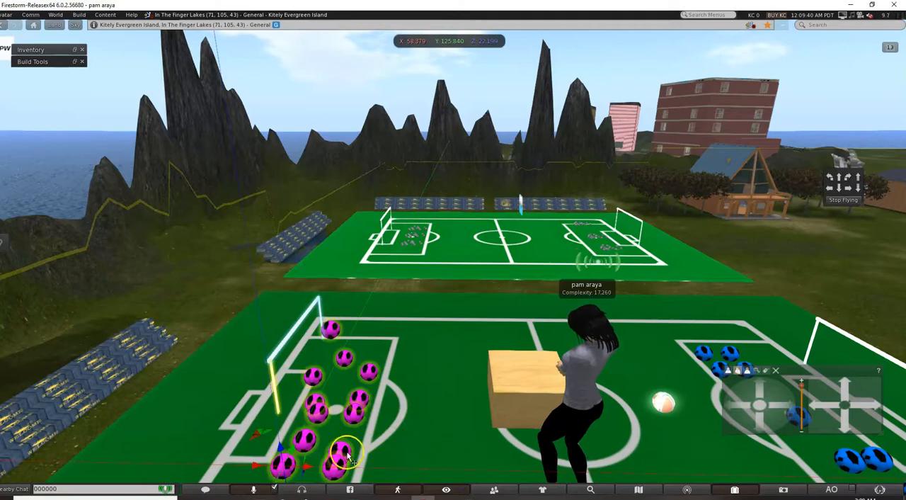
pyautogui.moveTo(295, 458); pyautogui.dragTo(454, 237)
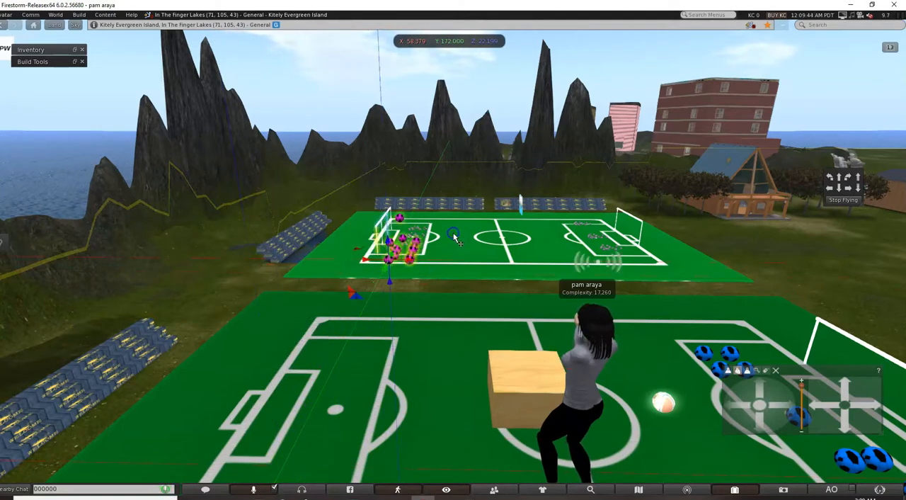
# Try to reselect the pink balls and goal on the far field and adjust their position.
pyautogui.click(395, 260)
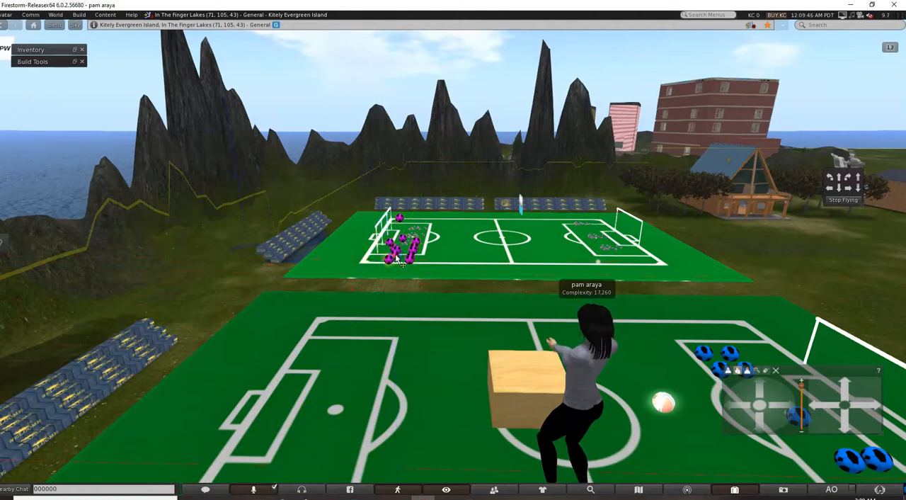
pyautogui.moveTo(367, 198); pyautogui.dragTo(452, 290)
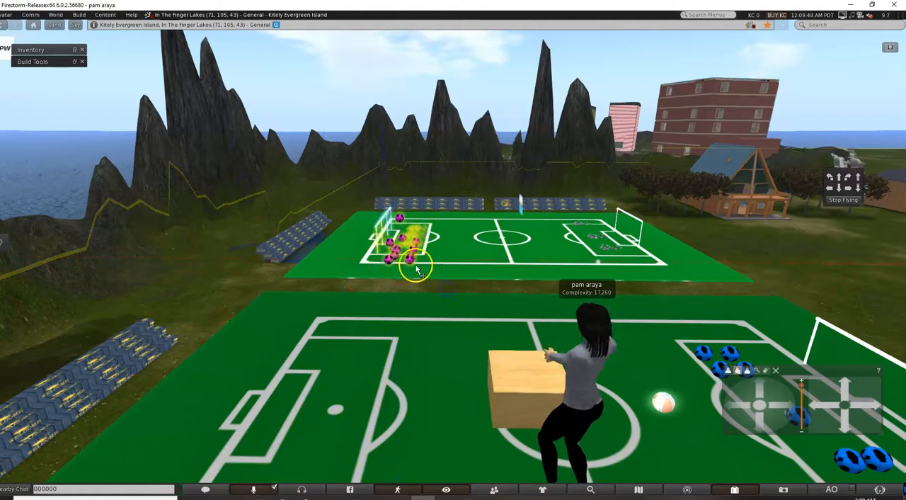
pyautogui.moveTo(360, 203); pyautogui.dragTo(444, 283)
pyautogui.moveTo(394, 262); pyautogui.dragTo(400, 247)
pyautogui.moveTo(352, 196); pyautogui.dragTo(464, 274)
pyautogui.moveTo(381, 256); pyautogui.dragTo(383, 270)
pyautogui.moveTo(383, 269); pyautogui.dragTo(389, 262)
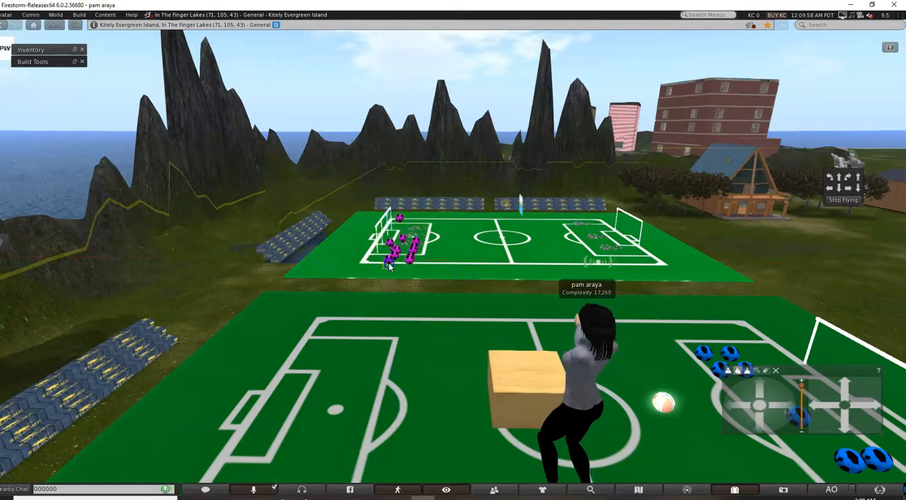
# Fly the avatar closer, select the first group of blue balls, and move them onto the far field at Y 187.103.
pyautogui.press('Up')
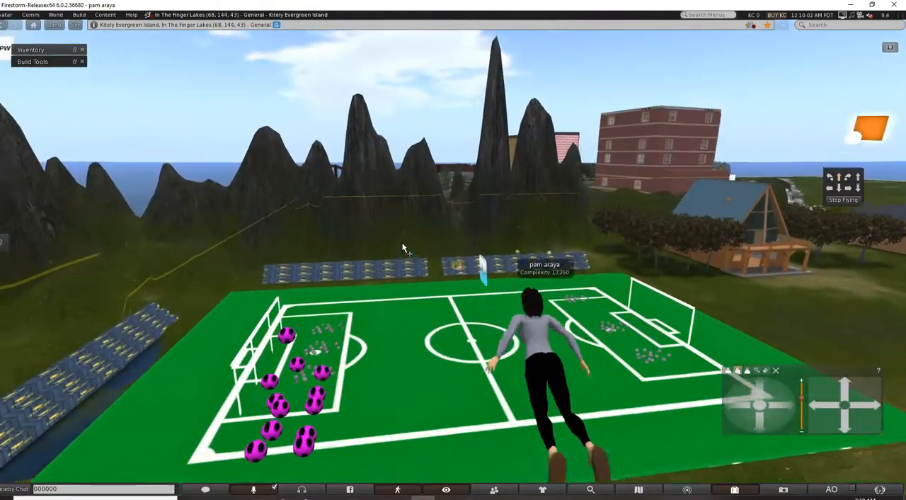
pyautogui.press('Right')
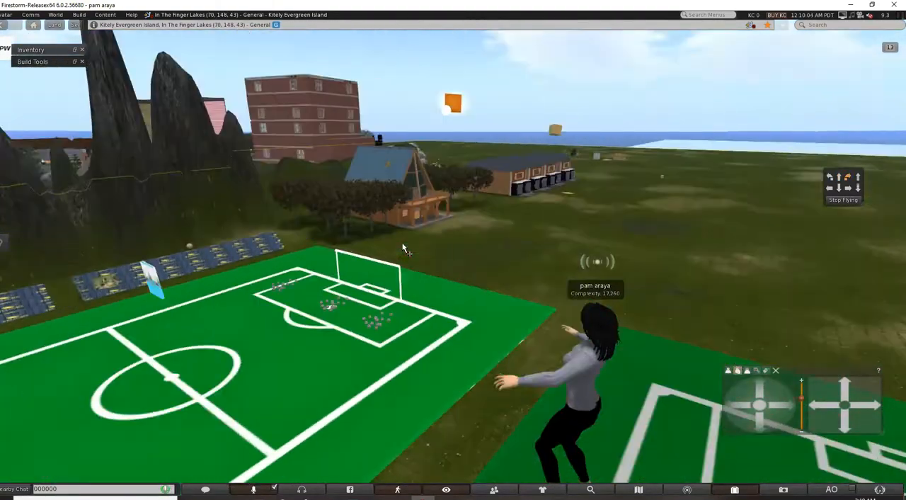
pyautogui.moveTo(399, 358); pyautogui.dragTo(671, 425)
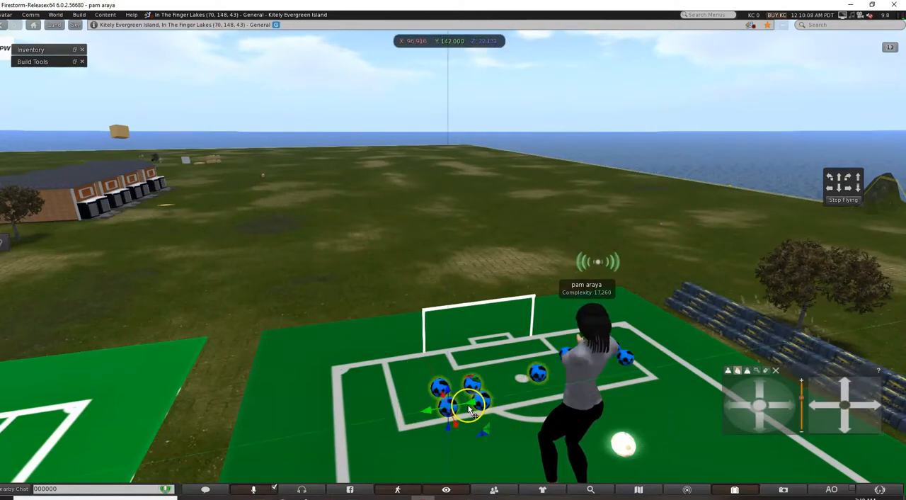
pyautogui.moveTo(477, 409); pyautogui.dragTo(123, 448)
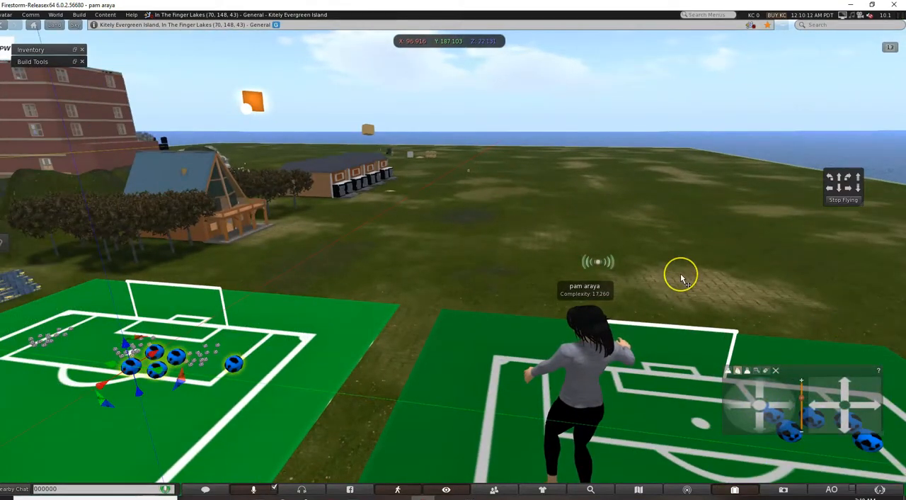
# Turn back to the remaining blue balls, select them all, and move them onto the far field at Y 170.500.
pyautogui.press('Right')
pyautogui.press('Right')
pyautogui.press('Right')
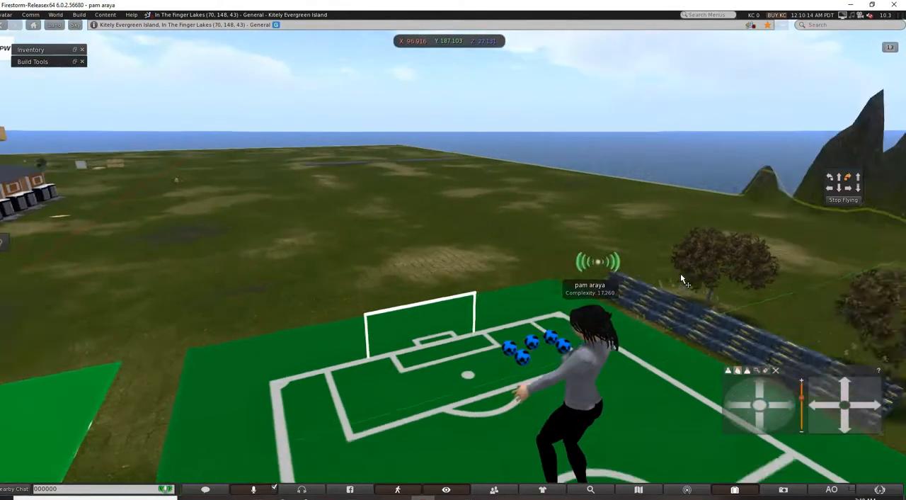
pyautogui.moveTo(440, 310); pyautogui.dragTo(540, 380)
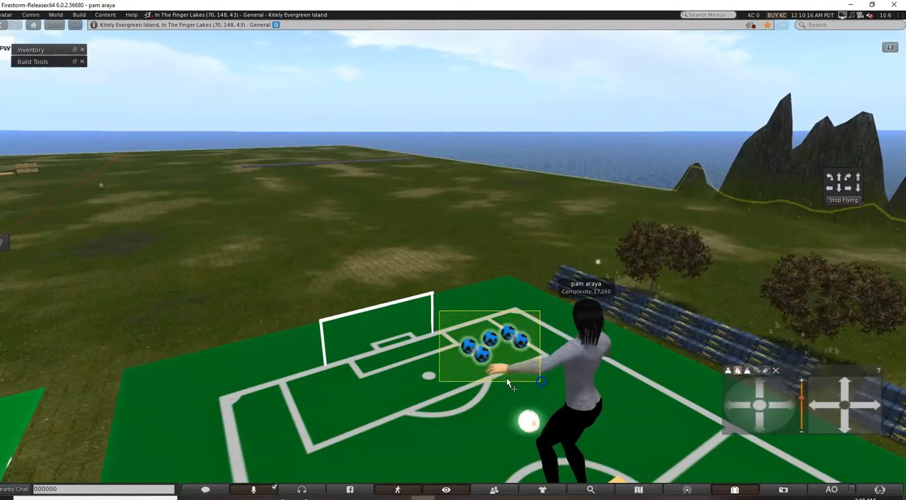
pyautogui.moveTo(512, 347); pyautogui.dragTo(252, 415)
# Move the farther tree-side bleachers to the strip between the two soccer fields at Y 163.012.
pyautogui.scroll(-5, 643, 296)
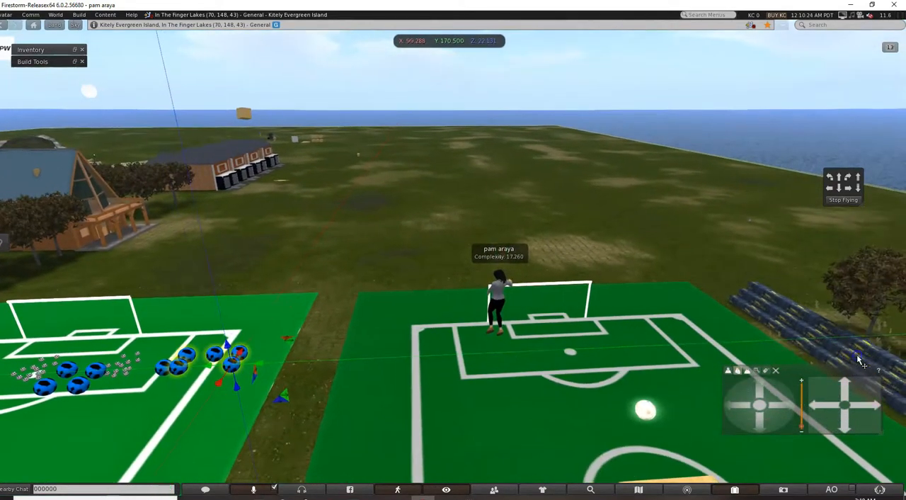
pyautogui.click(858, 359)
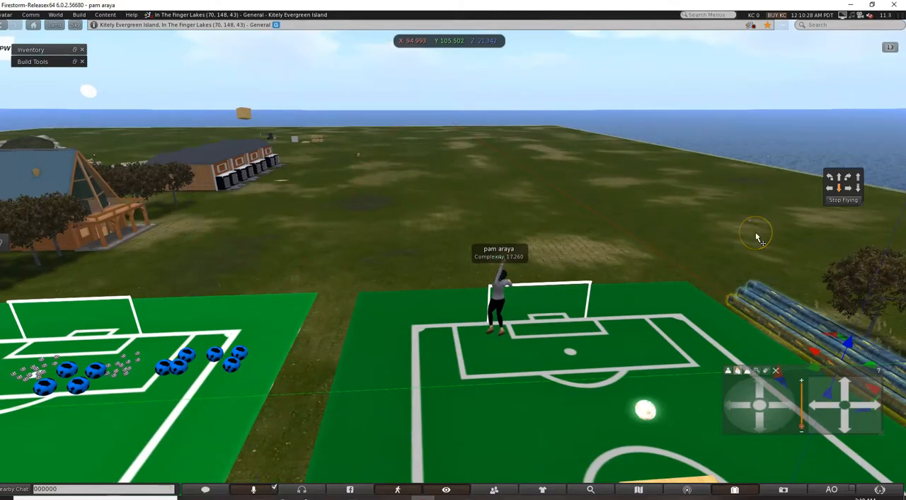
pyautogui.press('Down')
pyautogui.moveTo(639, 292); pyautogui.dragTo(207, 298)
pyautogui.moveTo(402, 300); pyautogui.dragTo(294, 283)
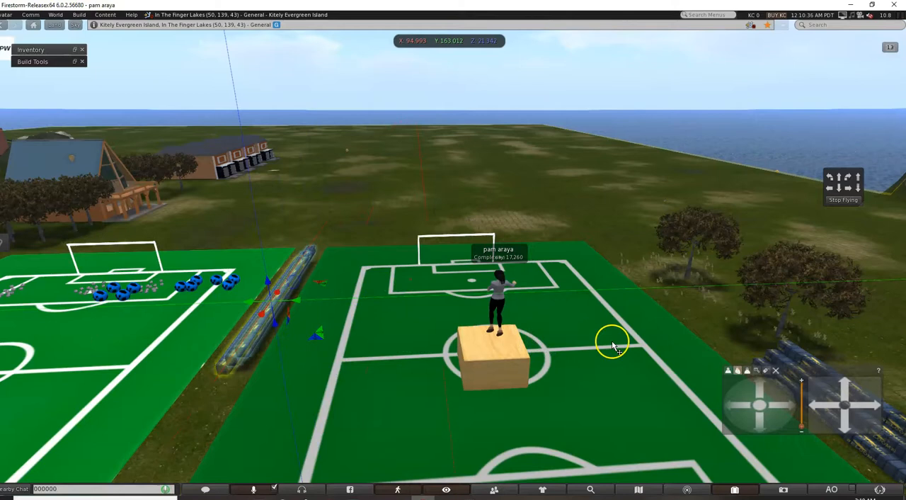
# Fly the avatar back and move the other tree-side bleachers in line with the relocated row, at Y 160.882.
pyautogui.press('Down')
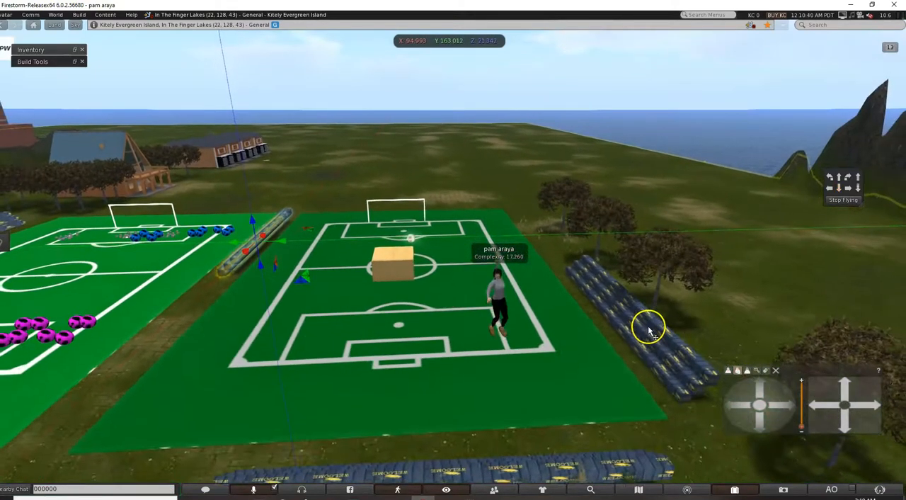
pyautogui.click(645, 322)
pyautogui.moveTo(645, 310); pyautogui.dragTo(167, 275)
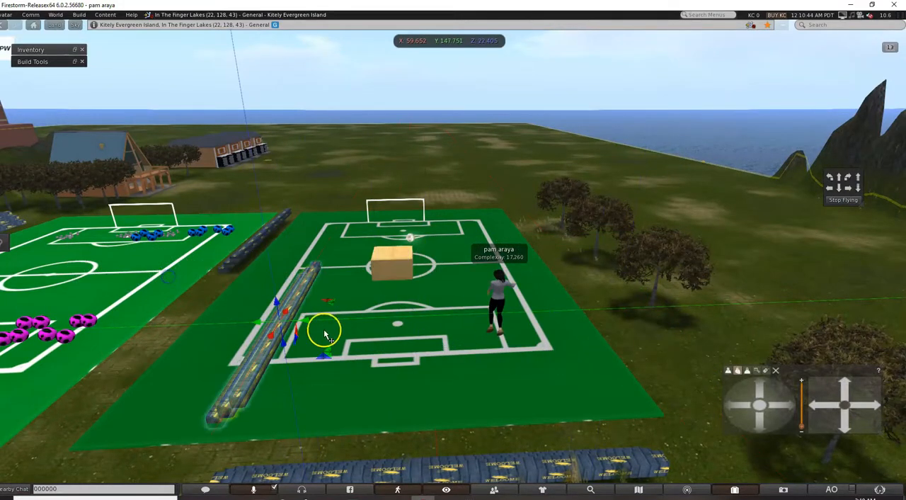
pyautogui.moveTo(308, 324); pyautogui.dragTo(191, 305)
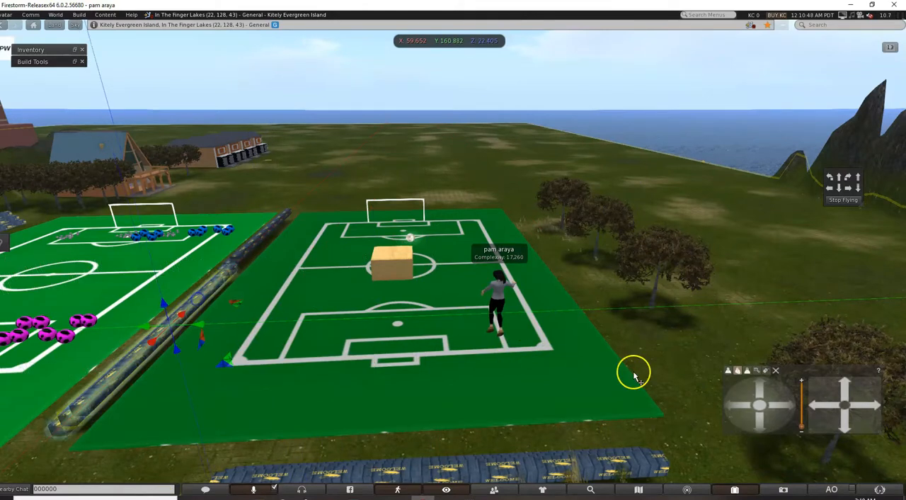
# Delete the emptied green soccer field under the wooden box.
pyautogui.click(433, 368)
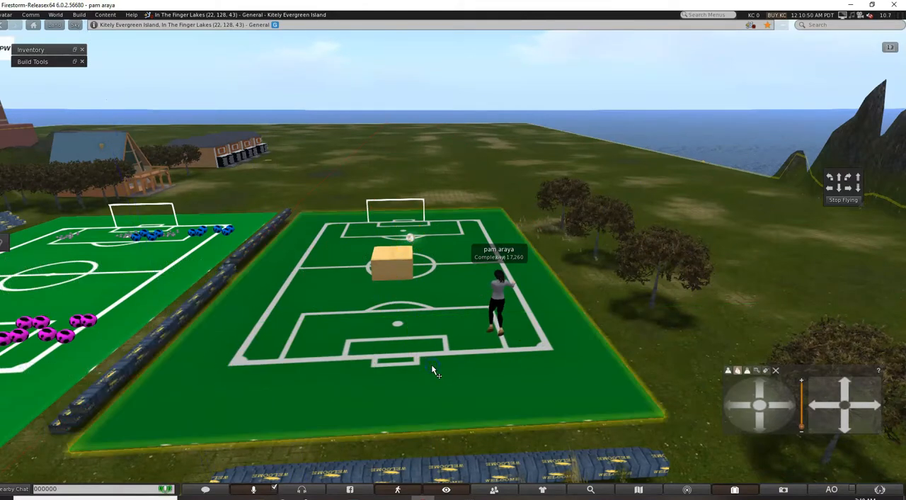
pyautogui.press('Delete')
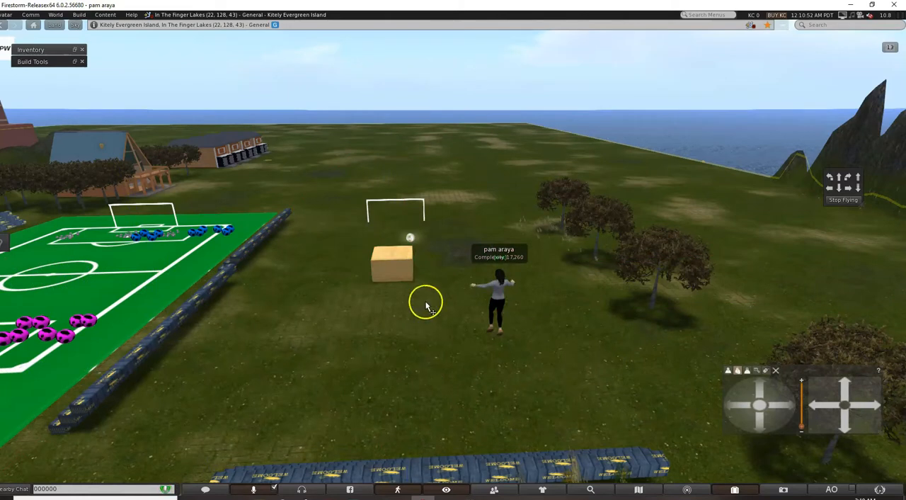
# Delete the wooden box, the small ball behind it, and the leftover white goal frame on the cleared ground.
pyautogui.click(390, 262)
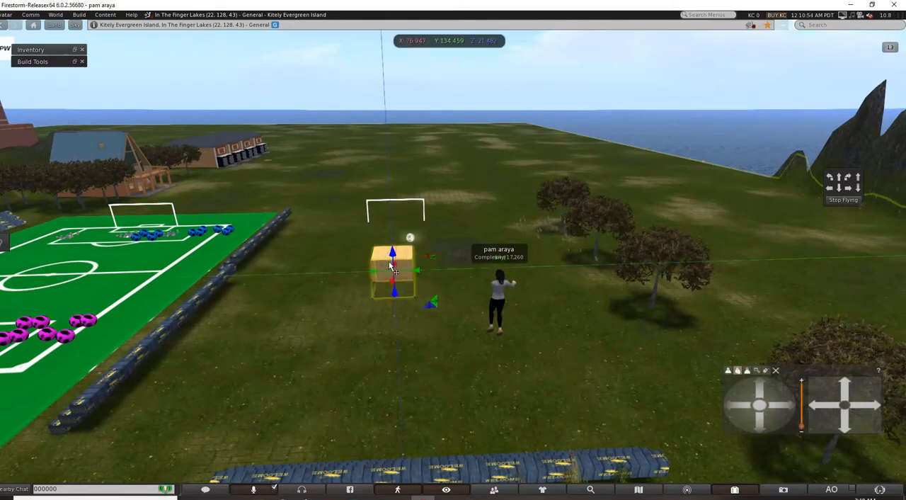
pyautogui.press('Delete')
pyautogui.click(412, 240)
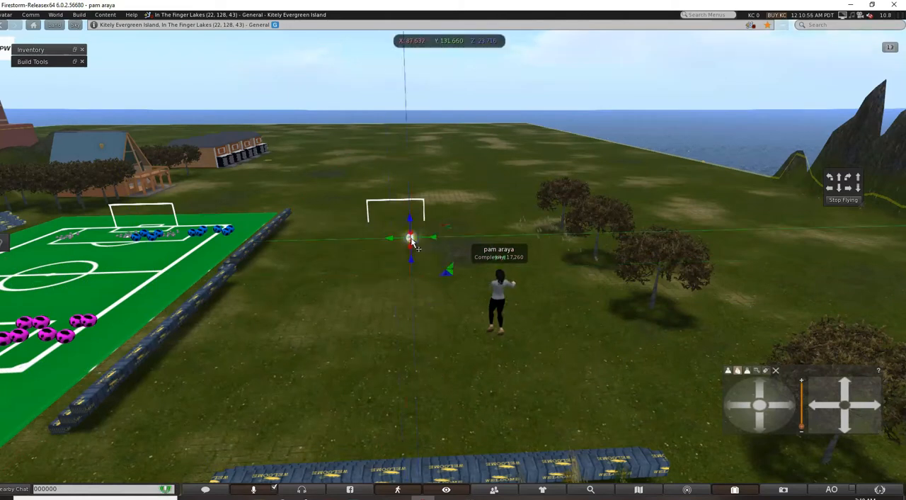
pyautogui.press('Delete')
pyautogui.click(405, 198)
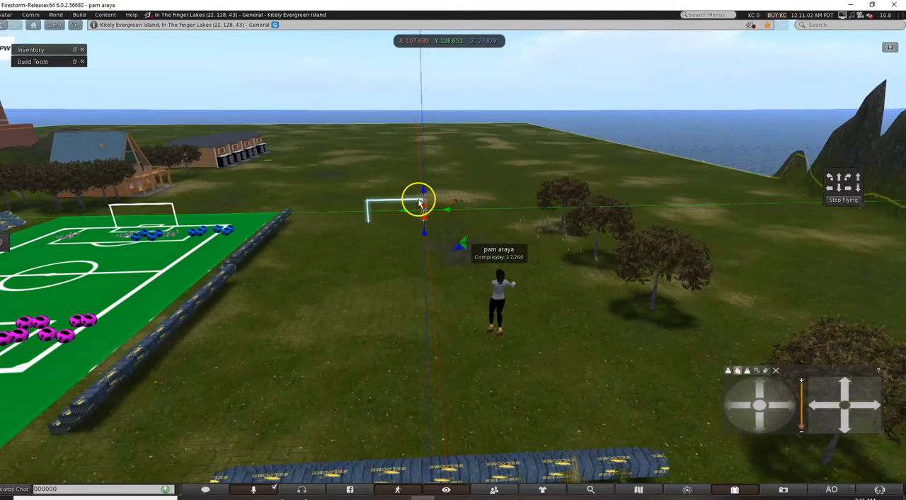
pyautogui.press('Delete')
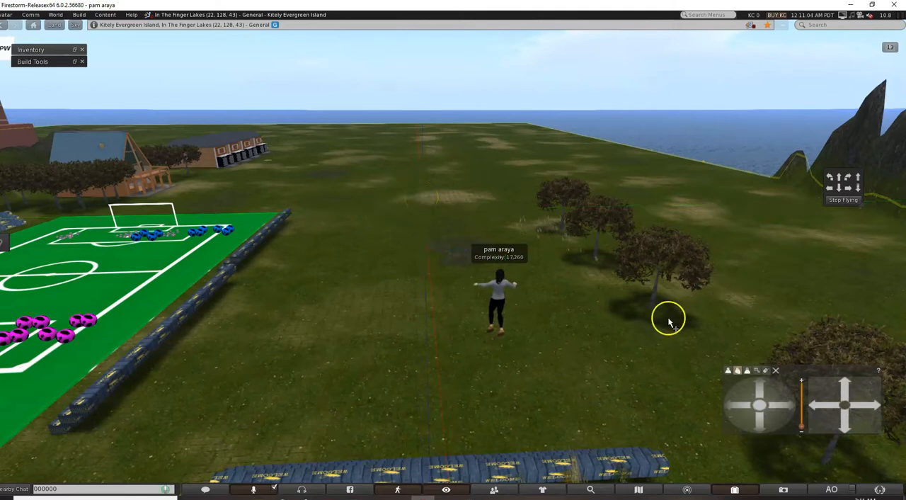
# Move the nearest tree over to the bleachers alongside the remaining soccer field, at Y 156.500.
pyautogui.moveTo(547, 163); pyautogui.dragTo(697, 290)
pyautogui.click(680, 285)
pyautogui.rightClick(664, 243)
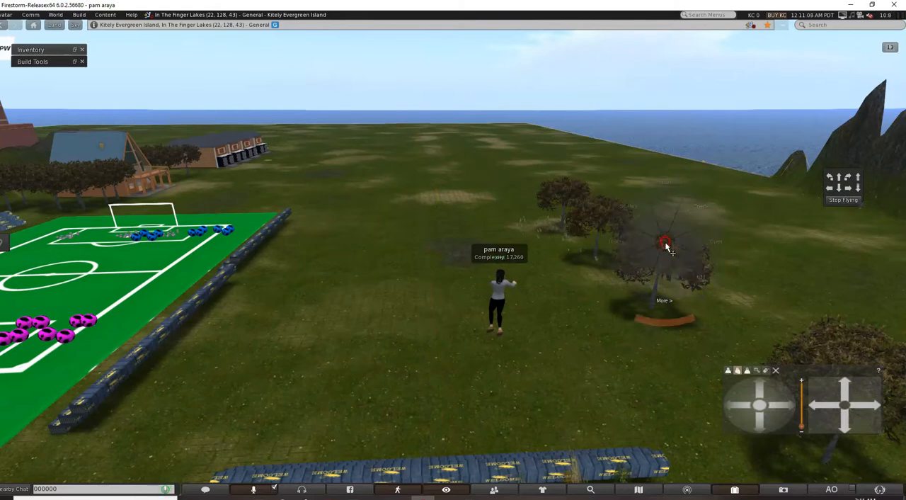
pyautogui.click(687, 264)
pyautogui.moveTo(627, 310); pyautogui.dragTo(116, 222)
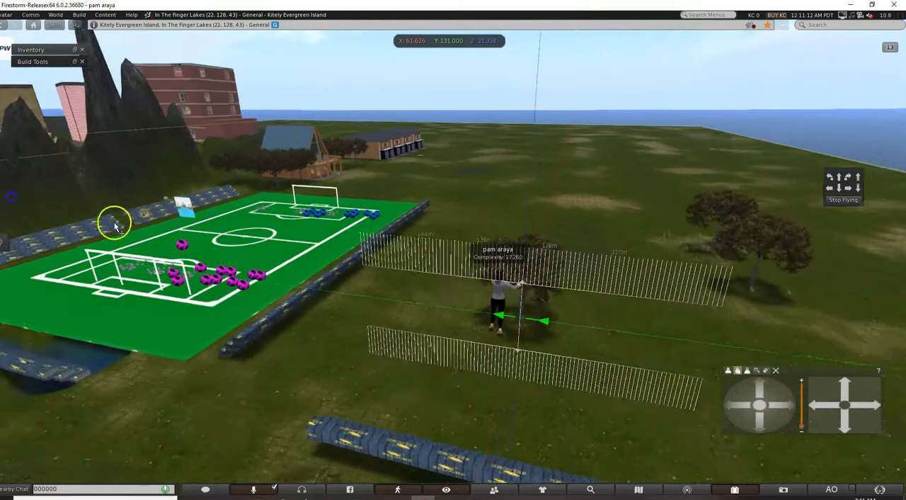
pyautogui.moveTo(495, 310); pyautogui.dragTo(366, 268)
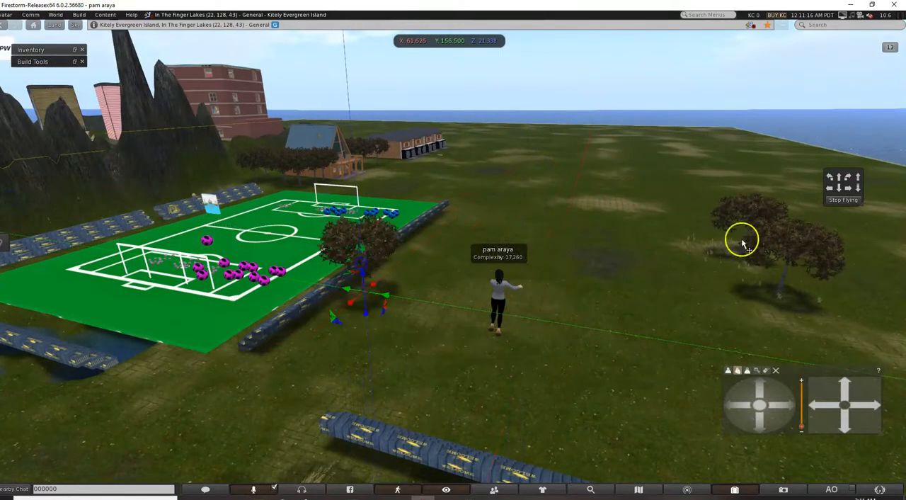
# Try to select the nearer of the two remaining trees by its foliage from the air.
pyautogui.click(805, 256)
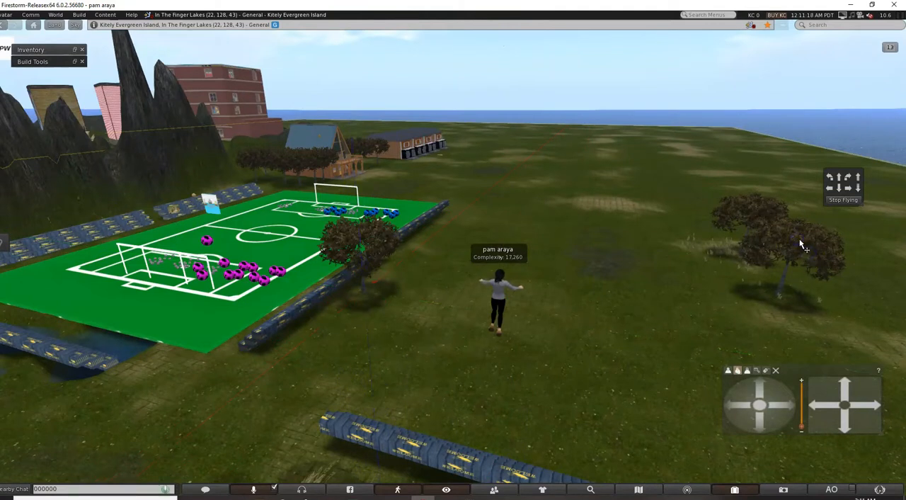
pyautogui.rightClick(809, 239)
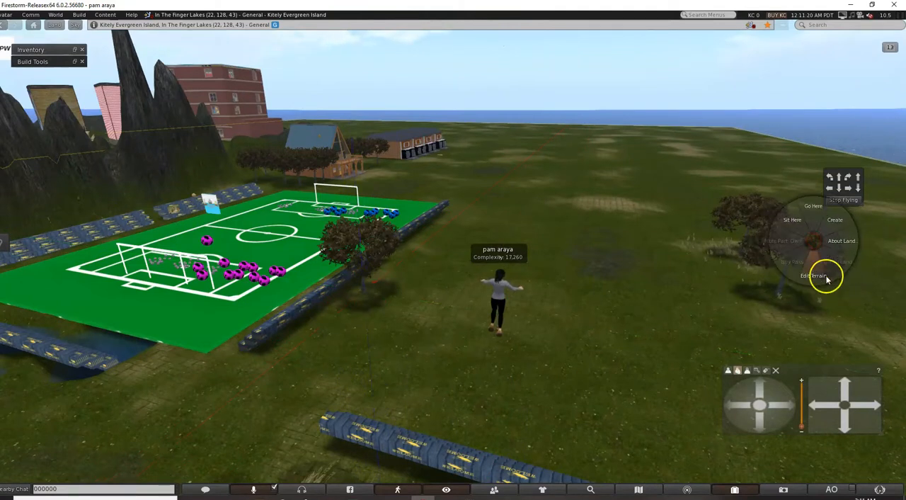
pyautogui.click(825, 277)
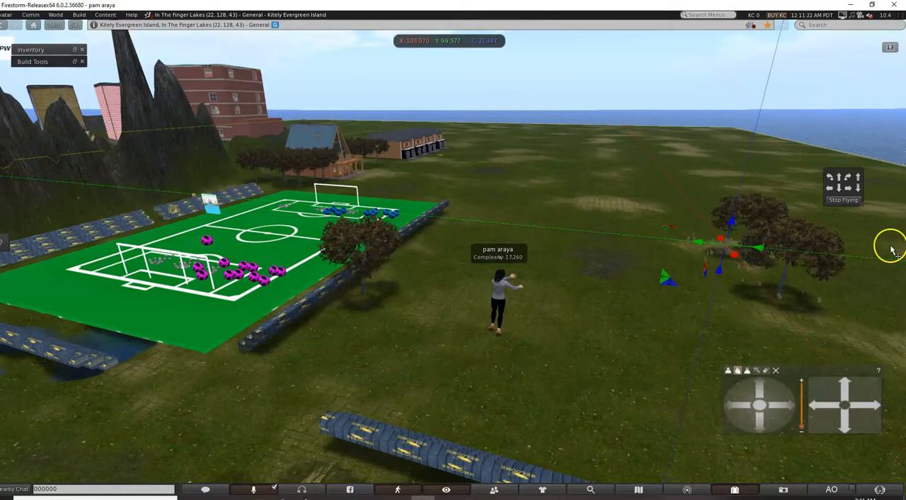
pyautogui.click(802, 246)
pyautogui.press('Right')
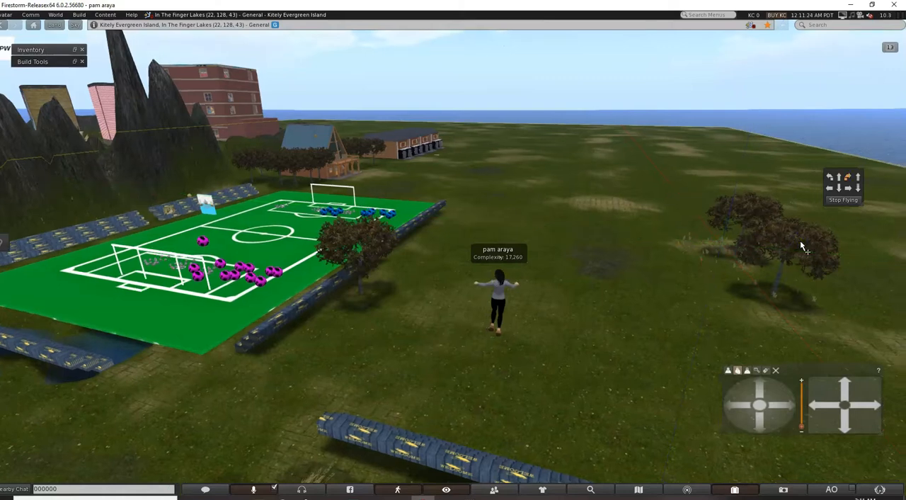
# Fly the avatar toward the two remaining trees, land it on the grass, and try again to select the nearer tree.
pyautogui.press('Up')
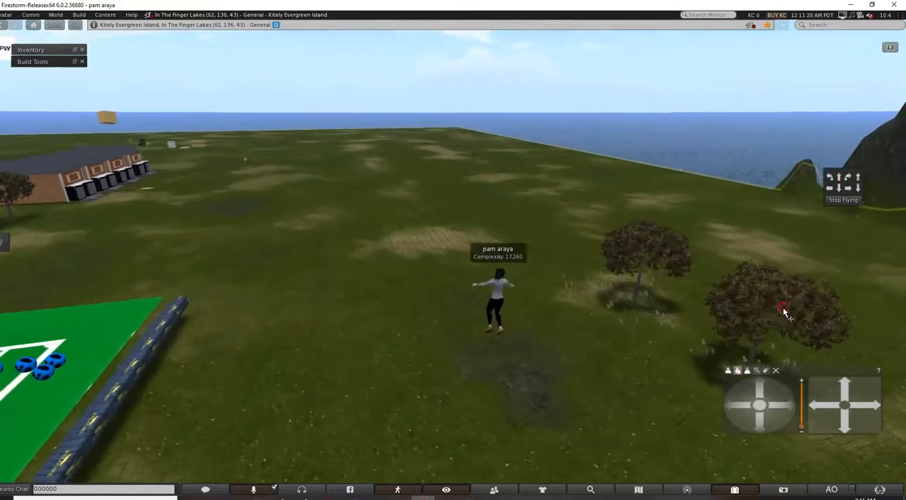
pyautogui.rightClick(784, 309)
pyautogui.click(691, 289)
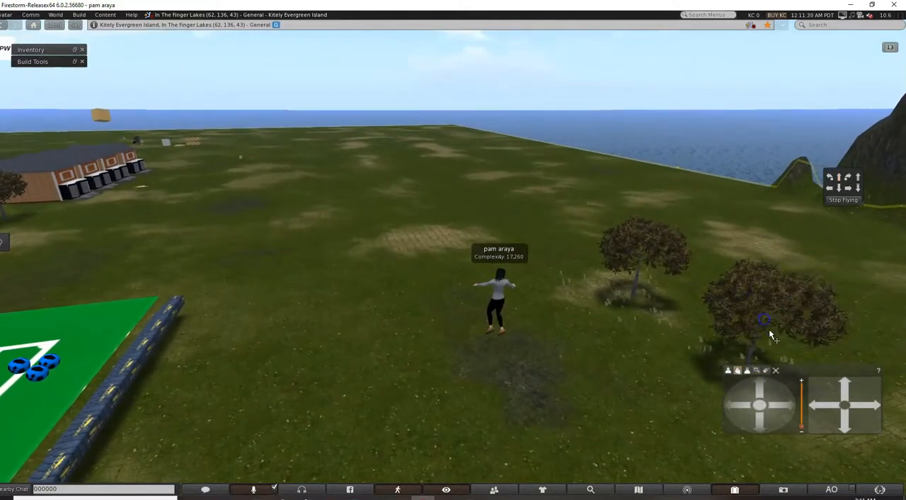
pyautogui.click(722, 312)
pyautogui.click(854, 201)
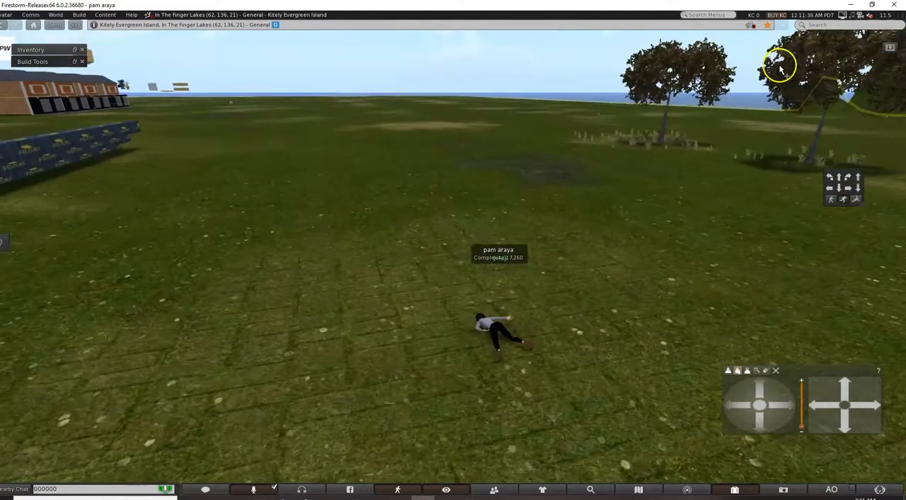
pyautogui.click(834, 83)
pyautogui.click(834, 73)
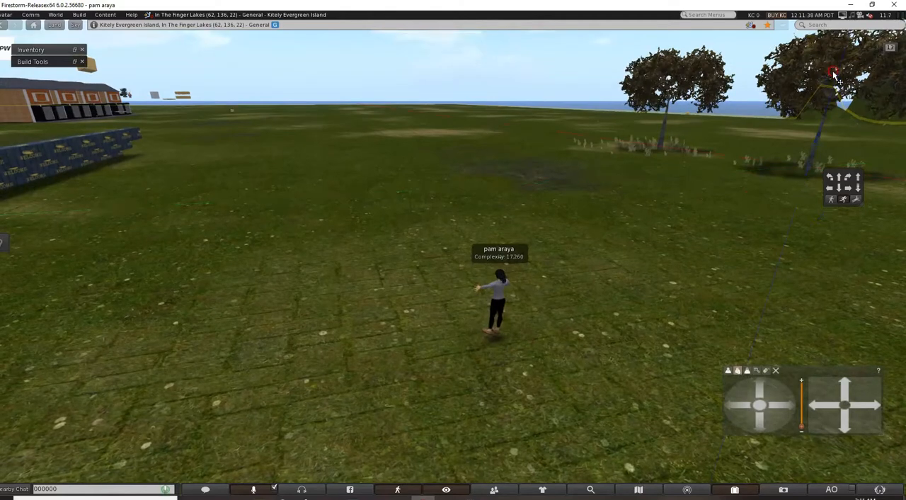
pyautogui.click(825, 72)
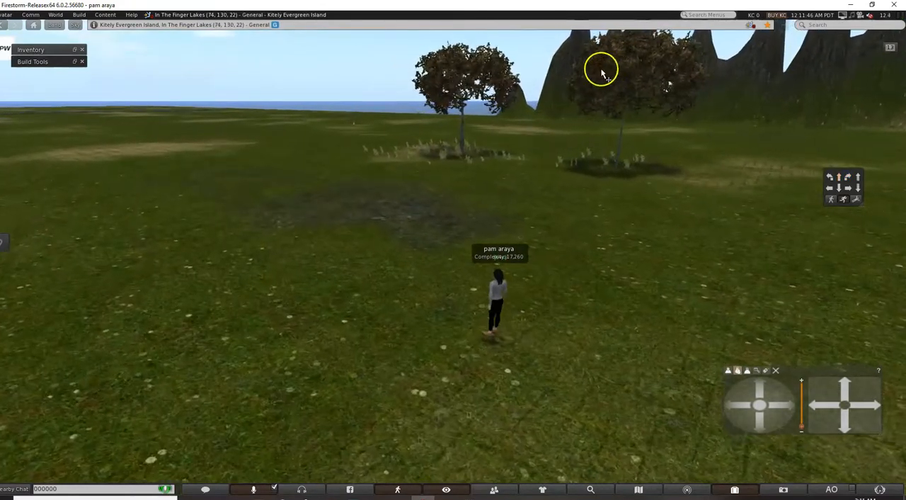
# Select the nearer tree by its trunk, try selecting the farther one by its foliage, and bring the avatar up to both.
pyautogui.rightClick(628, 65)
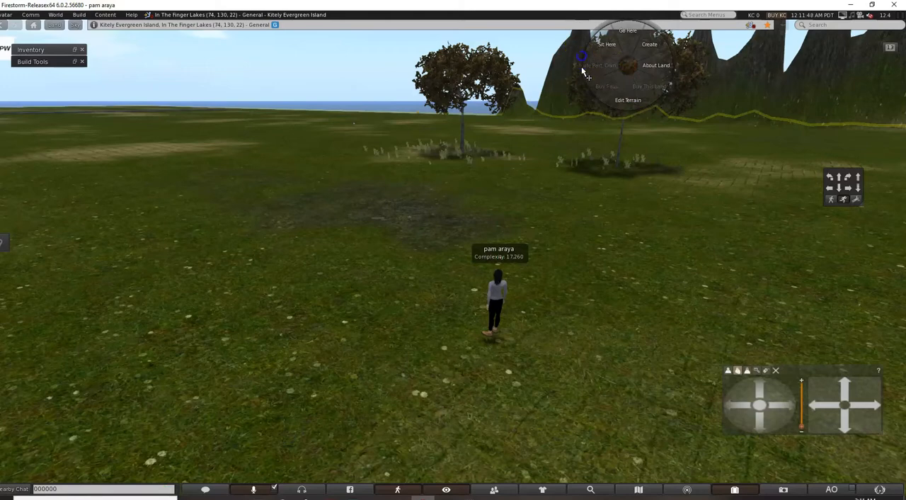
pyautogui.click(633, 111)
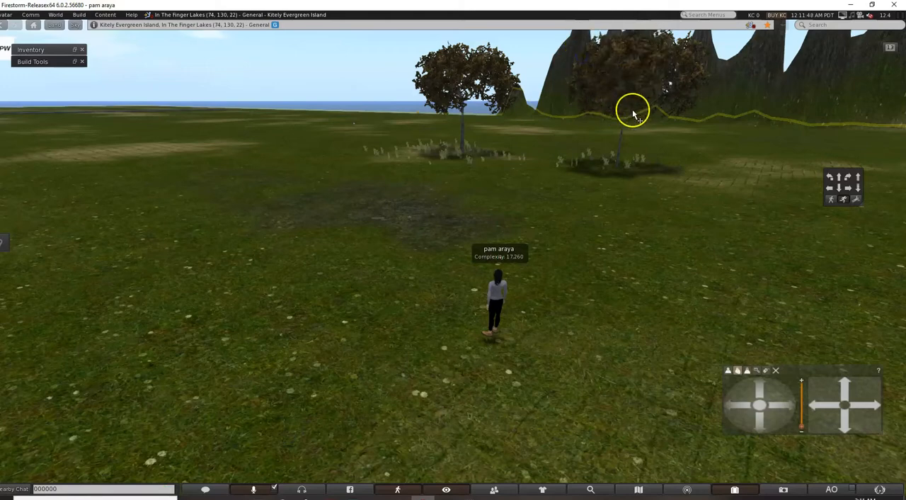
pyautogui.click(621, 157)
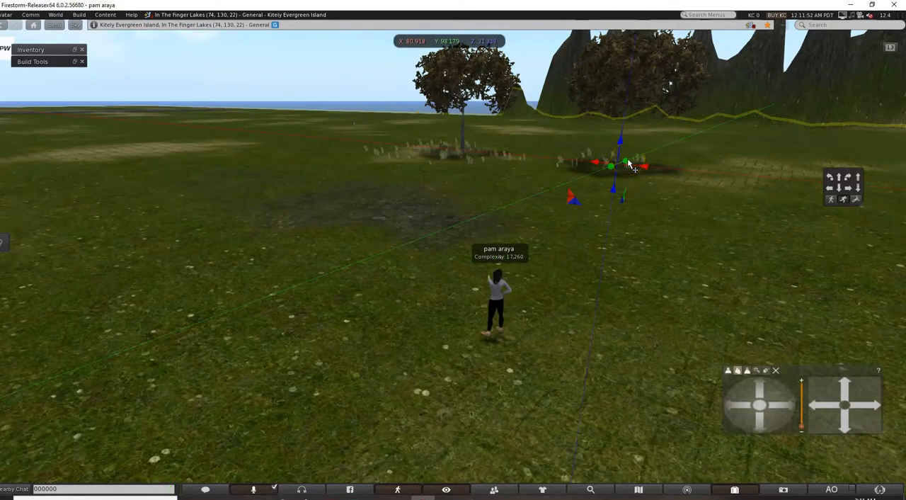
pyautogui.click(494, 90)
pyautogui.click(486, 75)
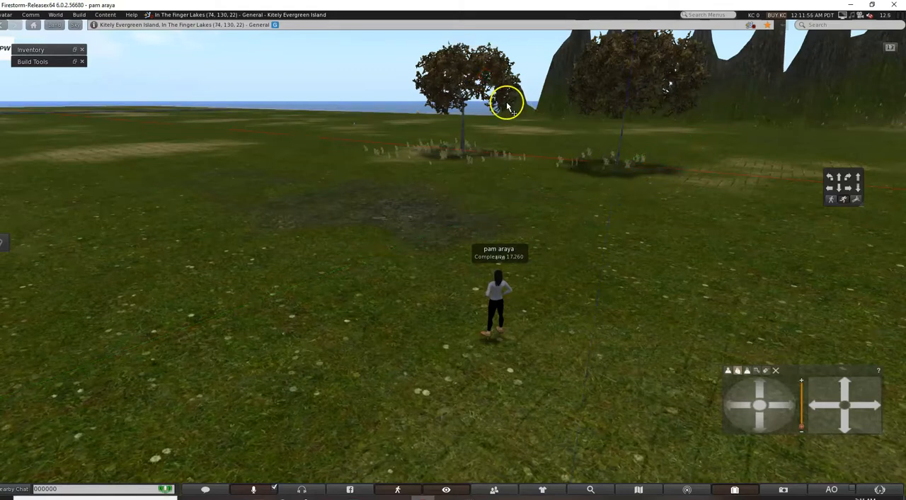
pyautogui.rightClick(506, 102)
pyautogui.click(513, 93)
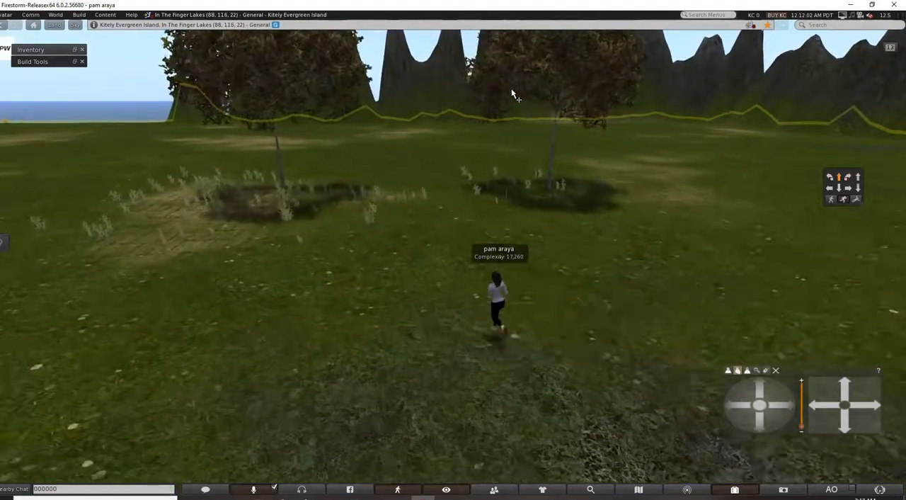
# Delete both remaining trees on the cleared ground, selecting each by its trunk.
pyautogui.rightClick(291, 87)
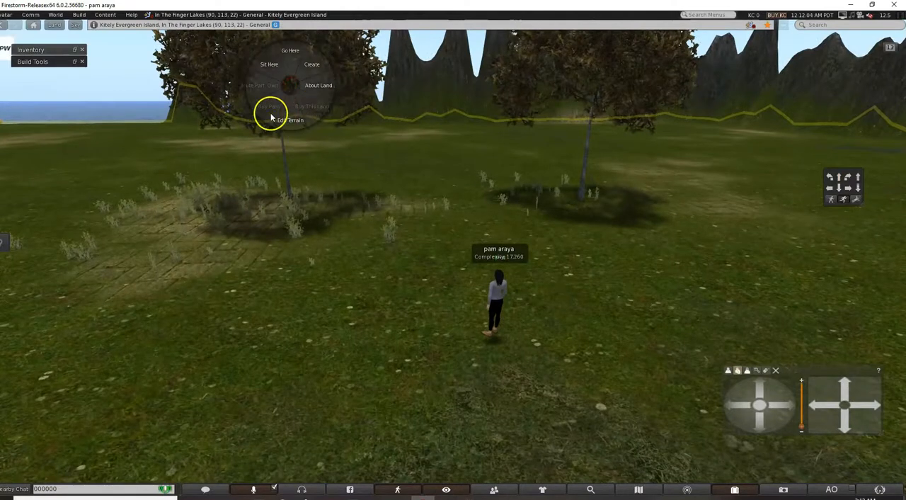
pyautogui.click(271, 116)
pyautogui.click(287, 178)
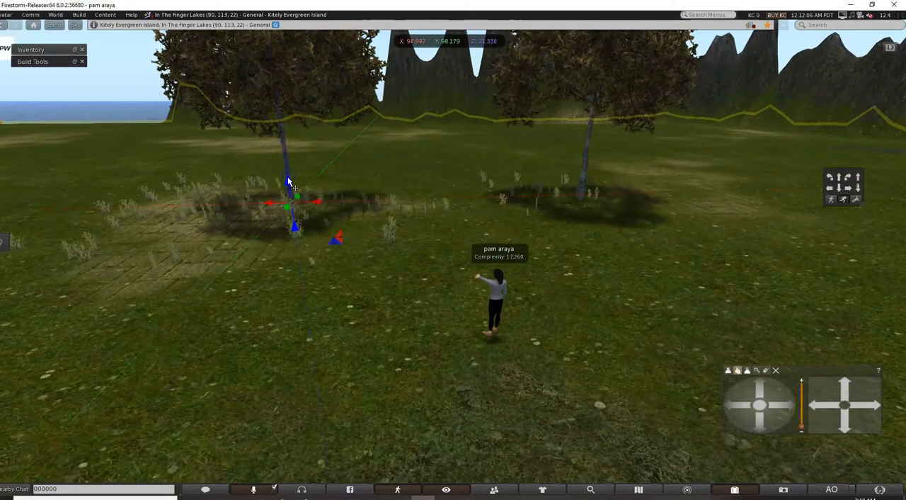
pyautogui.press('Delete')
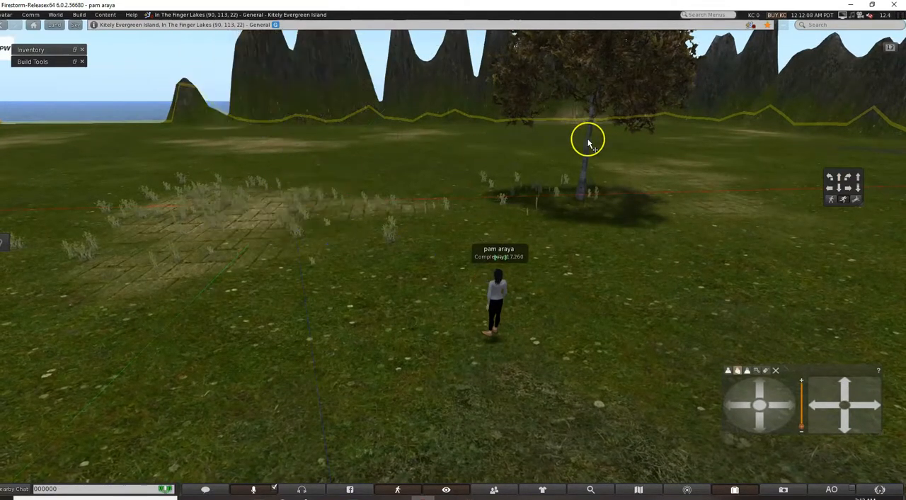
pyautogui.click(589, 141)
pyautogui.press('Delete')
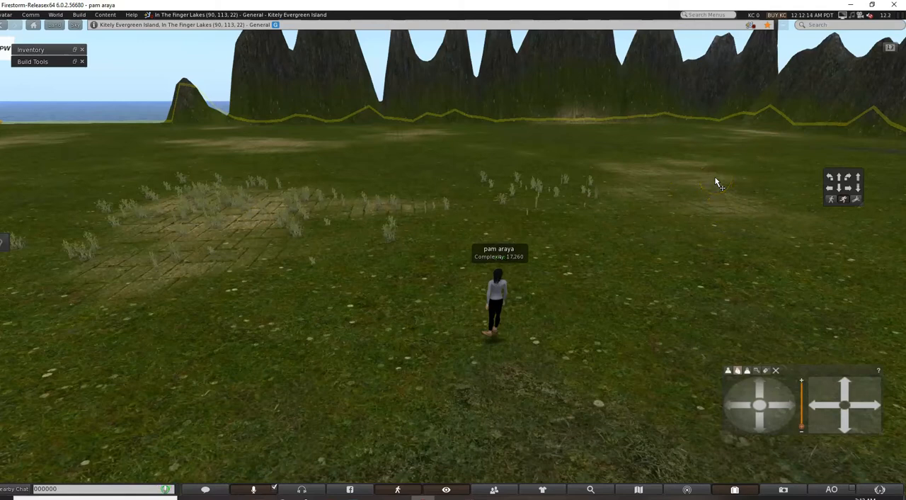
# Walk the avatar past the cleared tree spot and create a new box on the open grass at X 72.396, Y 100.981.
pyautogui.press('Right')
pyautogui.press('Up')
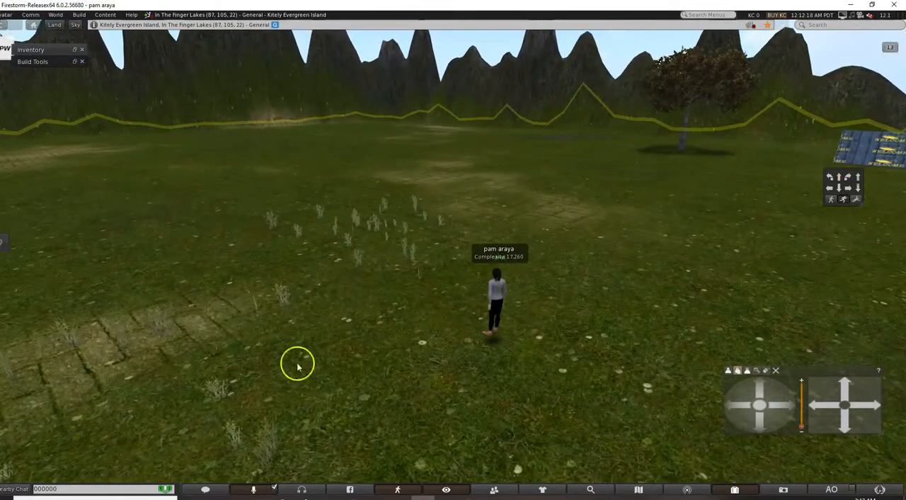
pyautogui.click(56, 51)
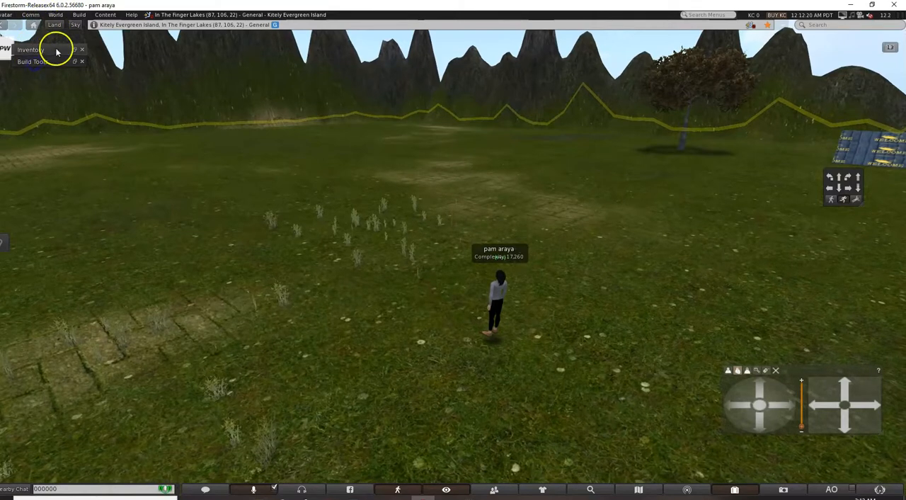
pyautogui.click(84, 62)
pyautogui.click(79, 14)
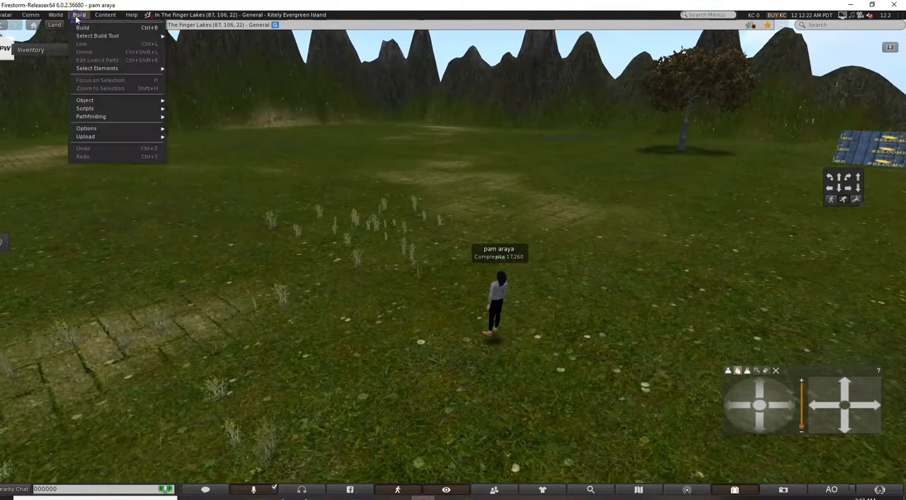
pyautogui.click(82, 26)
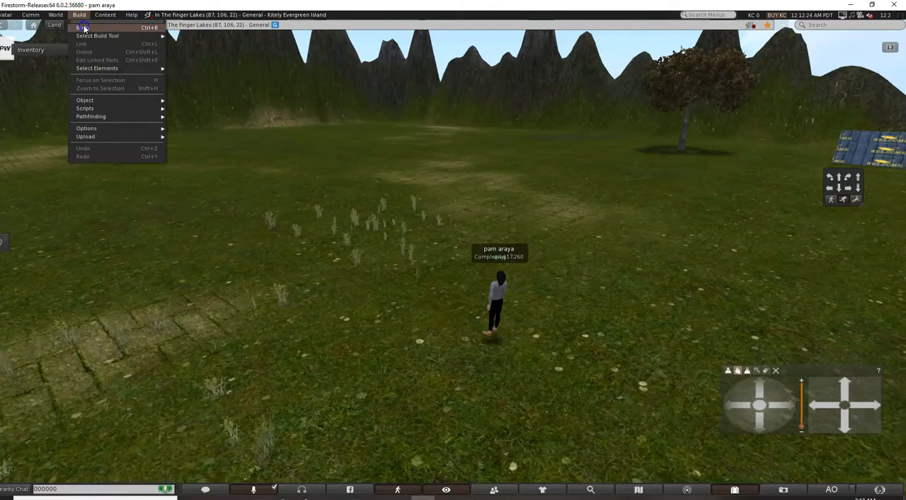
pyautogui.click(259, 161)
pyautogui.click(568, 210)
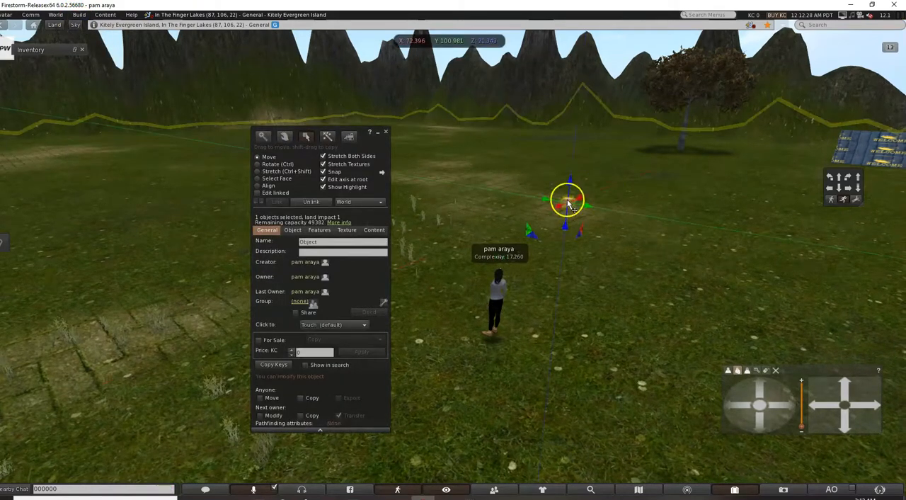
# Stretch the new box into an upright panel about 0.83 × 4.56 × 4.56 and raise it to Z 23.264.
pyautogui.click(269, 172)
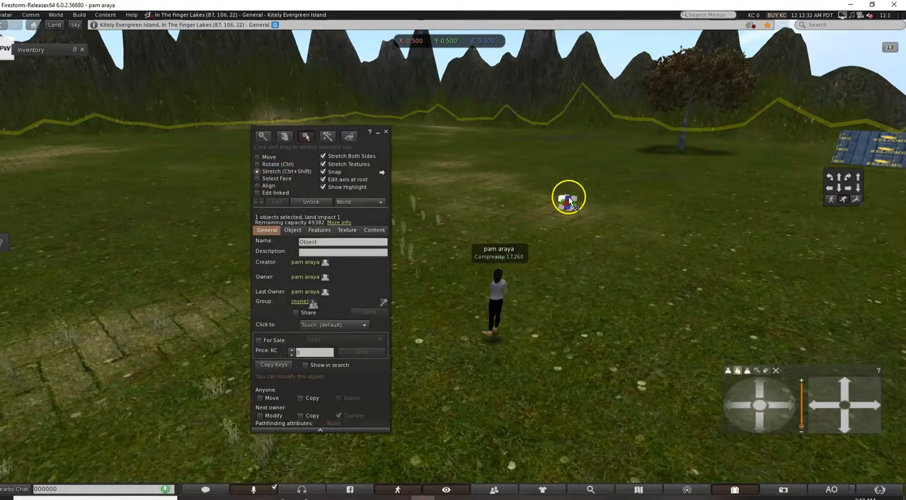
pyautogui.moveTo(577, 202); pyautogui.dragTo(626, 162)
pyautogui.moveTo(550, 213); pyautogui.dragTo(568, 198)
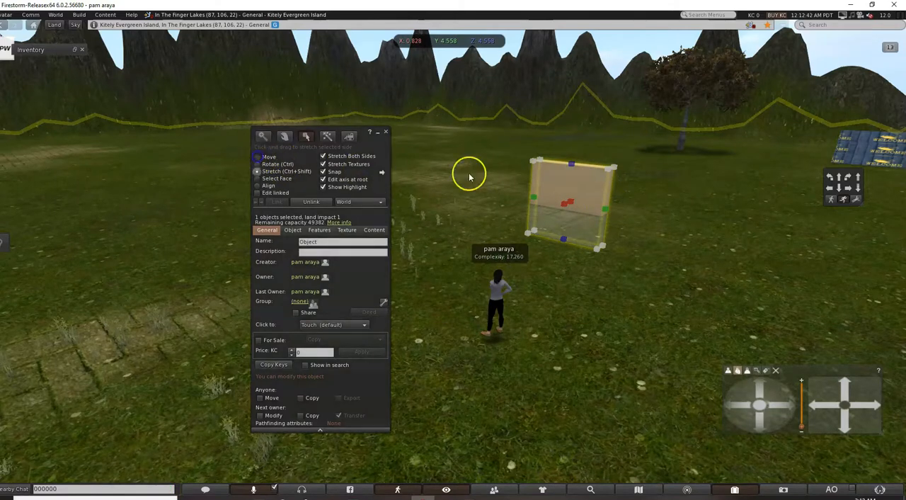
pyautogui.moveTo(569, 182); pyautogui.dragTo(572, 148)
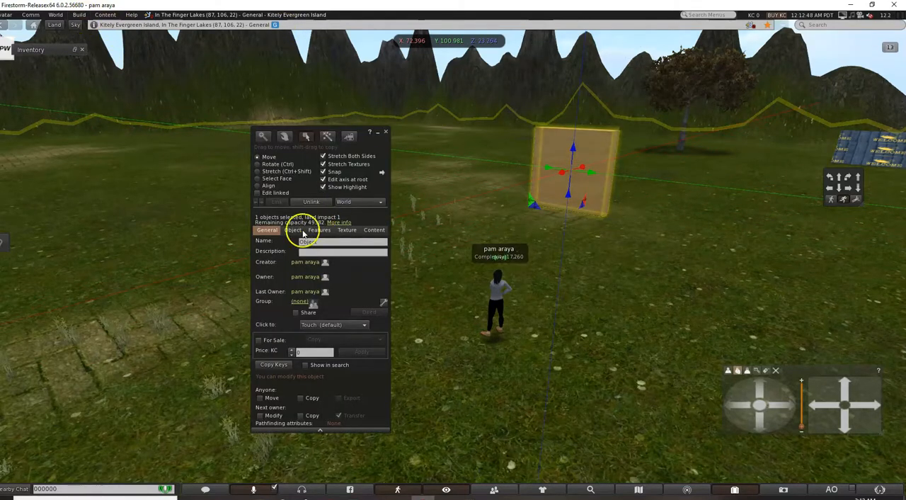
# Apply the Graduation Party Invitation texture from the inventory's Textures folder to the upright panel.
pyautogui.click(349, 230)
pyautogui.click(286, 296)
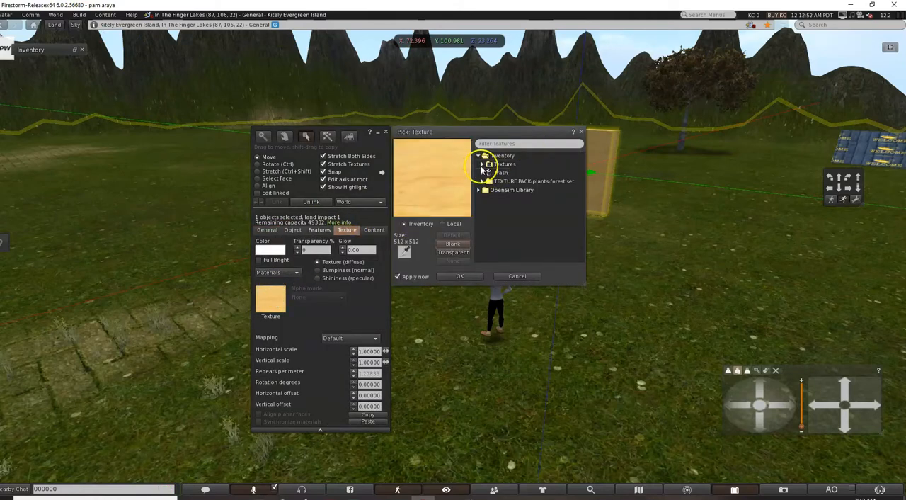
pyautogui.click(483, 166)
pyautogui.click(514, 174)
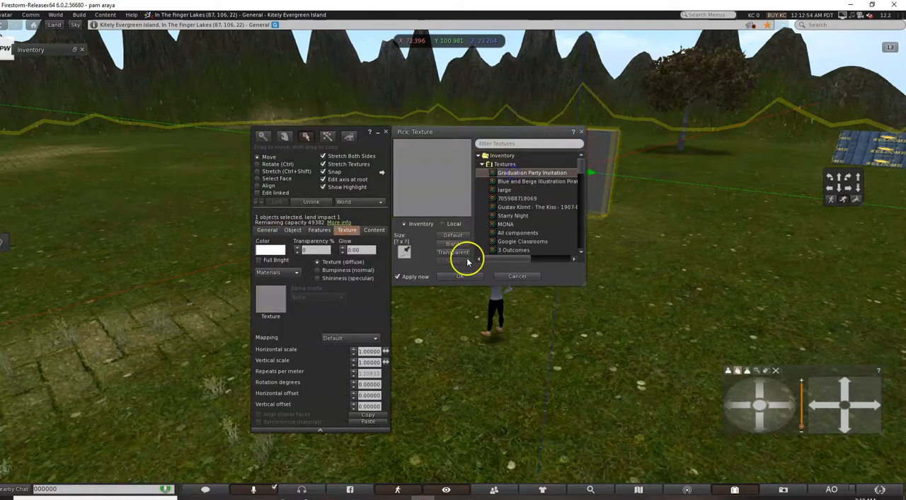
# Make the invitation panel full bright and enlarge it proportionally from its upper corner.
pyautogui.click(259, 260)
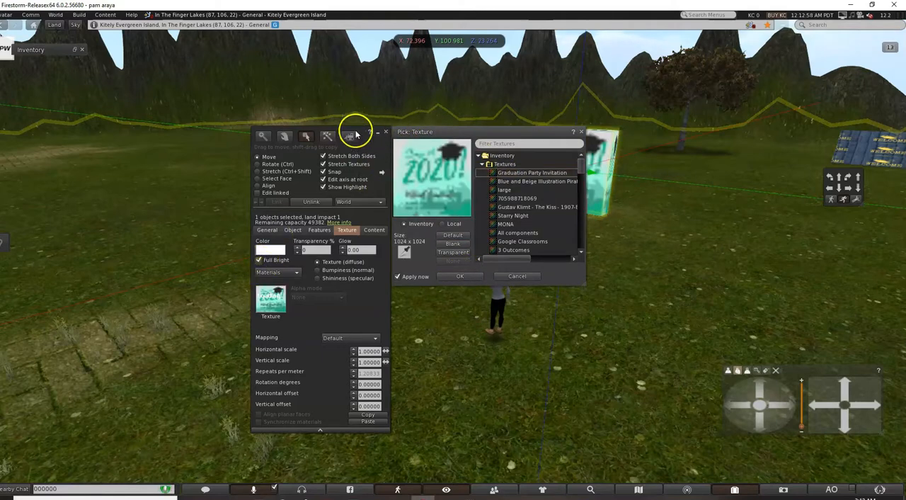
pyautogui.moveTo(356, 134); pyautogui.dragTo(226, 131)
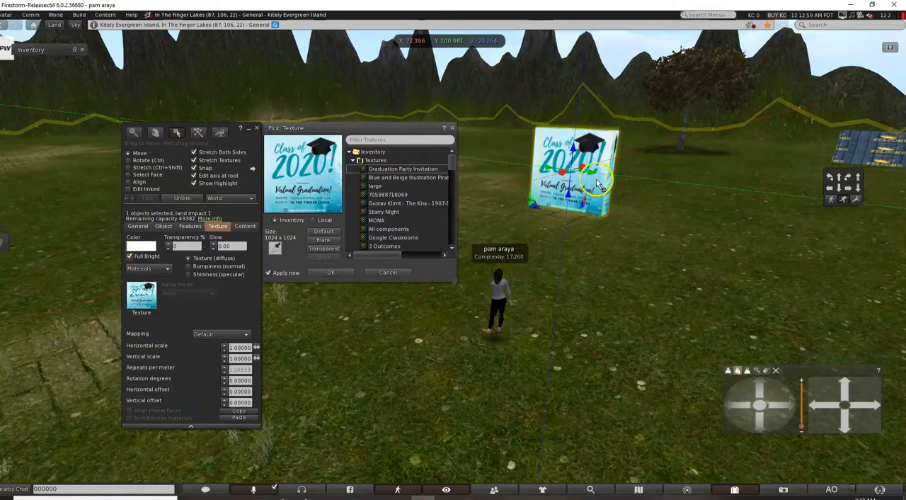
pyautogui.click(140, 161)
pyautogui.click(129, 168)
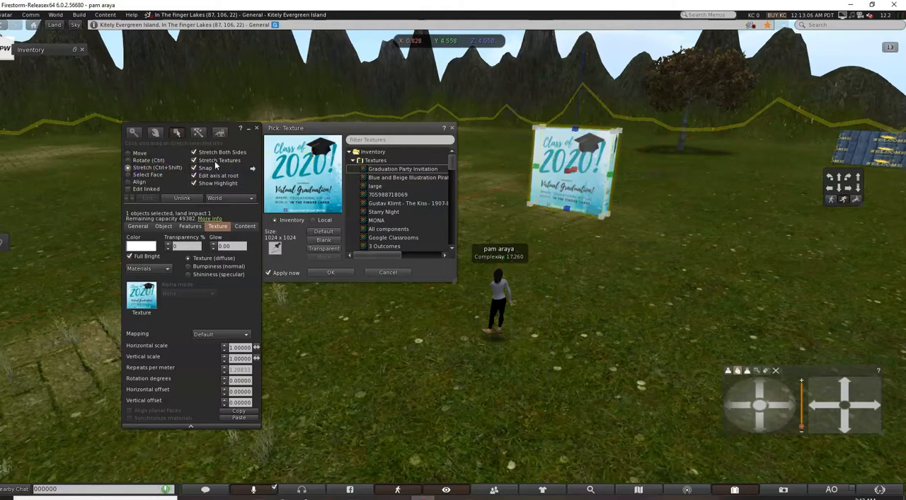
pyautogui.moveTo(616, 132); pyautogui.dragTo(678, 86)
# Raise the enlarged invitation panel to about Z 25.39 so it clears the ground, and deselect it.
pyautogui.click(141, 155)
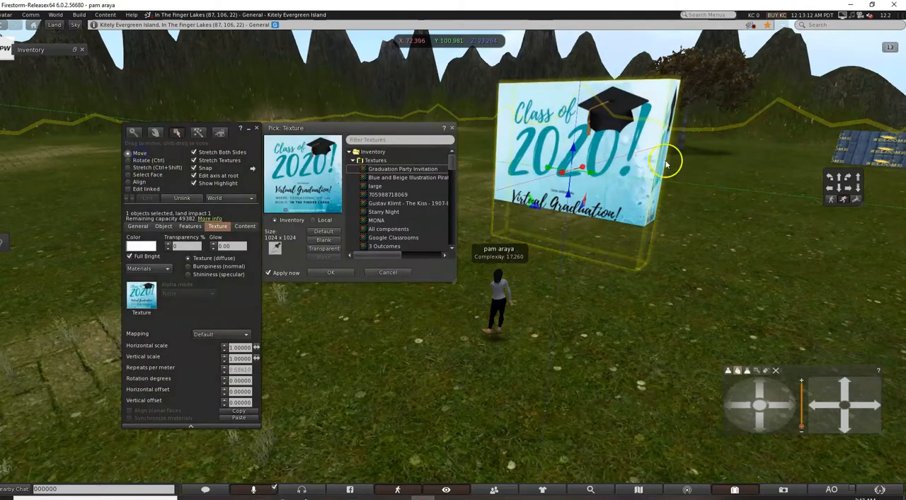
pyautogui.moveTo(580, 152); pyautogui.dragTo(581, 106)
pyautogui.click(552, 184)
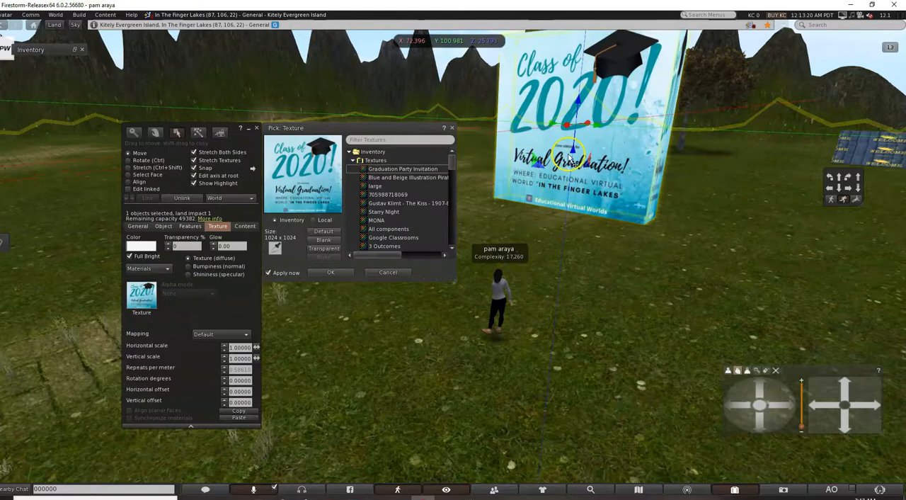
pyautogui.click(698, 296)
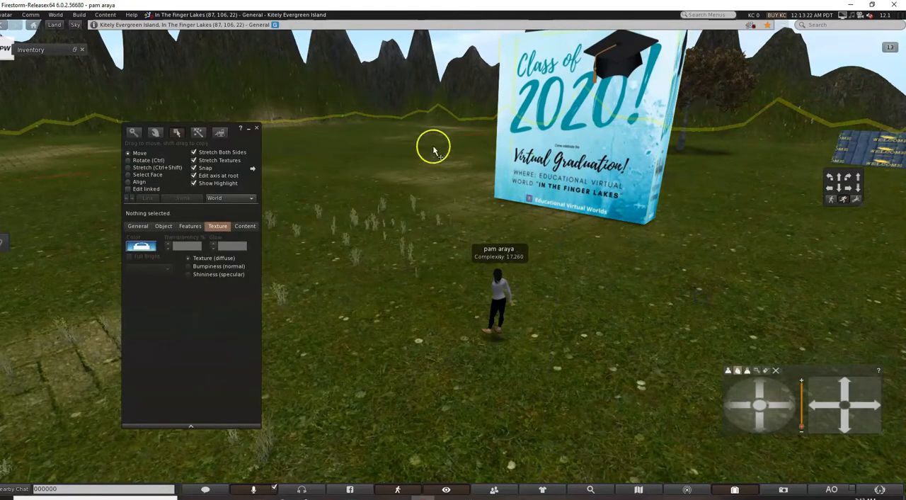
pyautogui.click(248, 129)
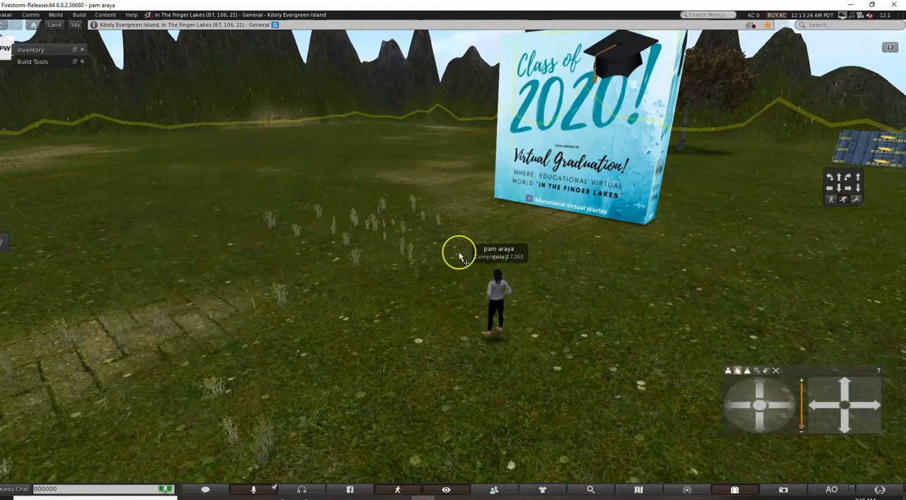
# Walk the avatar across the field to about 53, 48 and create a new box on the grass at X 30.613, Y 35.704.
pyautogui.press('Up')
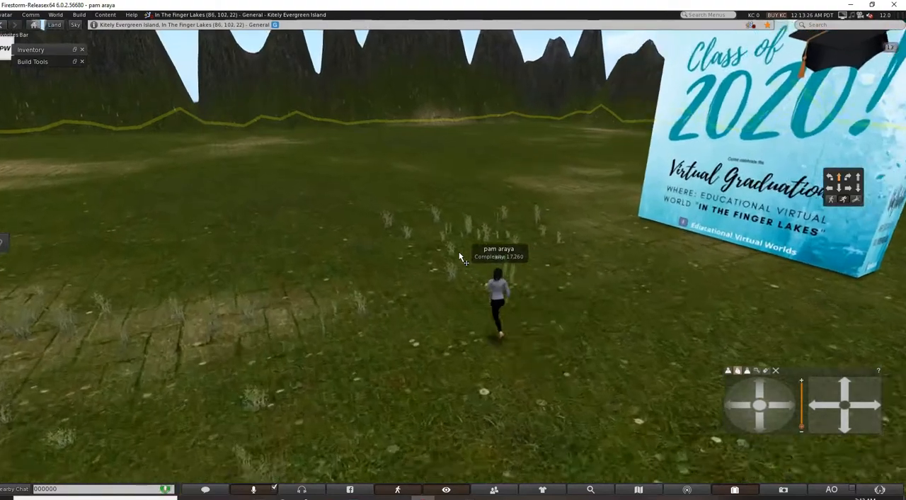
pyautogui.press('Left')
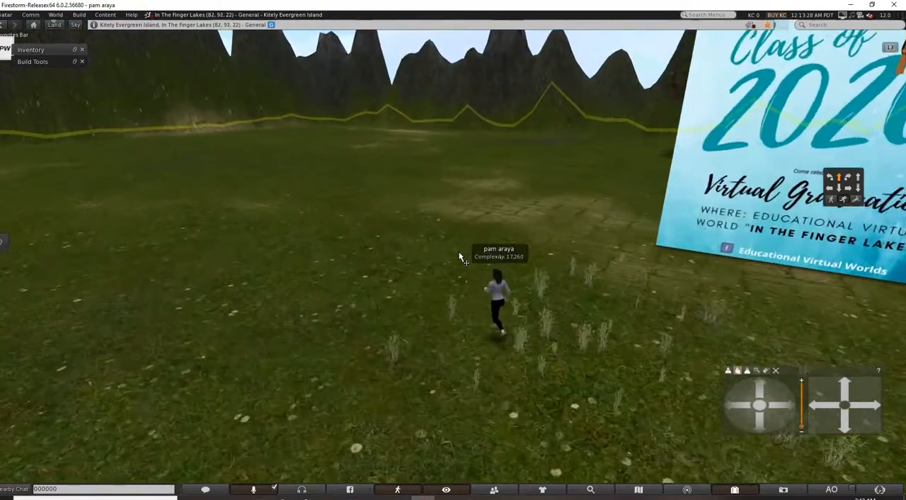
pyautogui.press('Up')
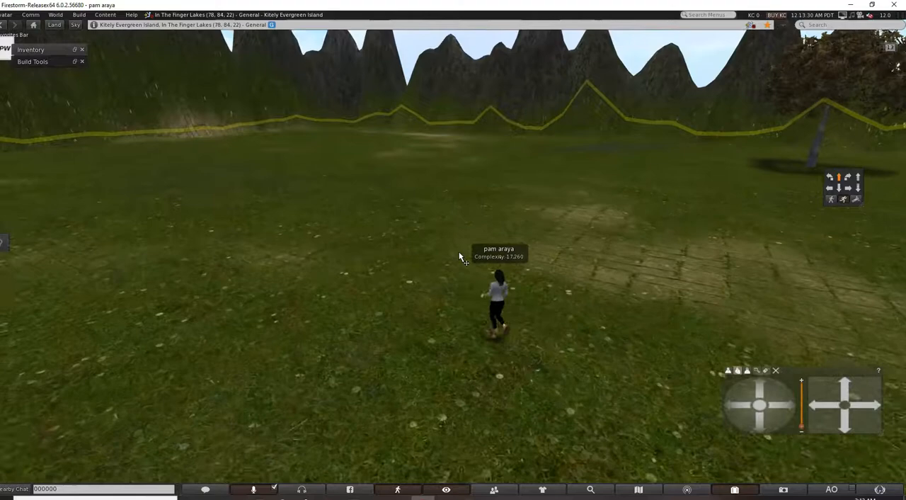
pyautogui.press('Up')
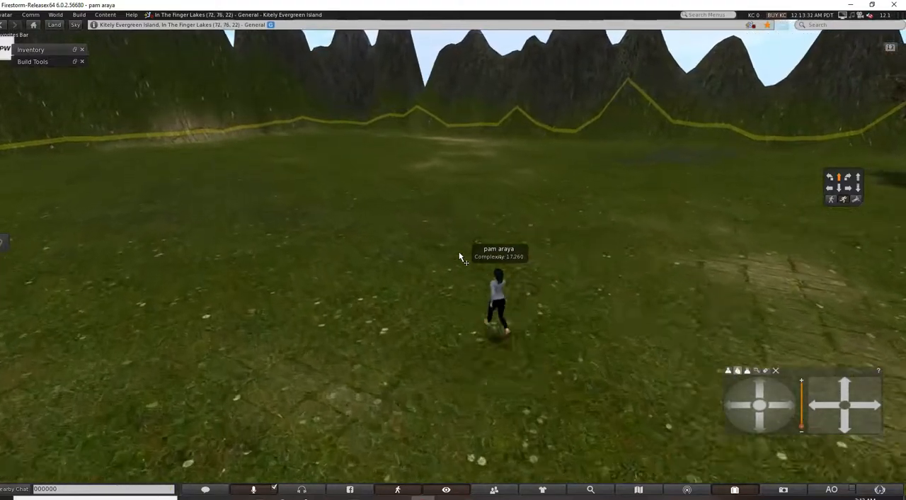
pyautogui.press('Up')
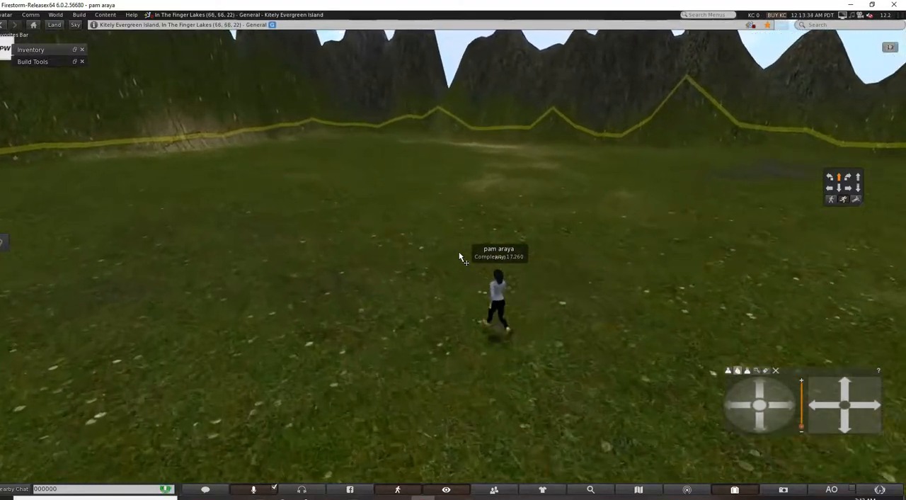
pyautogui.press('Up')
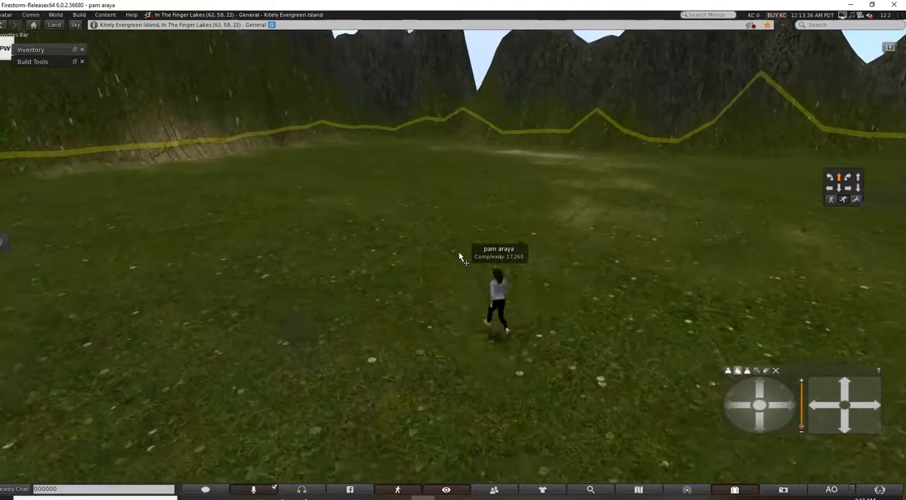
pyautogui.press('Up')
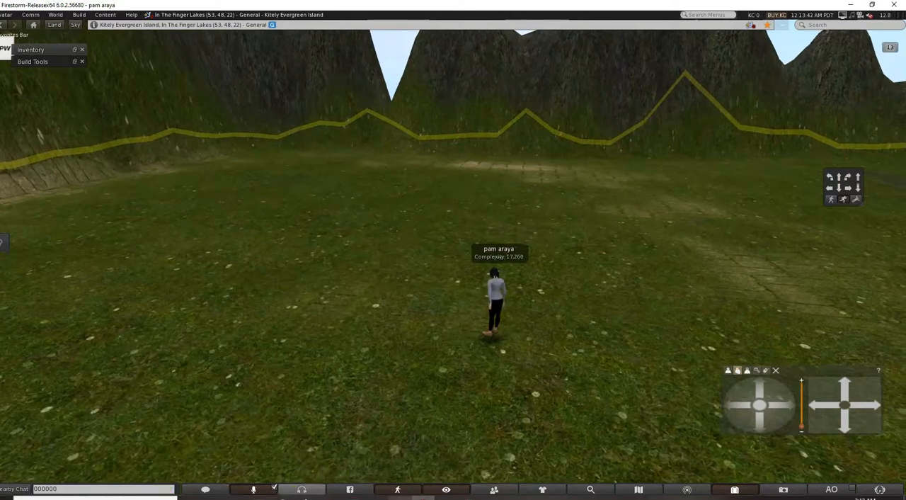
pyautogui.click(74, 62)
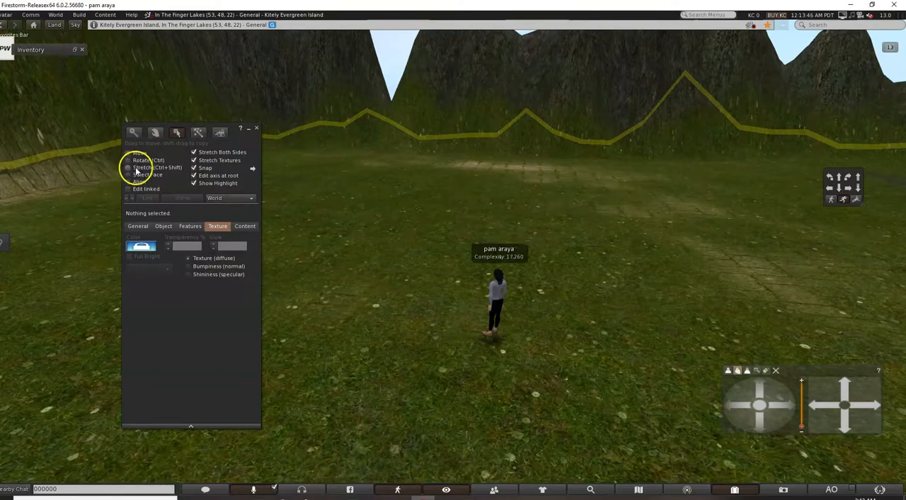
pyautogui.click(196, 133)
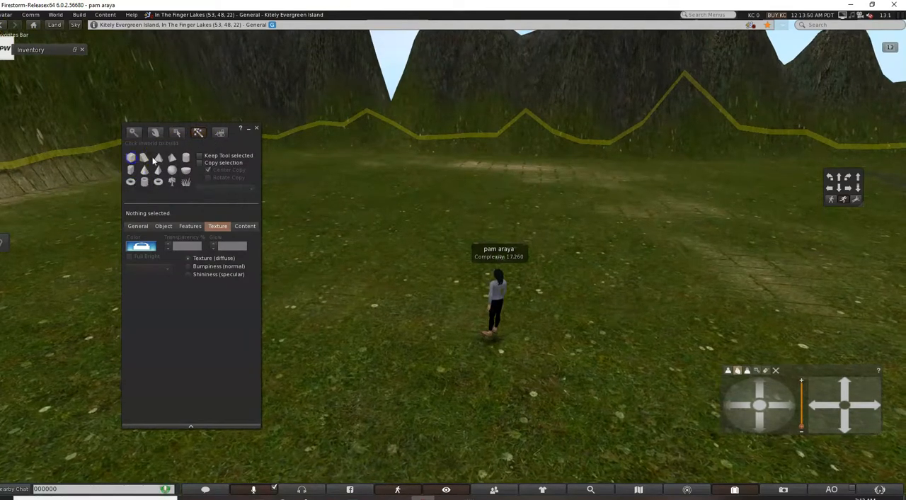
pyautogui.click(368, 175)
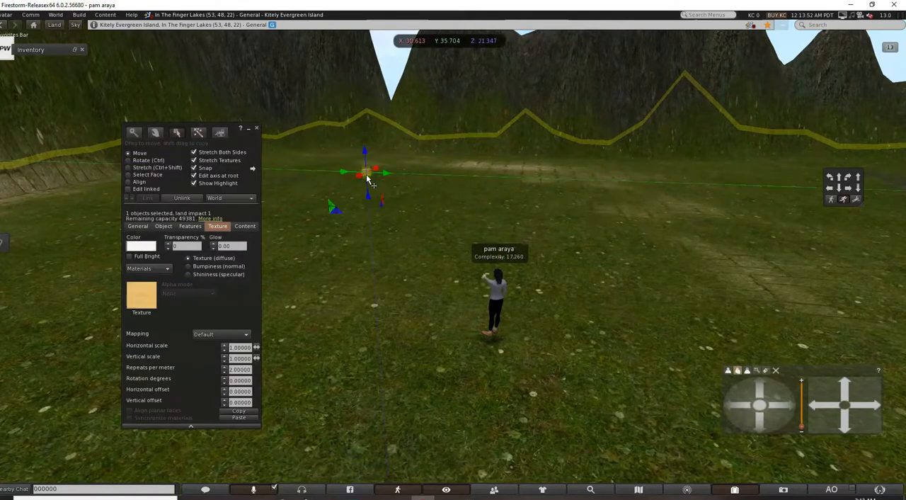
# Stretch the new box to about 5.935 × 5.935 × 2.378 and rotate it 44° about the Z axis.
pyautogui.click(128, 167)
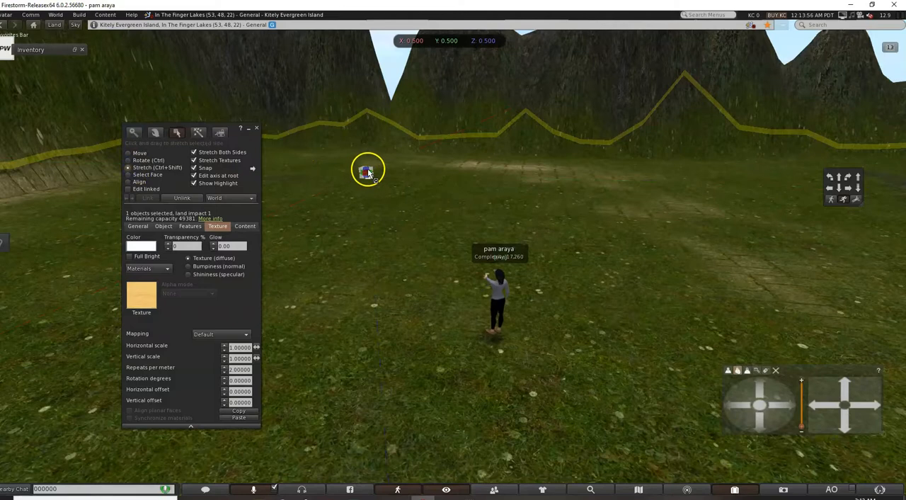
pyautogui.moveTo(370, 169); pyautogui.dragTo(417, 142)
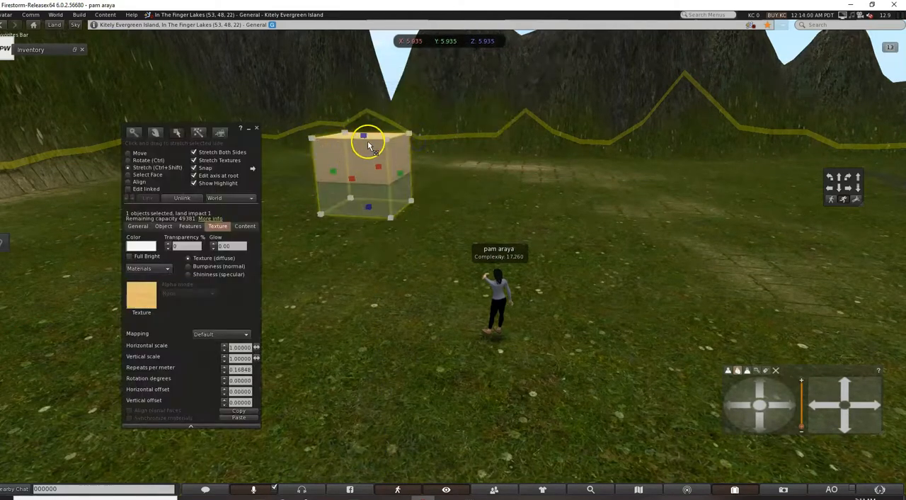
pyautogui.moveTo(364, 136); pyautogui.dragTo(359, 167)
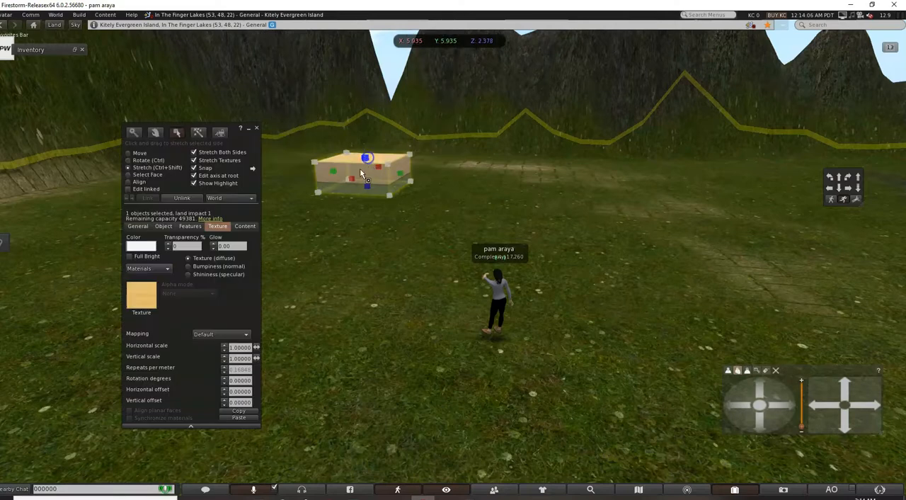
pyautogui.click(128, 161)
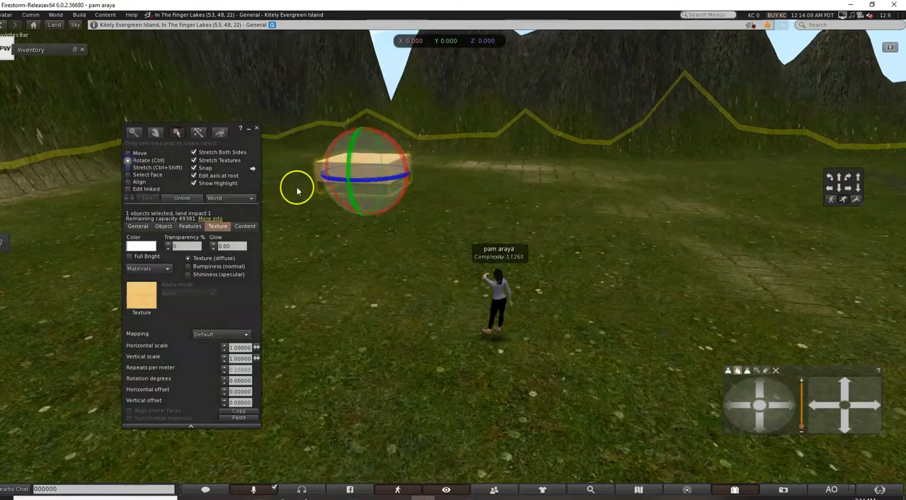
pyautogui.moveTo(332, 181); pyautogui.dragTo(400, 186)
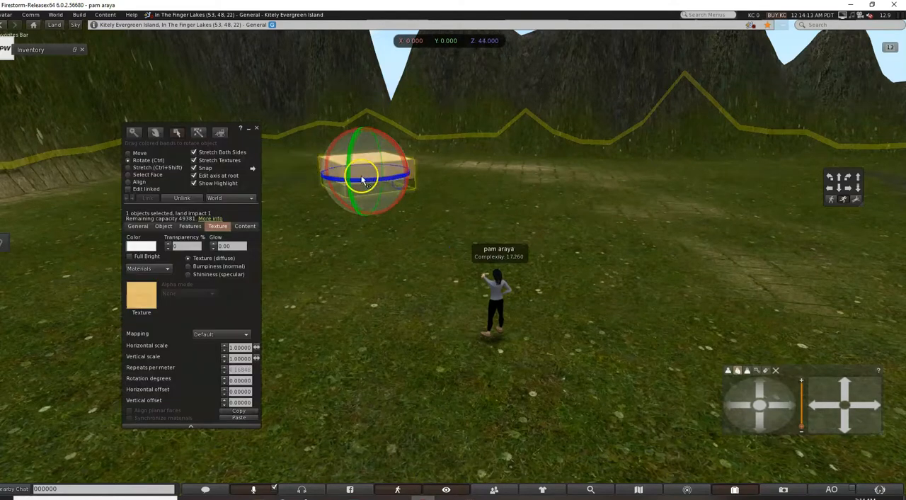
# Stretch the rotated box into a wide, low platform of about 15.043 × 22.712 × 2.377 and deselect it.
pyautogui.click(129, 168)
pyautogui.moveTo(345, 168); pyautogui.dragTo(287, 176)
pyautogui.moveTo(360, 145)
pyautogui.mouseDown()
pyautogui.moveTo(364, 139)
pyautogui.moveTo(365, 158)
pyautogui.mouseUp()
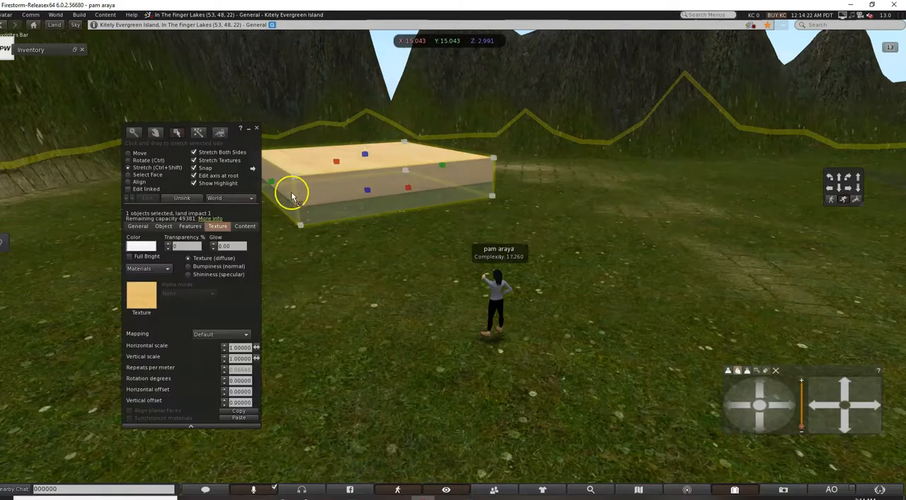
pyautogui.moveTo(272, 183); pyautogui.dragTo(209, 193)
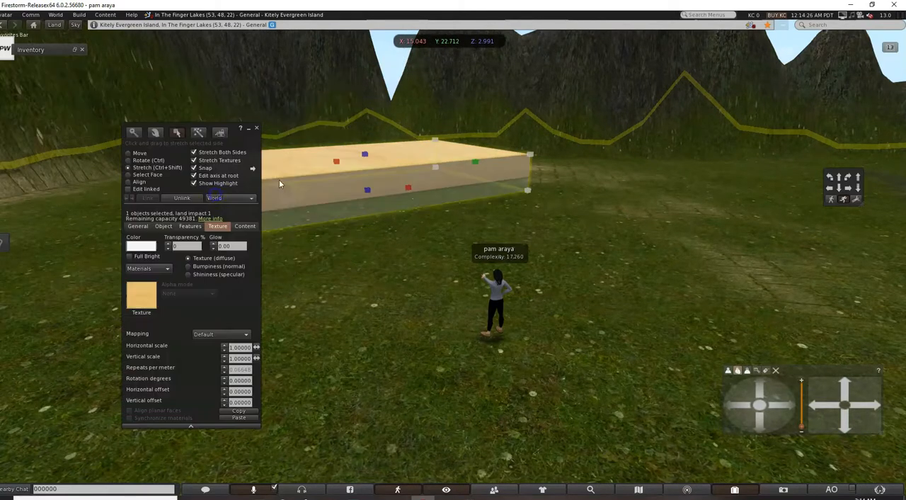
pyautogui.moveTo(364, 155); pyautogui.dragTo(367, 161)
pyautogui.click(371, 236)
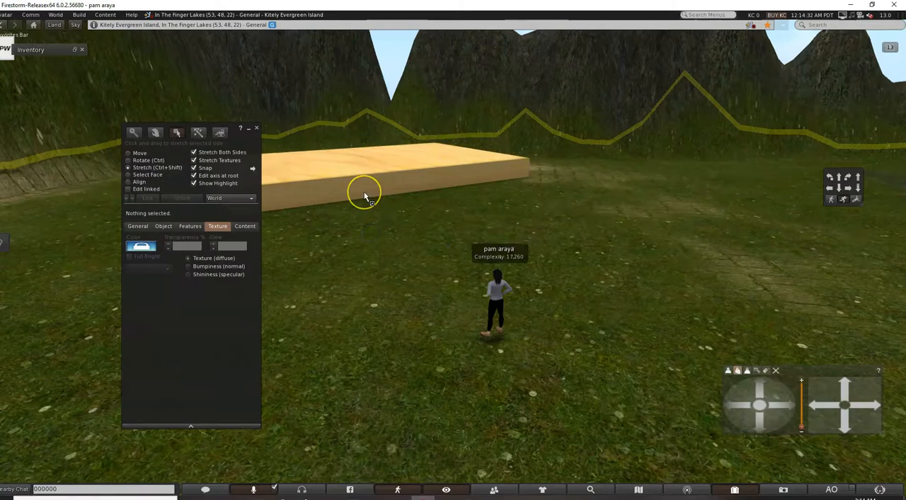
# Reselect the wooden platform for editing and display its texture settings.
pyautogui.scroll(2, 364, 197)
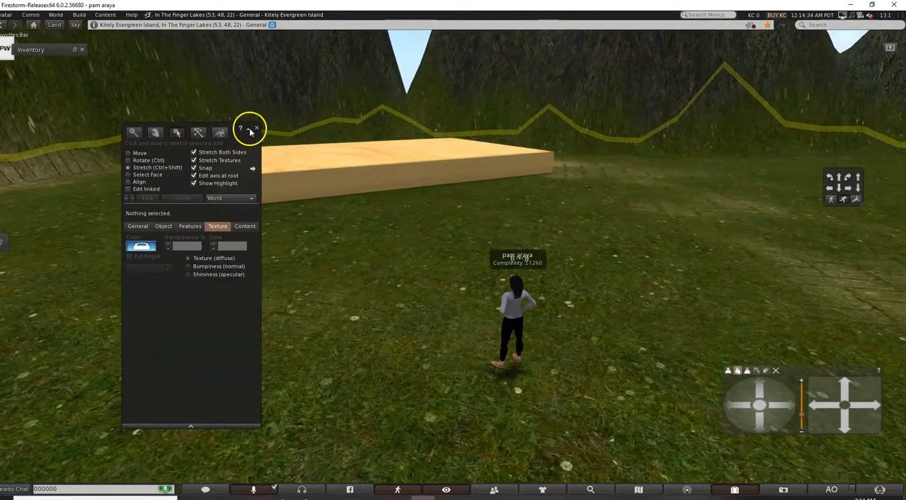
pyautogui.click(249, 129)
pyautogui.rightClick(326, 164)
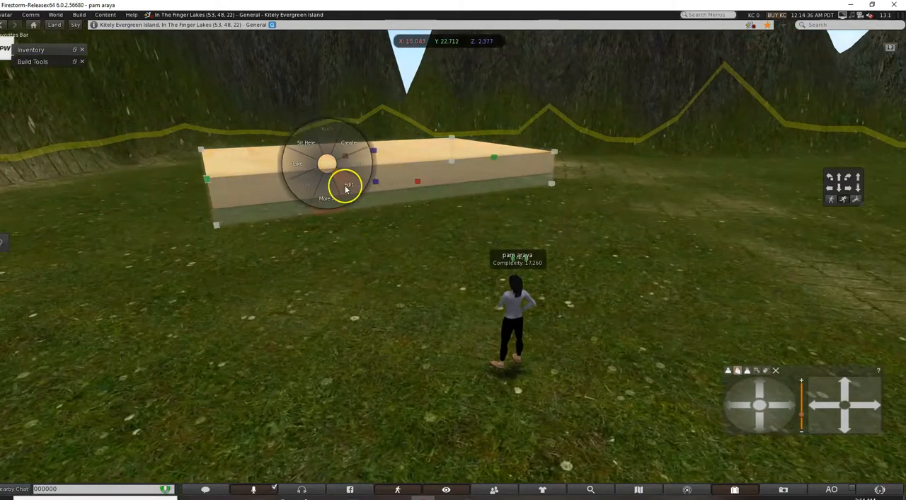
pyautogui.click(347, 186)
pyautogui.click(214, 245)
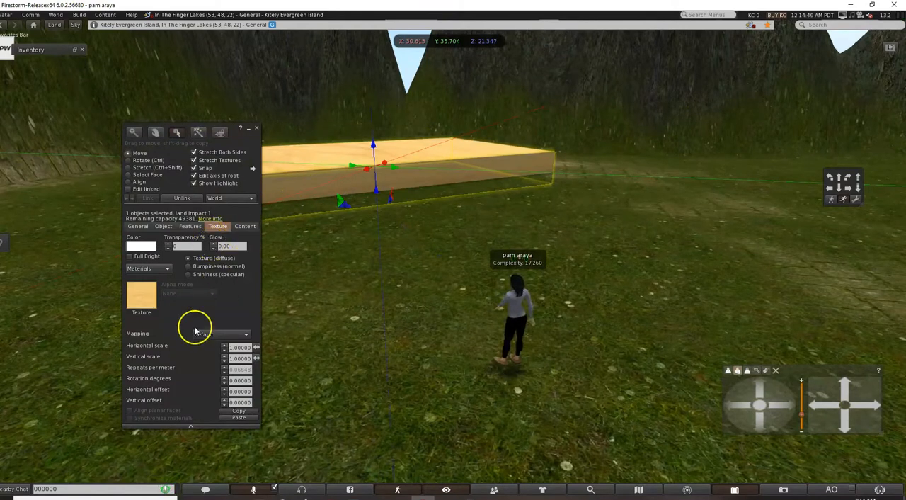
pyautogui.click(244, 226)
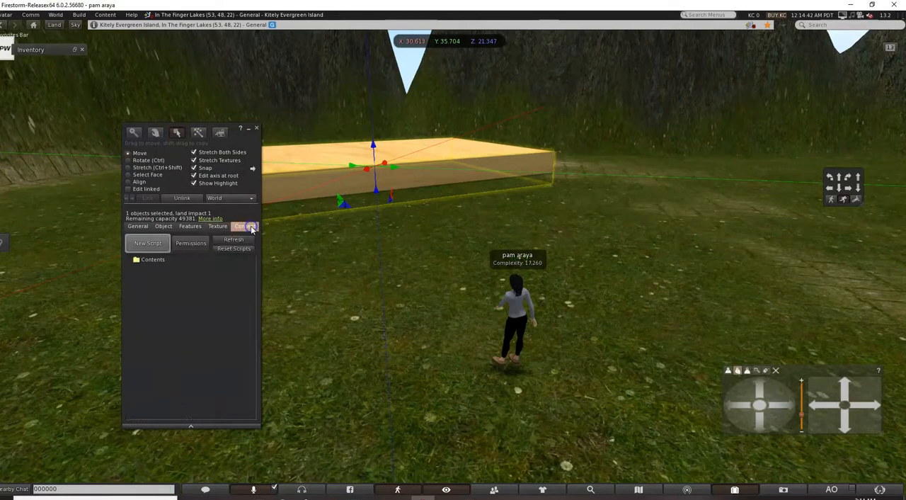
pyautogui.click(212, 227)
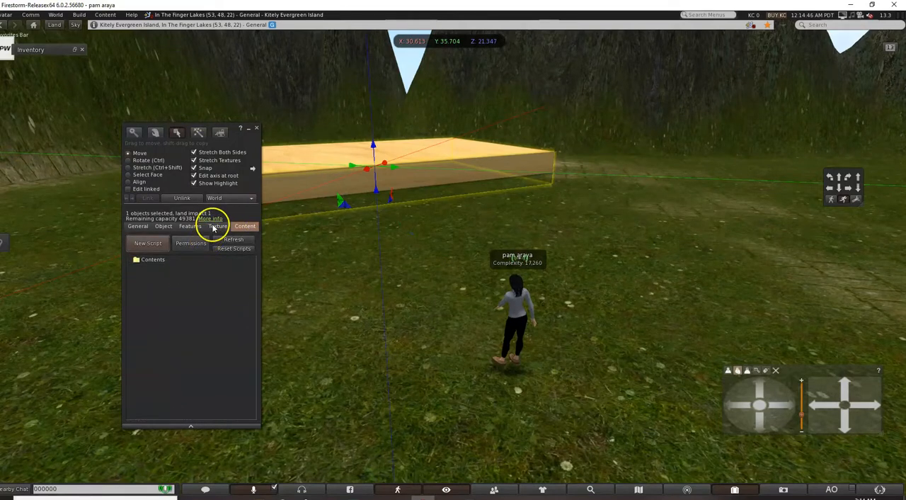
pyautogui.click(220, 228)
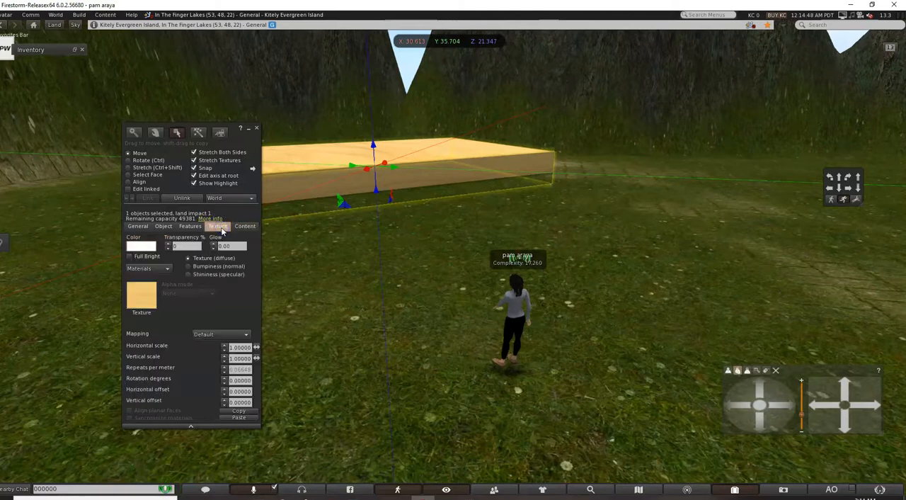
# Apply the wood1 texture from the OpenSim Library's Texture Library to the platform.
pyautogui.click(140, 299)
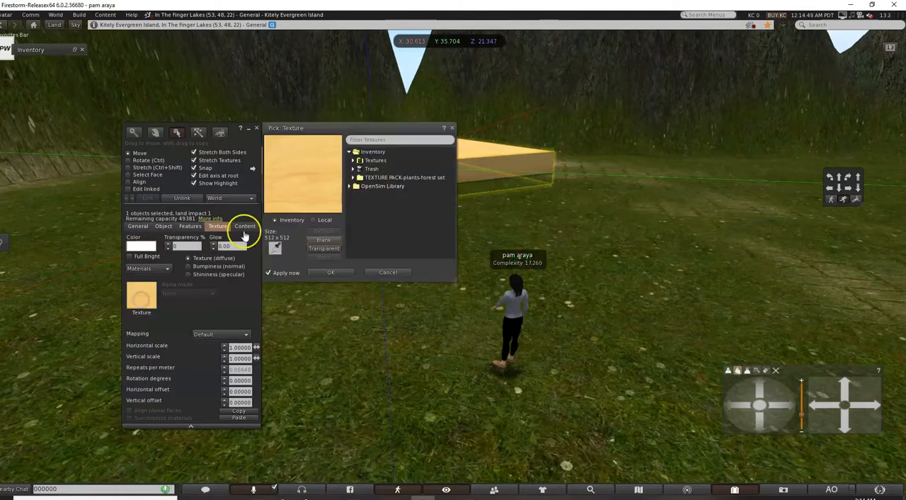
pyautogui.click(354, 161)
pyautogui.scroll(-2, 410, 210)
pyautogui.scroll(-3, 411, 210)
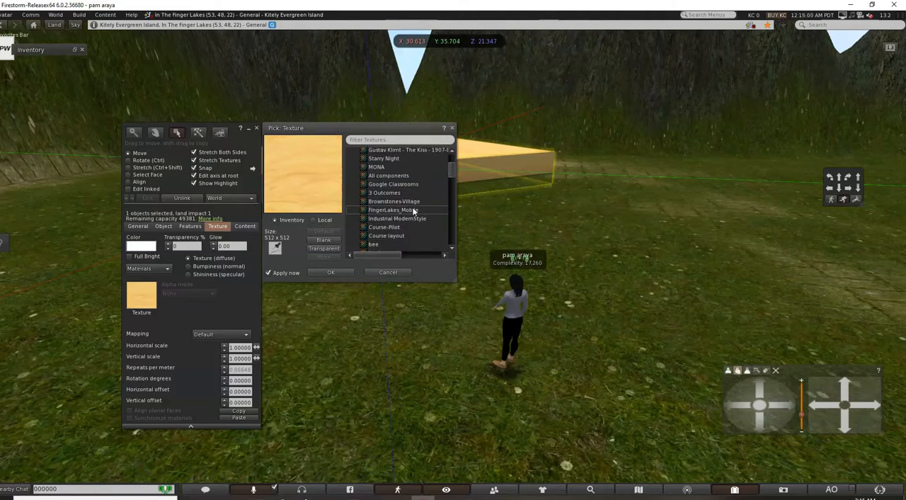
pyautogui.scroll(-4, 410, 211)
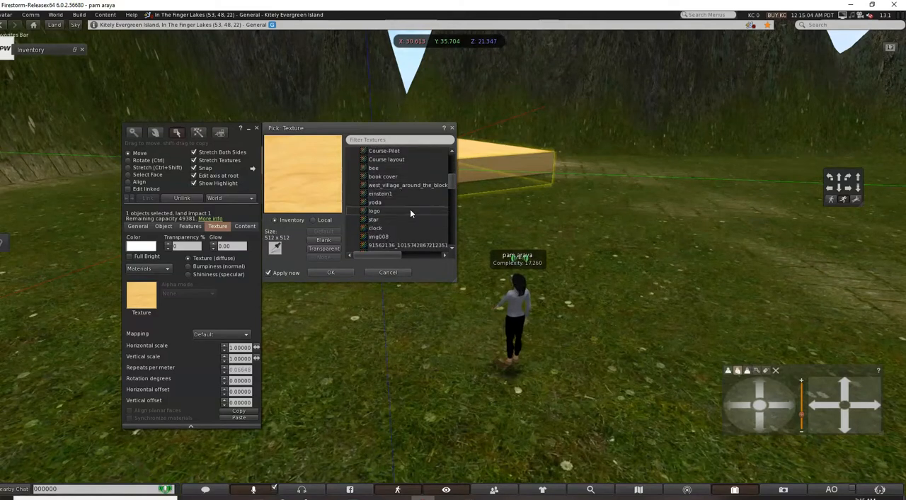
pyautogui.scroll(-3, 410, 213)
pyautogui.moveTo(449, 190); pyautogui.dragTo(445, 251)
pyautogui.click(349, 250)
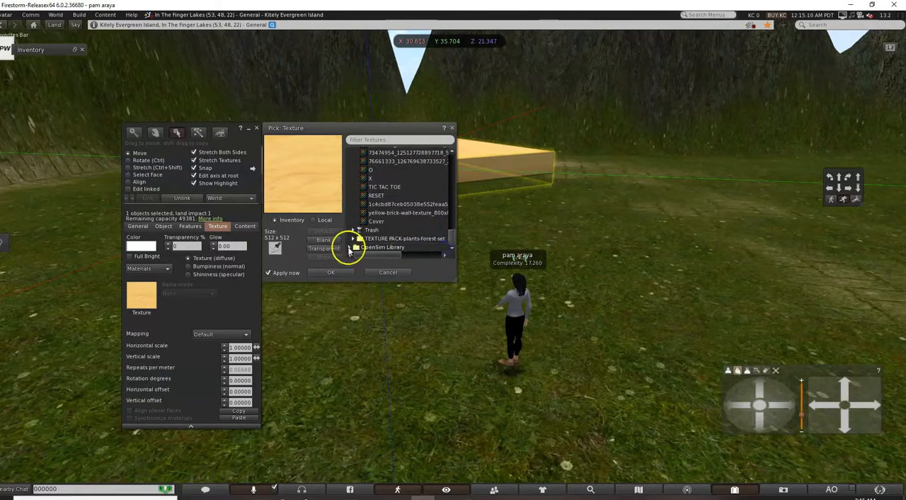
pyautogui.scroll(-1, 380, 230)
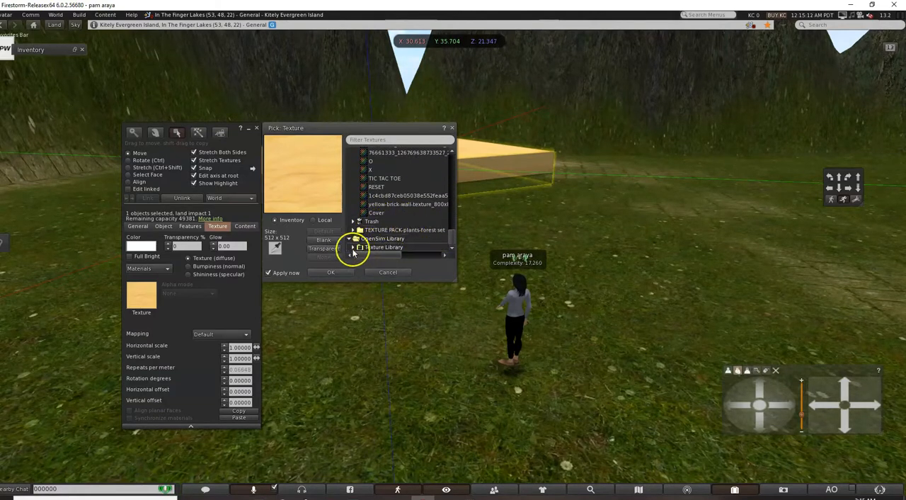
pyautogui.moveTo(450, 202); pyautogui.dragTo(446, 254)
pyautogui.click(369, 248)
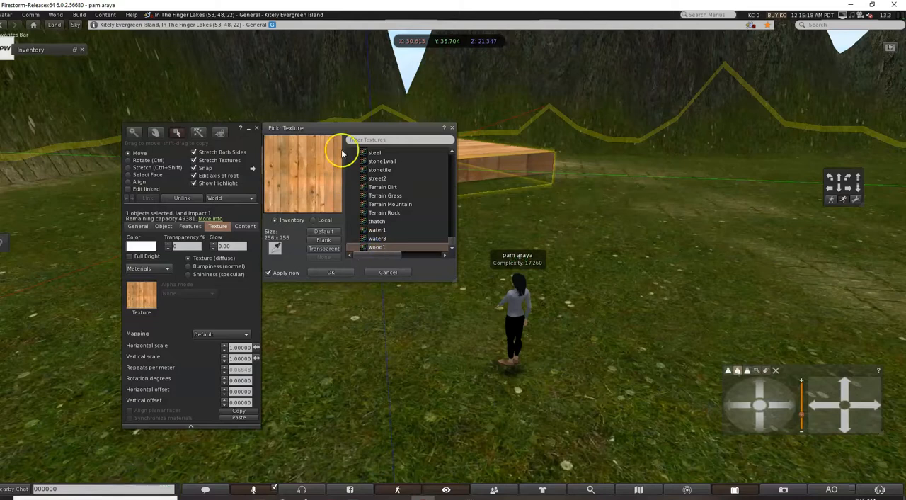
# Set the platform texture to 0.56648 repeats per meter with vertical offset -0.10004, trying Full Bright and turning it back off.
pyautogui.moveTo(343, 129); pyautogui.dragTo(365, 281)
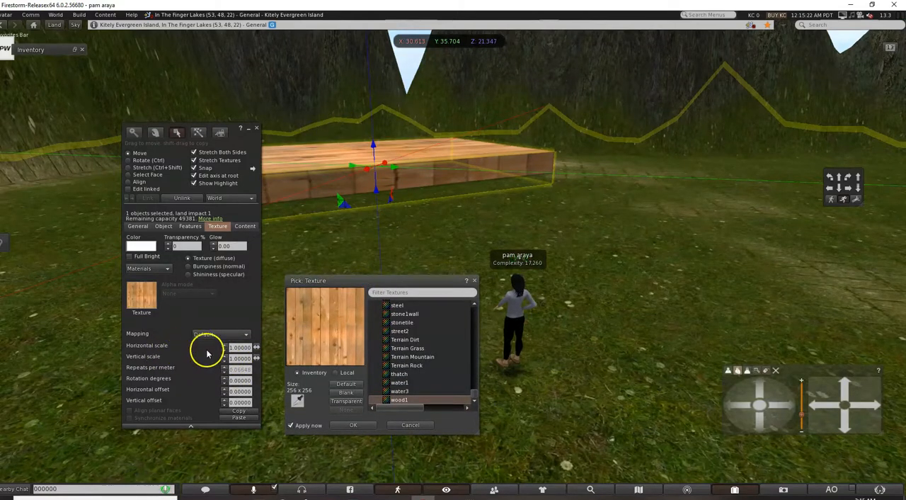
pyautogui.click(223, 371)
pyautogui.click(223, 370)
pyautogui.click(223, 370)
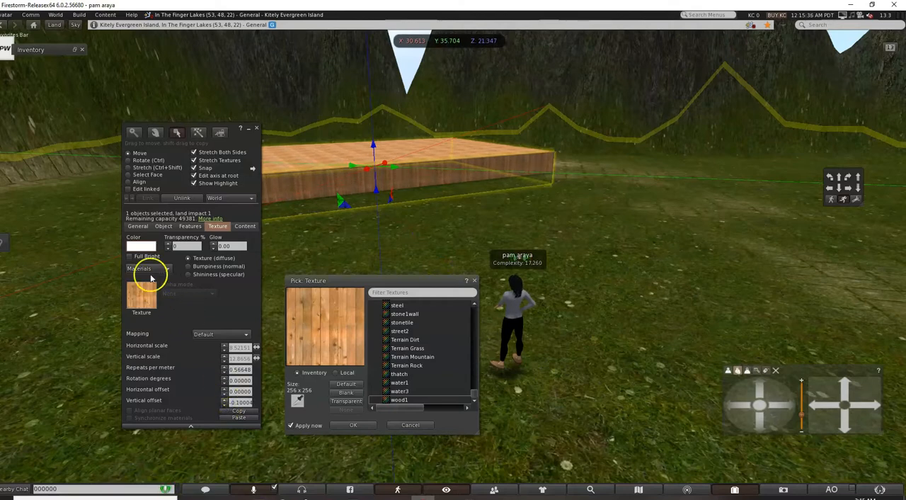
pyautogui.click(130, 256)
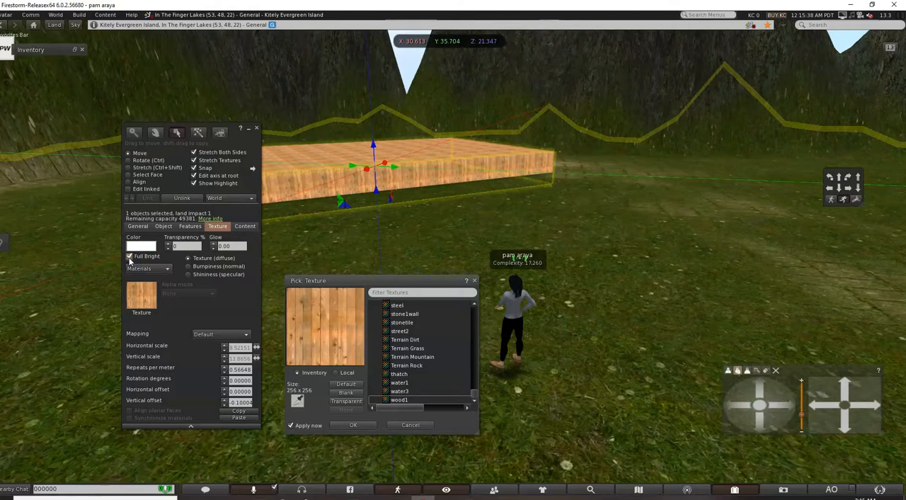
pyautogui.click(130, 257)
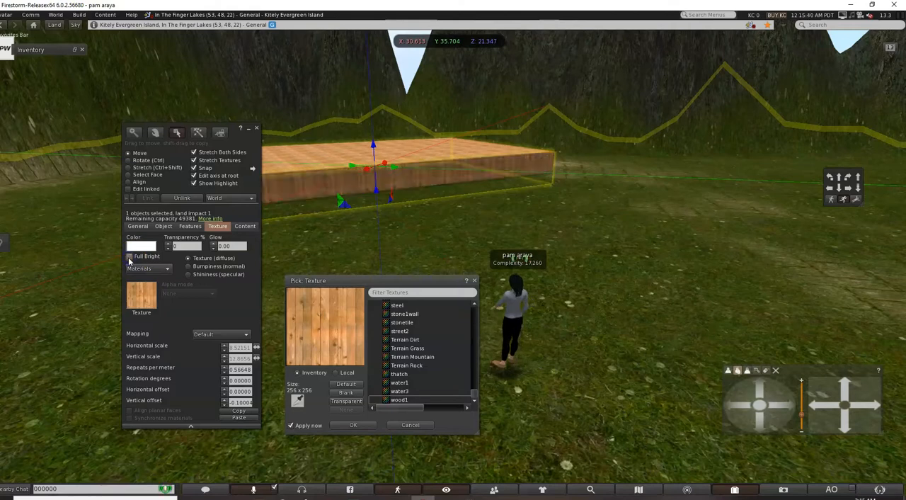
# Duplicate the wooden platform along the X axis, placing the copy at X 42.839.
pyautogui.click(249, 132)
pyautogui.click(338, 224)
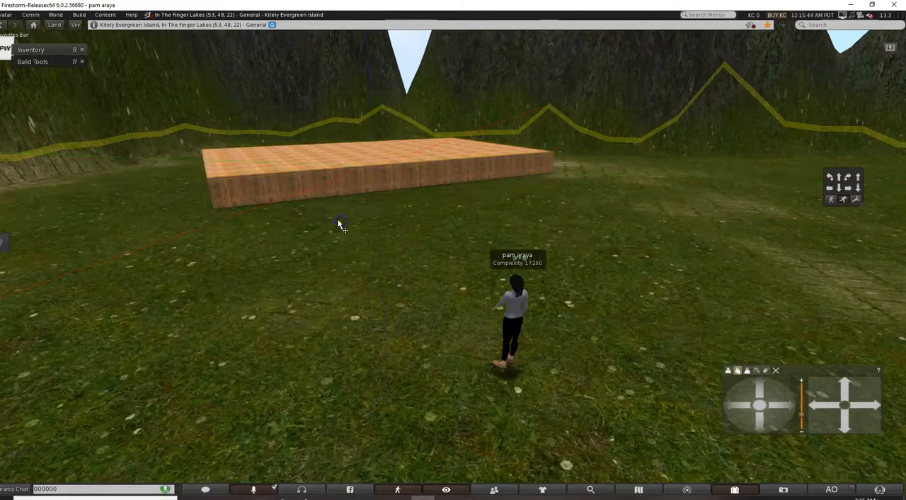
pyautogui.click(309, 189)
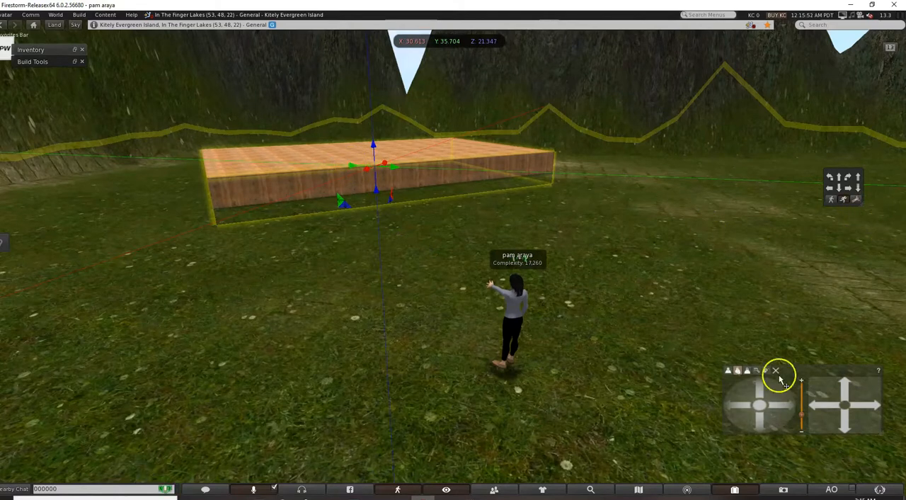
pyautogui.moveTo(759, 388); pyautogui.dragTo(760, 387)
pyautogui.moveTo(844, 386); pyautogui.dragTo(802, 393)
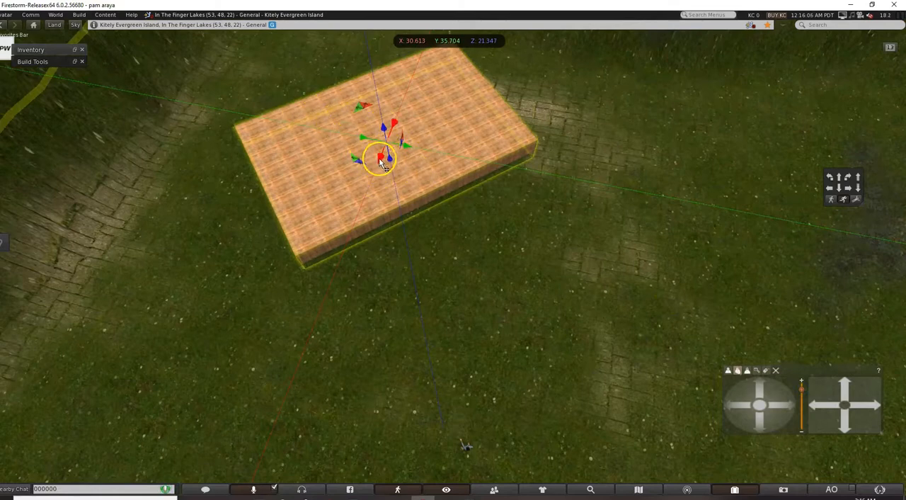
pyautogui.moveTo(380, 161); pyautogui.dragTo(380, 161)
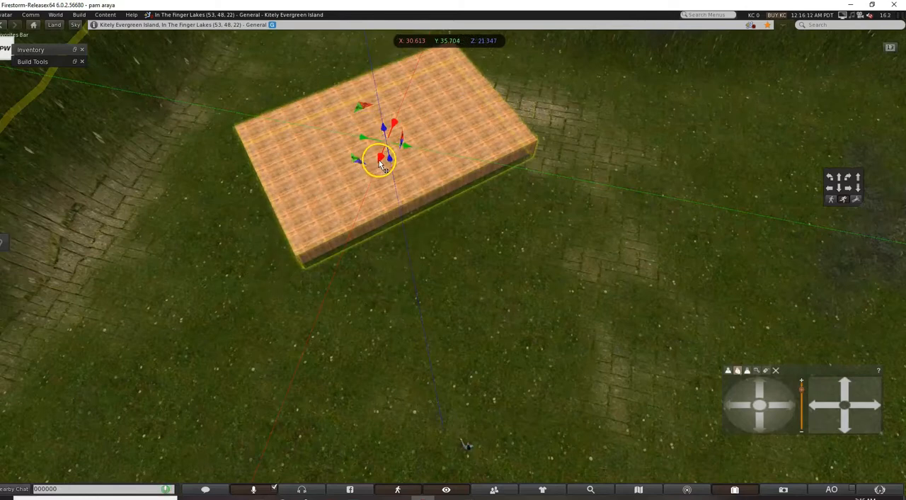
pyautogui.moveTo(383, 162); pyautogui.dragTo(318, 273)
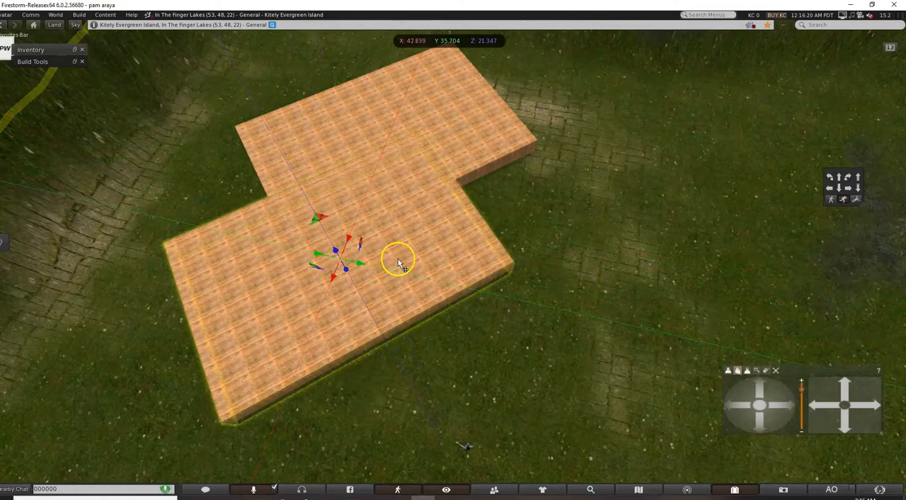
# Stretch the platform copy into a narrow strip of about 15.043 × 3.368 × 2.377 and set its texture to 1.01960 repeats per meter.
pyautogui.click(74, 62)
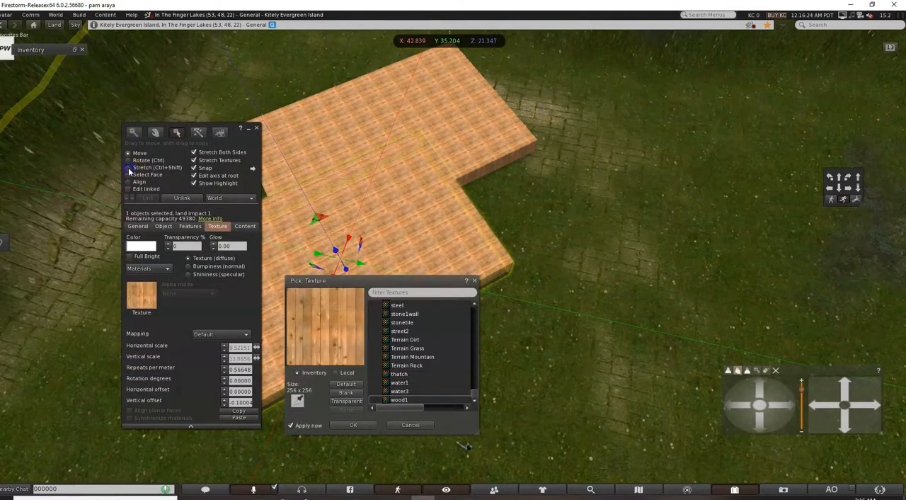
pyautogui.moveTo(461, 197); pyautogui.dragTo(351, 235)
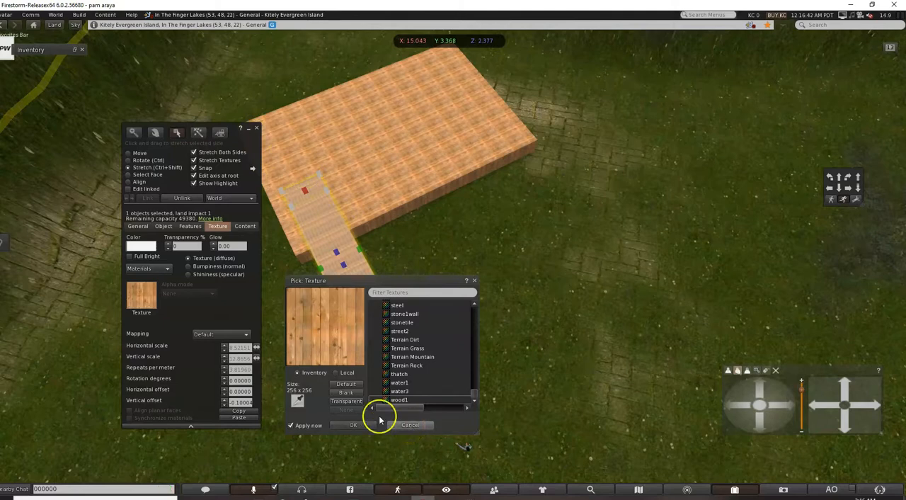
pyautogui.click(225, 374)
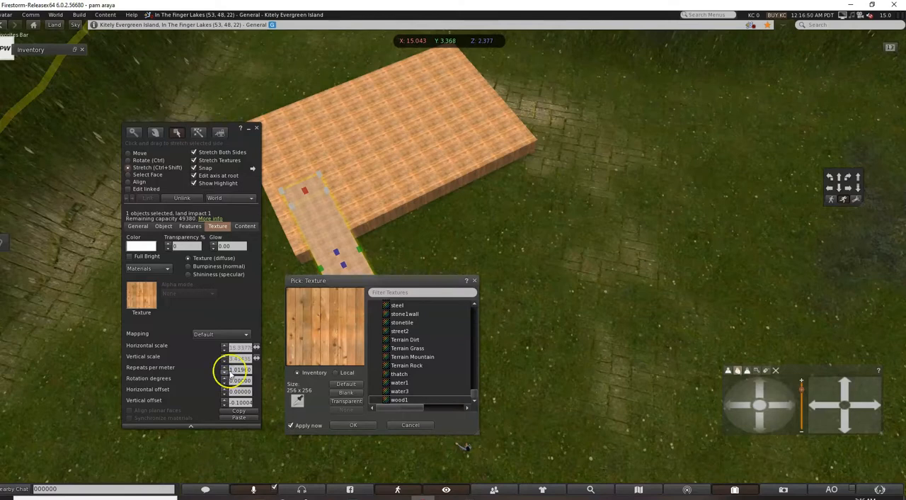
pyautogui.click(248, 131)
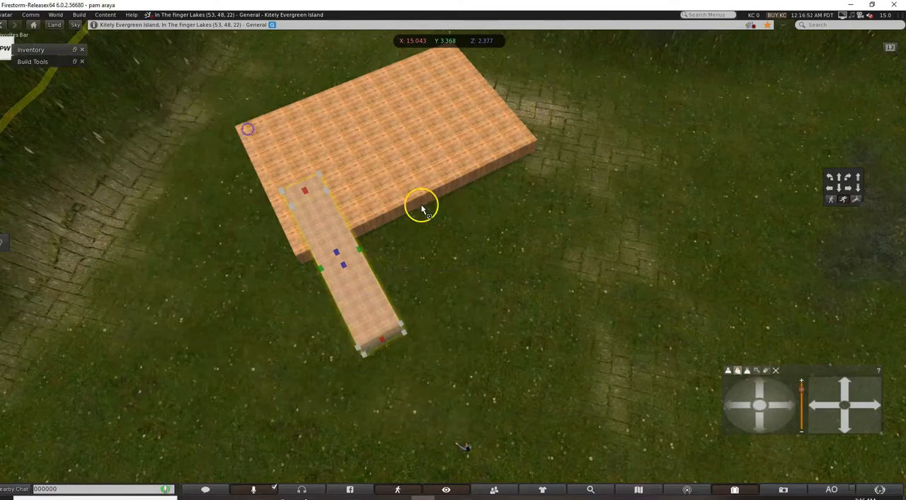
pyautogui.click(349, 272)
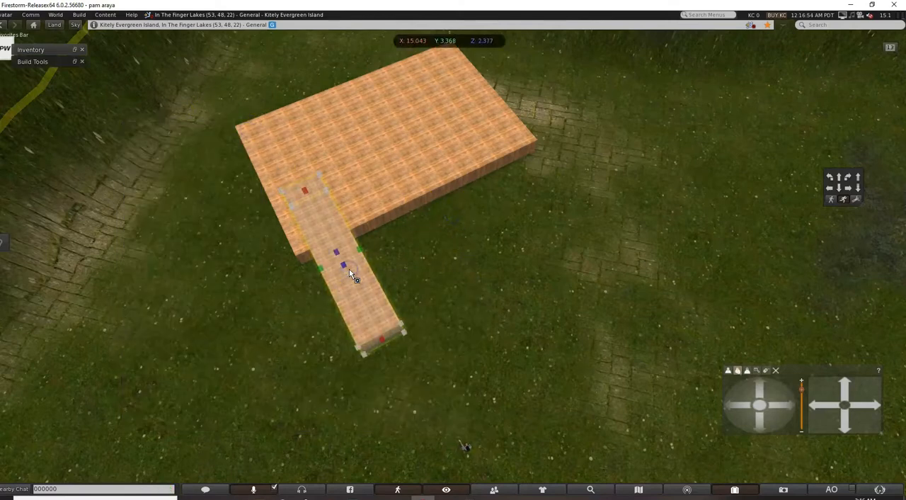
# Move the narrow wooden strip to the platform's short edge at X 38.500, Y 27.453 and finish editing it.
pyautogui.click(76, 62)
pyautogui.click(128, 153)
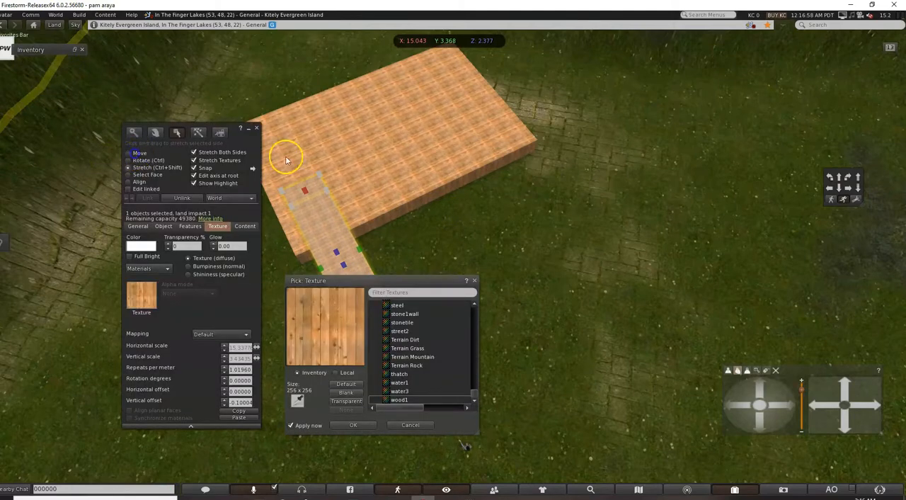
pyautogui.moveTo(356, 264); pyautogui.dragTo(300, 162)
pyautogui.moveTo(287, 201); pyautogui.dragTo(267, 213)
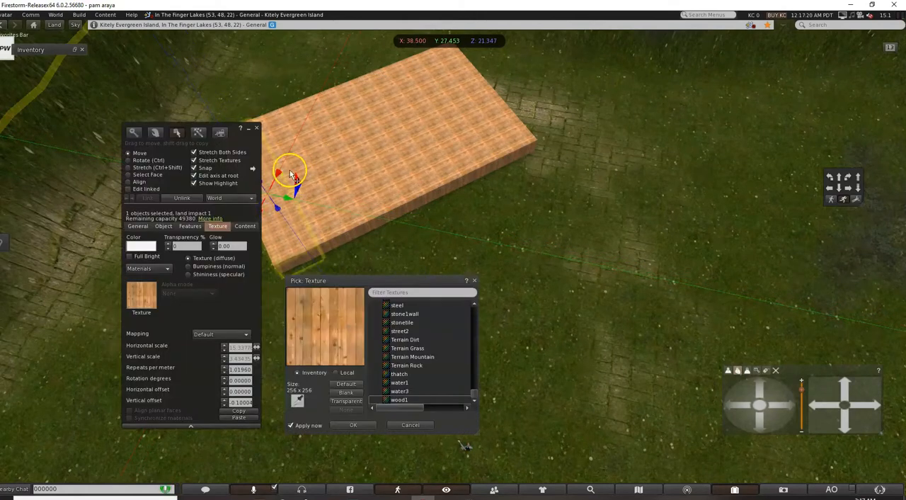
pyautogui.click(411, 425)
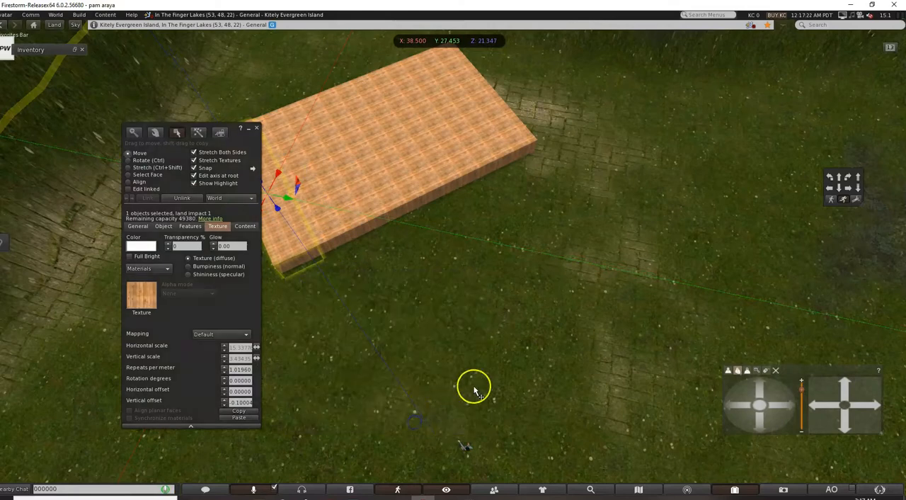
pyautogui.click(257, 129)
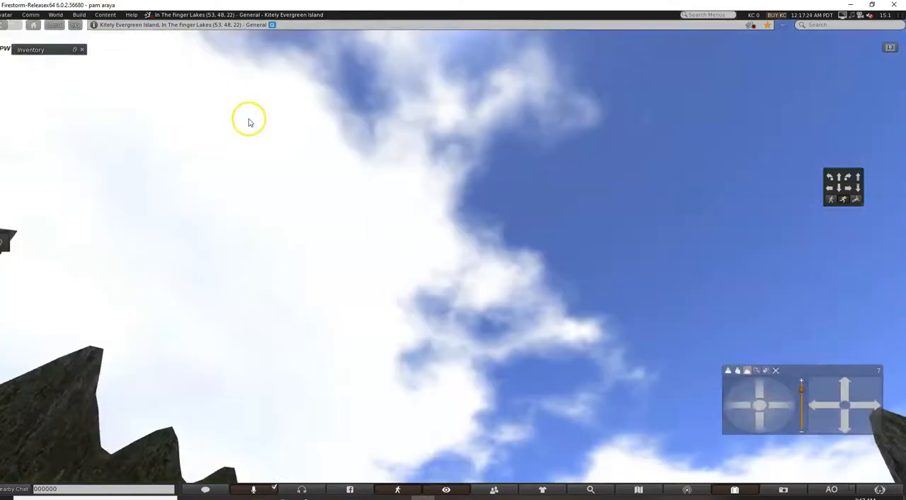
# Walk the avatar to the platform's end, reselect the narrow strip for editing and lower it to Z 20.968 as a step.
pyautogui.click(729, 370)
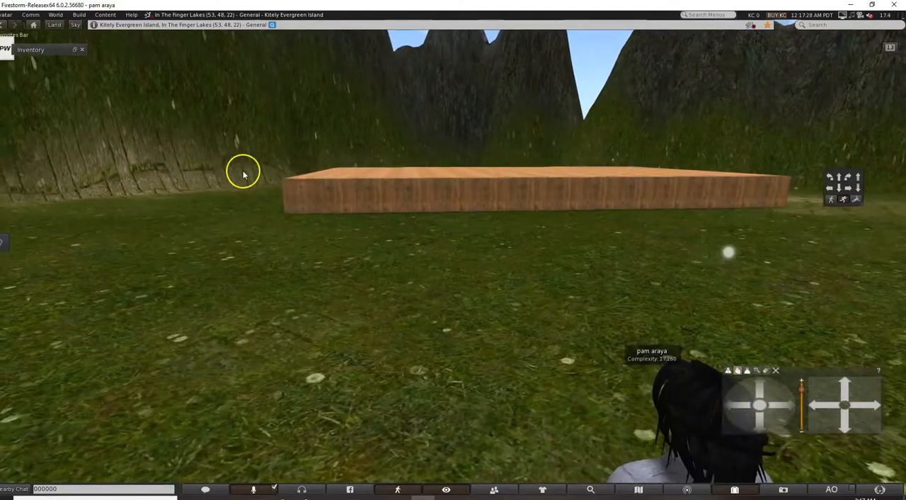
pyautogui.press('Left')
pyautogui.press('Up')
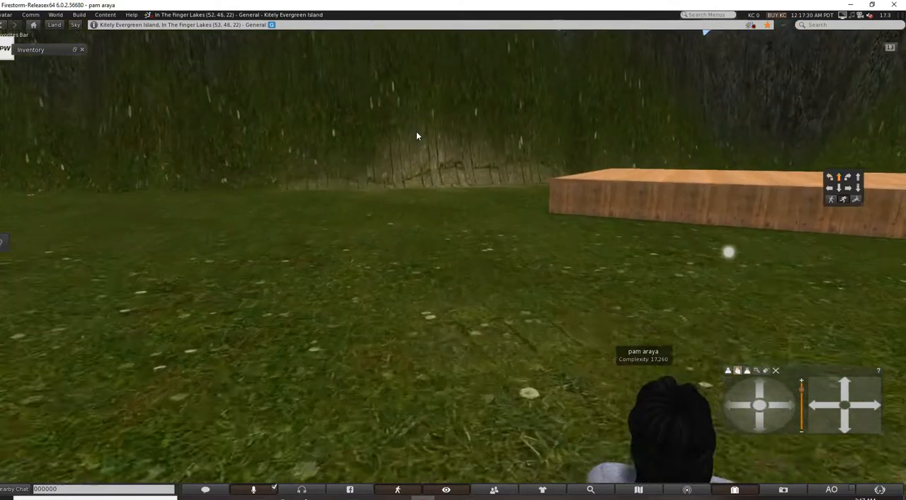
pyautogui.press('Right')
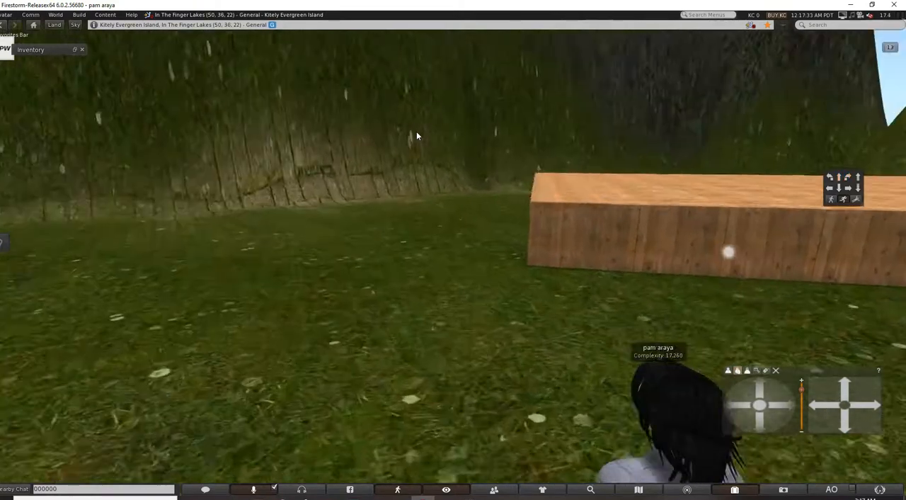
pyautogui.rightClick(572, 238)
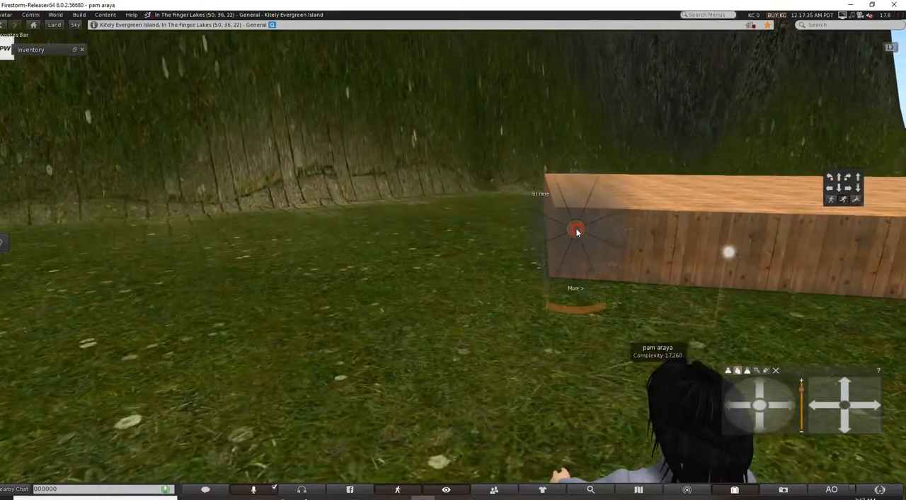
pyautogui.click(597, 251)
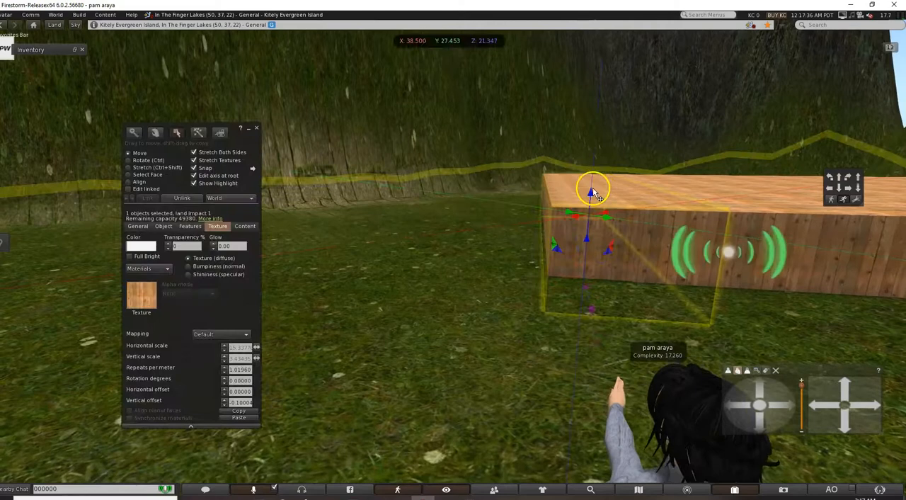
pyautogui.moveTo(591, 187); pyautogui.dragTo(591, 208)
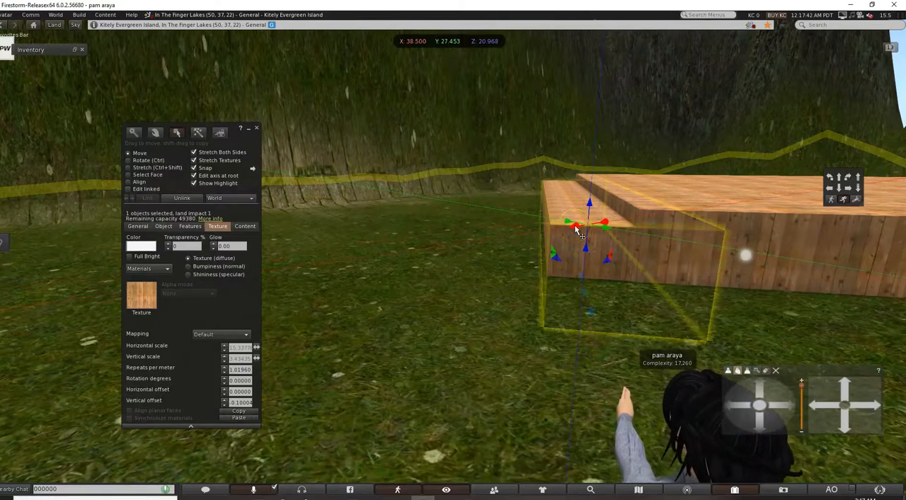
# Duplicate the step twice outward and downward, at X 40.139, Y 25.770, Z 20.592 and X 41.989, Y 23.840, Z 20.320.
pyautogui.moveTo(576, 228); pyautogui.dragTo(527, 214)
pyautogui.click(578, 233)
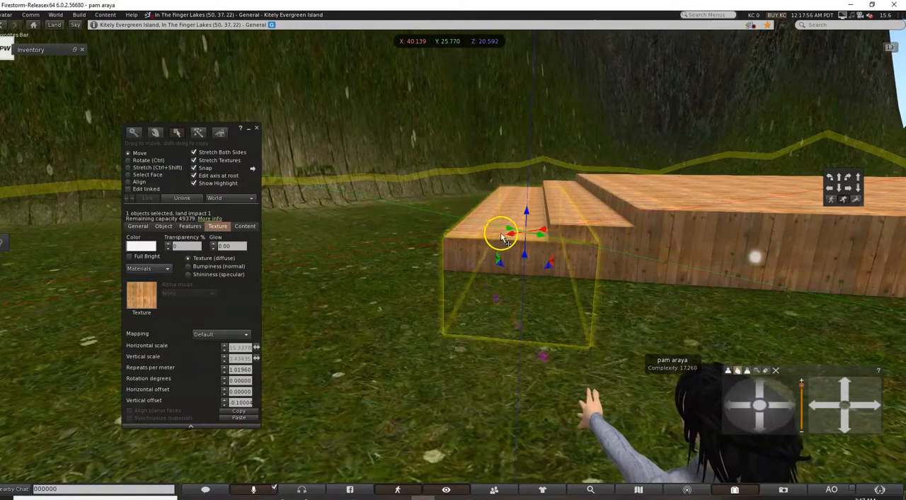
pyautogui.moveTo(516, 239); pyautogui.dragTo(459, 211)
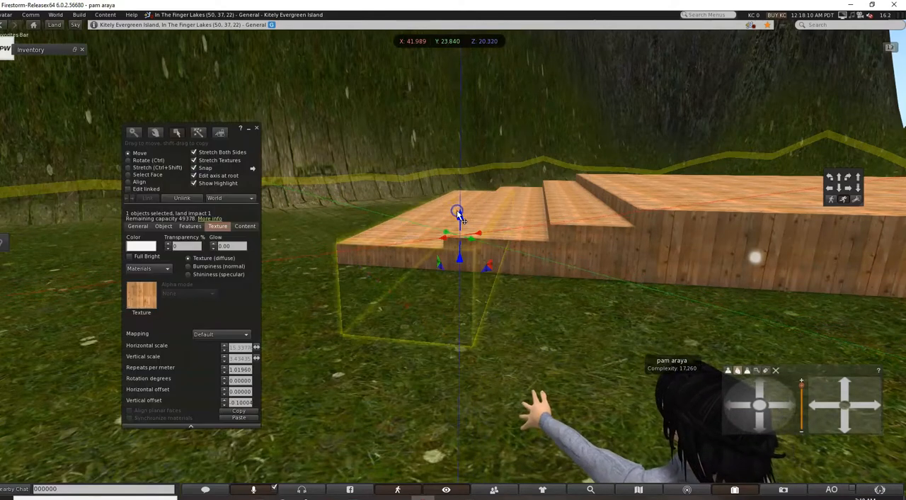
# Duplicate the lowest step outward once more and place the copy at X 43.688, Y 22.202, Z 20.057.
pyautogui.click(400, 240)
pyautogui.click(394, 254)
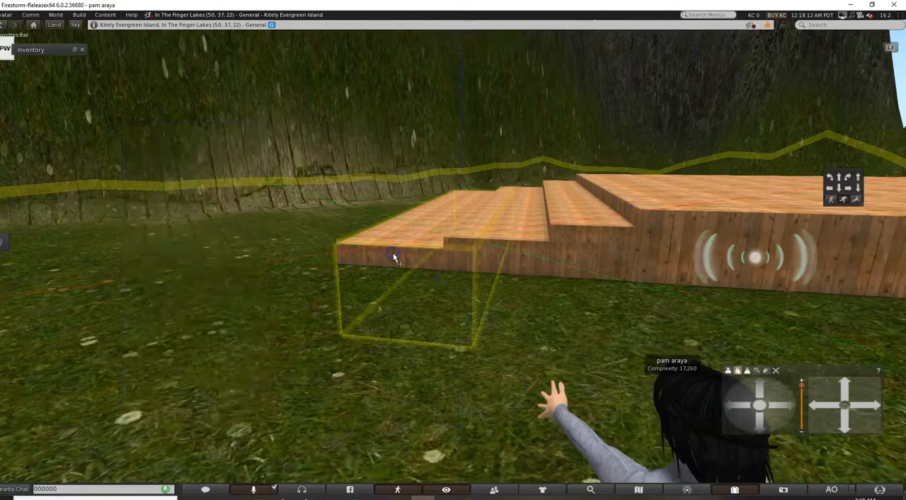
pyautogui.moveTo(442, 235); pyautogui.dragTo(419, 235)
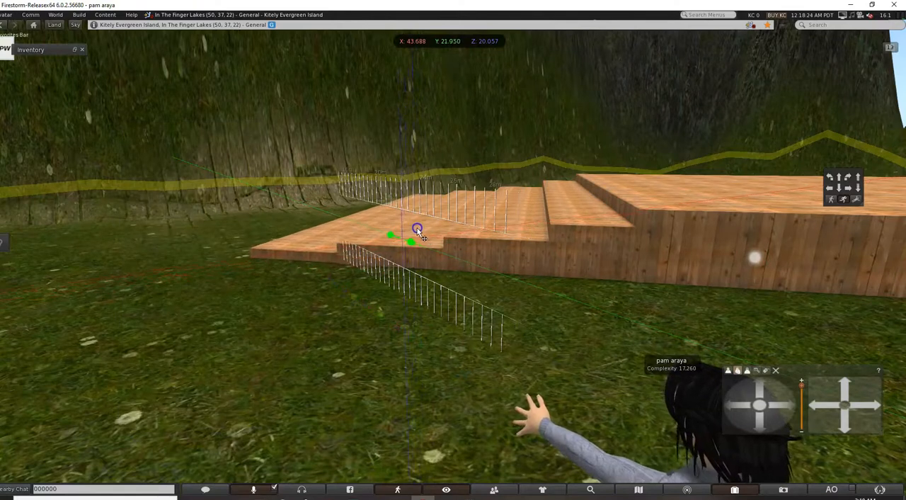
pyautogui.moveTo(419, 238); pyautogui.dragTo(417, 238)
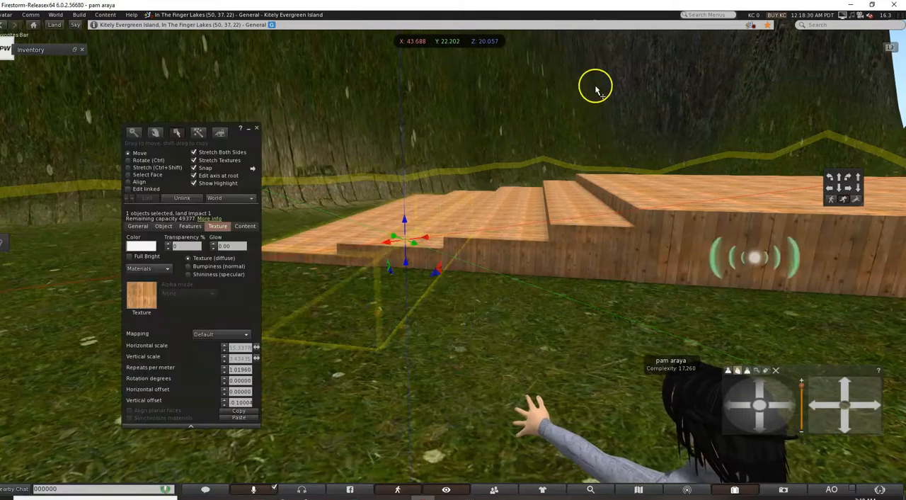
# Finish editing the lowest step and walk the avatar around and up the wooden staircase to check the steps against the platform.
pyautogui.press('Down')
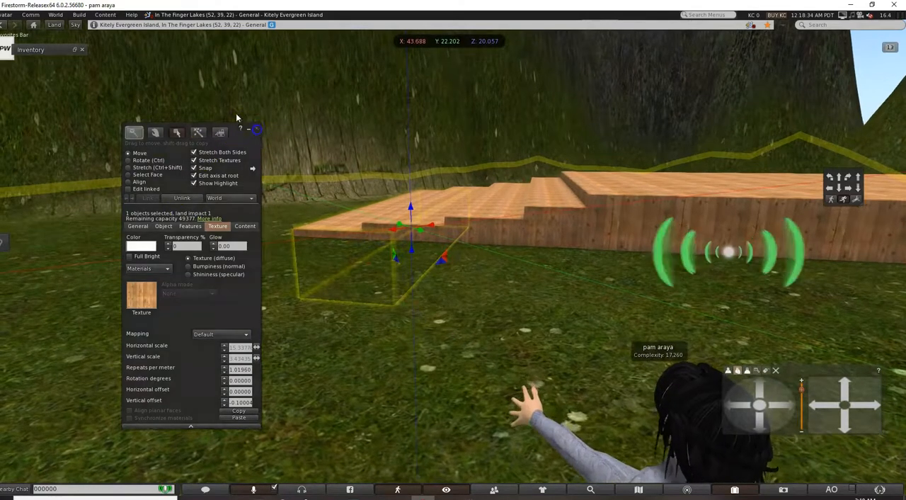
pyautogui.click(257, 129)
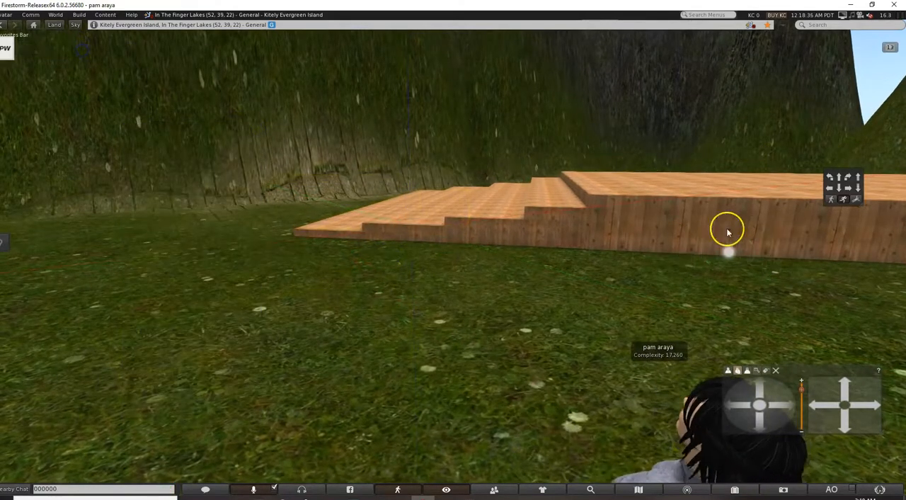
pyautogui.press('Left')
pyautogui.press('Up')
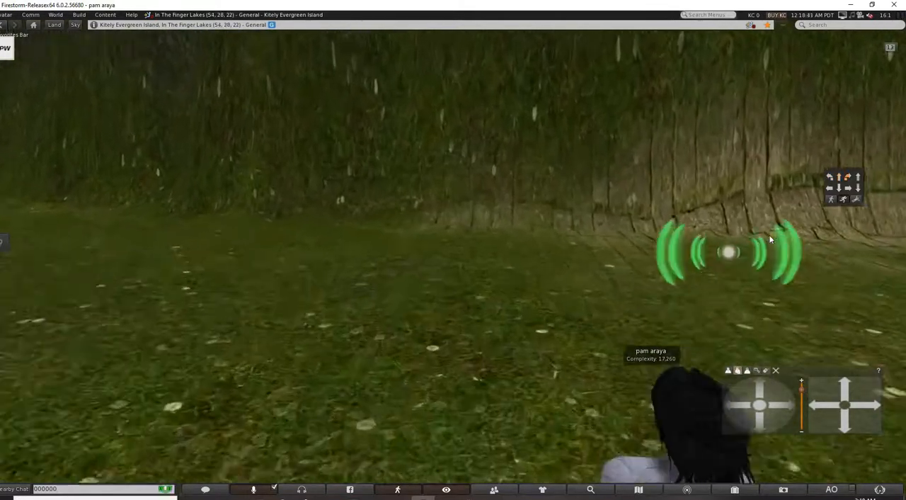
pyautogui.press('Right')
pyautogui.press('Left')
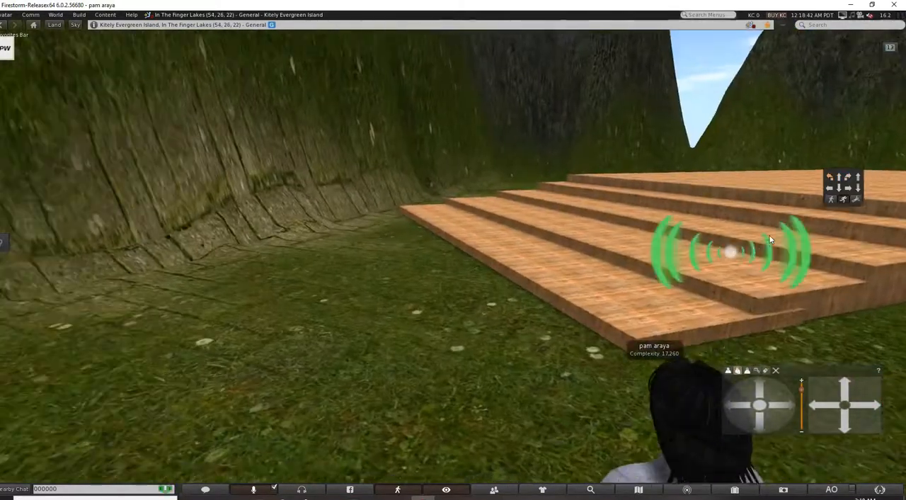
pyautogui.press('Right')
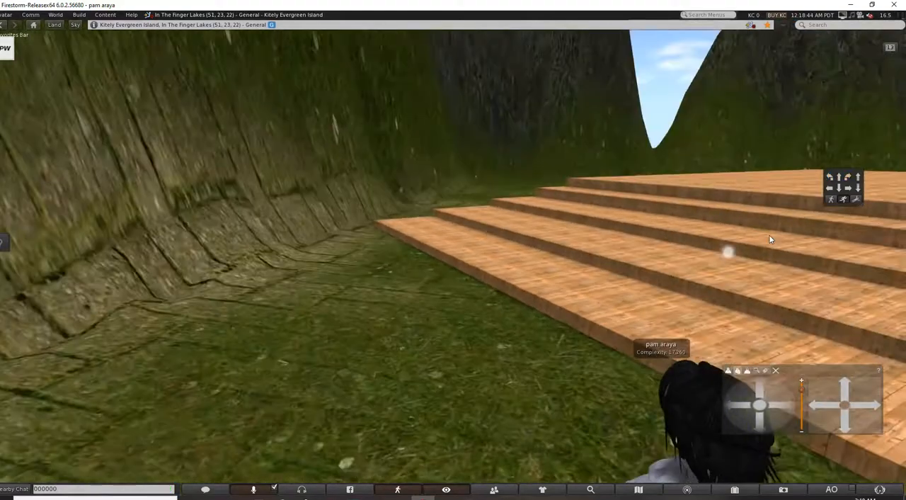
pyautogui.press('Up')
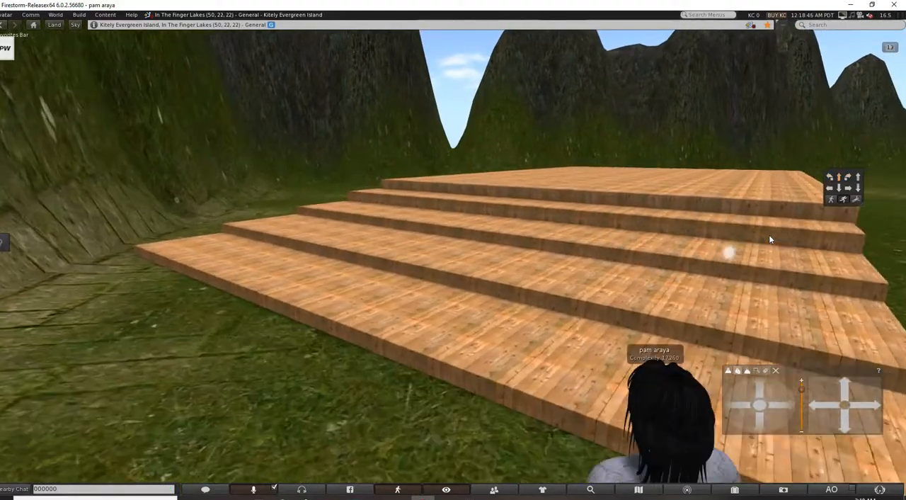
pyautogui.press('Right')
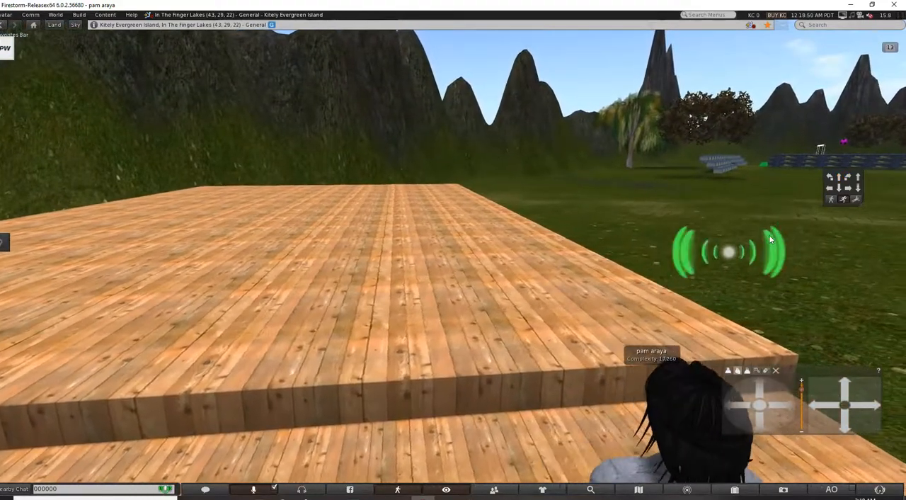
pyautogui.press('Down')
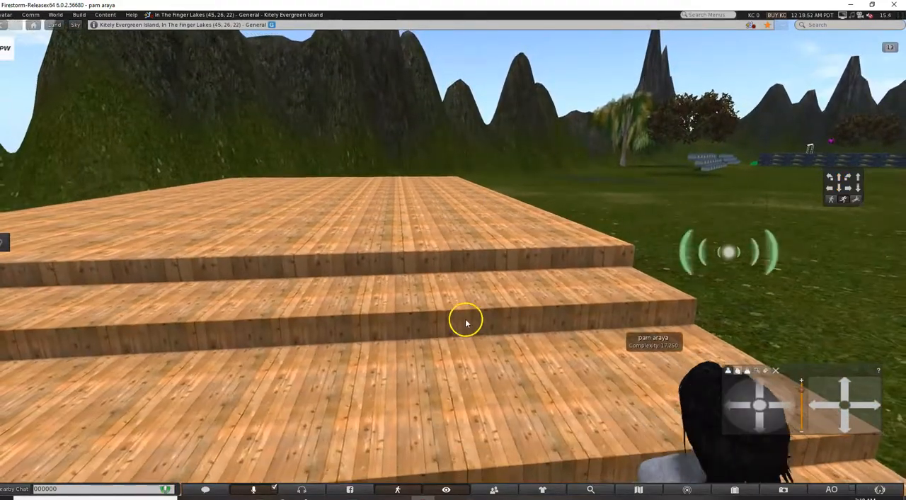
# Open the step nearest the platform for editing and lower it to Z 20.852, keeping the build window clear of the view.
pyautogui.rightClick(456, 320)
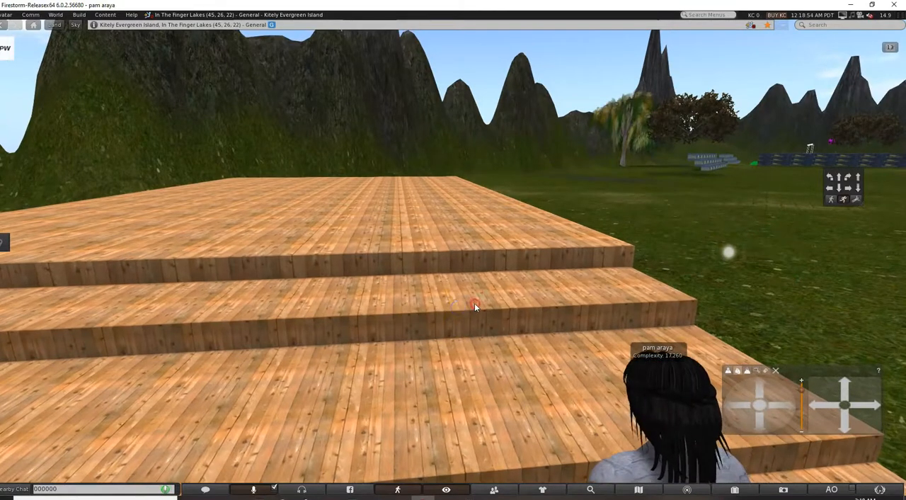
pyautogui.rightClick(475, 303)
pyautogui.click(485, 320)
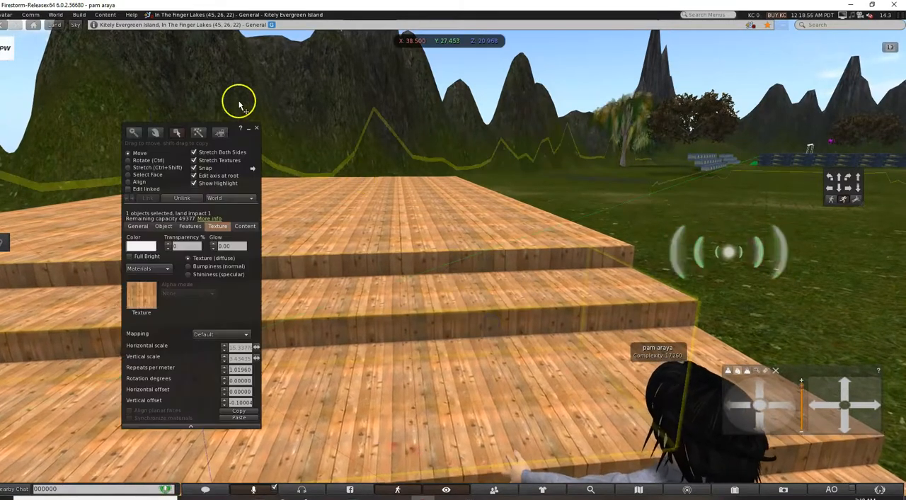
pyautogui.moveTo(230, 136); pyautogui.dragTo(893, 152)
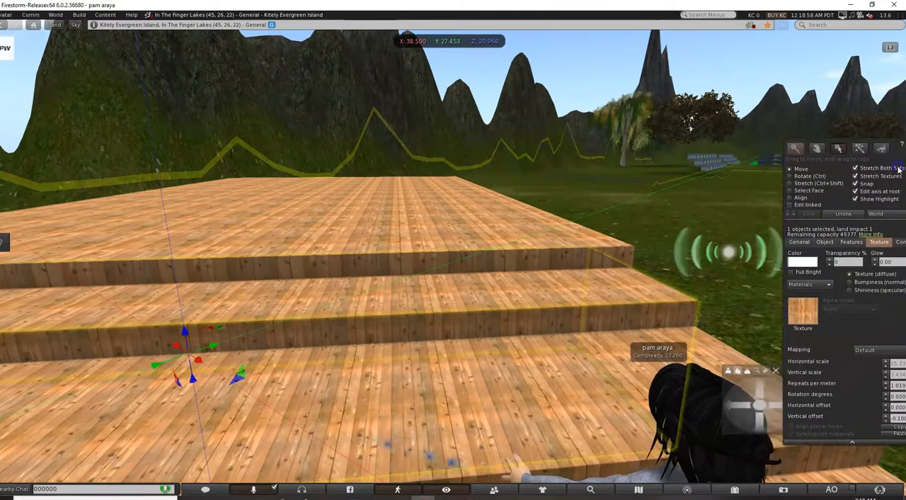
pyautogui.moveTo(183, 330); pyautogui.dragTo(184, 339)
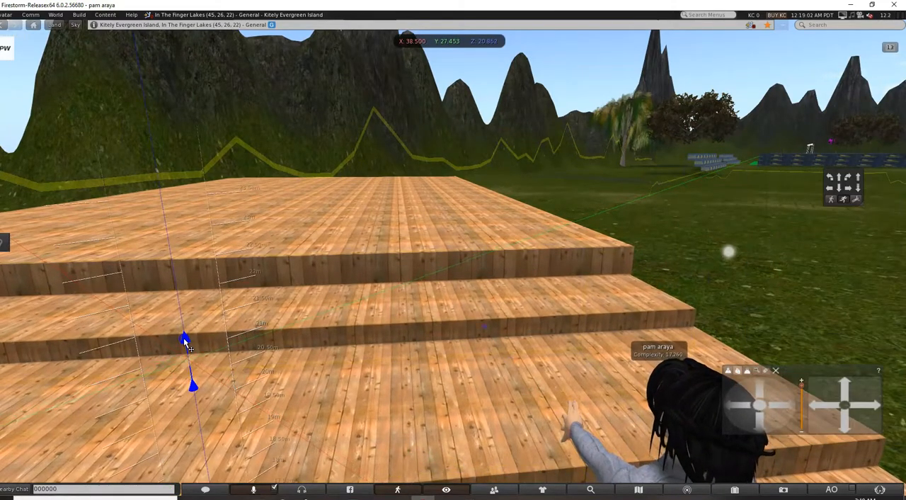
# Lower the main wooden platform slightly to even out its height above the top step, and deselect it.
pyautogui.click(429, 251)
pyautogui.moveTo(318, 198); pyautogui.dragTo(319, 208)
pyautogui.click(591, 66)
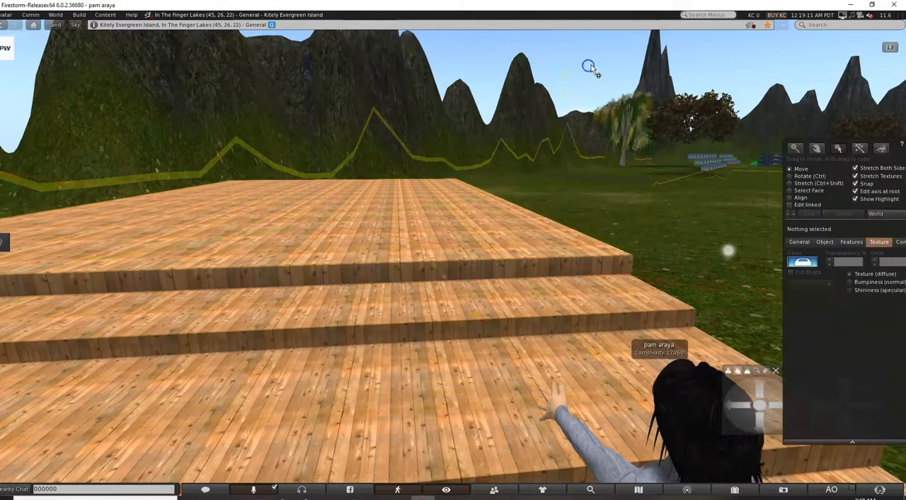
# Walk the avatar onto the platform and examine the deck, its stairs and the surrounding field from all sides.
pyautogui.press('Up')
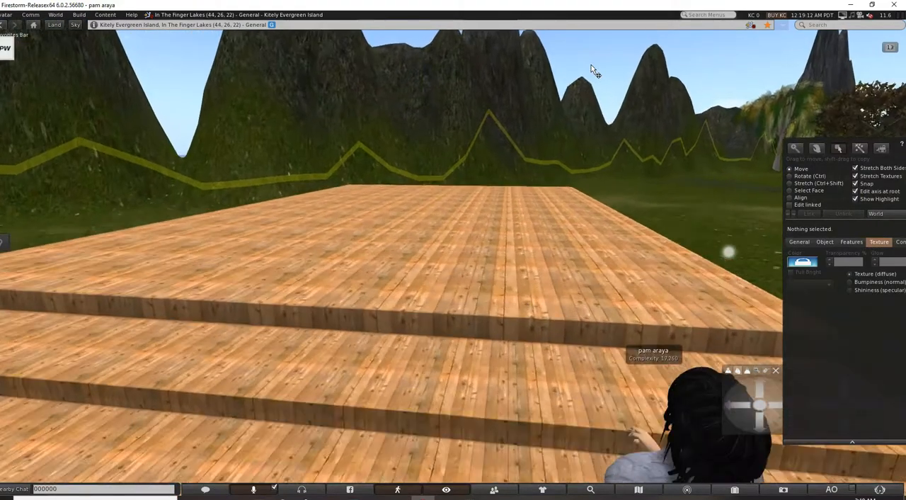
pyautogui.press('Up')
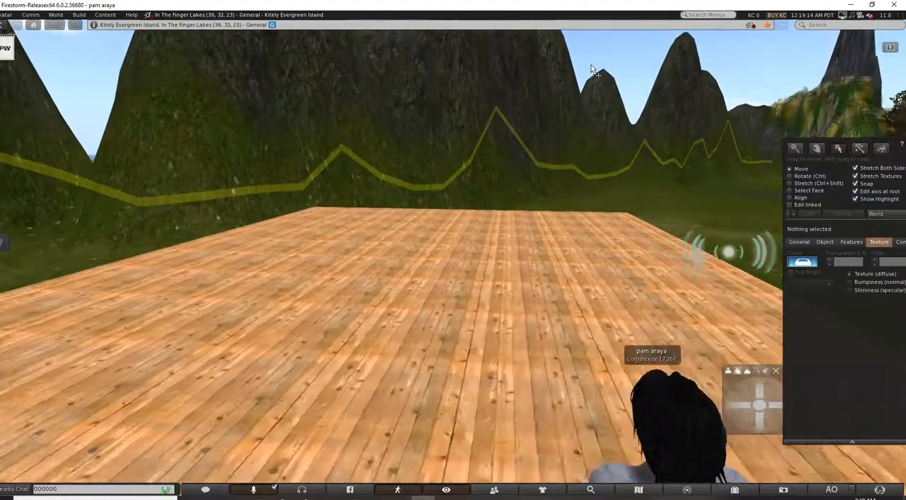
pyautogui.press('Right')
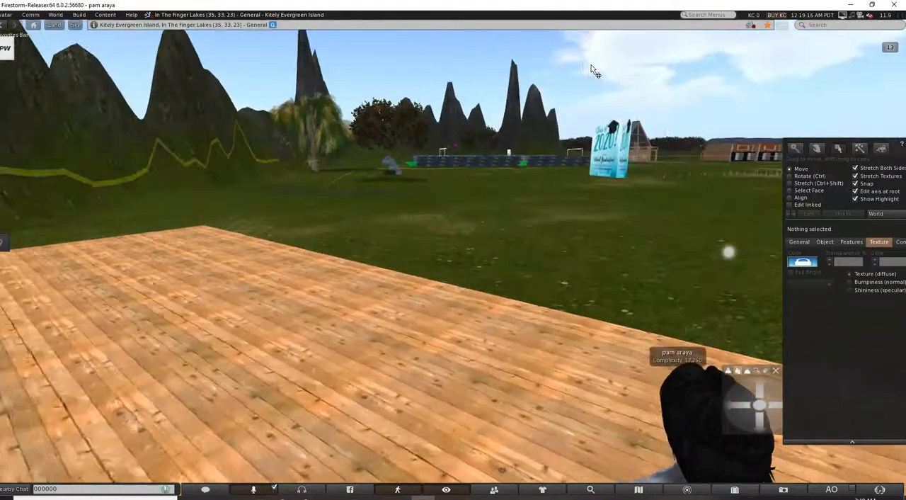
pyautogui.press('Right')
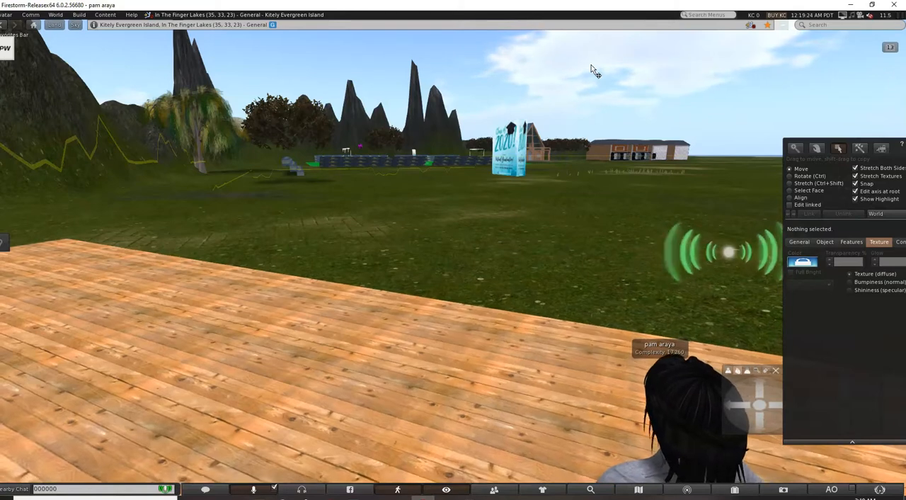
pyautogui.click(577, 181)
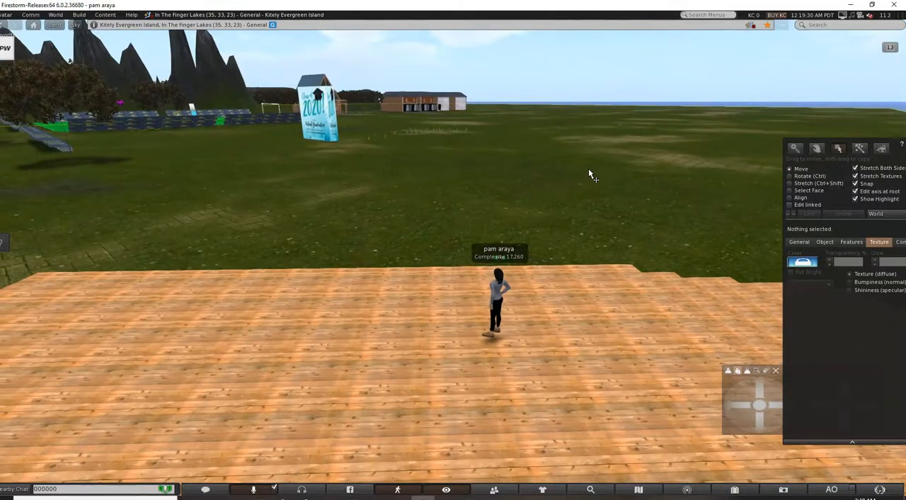
pyautogui.click(519, 205)
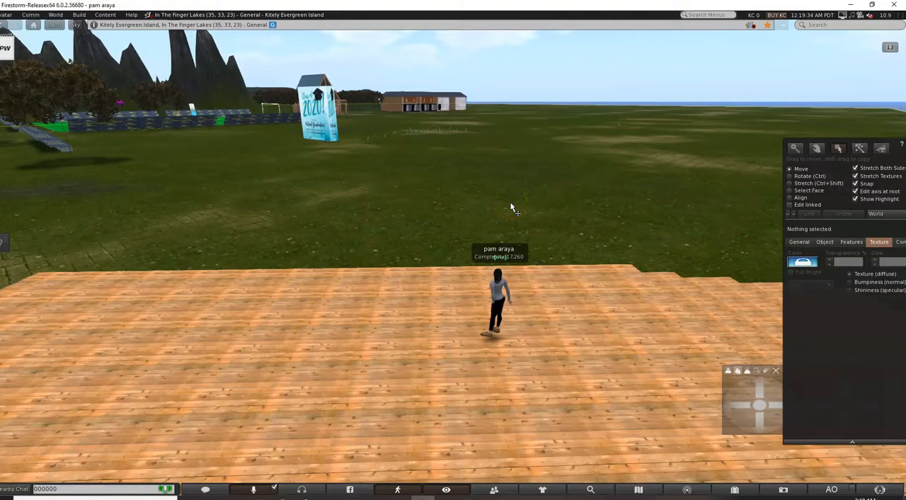
pyautogui.press('Right')
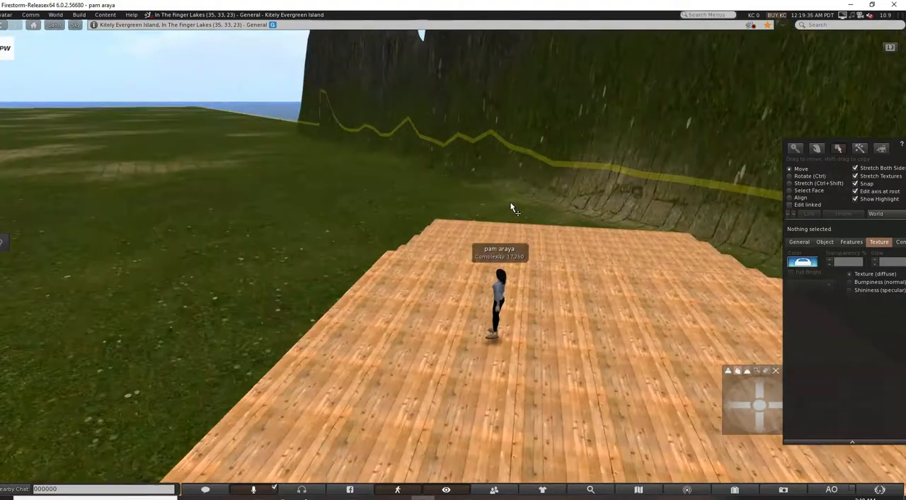
pyautogui.press('Right')
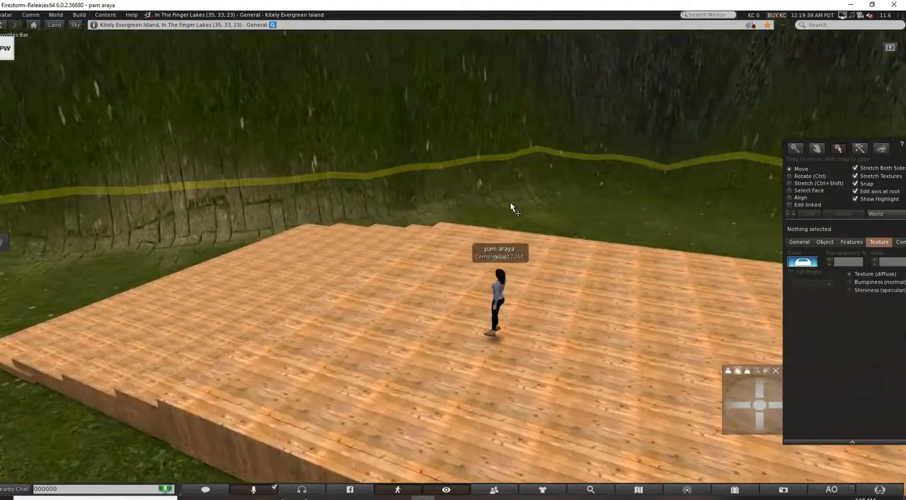
pyautogui.press('Right')
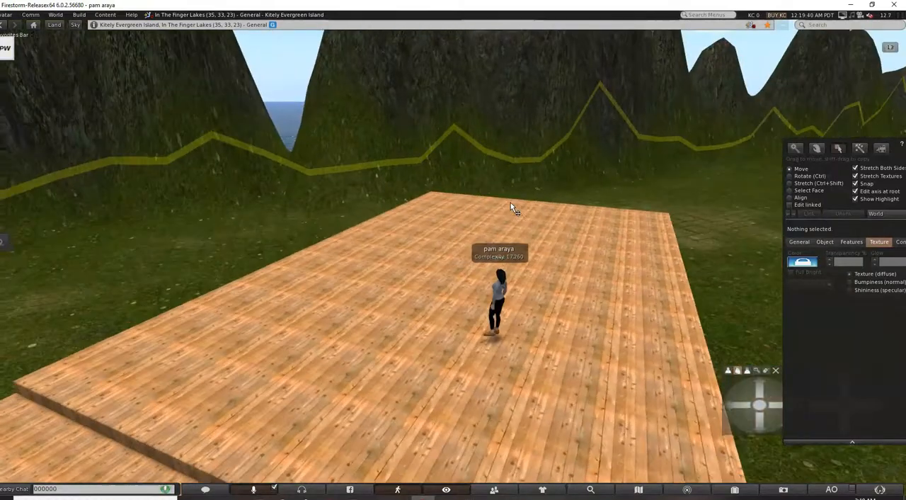
pyautogui.press('Right')
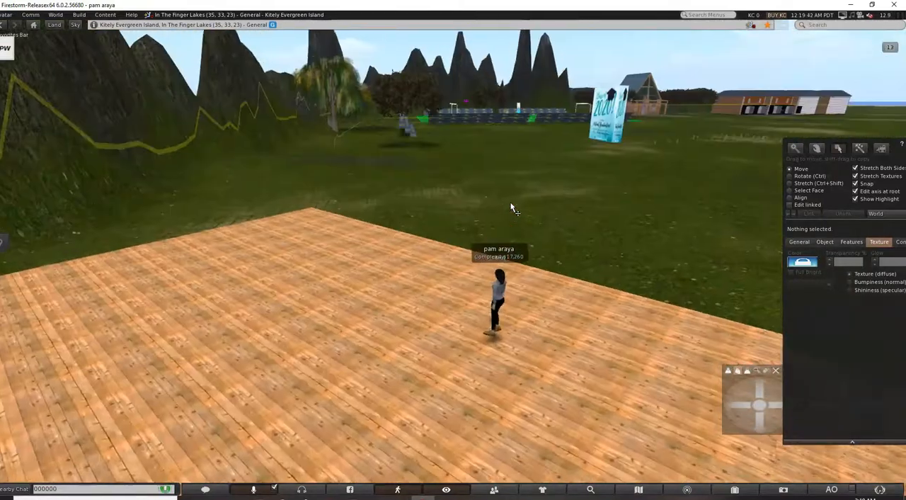
pyautogui.press('Right')
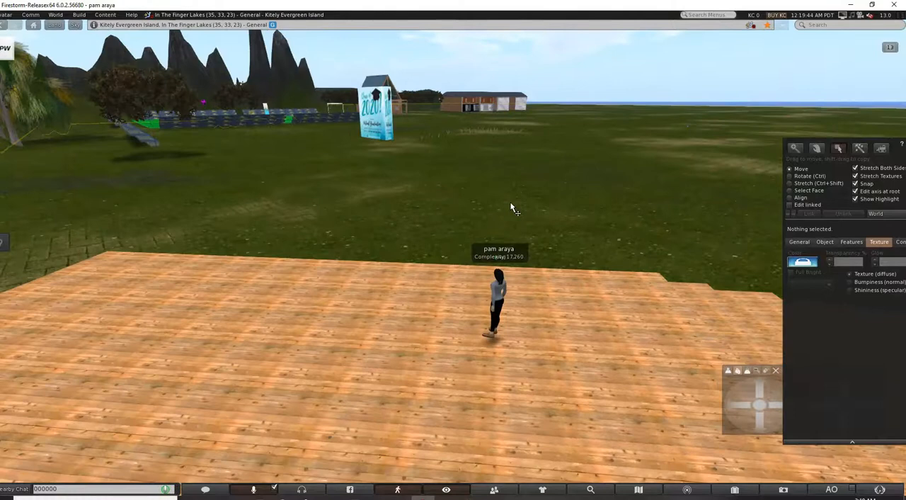
# Examine the whole platform and staircase from directly above, and close the build window to clear the view.
pyautogui.moveTo(761, 387); pyautogui.dragTo(761, 386)
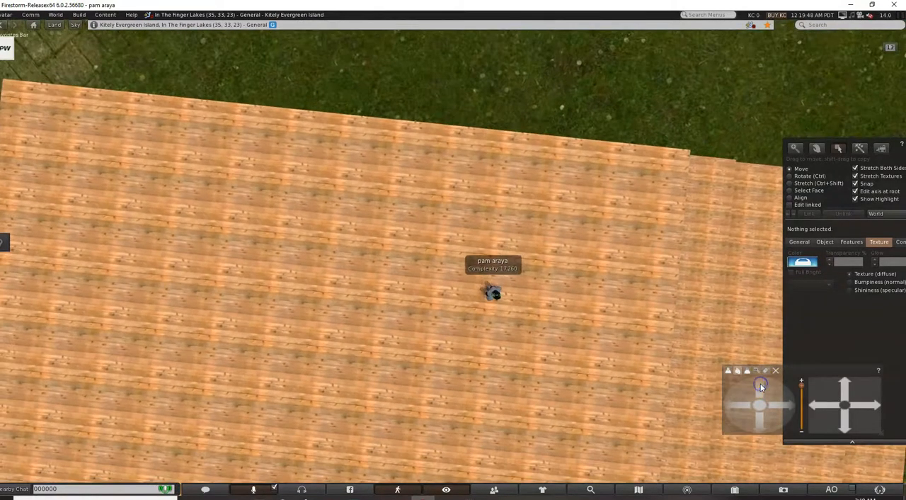
pyautogui.scroll(-3, 637, 281)
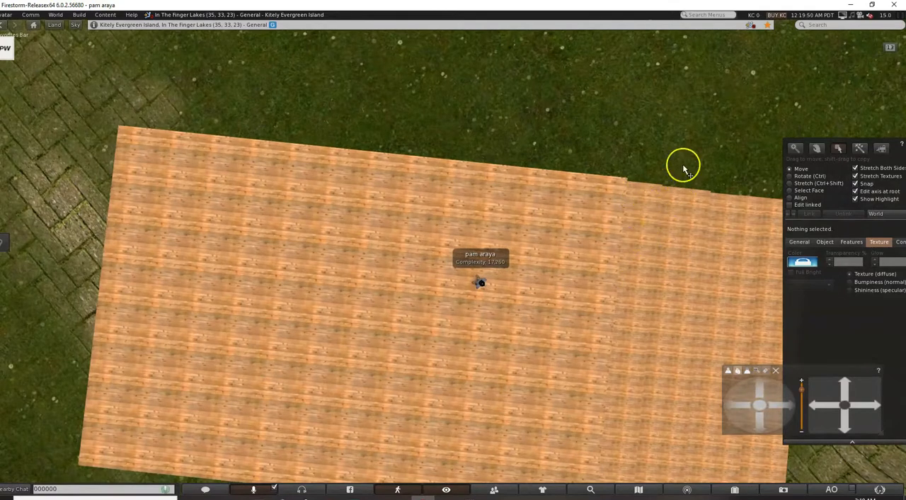
pyautogui.moveTo(662, 163); pyautogui.dragTo(839, 378)
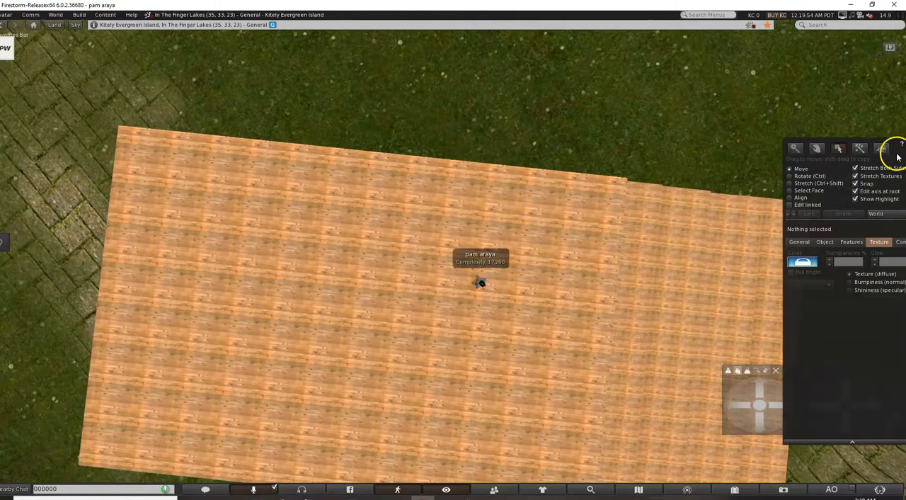
pyautogui.moveTo(898, 157); pyautogui.dragTo(838, 154)
pyautogui.click(860, 142)
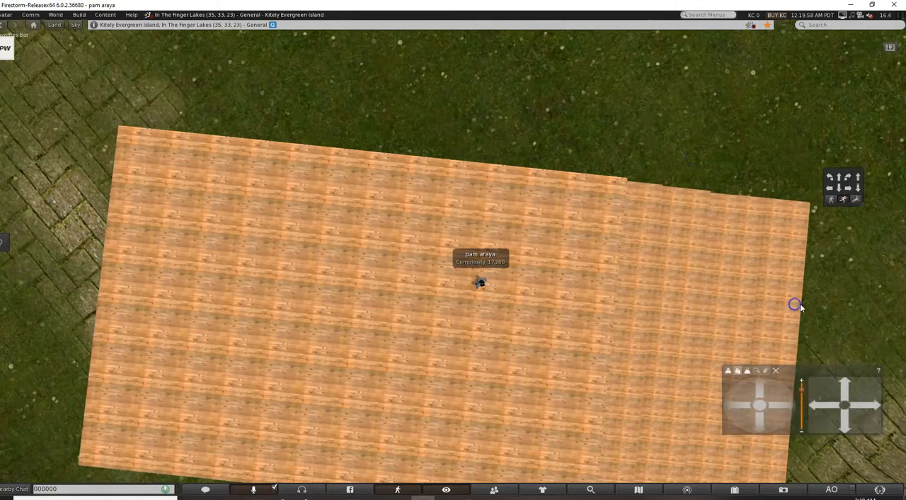
pyautogui.scroll(3, 590, 261)
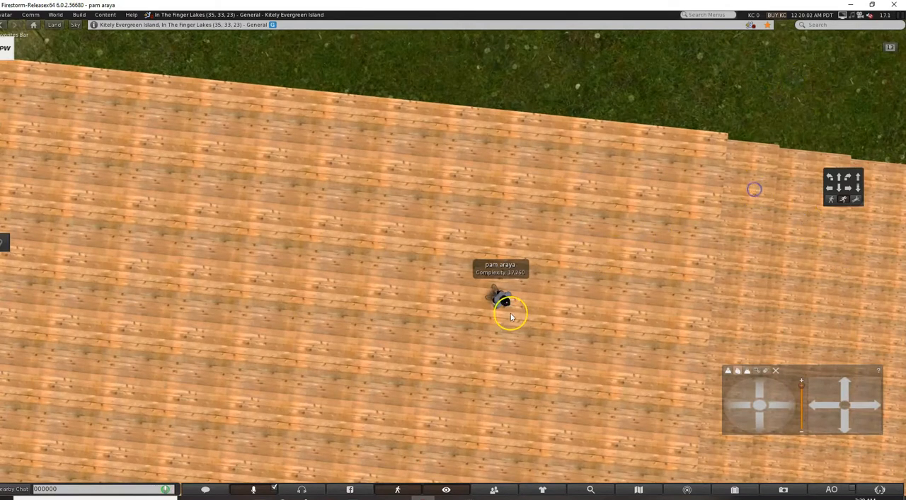
# Return to the view behind the avatar, face the stairs and inspect the platform's wooden floor up close.
pyautogui.press('Escape')
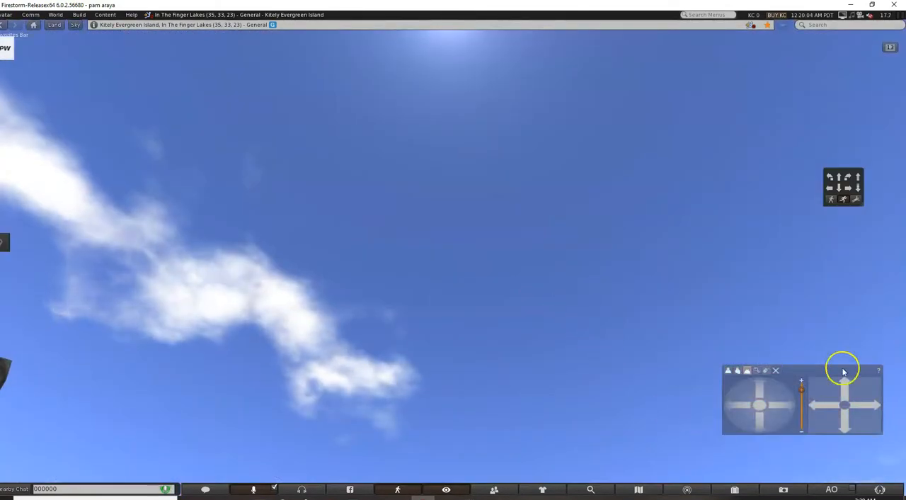
pyautogui.click(739, 371)
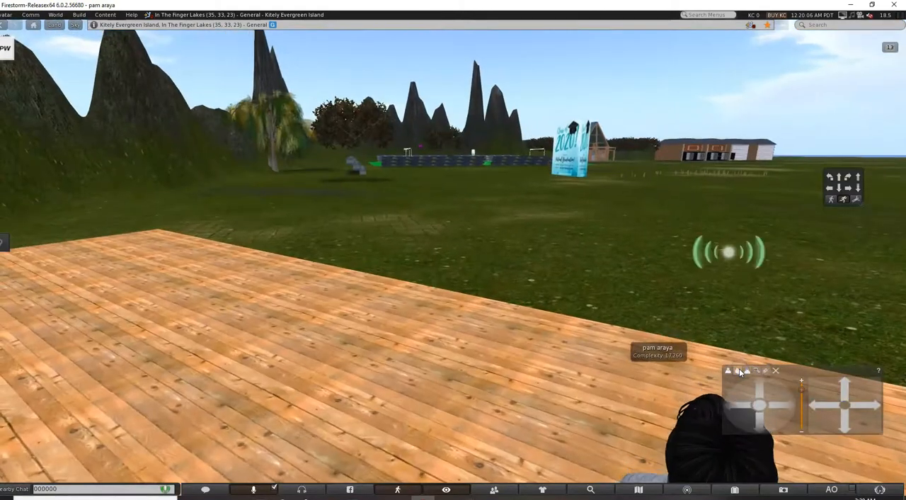
pyautogui.press('Right')
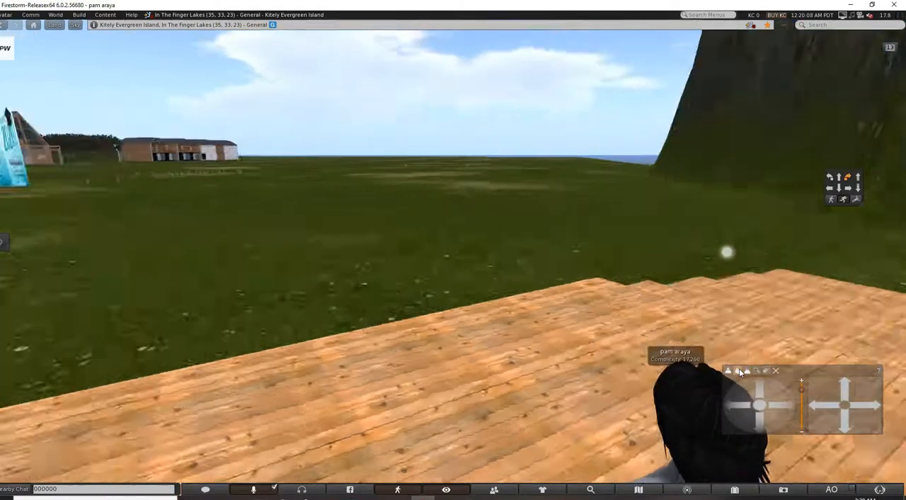
pyautogui.press('Right')
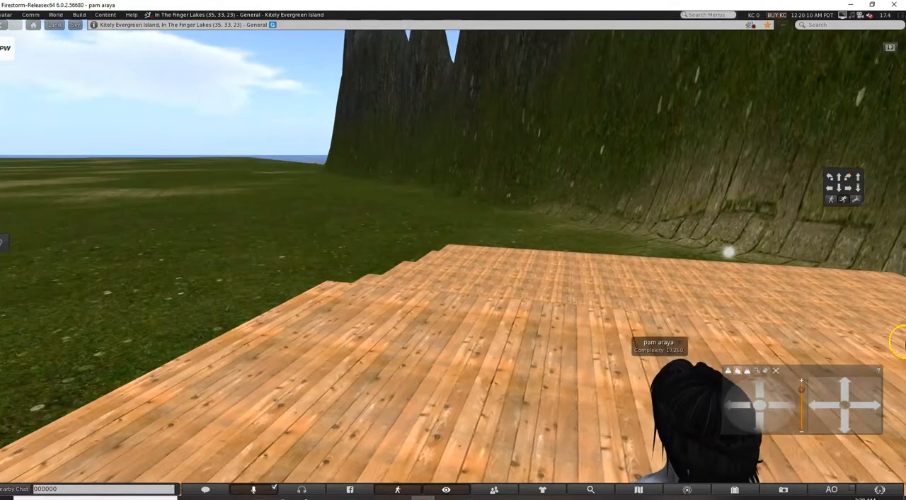
pyautogui.click(715, 402)
pyautogui.click(757, 389)
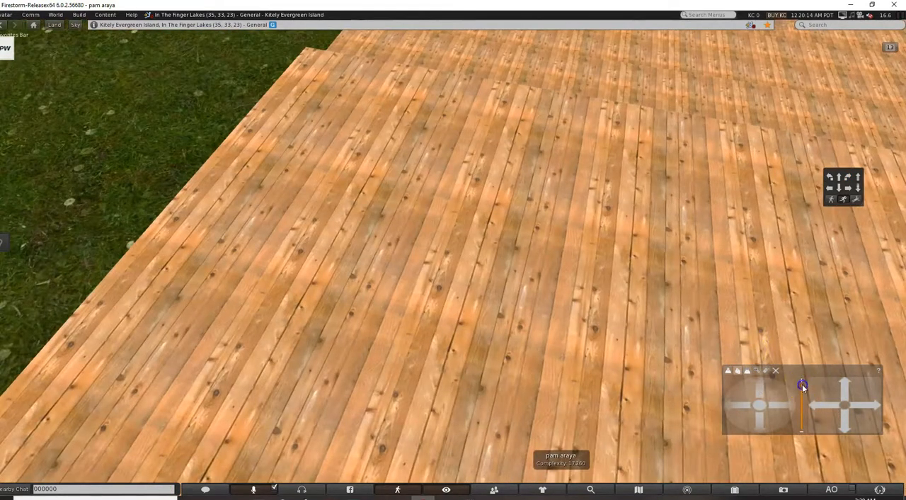
pyautogui.moveTo(803, 387); pyautogui.dragTo(802, 385)
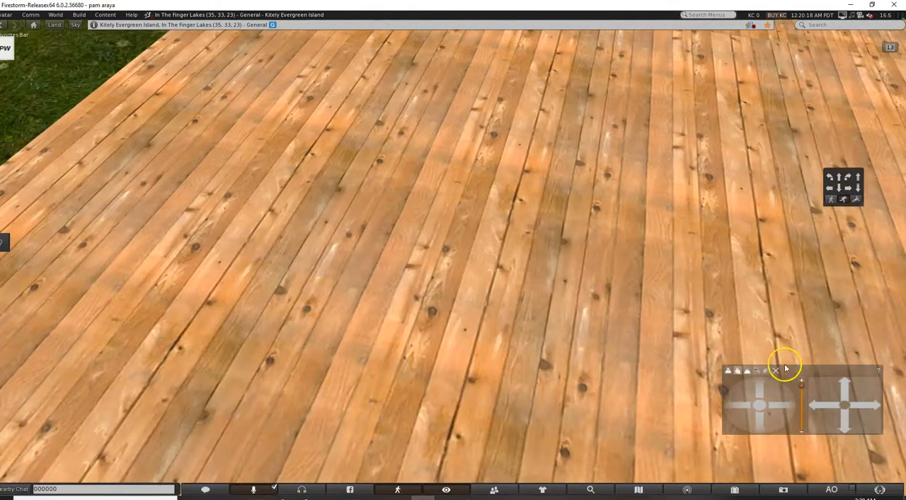
# Select the four wooden stair pieces at the front of the platform and link them into one object.
pyautogui.click(736, 372)
pyautogui.press('Up')
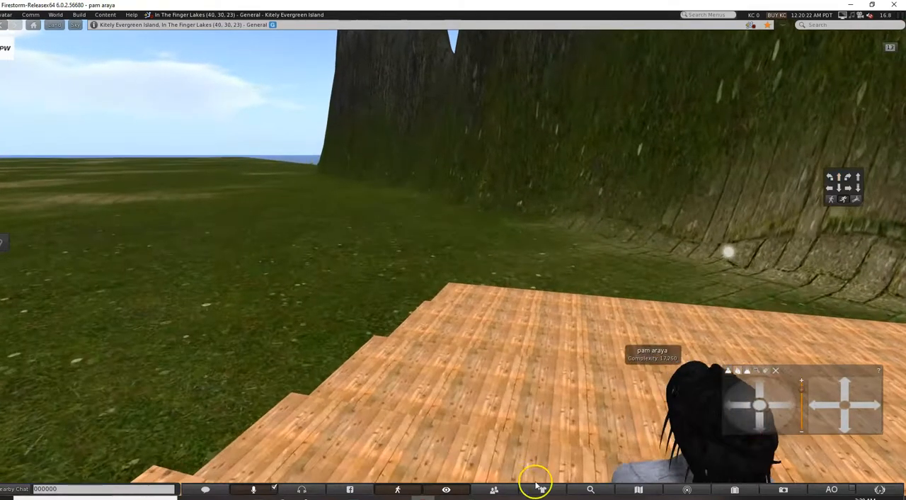
pyautogui.rightClick(374, 437)
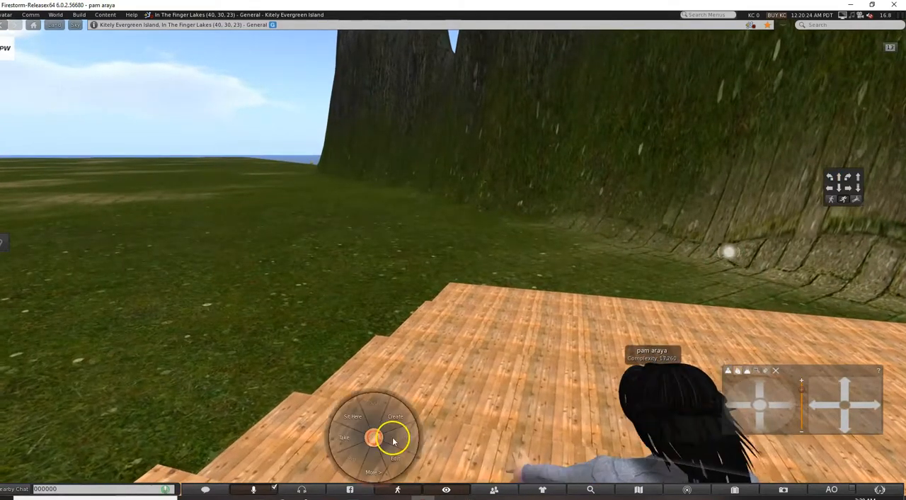
pyautogui.click(393, 457)
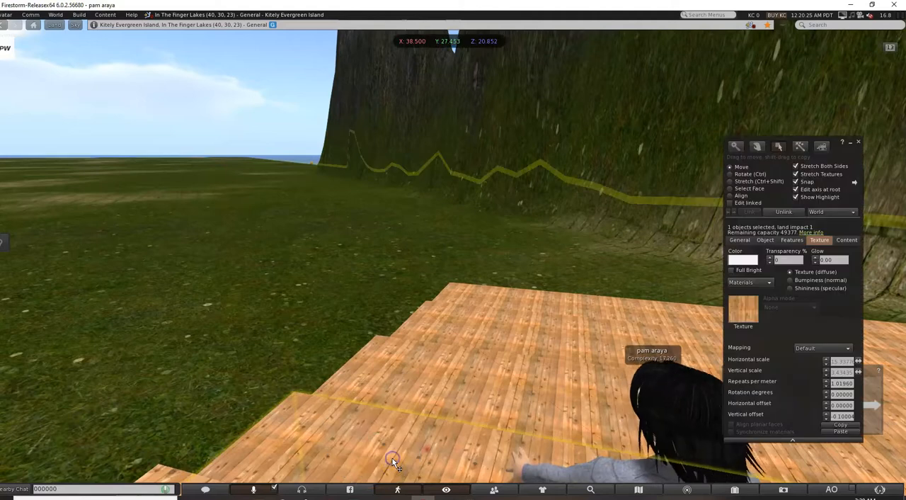
pyautogui.keyDown('shift'); pyautogui.click(414, 357); pyautogui.keyUp('shift')
pyautogui.keyDown('shift'); pyautogui.click(480, 339); pyautogui.keyUp('shift')
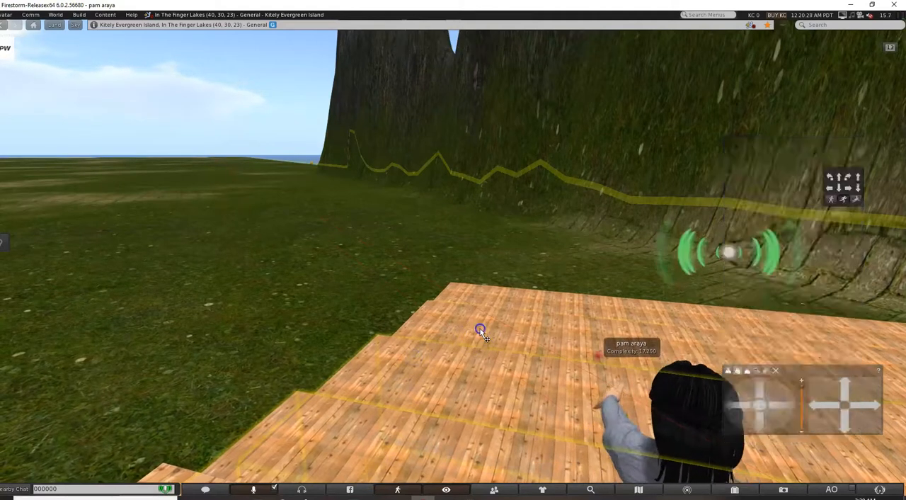
pyautogui.keyDown('shift'); pyautogui.click(485, 307); pyautogui.keyUp('shift')
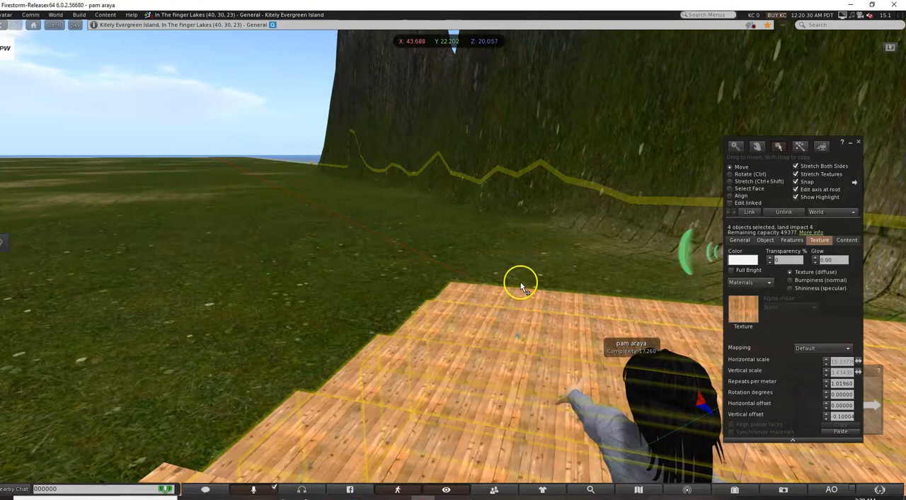
pyautogui.moveTo(262, 308); pyautogui.dragTo(566, 422)
pyautogui.moveTo(374, 247); pyautogui.dragTo(567, 346)
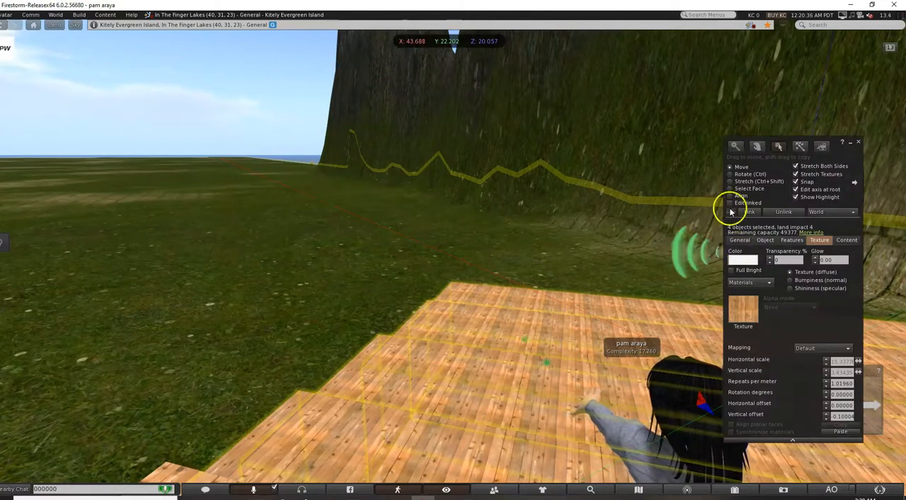
pyautogui.click(79, 15)
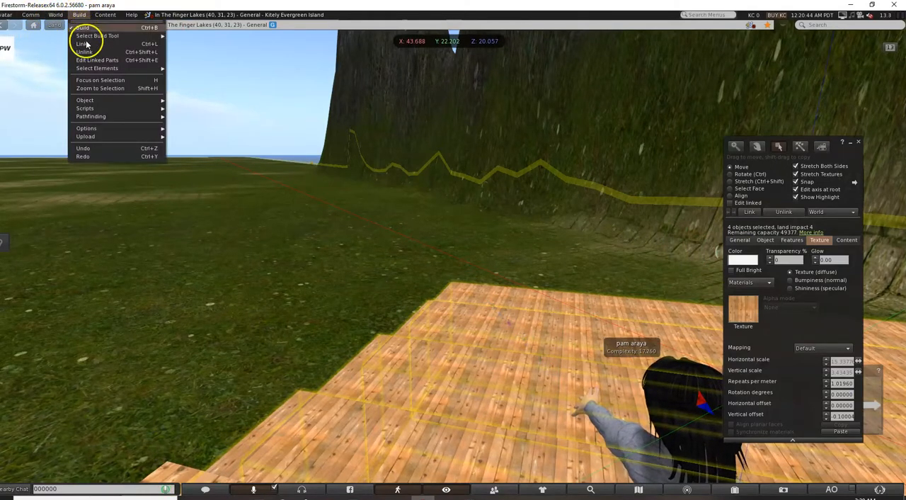
pyautogui.click(85, 44)
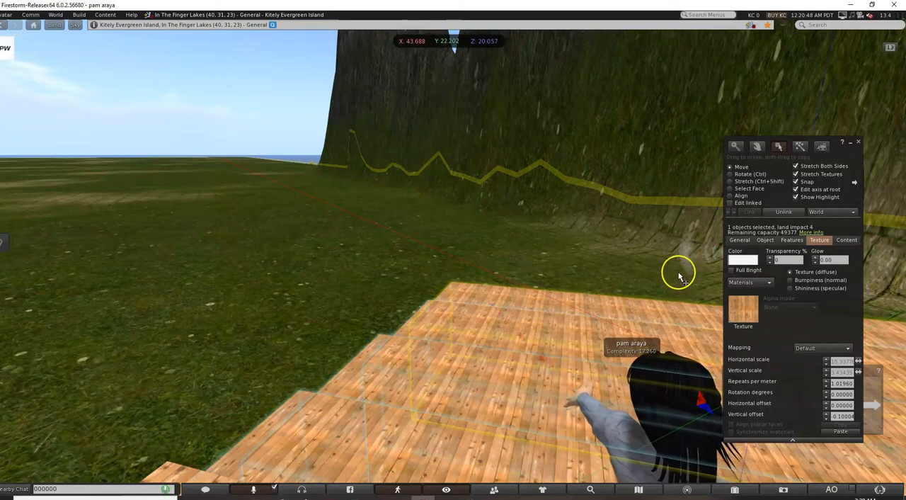
# Take a copy of the linked staircase into the inventory and open the inventory's contents.
pyautogui.rightClick(471, 366)
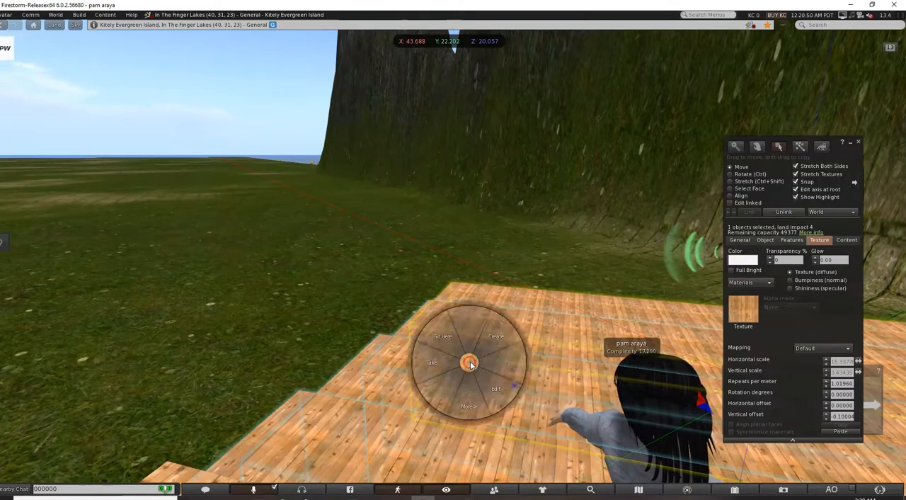
pyautogui.click(473, 400)
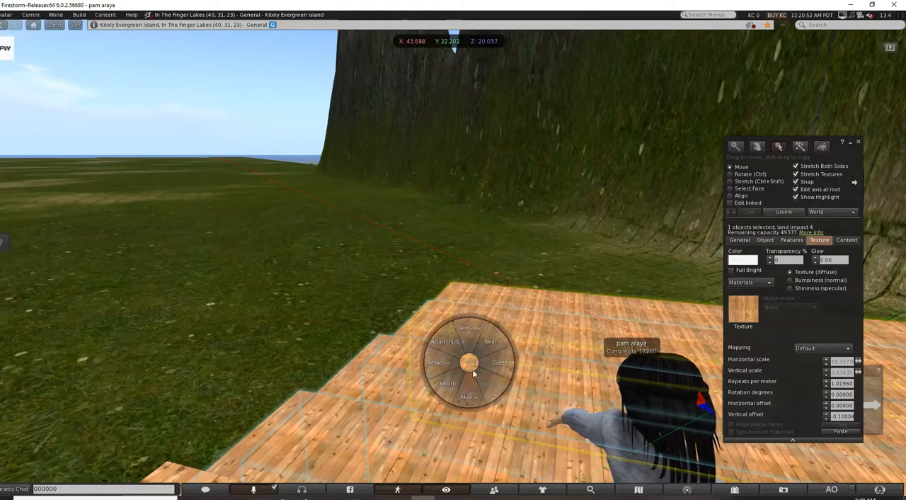
pyautogui.click(474, 331)
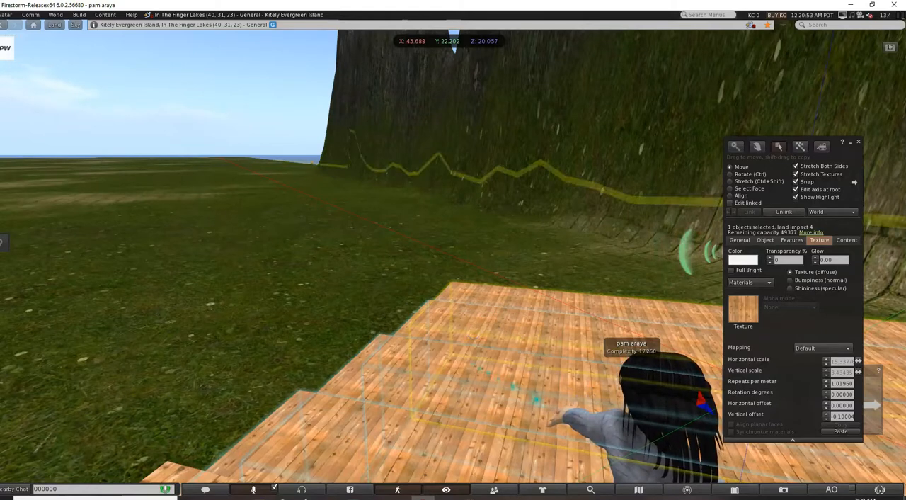
pyautogui.click(735, 489)
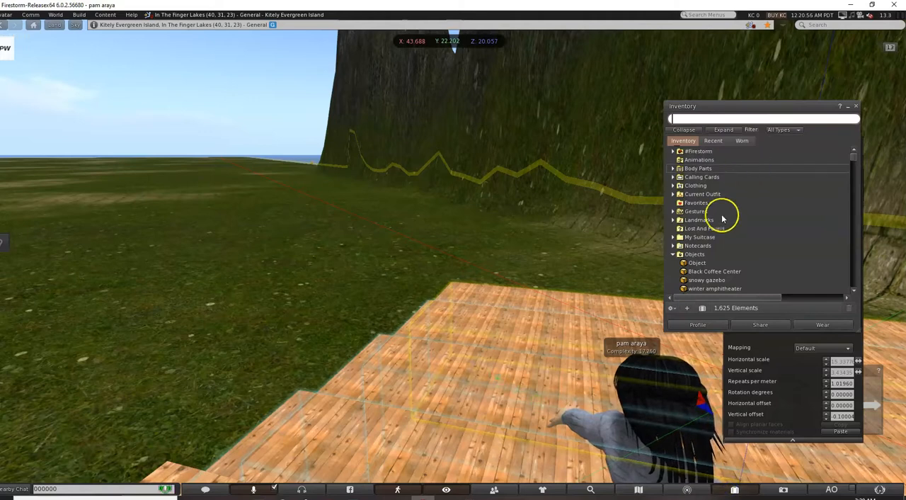
pyautogui.doubleClick(698, 263)
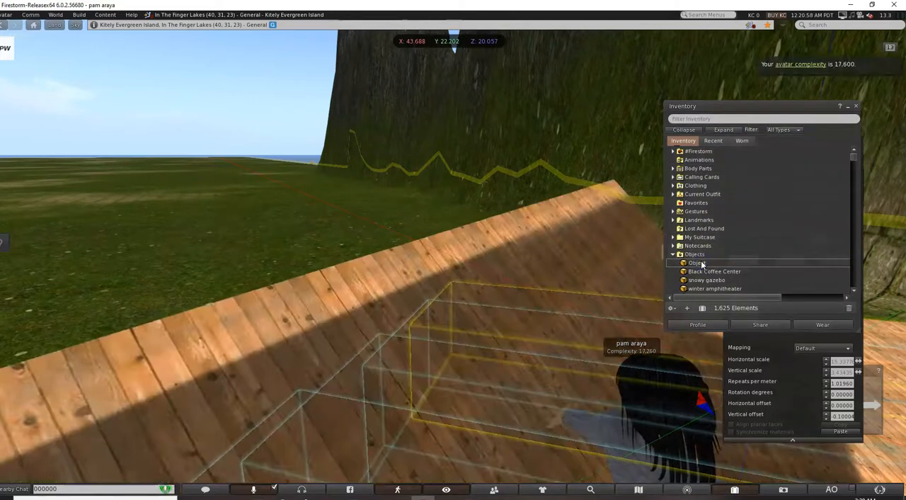
pyautogui.rightClick(526, 273)
pyautogui.click(501, 277)
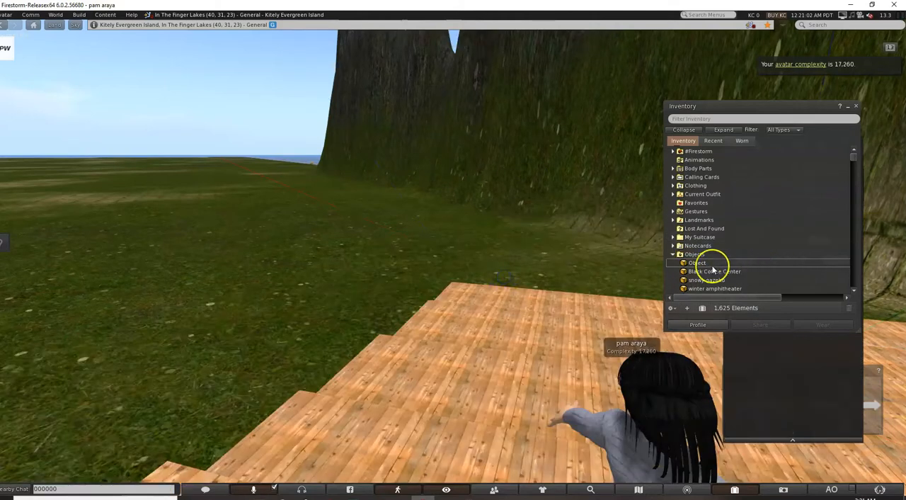
# Rename the staircase object in the inventory as STAIRS, and minimize the inventory and build windows.
pyautogui.rightClick(706, 264)
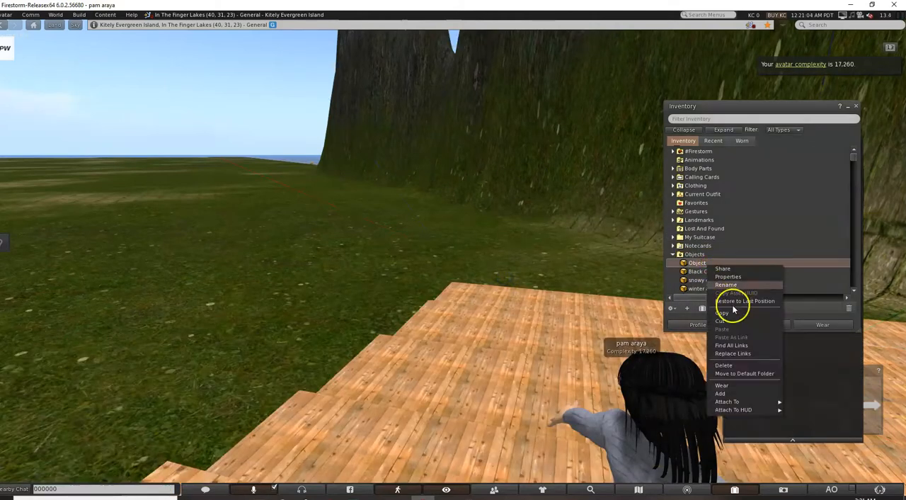
pyautogui.click(728, 285)
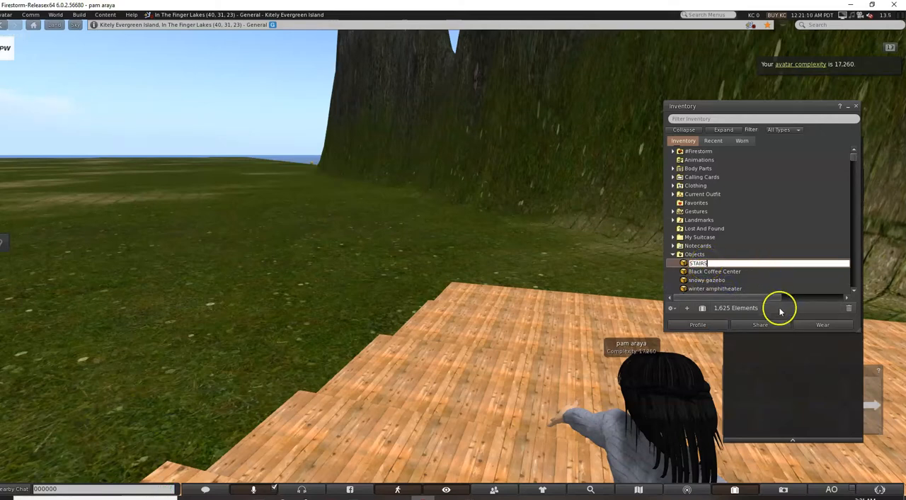
pyautogui.click(729, 275)
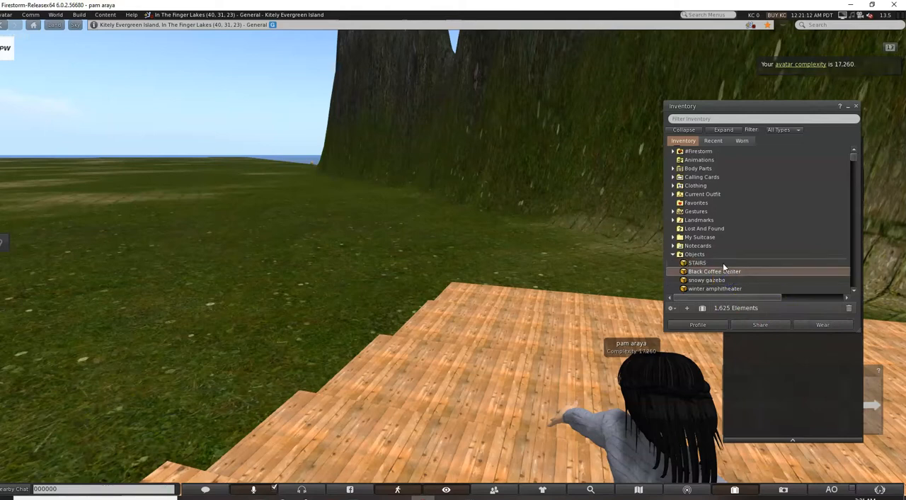
pyautogui.click(724, 263)
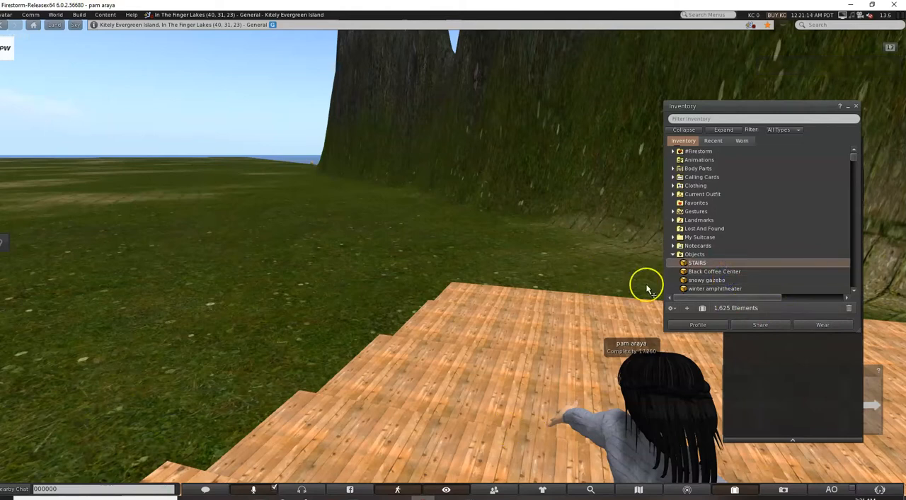
pyautogui.click(848, 108)
pyautogui.click(851, 144)
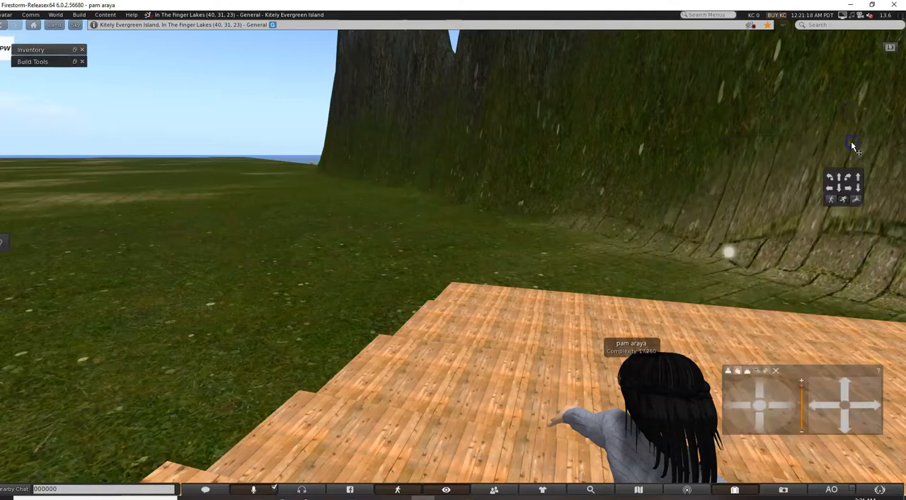
# Viewing from directly above, duplicate the linked staircase and place the copy against the platform's long side.
pyautogui.moveTo(761, 386); pyautogui.dragTo(751, 392)
pyautogui.scroll(-10, 650, 326)
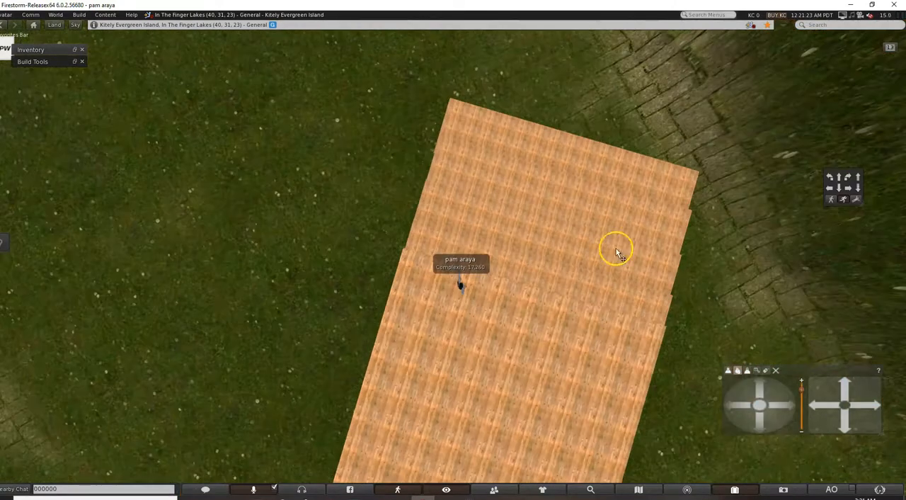
pyautogui.click(605, 236)
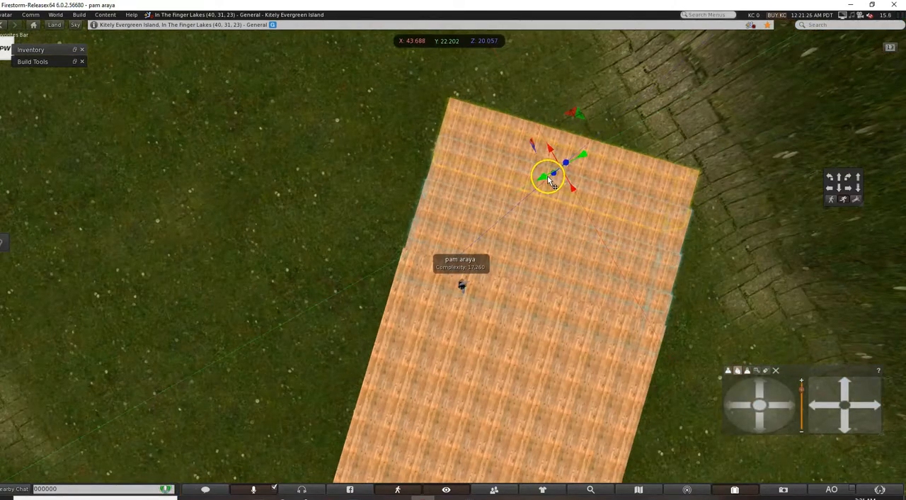
pyautogui.scroll(-5, 547, 179)
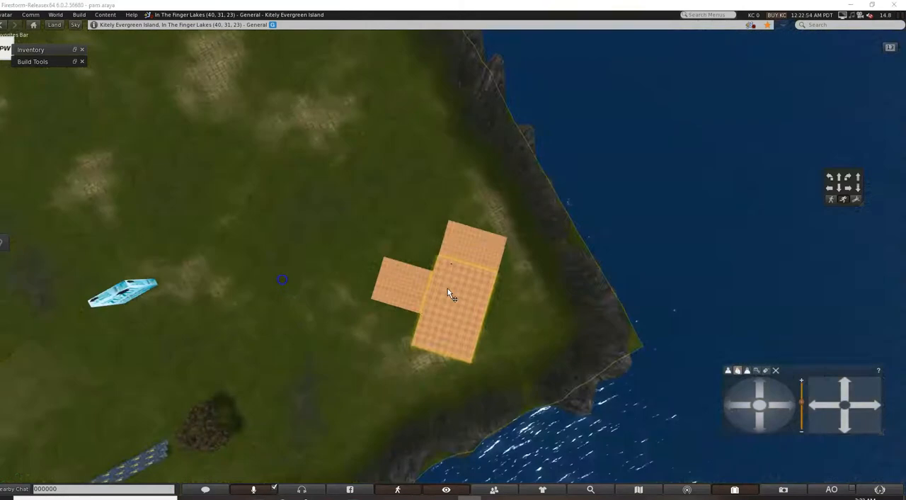
pyautogui.scroll(3, 449, 295)
pyautogui.scroll(5, 448, 288)
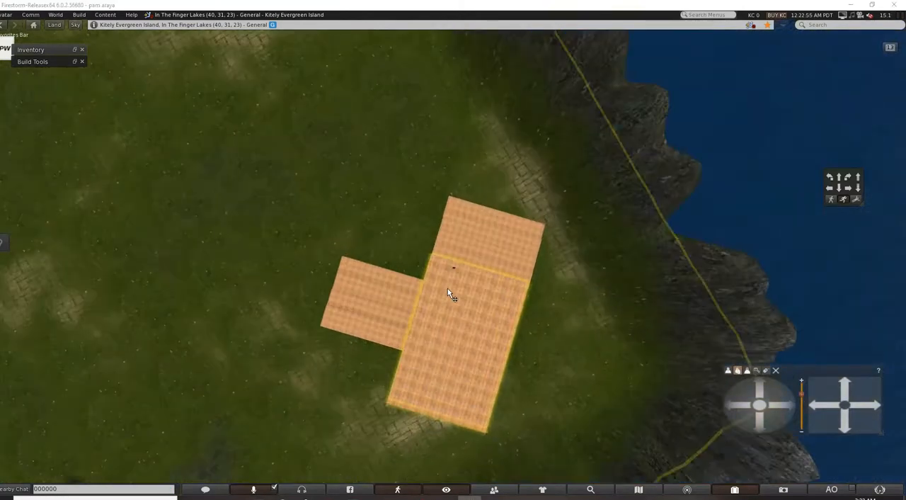
# Try to rotate the staircase copy beside the platform, and remove the tilted copy.
pyautogui.click(366, 308)
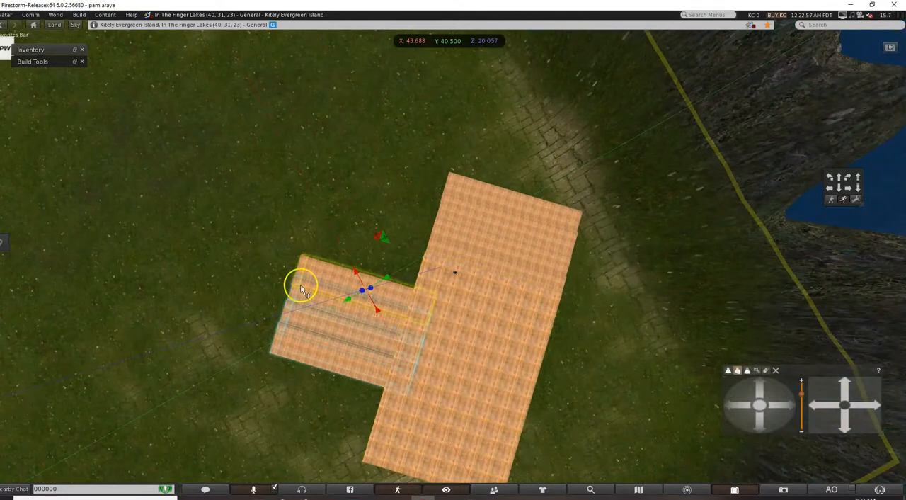
pyautogui.click(75, 61)
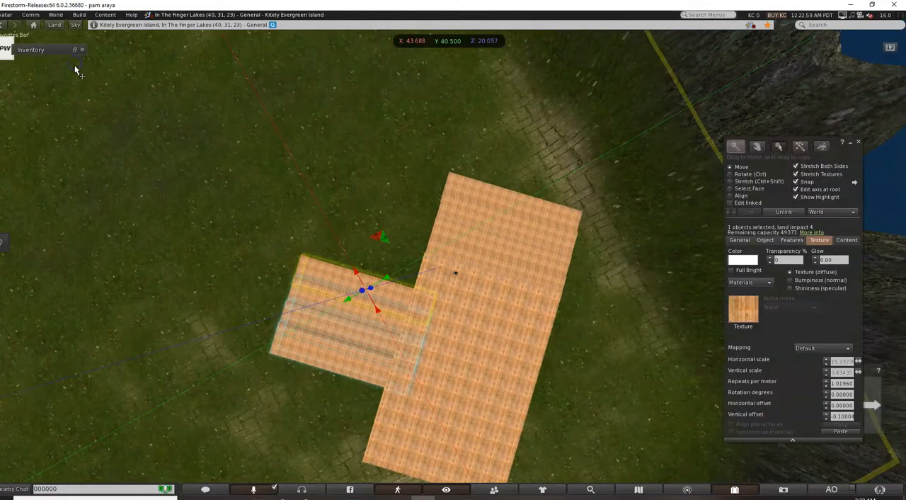
pyautogui.click(730, 174)
pyautogui.moveTo(345, 324); pyautogui.dragTo(429, 289)
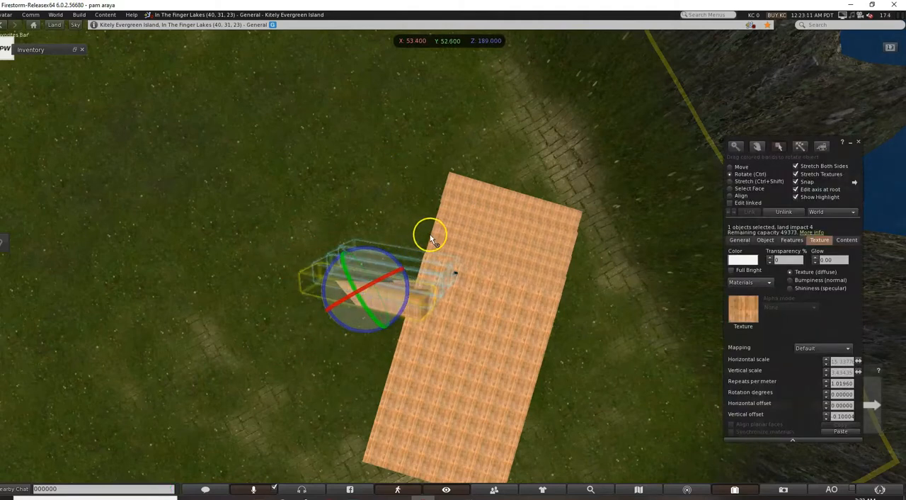
pyautogui.click(507, 222)
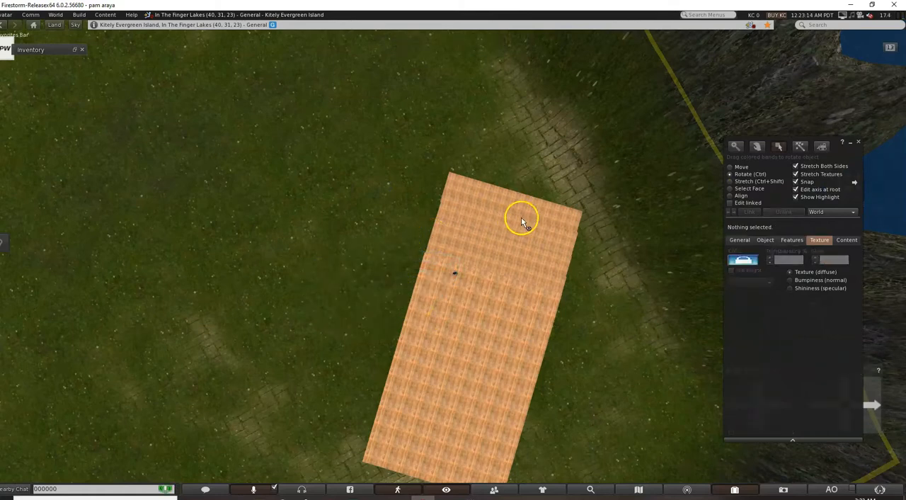
# Duplicate the original linked staircase beside the platform's long side and turn the copy around the vertical axis to about 219.4°.
pyautogui.click(521, 222)
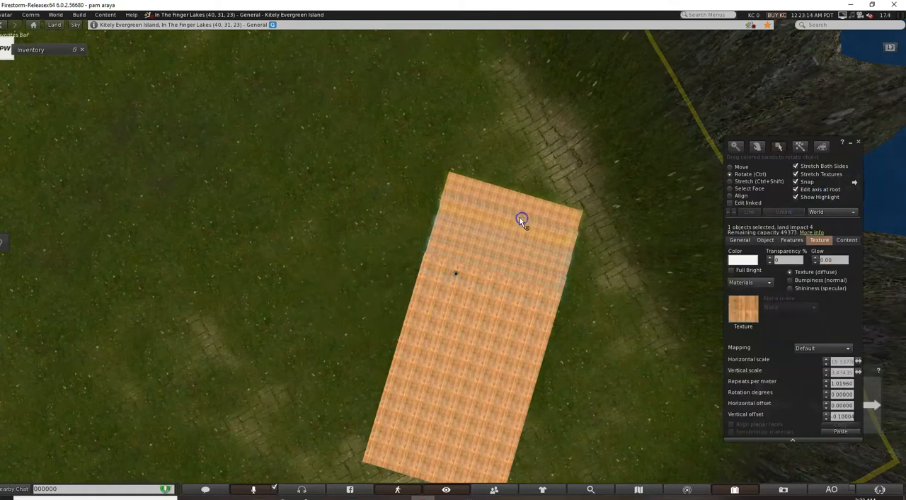
pyautogui.click(732, 167)
pyautogui.keyDown('shift'); pyautogui.moveTo(479, 225); pyautogui.dragTo(302, 315); pyautogui.keyUp('shift')
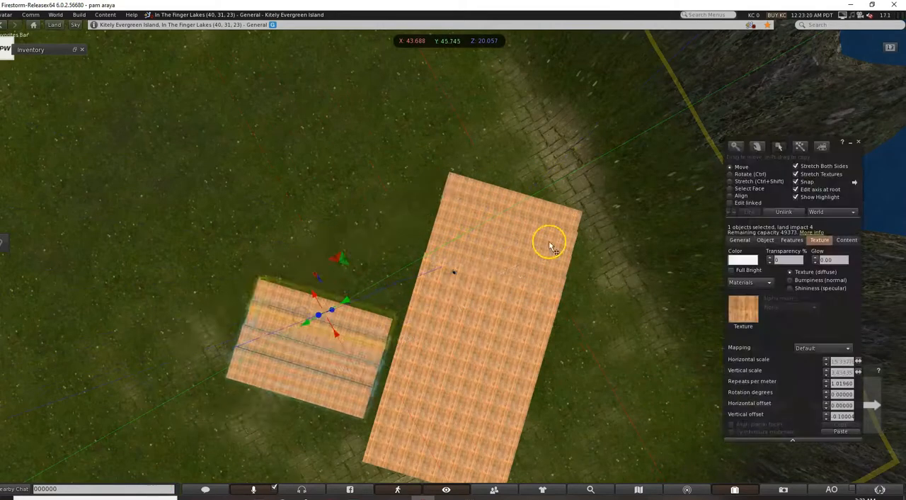
pyautogui.click(731, 175)
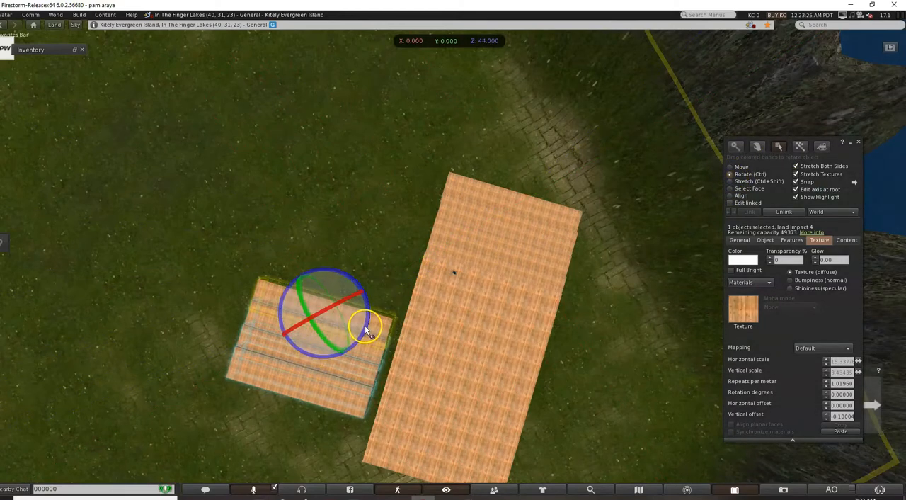
pyautogui.moveTo(368, 331)
pyautogui.mouseDown()
pyautogui.moveTo(362, 289)
pyautogui.moveTo(267, 205)
pyautogui.moveTo(176, 253)
pyautogui.mouseUp()
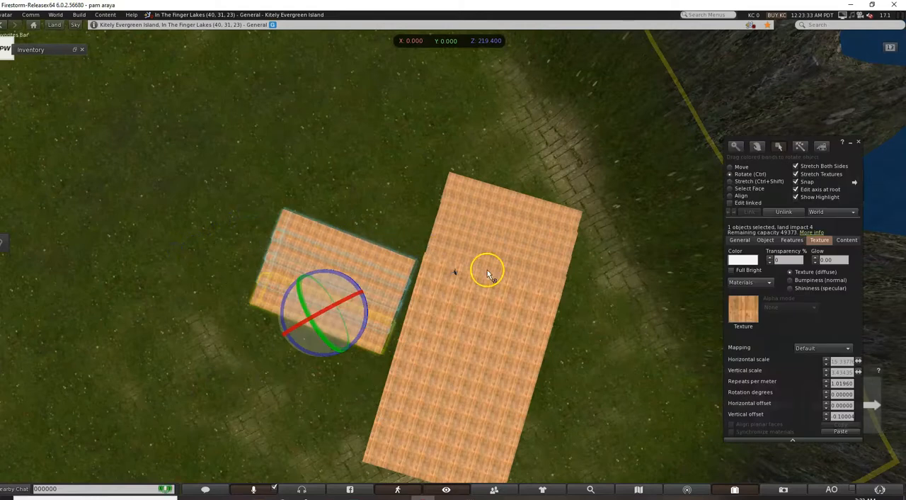
# Move the staircase copy from the platform's long side to its free short end, at about X 16.675, Y 51.574.
pyautogui.click(730, 167)
pyautogui.moveTo(313, 291); pyautogui.dragTo(379, 474)
pyautogui.scroll(-3, 567, 306)
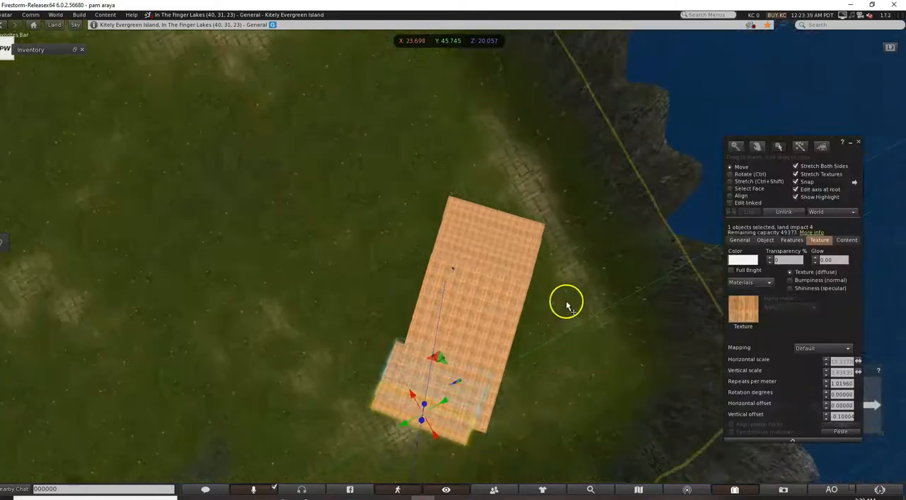
pyautogui.moveTo(435, 412); pyautogui.dragTo(434, 489)
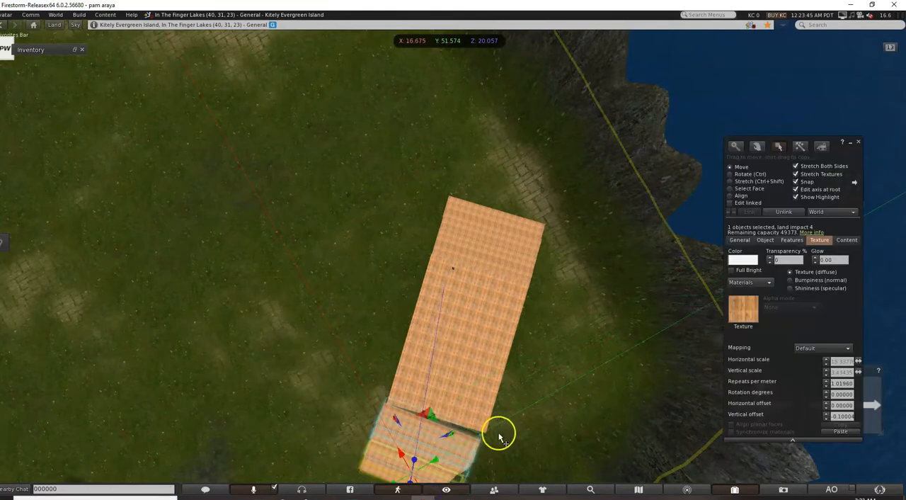
# Rotate the staircase copy around the vertical axis to about 223.4° to line it up with the platform's short edge.
pyautogui.click(743, 174)
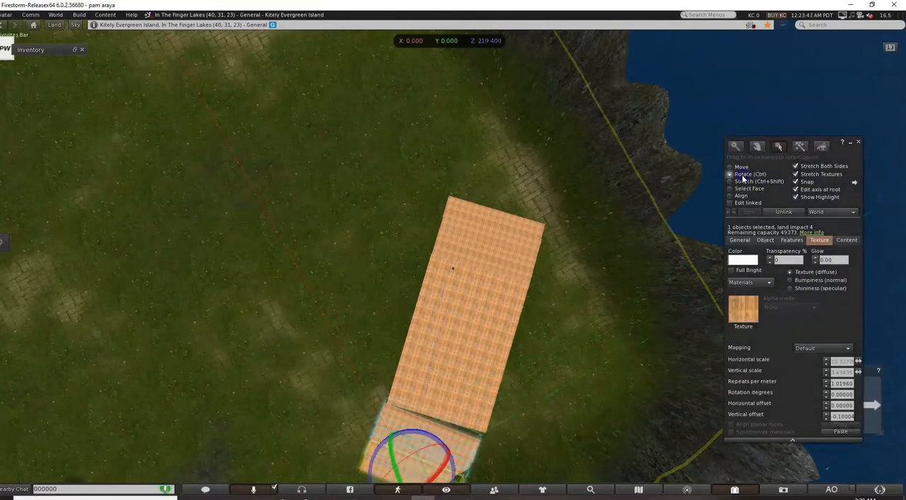
pyautogui.moveTo(457, 479); pyautogui.dragTo(458, 471)
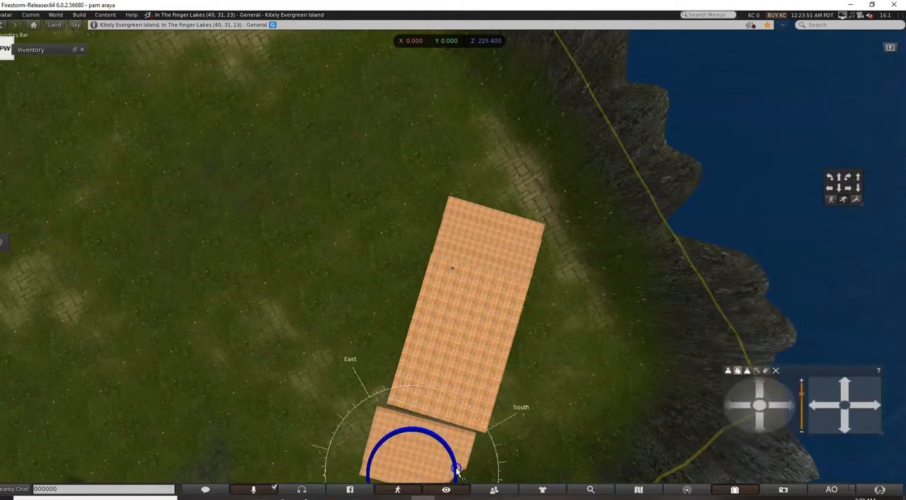
pyautogui.moveTo(457, 473); pyautogui.dragTo(458, 476)
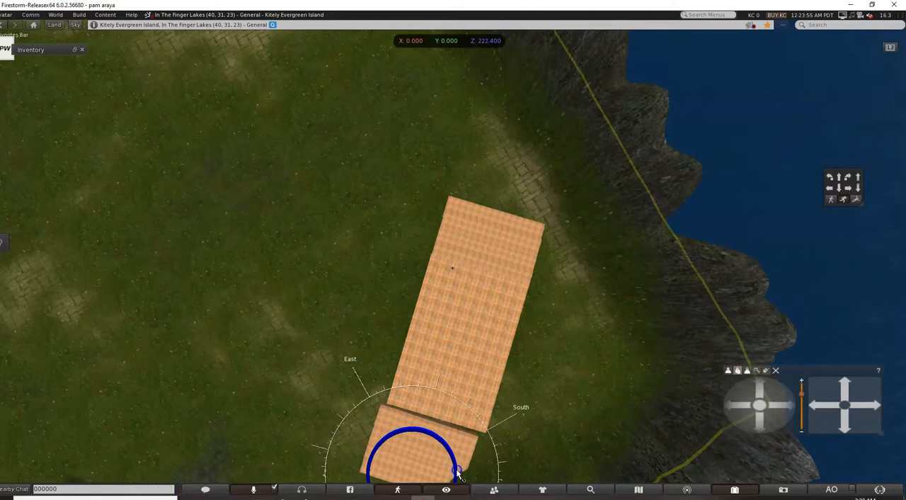
pyautogui.moveTo(458, 472); pyautogui.dragTo(455, 462)
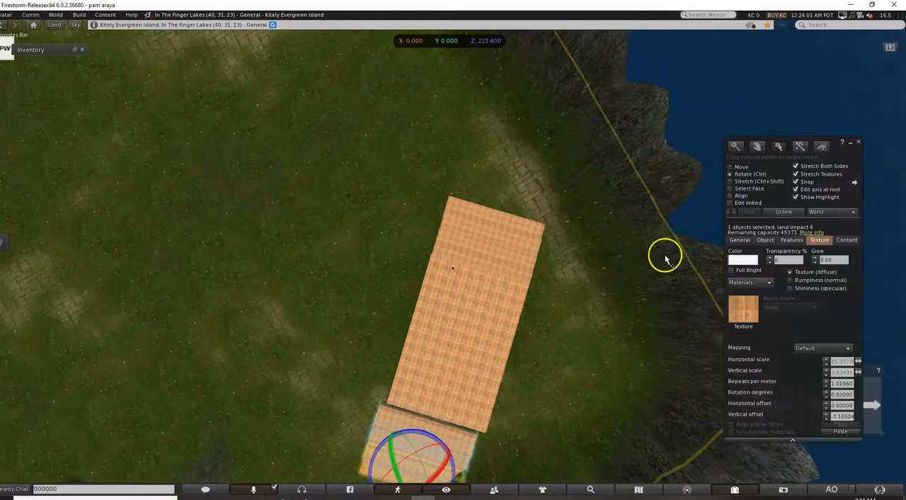
# Close the gap by moving the staircase copy along Y to about 50.230 against the platform's end, and finish editing.
pyautogui.click(728, 163)
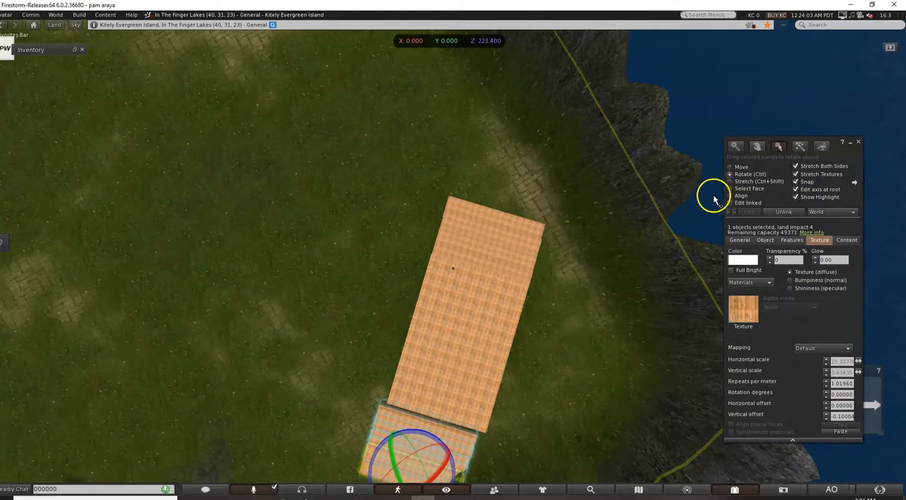
pyautogui.click(731, 168)
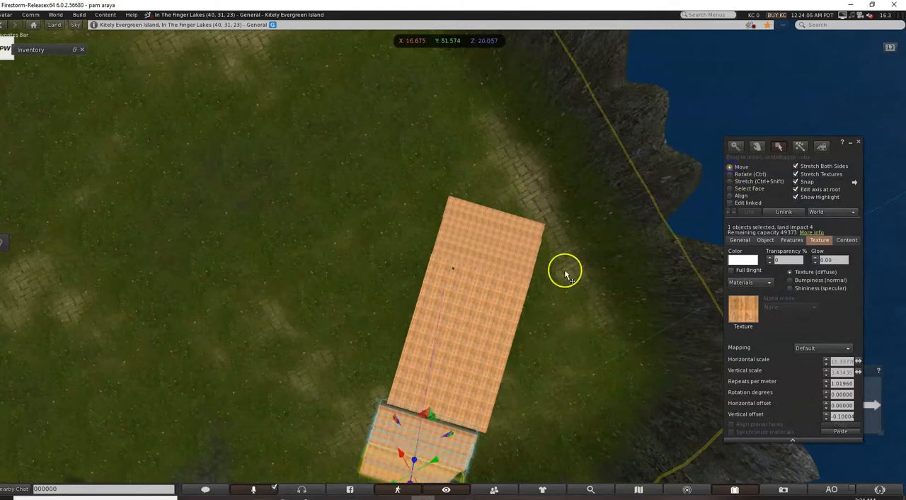
pyautogui.moveTo(437, 464); pyautogui.dragTo(445, 459)
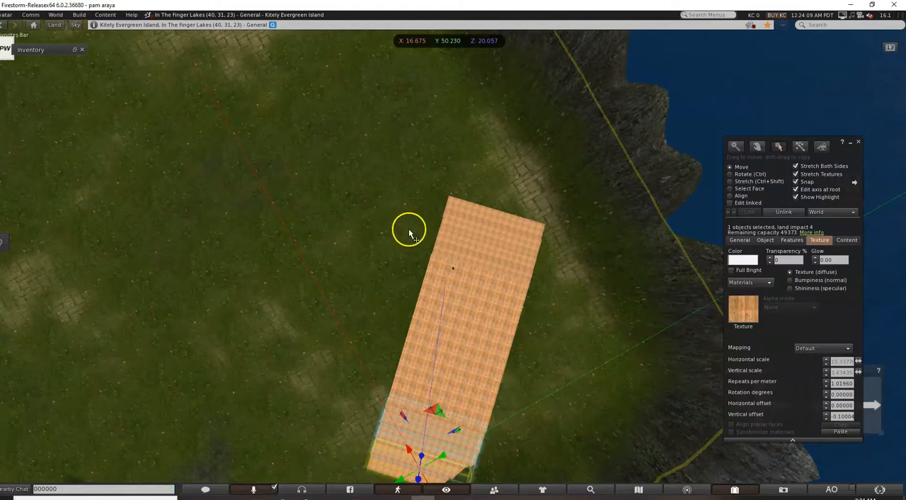
pyautogui.press('Escape')
# Return to the avatar's view and walk around the platform to examine how the staircases join its ends.
pyautogui.click(738, 371)
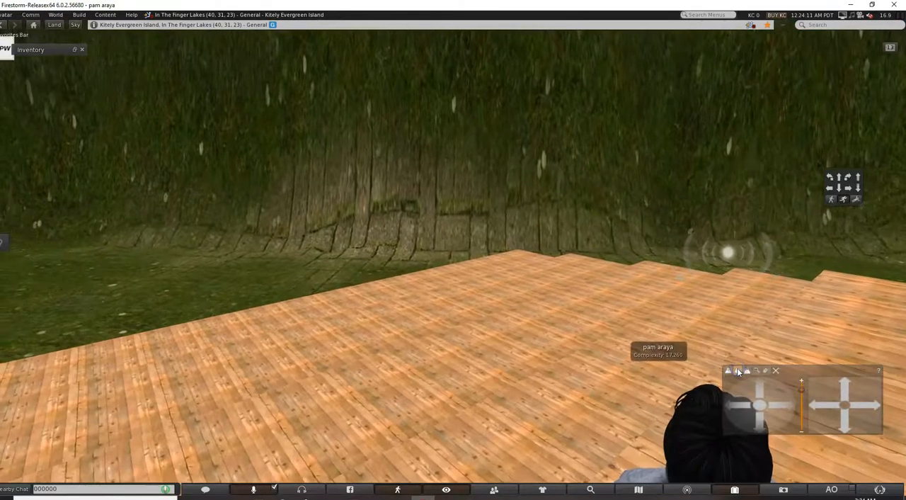
pyautogui.press('Right')
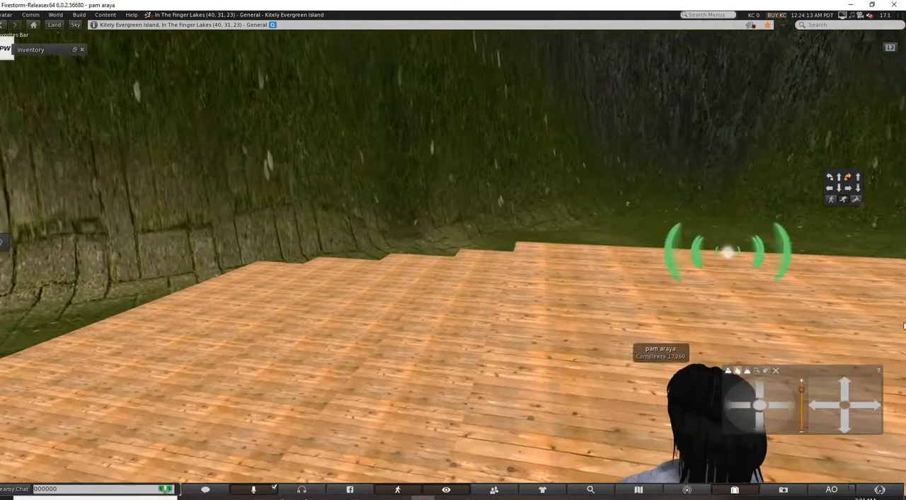
pyautogui.press('Right')
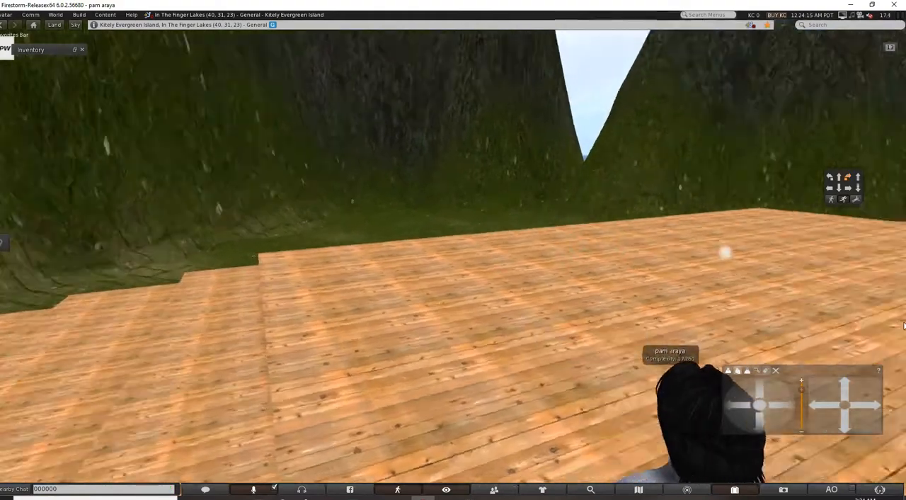
pyautogui.press('Right')
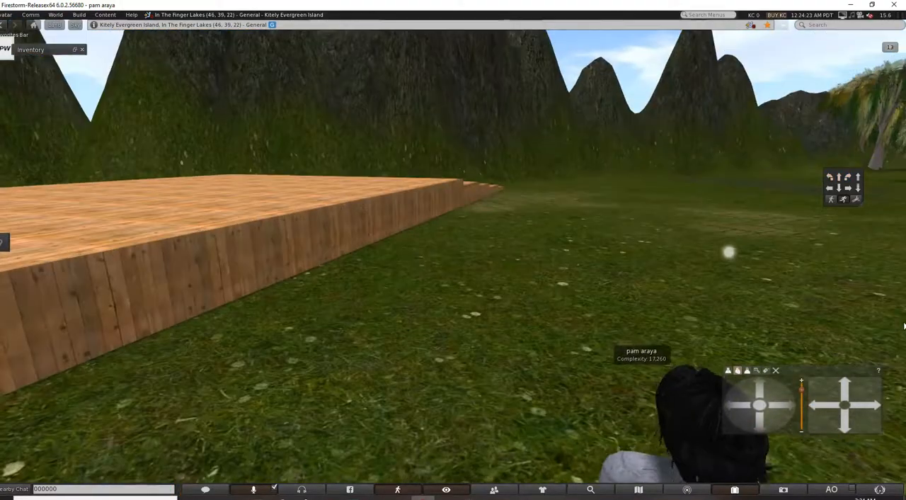
pyautogui.press('Left')
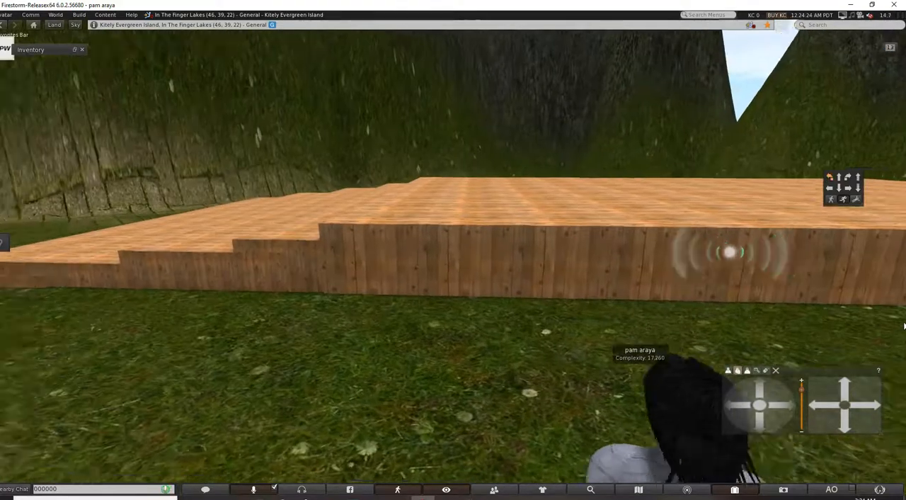
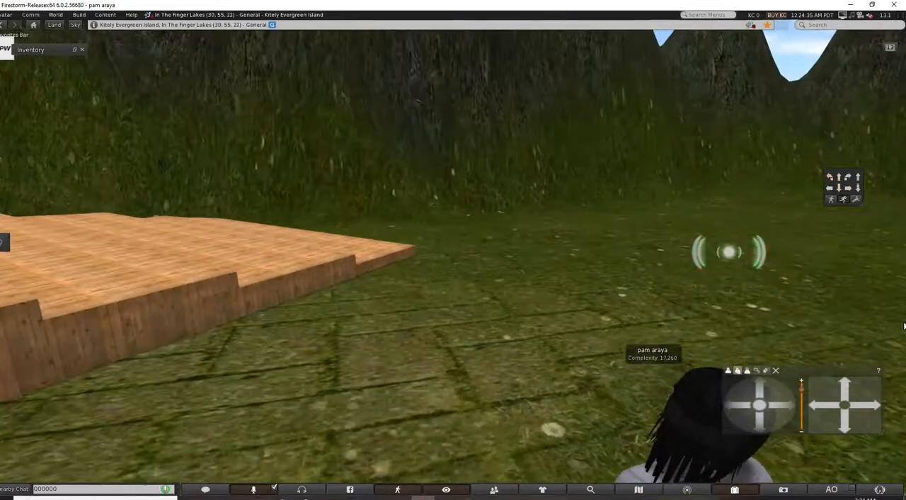
# Walk the avatar around the platform, up the end staircase and across the deck to examine how the steps meet the platform.
pyautogui.press('Up')
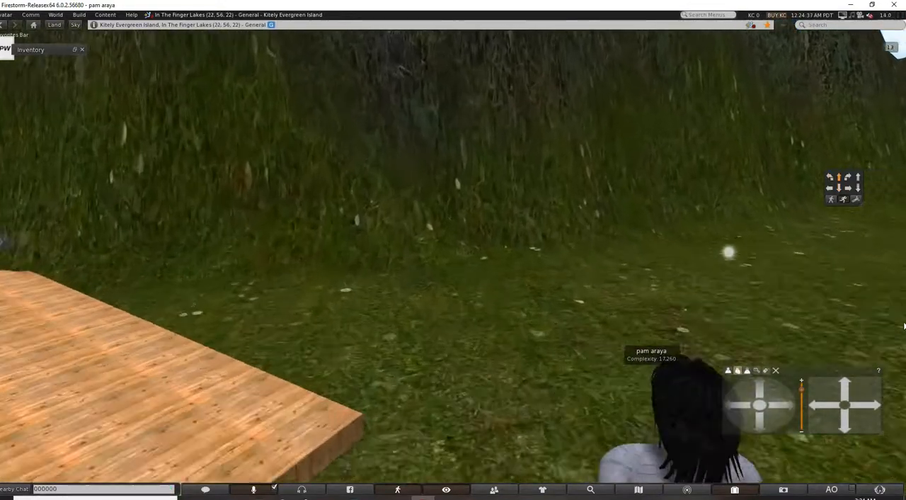
pyautogui.press('Left')
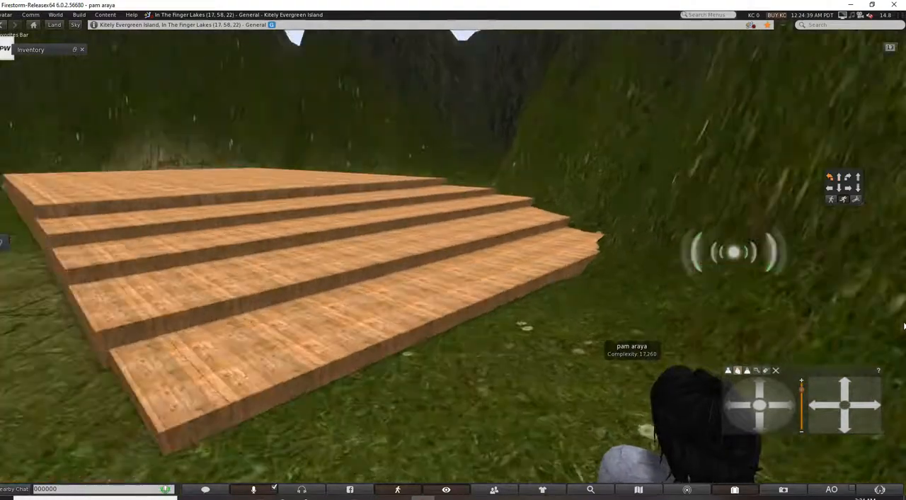
pyautogui.press('Up')
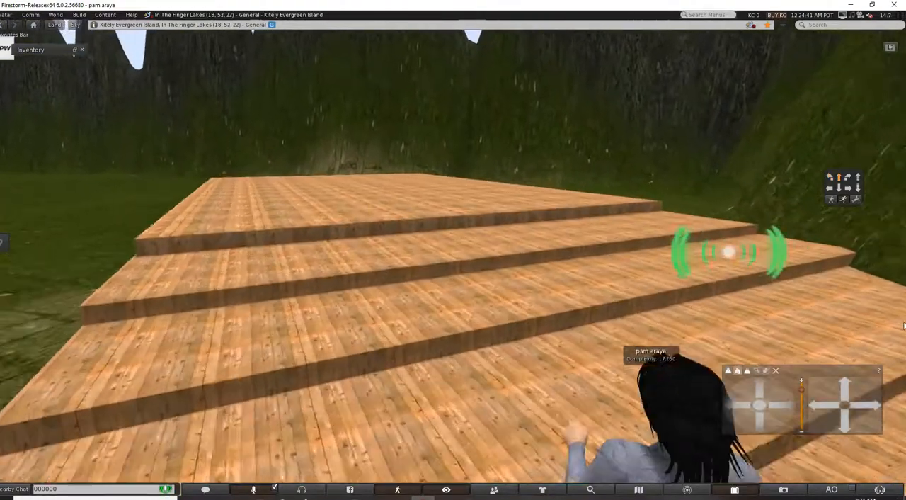
pyautogui.press('Up')
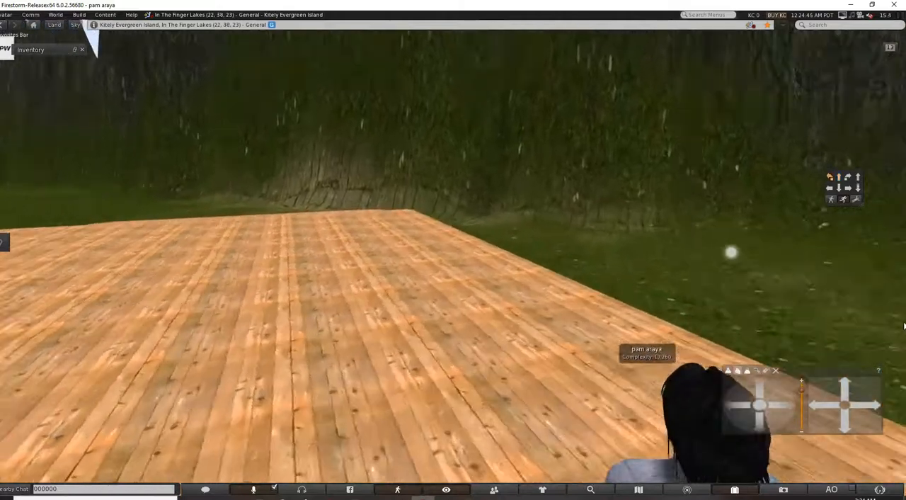
pyautogui.press('Left')
pyautogui.press('Left')
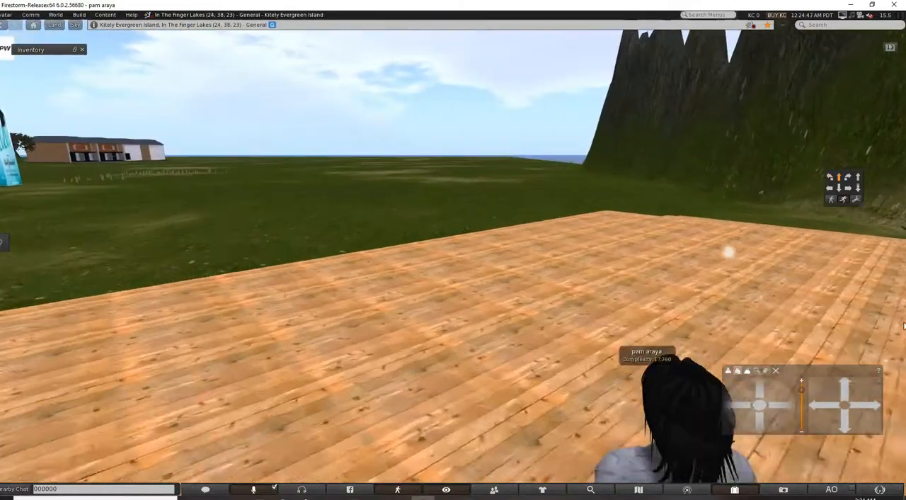
pyautogui.press('Right')
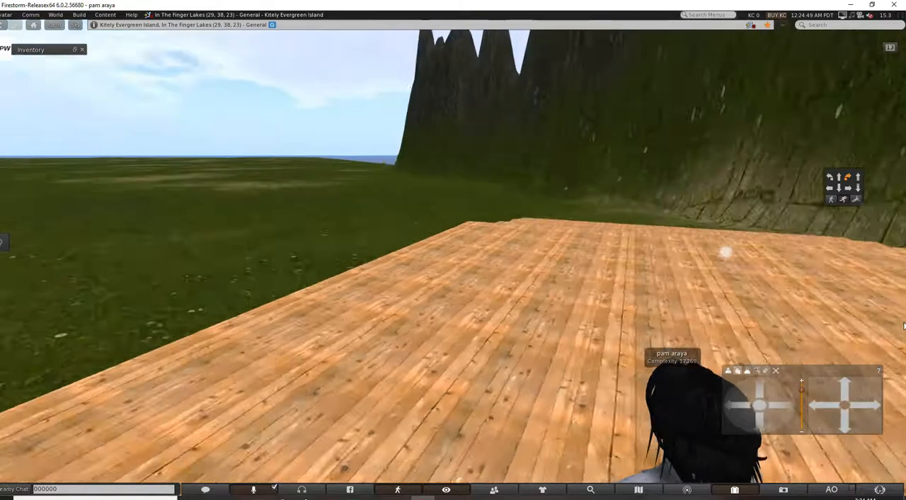
pyautogui.click(360, 462)
pyautogui.click(30, 466)
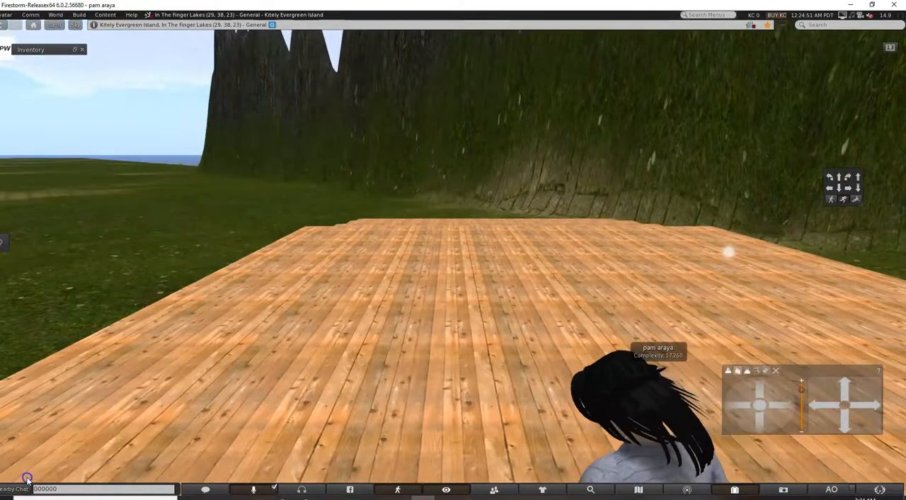
pyautogui.click(489, 333)
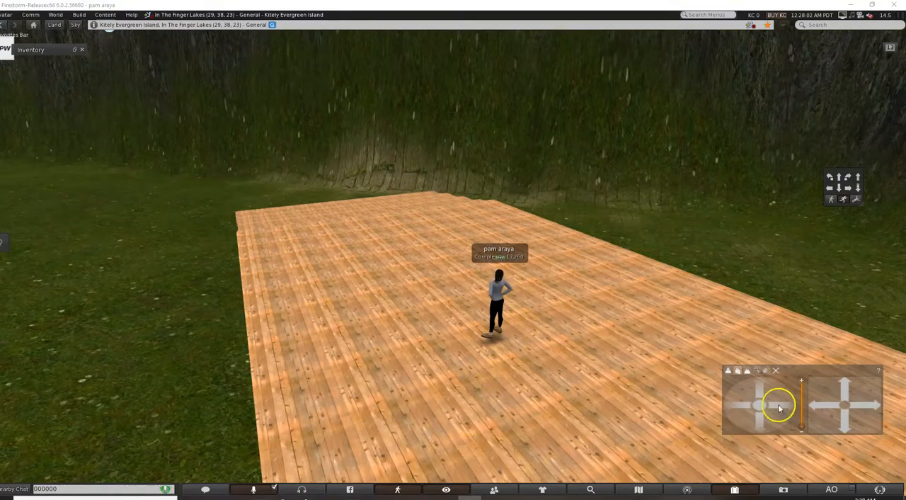
# Select the platform together with the staircases at both ends and link them into one object.
pyautogui.moveTo(759, 386); pyautogui.dragTo(760, 386)
pyautogui.scroll(-5, 521, 345)
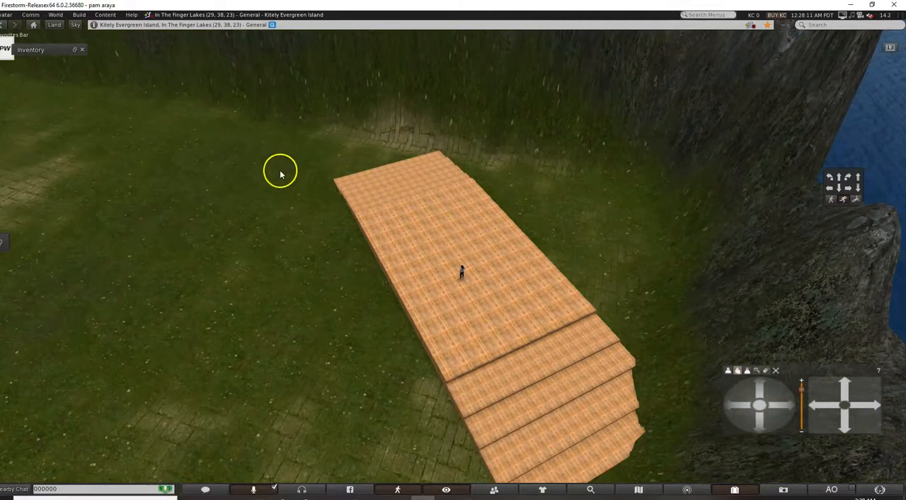
pyautogui.scroll(3, 354, 177)
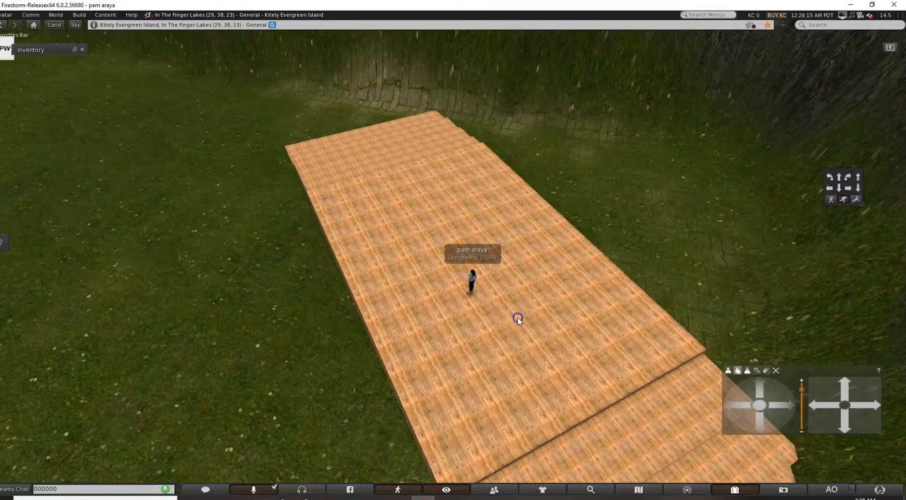
pyautogui.scroll(2, 520, 342)
pyautogui.rightClick(591, 374)
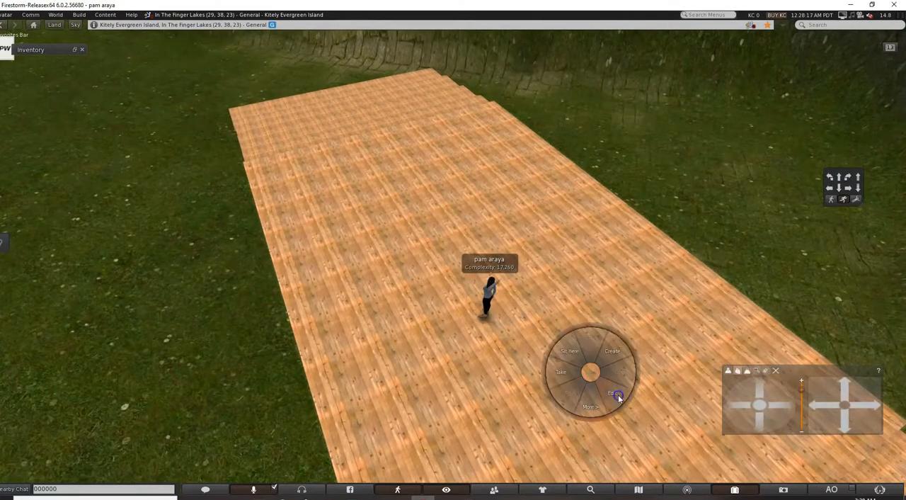
pyautogui.click(615, 395)
pyautogui.moveTo(184, 87); pyautogui.dragTo(370, 300)
pyautogui.scroll(-4, 435, 252)
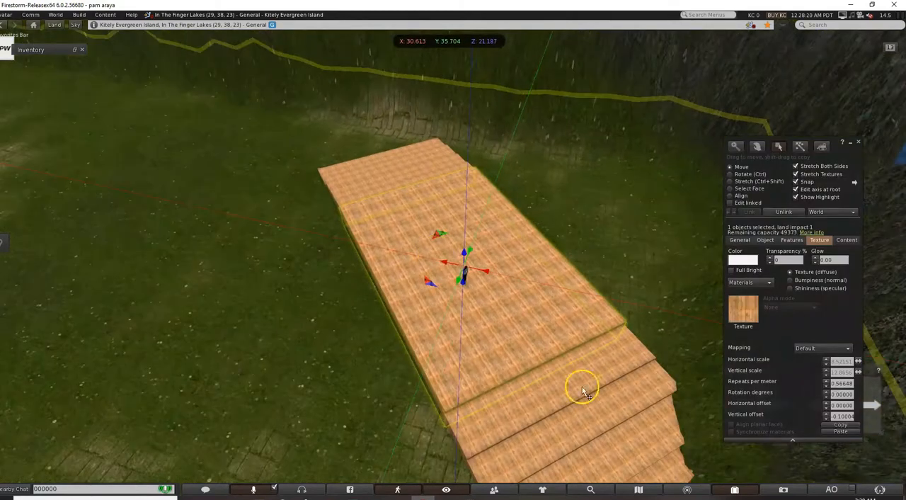
pyautogui.moveTo(621, 300); pyautogui.dragTo(687, 498)
pyautogui.scroll(-4, 443, 346)
pyautogui.moveTo(386, 305); pyautogui.dragTo(579, 435)
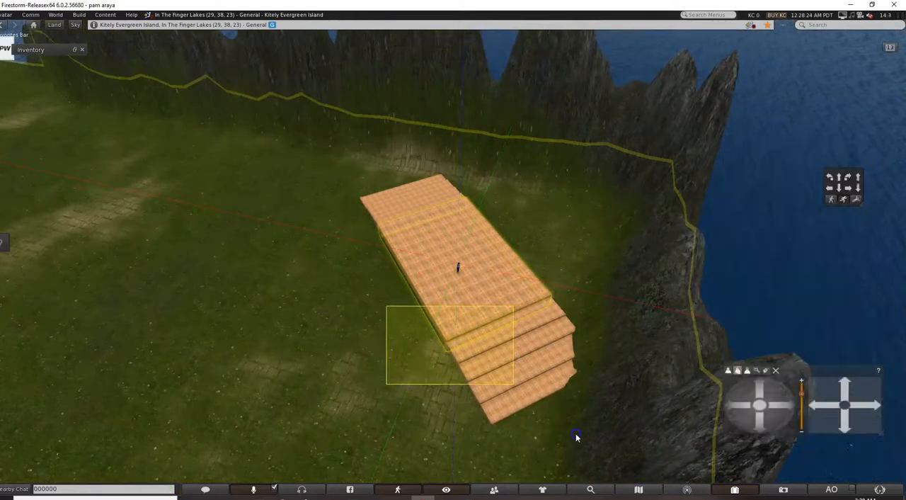
pyautogui.click(511, 341)
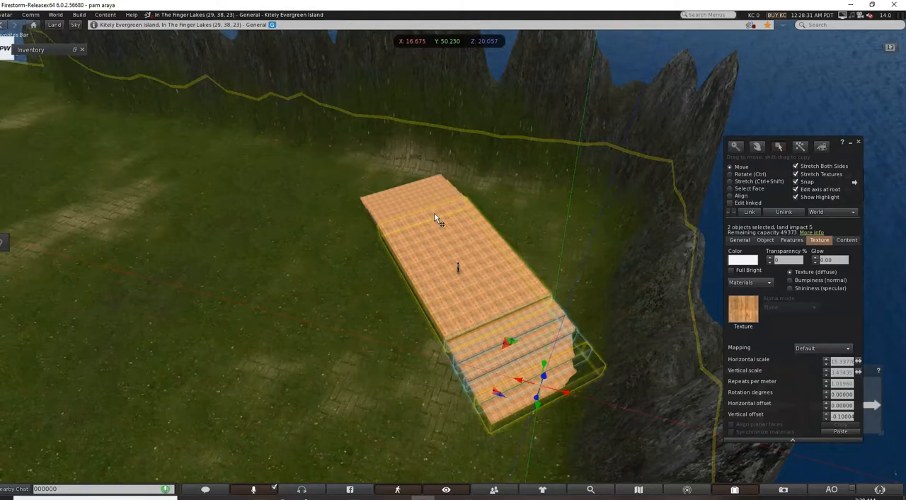
pyautogui.keyDown('shift'); pyautogui.click(398, 229); pyautogui.keyUp('shift')
pyautogui.keyDown('shift'); pyautogui.moveTo(344, 176); pyautogui.dragTo(504, 376); pyautogui.keyUp('shift')
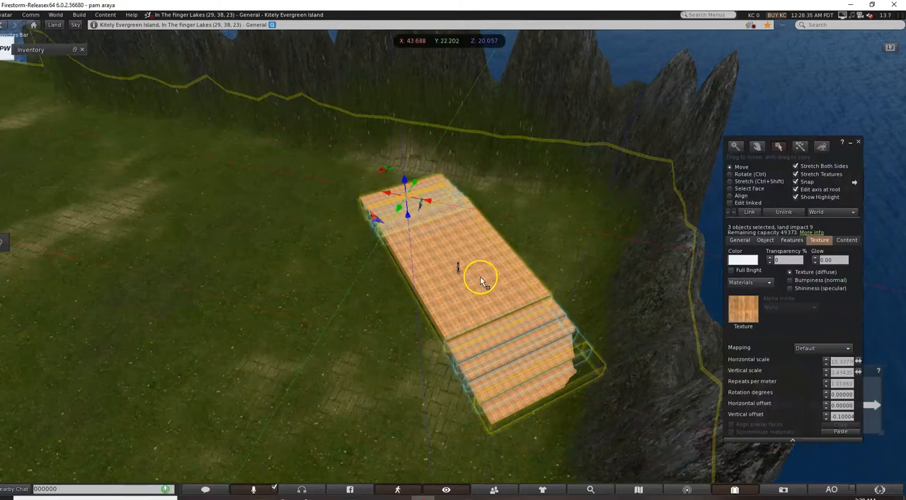
pyautogui.click(79, 15)
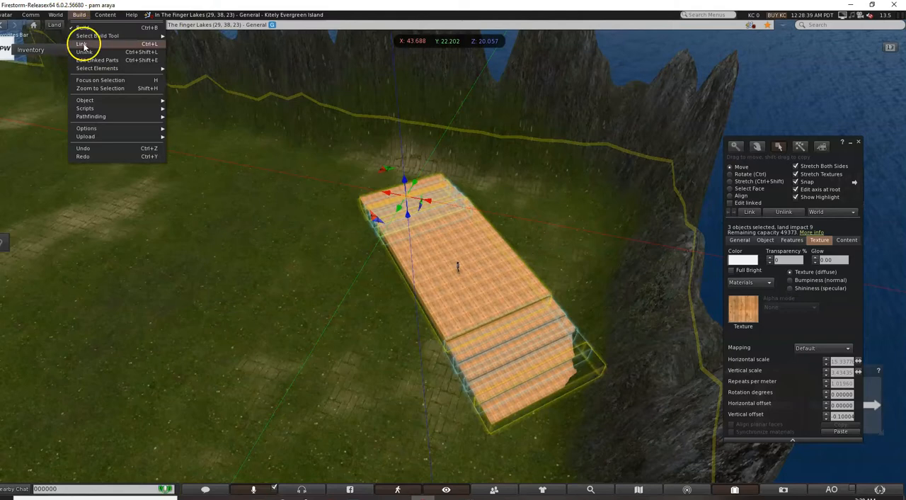
pyautogui.click(82, 43)
pyautogui.click(535, 294)
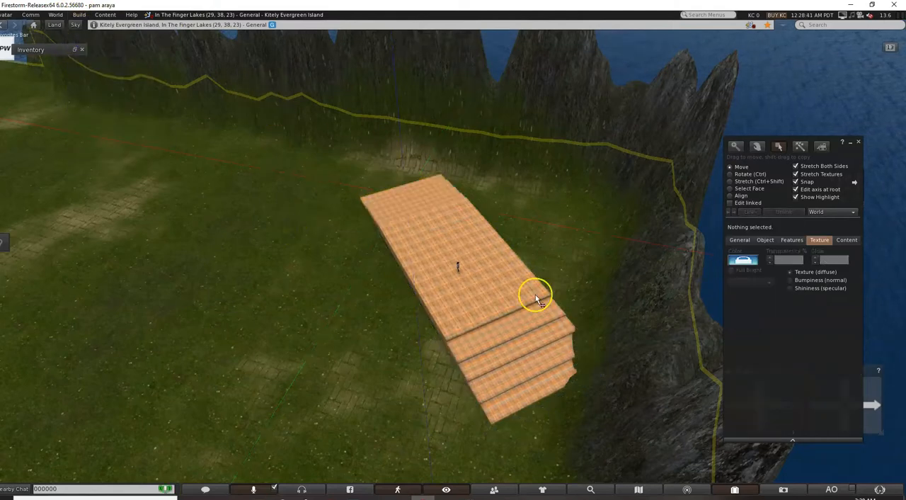
# Move the linked platform and staircases away from the rocks onto open grass, to about X 48.073, Y 25.269.
pyautogui.moveTo(400, 199); pyautogui.dragTo(367, 215)
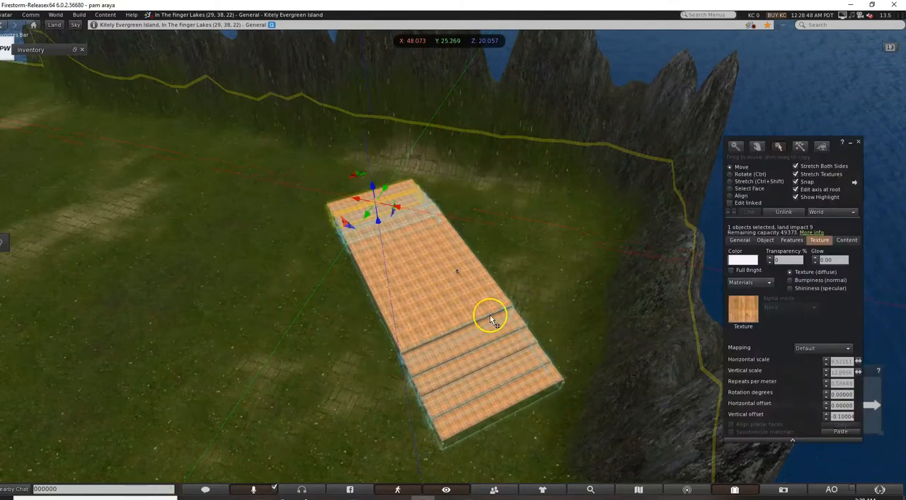
pyautogui.click(263, 277)
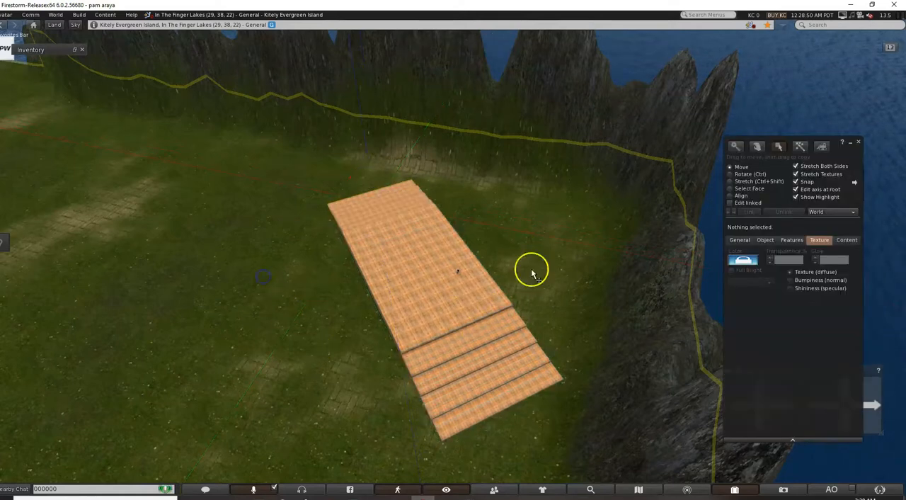
pyautogui.scroll(-2, 393, 265)
pyautogui.scroll(2, 392, 265)
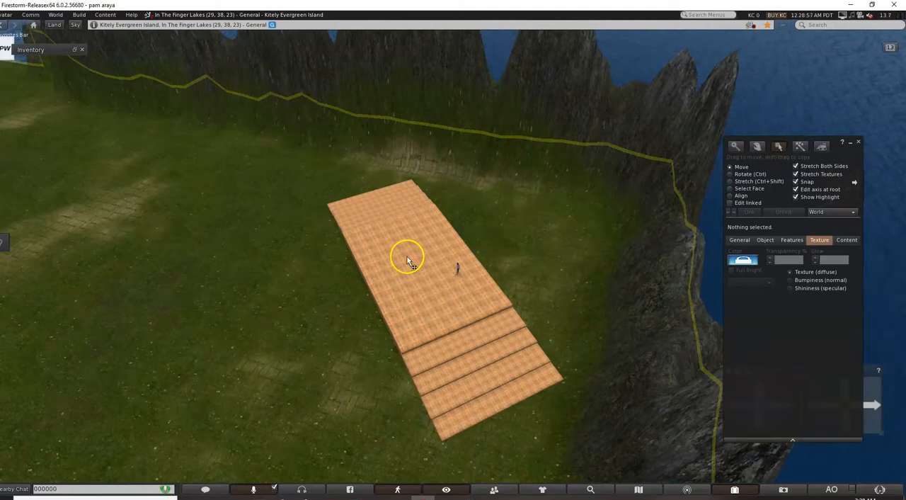
pyautogui.scroll(2, 408, 262)
# Unlink the platform and staircases so each part can be edited separately.
pyautogui.click(434, 328)
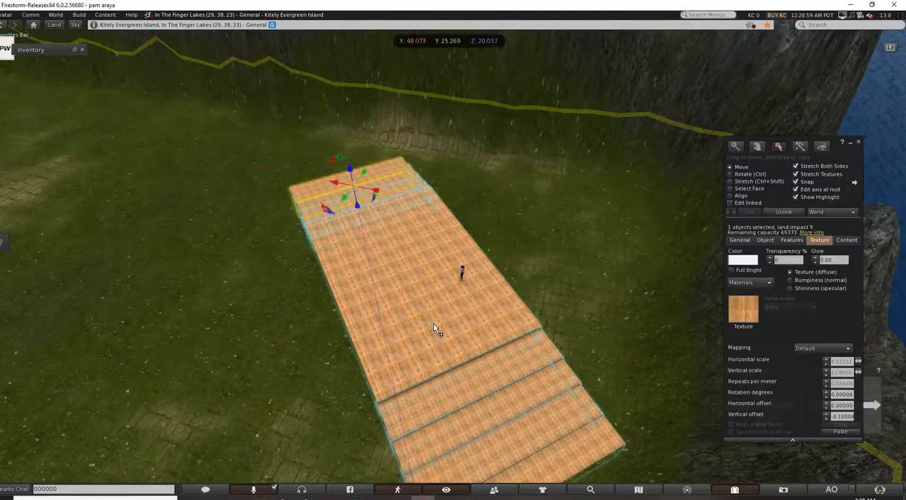
pyautogui.click(79, 15)
pyautogui.click(83, 52)
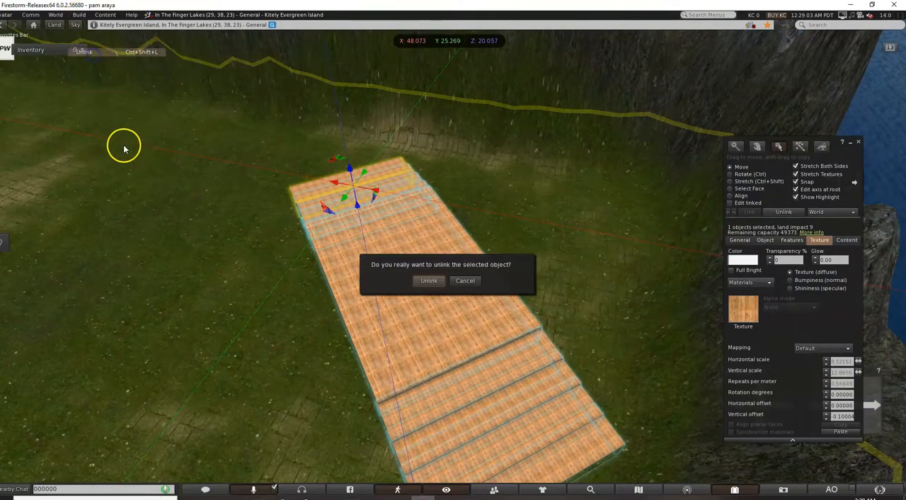
pyautogui.click(431, 281)
# Duplicate the platform slab and move the copy toward the long side facing the rocks, at about X 29.584, Y 33.443.
pyautogui.click(380, 285)
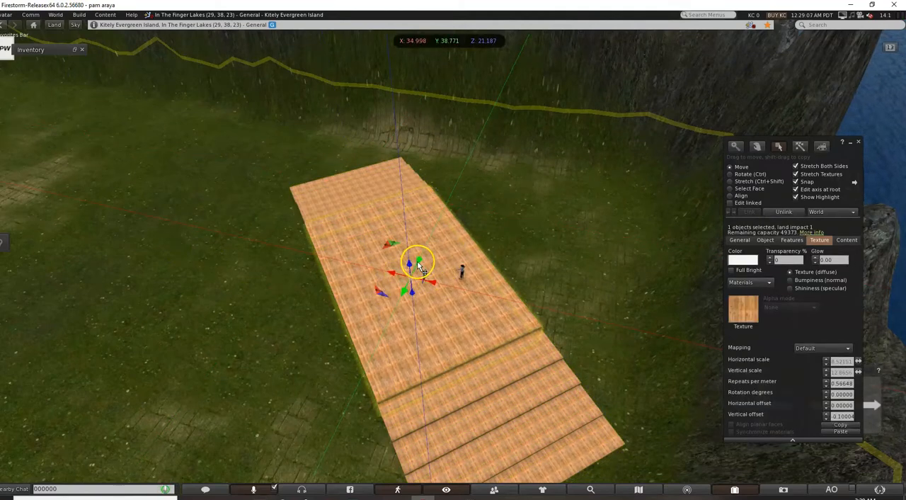
pyautogui.moveTo(417, 261); pyautogui.dragTo(442, 231)
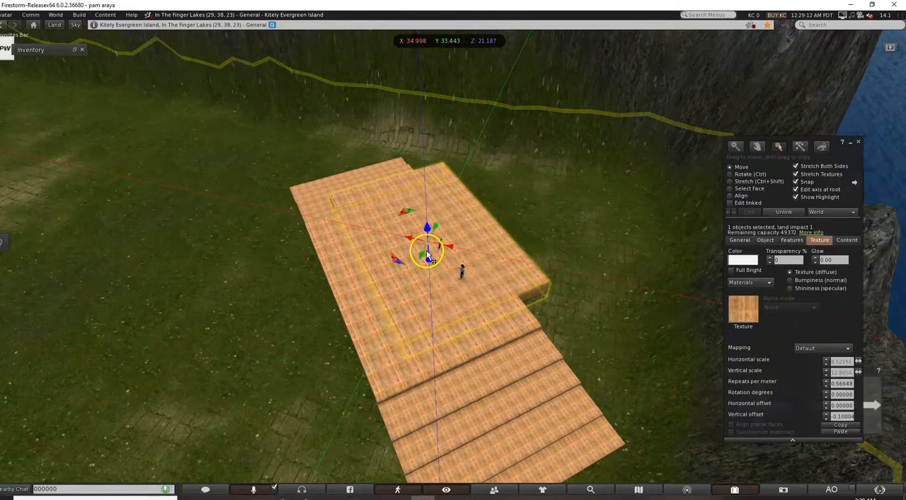
pyautogui.moveTo(450, 246); pyautogui.dragTo(496, 268)
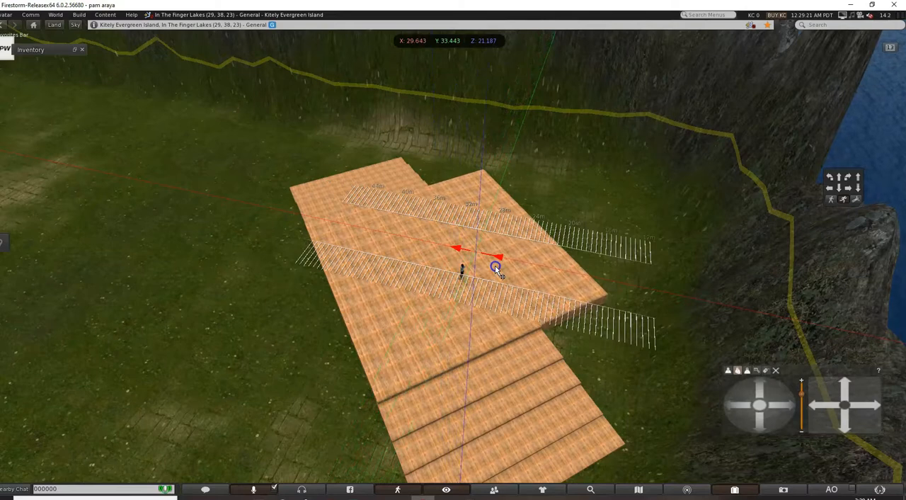
pyautogui.moveTo(495, 267); pyautogui.dragTo(496, 269)
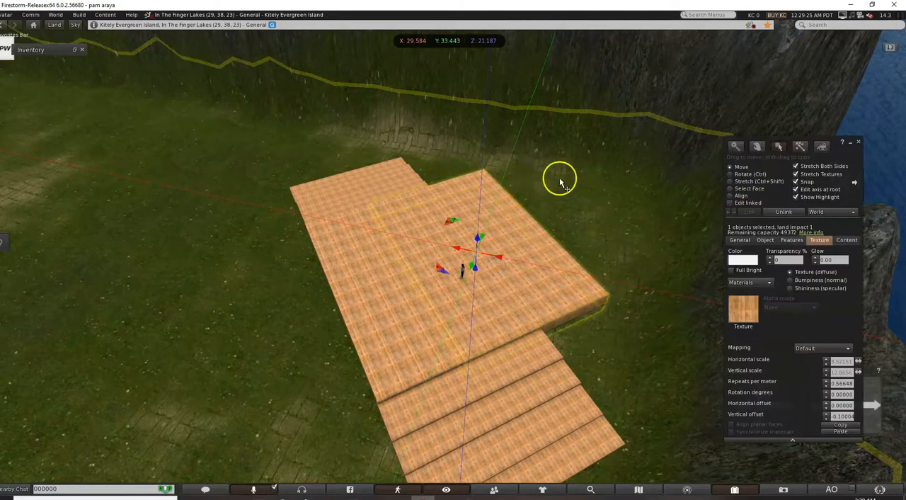
pyautogui.click(244, 157)
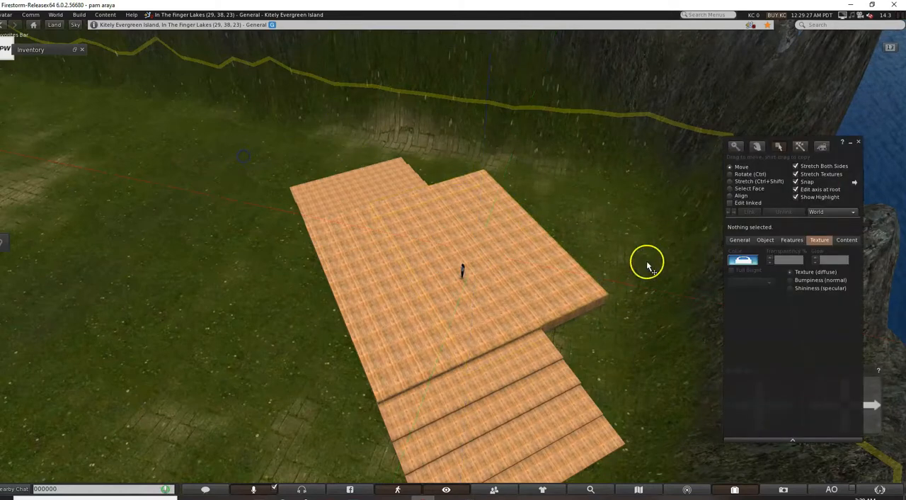
# Stretch the slab copy into an upright wall along the platform's long edge, about 1.802 m thick and 26.605 m high.
pyautogui.click(546, 259)
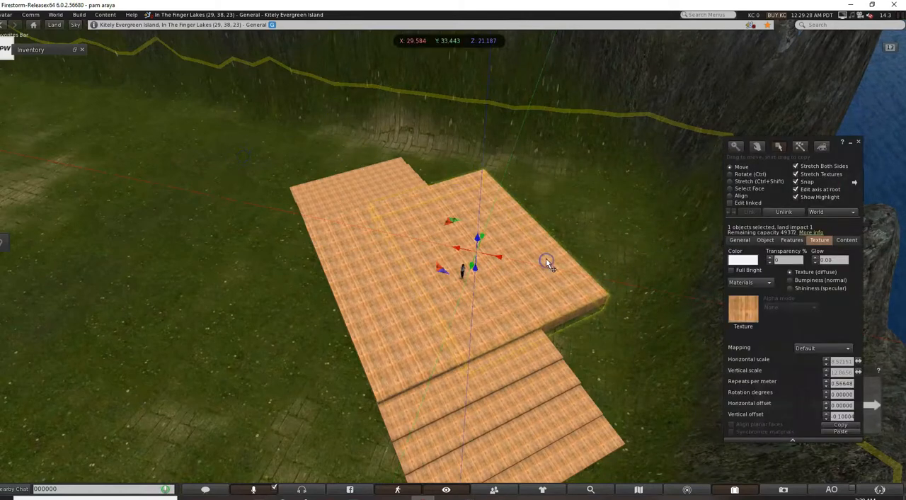
pyautogui.click(747, 183)
pyautogui.moveTo(536, 232); pyautogui.dragTo(484, 251)
pyautogui.moveTo(477, 245); pyautogui.dragTo(500, 140)
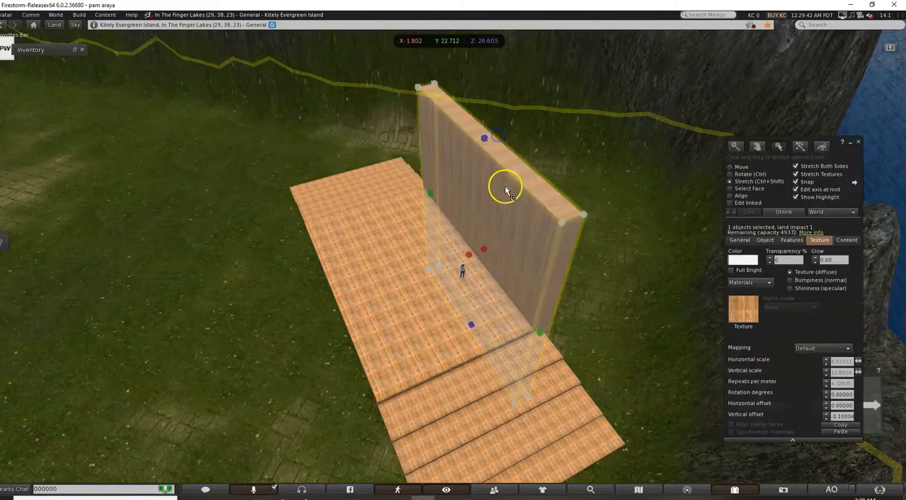
pyautogui.click(224, 159)
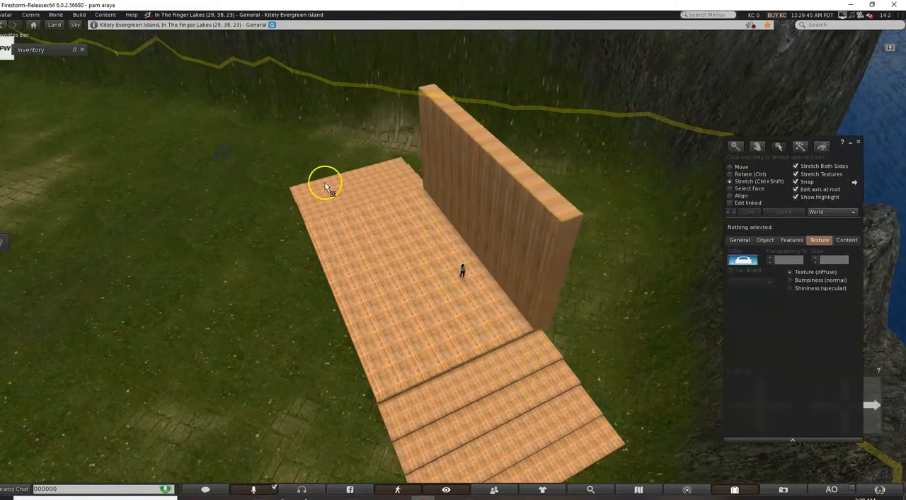
# Thin the wall to about 0.327 m and stretch its length to about 43.552 m, spanning the platform and both staircases.
pyautogui.click(532, 241)
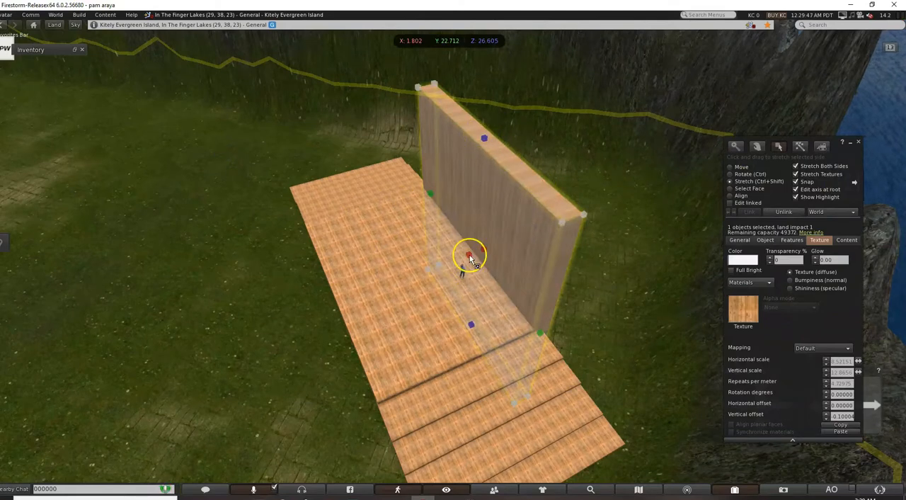
pyautogui.moveTo(469, 255); pyautogui.dragTo(474, 251)
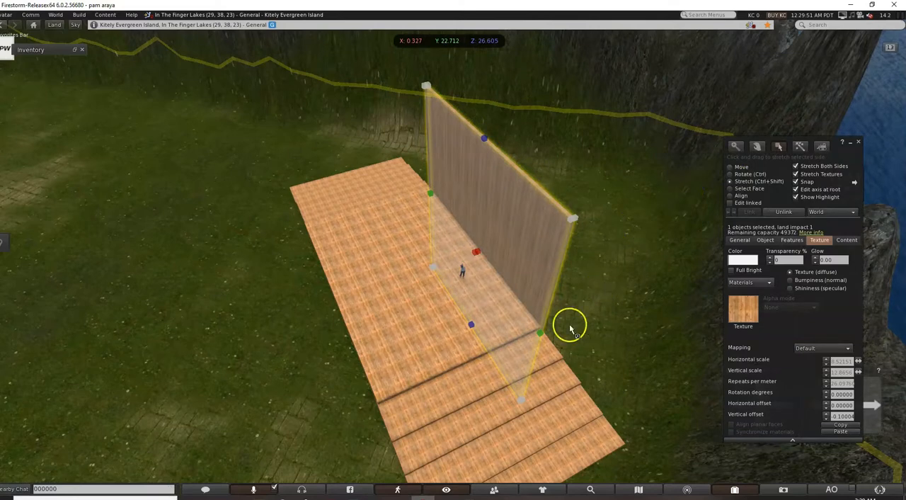
pyautogui.moveTo(428, 193); pyautogui.dragTo(397, 155)
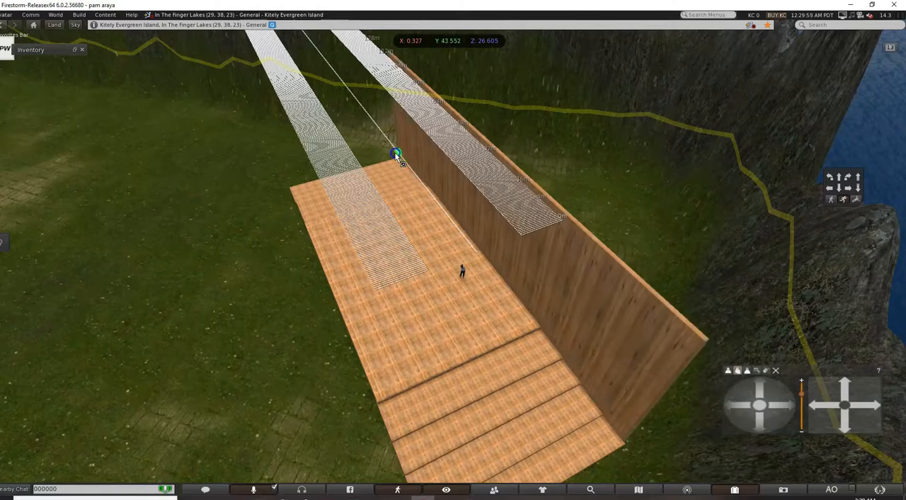
pyautogui.moveTo(397, 155); pyautogui.dragTo(397, 155)
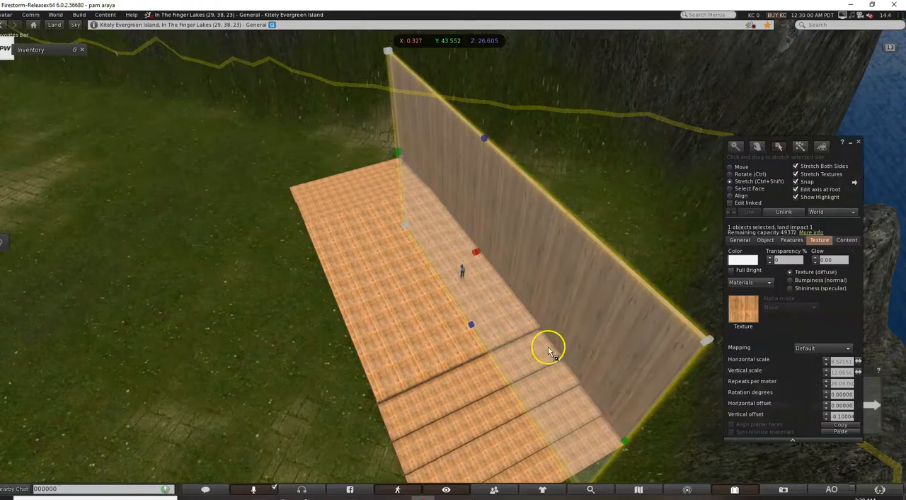
pyautogui.click(636, 130)
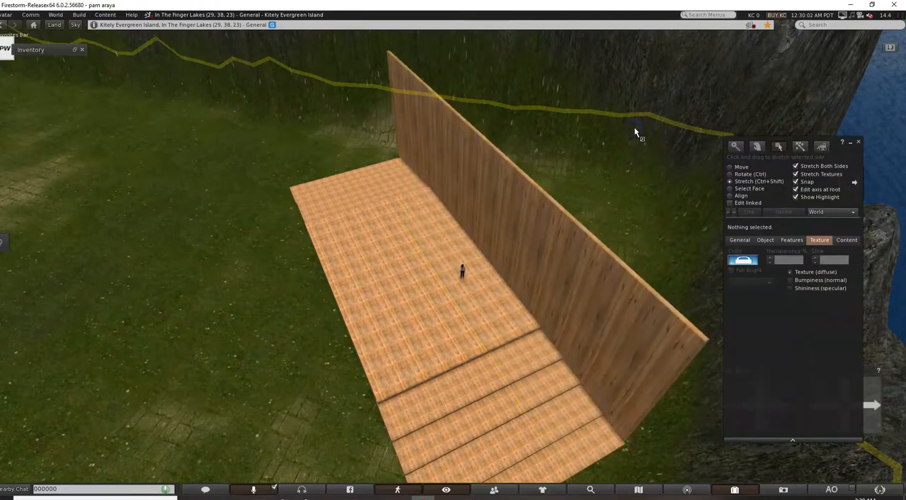
# Duplicate the long wall and move the copy inward over the platform, to about X 29.584, Y 43.080.
pyautogui.click(606, 285)
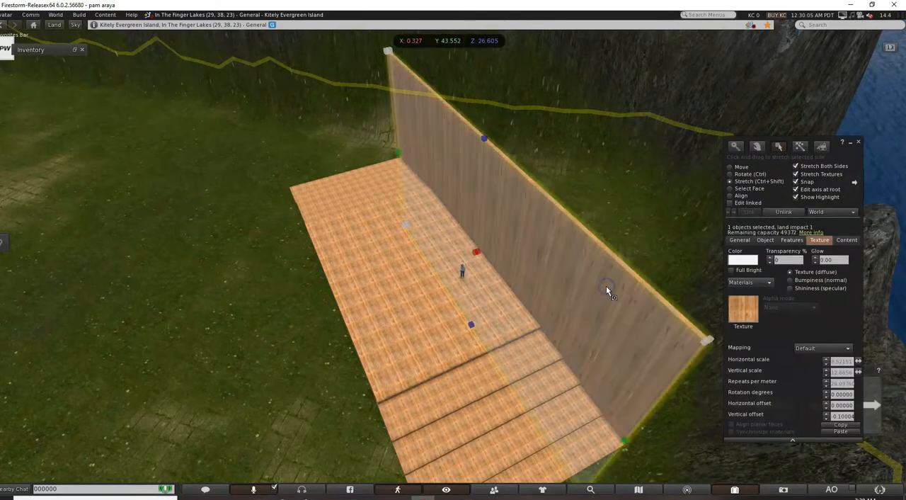
pyautogui.click(730, 168)
pyautogui.moveTo(472, 268)
pyautogui.keyDown('shift'); pyautogui.mouseDown()
pyautogui.moveTo(437, 308)
pyautogui.moveTo(434, 333)
pyautogui.mouseUp(); pyautogui.keyUp('shift')
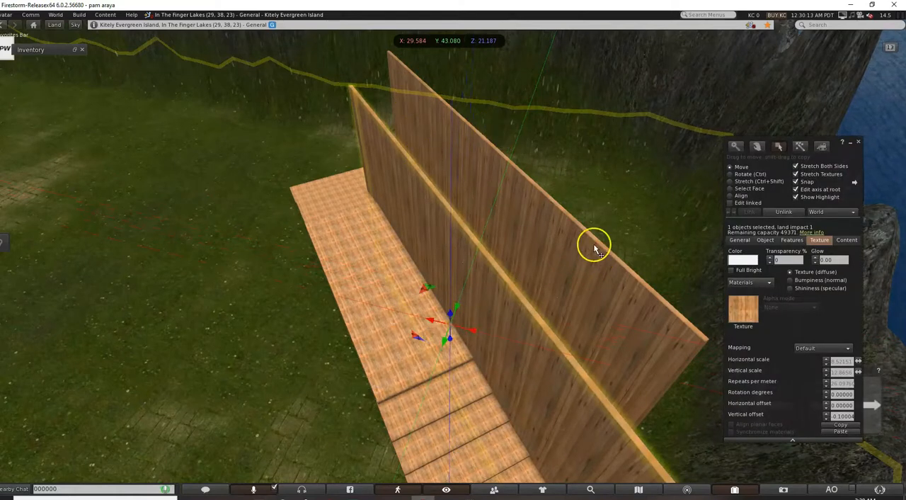
# Shrink the wall copy's length to about 0.779 m so it forms a slim upright post.
pyautogui.scroll(-5, 592, 245)
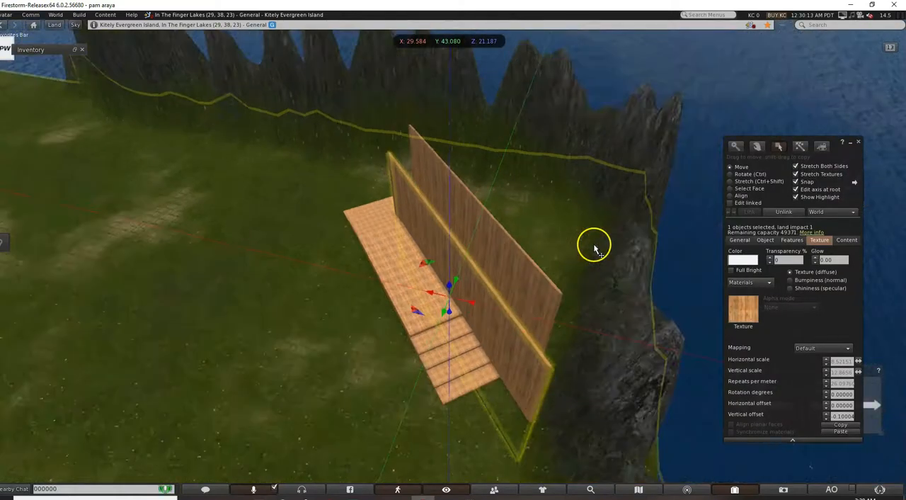
pyautogui.click(731, 181)
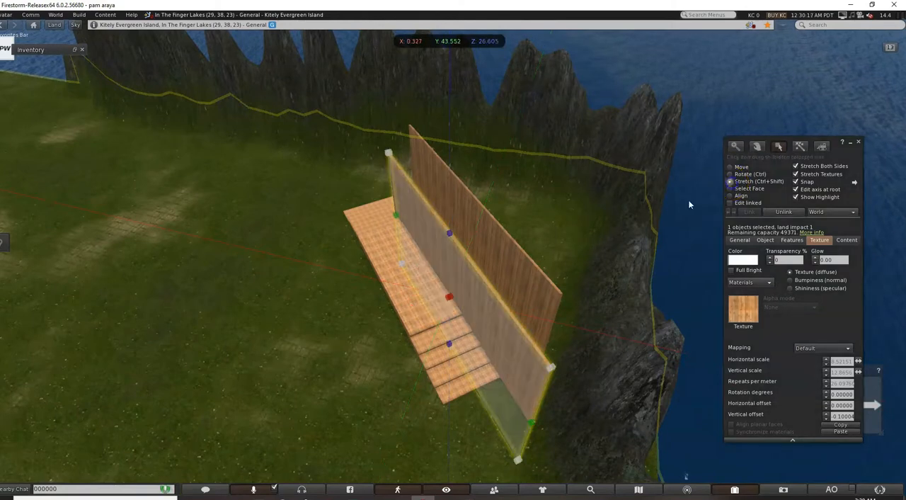
pyautogui.moveTo(532, 425); pyautogui.dragTo(452, 301)
pyautogui.scroll(4, 413, 266)
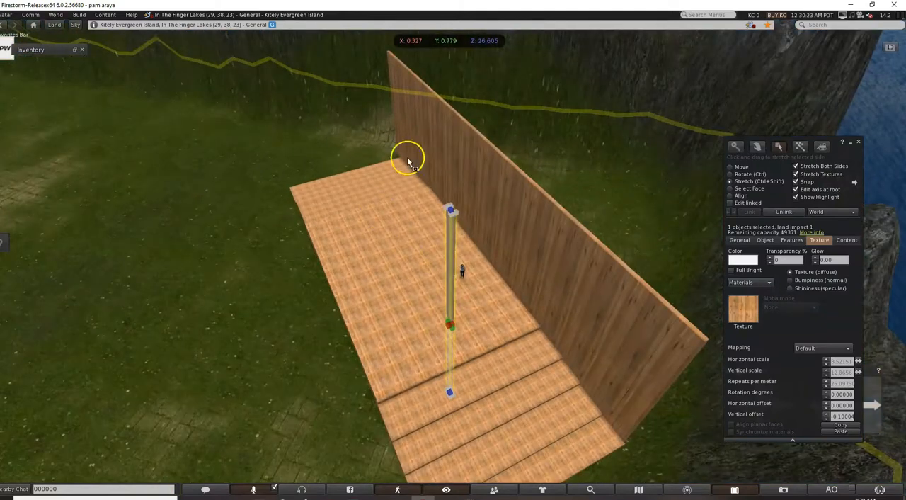
pyautogui.click(581, 173)
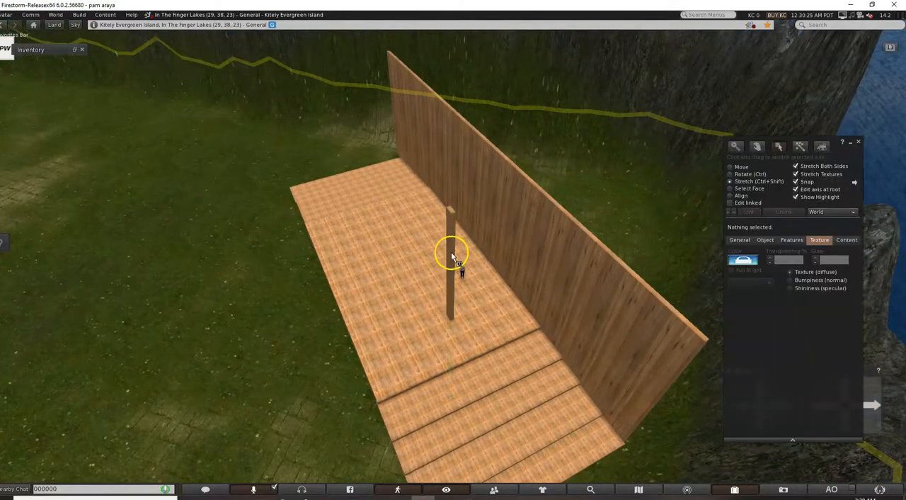
# Move the post to the platform's open-side corner beside the staircase, at about X 32.741, Y 51.543.
pyautogui.click(453, 256)
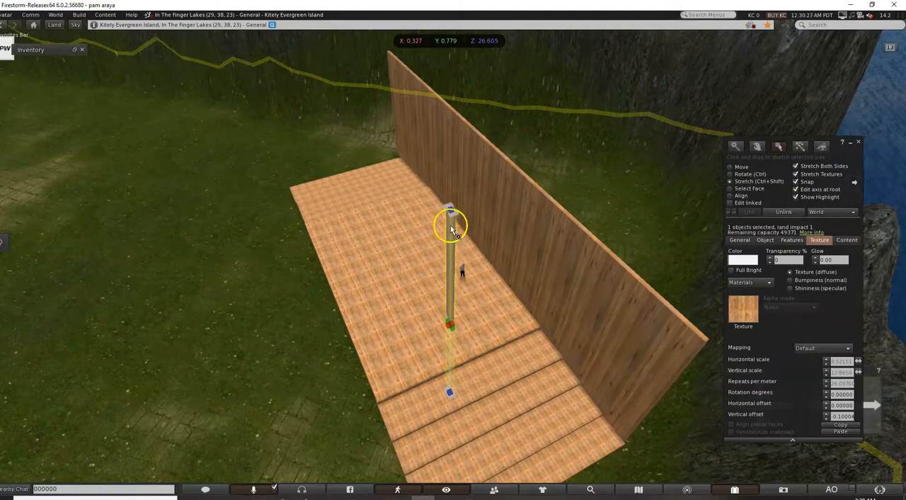
pyautogui.click(730, 167)
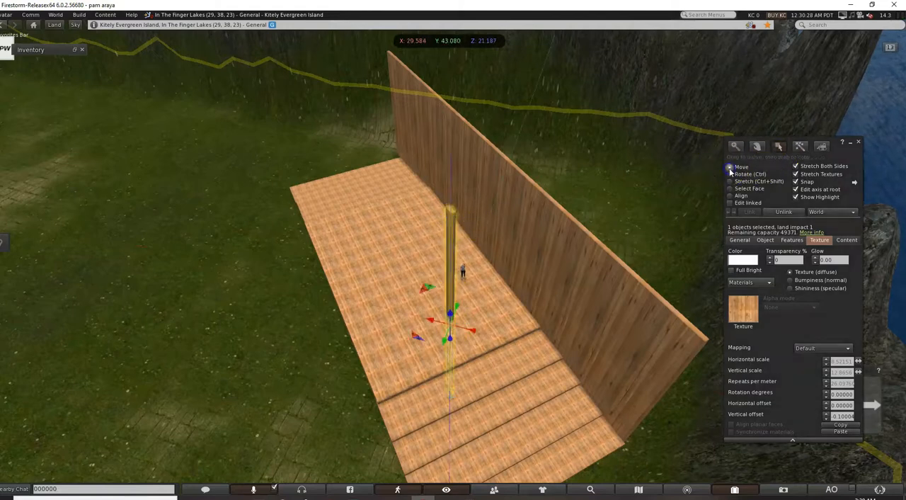
pyautogui.moveTo(446, 343); pyautogui.dragTo(371, 422)
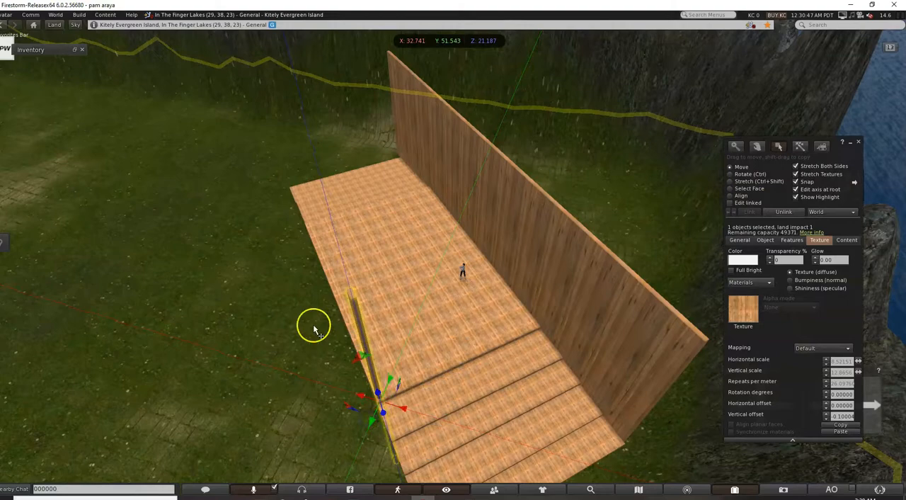
pyautogui.click(319, 317)
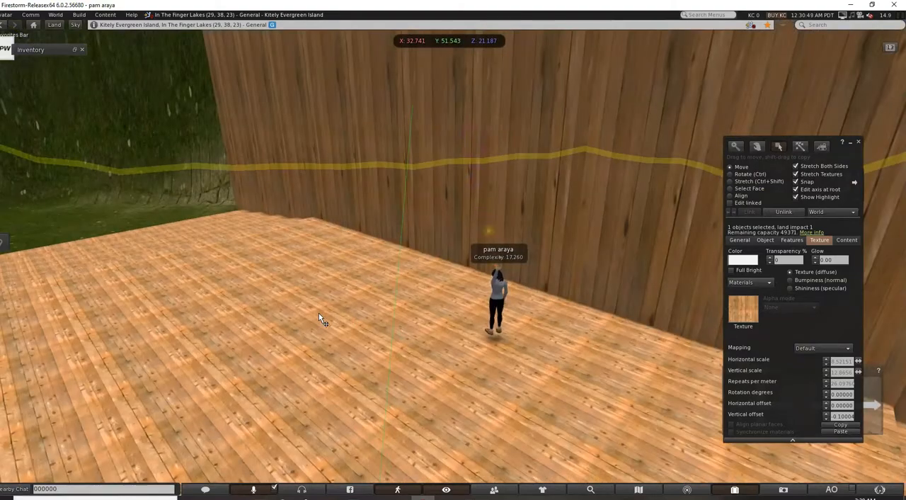
# Duplicate the corner post and move the copy along the platform's open long edge to about X 40.500, Y 42.521.
pyautogui.press('Left')
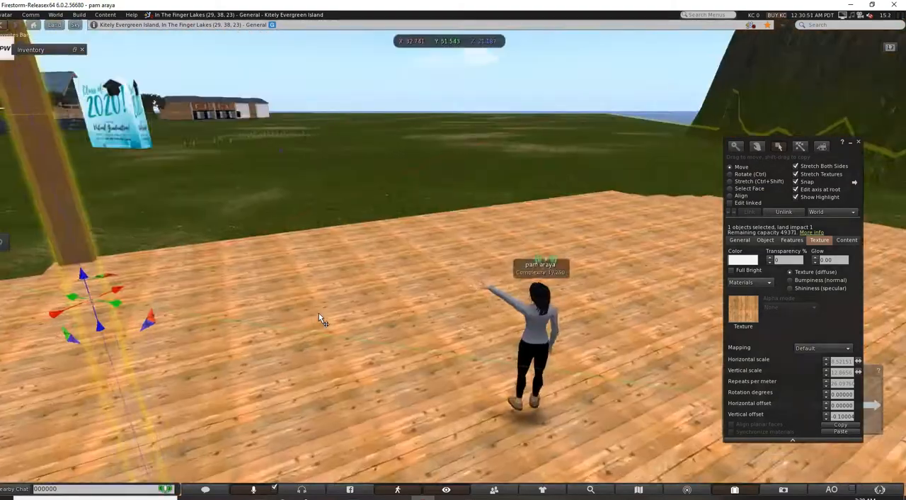
pyautogui.press('Up')
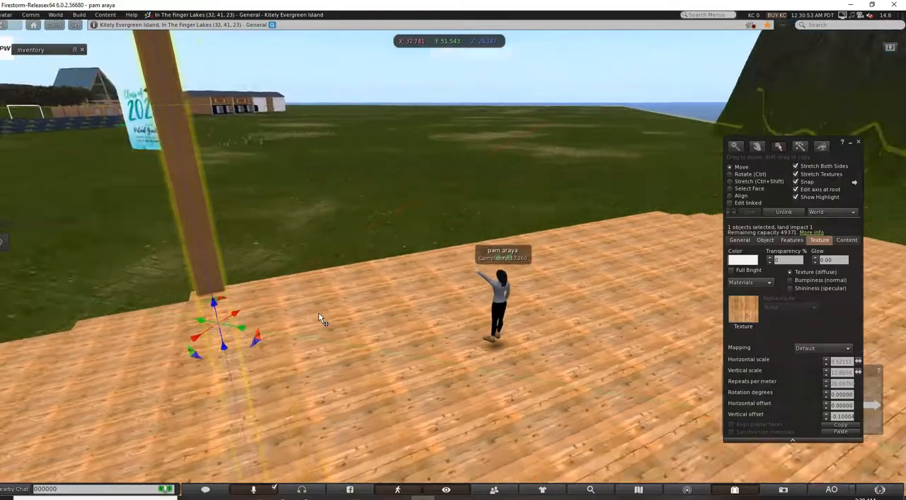
pyautogui.press('Right')
pyautogui.moveTo(78, 469); pyautogui.dragTo(417, 297)
pyautogui.press('Right')
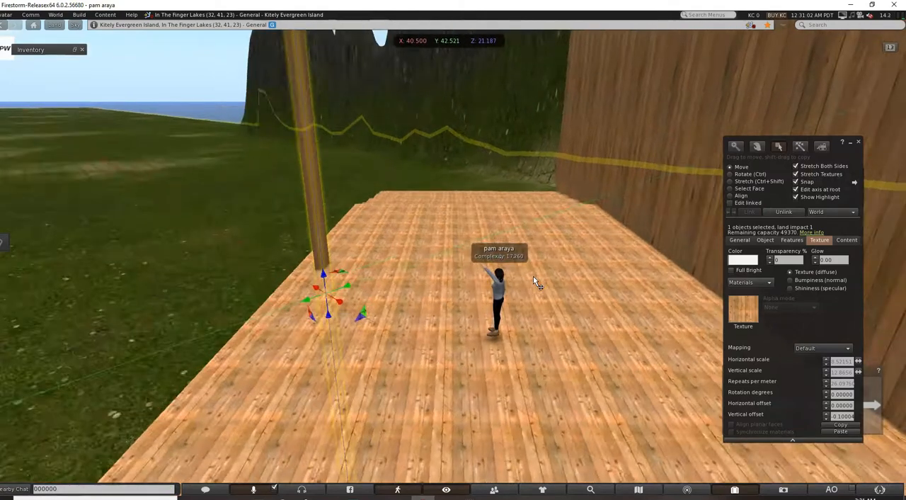
pyautogui.press('Up')
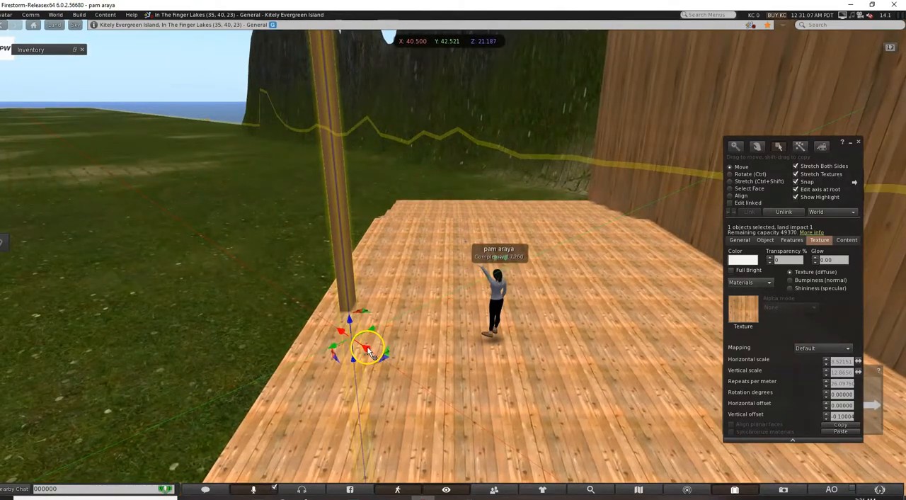
pyautogui.click(326, 308)
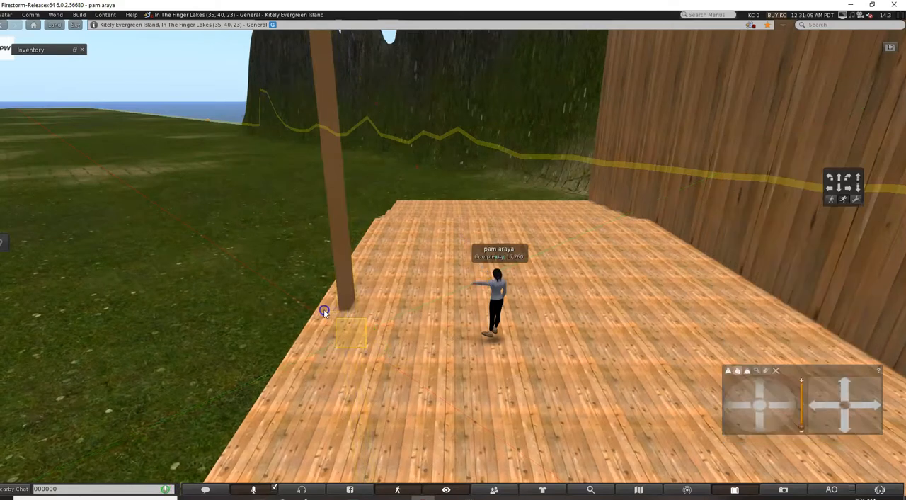
# Move the second post farther along the open edge toward the far end, to about X 45.858, Y 38.040.
pyautogui.click(349, 259)
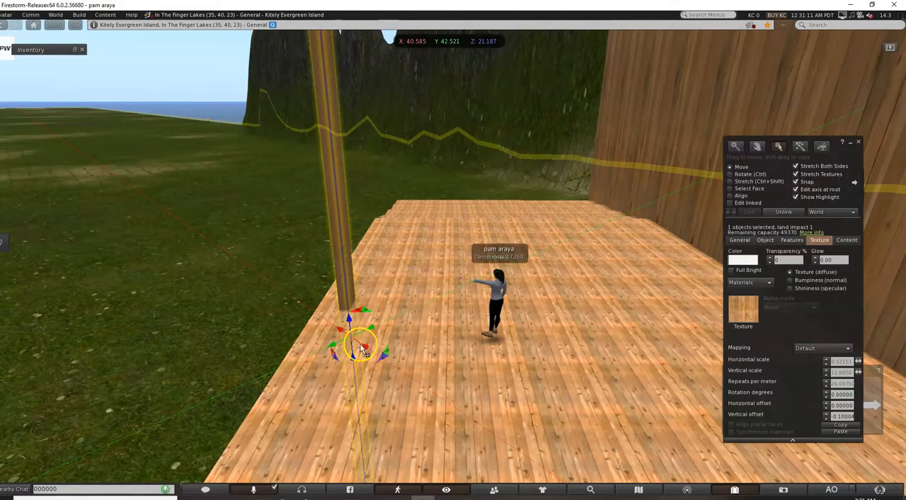
pyautogui.moveTo(367, 353); pyautogui.dragTo(396, 263)
pyautogui.press('Up')
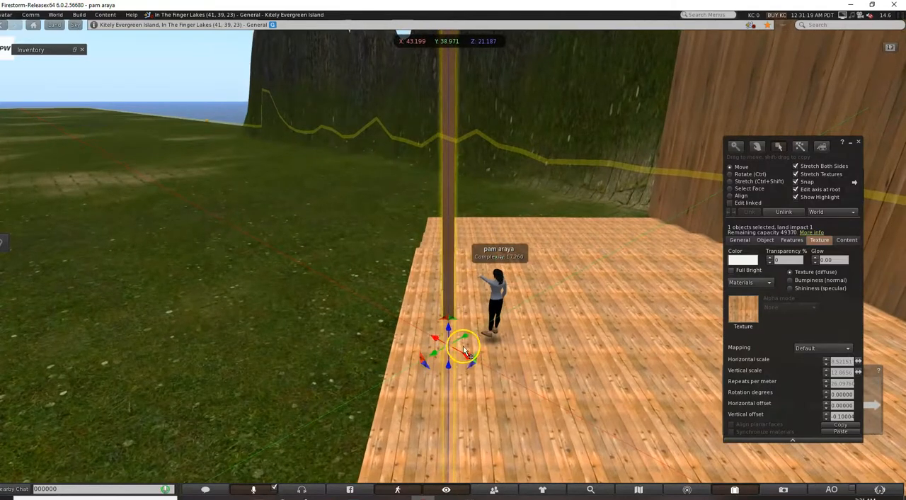
pyautogui.moveTo(467, 357); pyautogui.dragTo(437, 322)
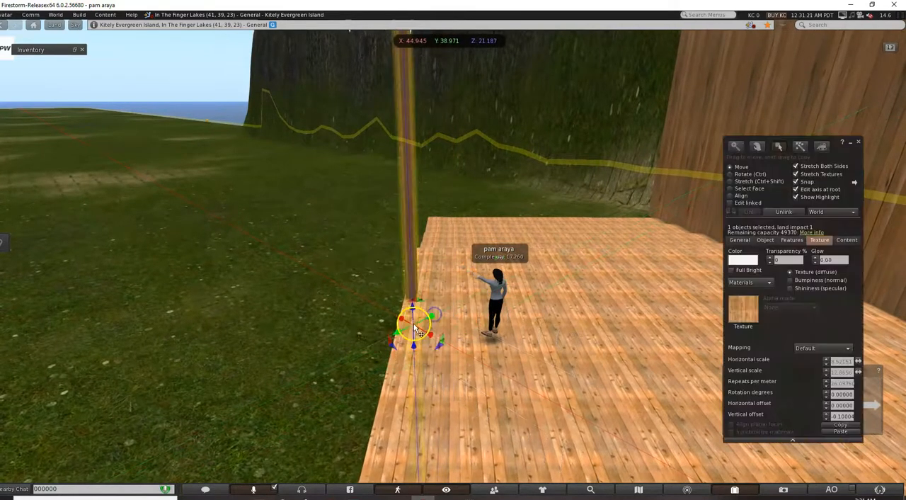
pyautogui.click(373, 267)
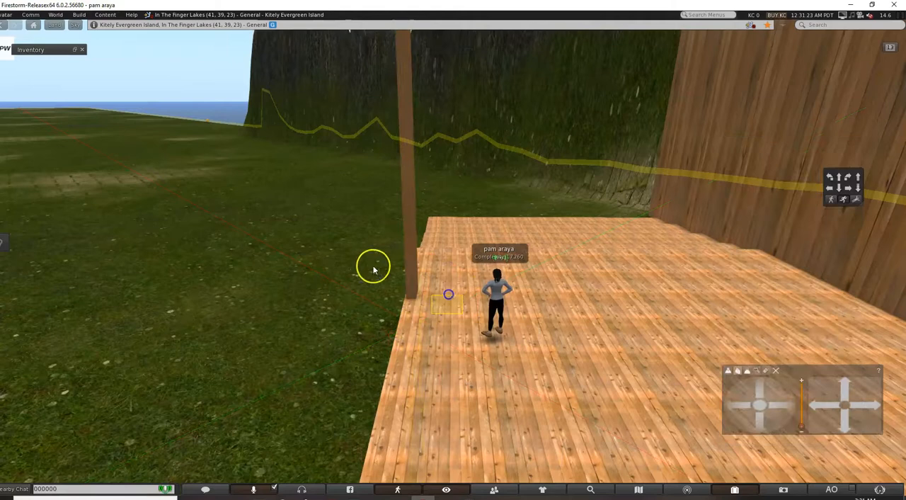
pyautogui.click(408, 249)
pyautogui.moveTo(431, 320); pyautogui.dragTo(436, 289)
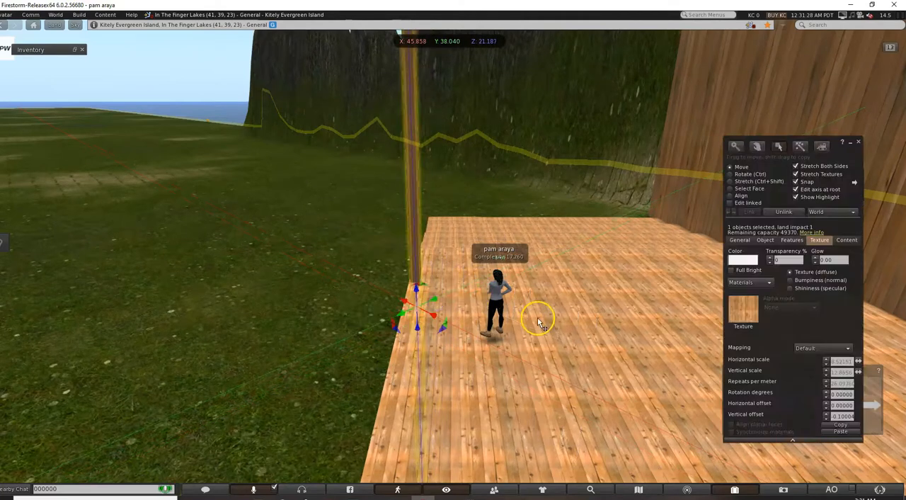
# Fine-tune the second post's position so it stands on the platform's open long edge near the far staircase.
pyautogui.press('Right')
pyautogui.press('Up')
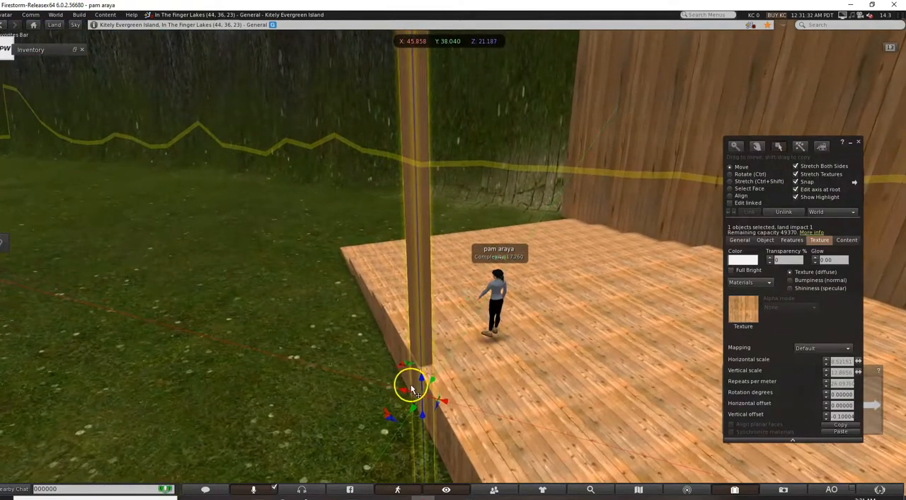
pyautogui.moveTo(410, 383); pyautogui.dragTo(402, 365)
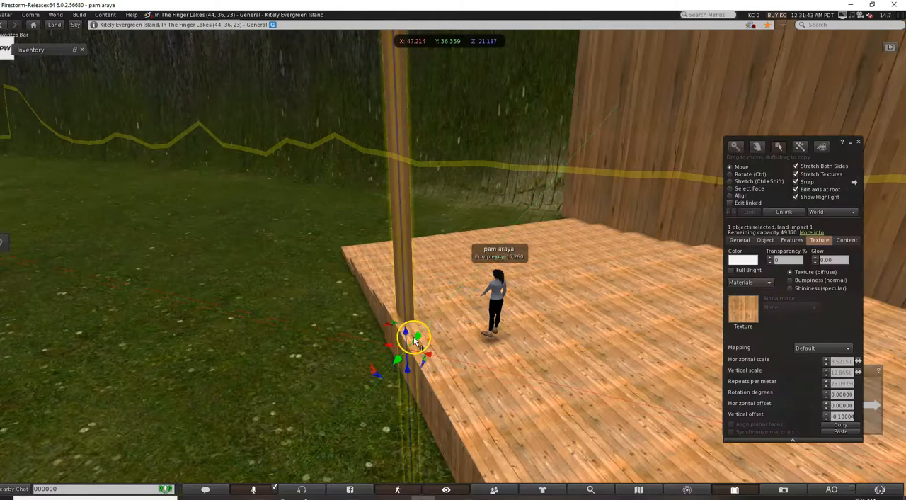
pyautogui.click(273, 136)
# Duplicate the platform slab and raise the copy straight up to about Z 25.766.
pyautogui.press('Right')
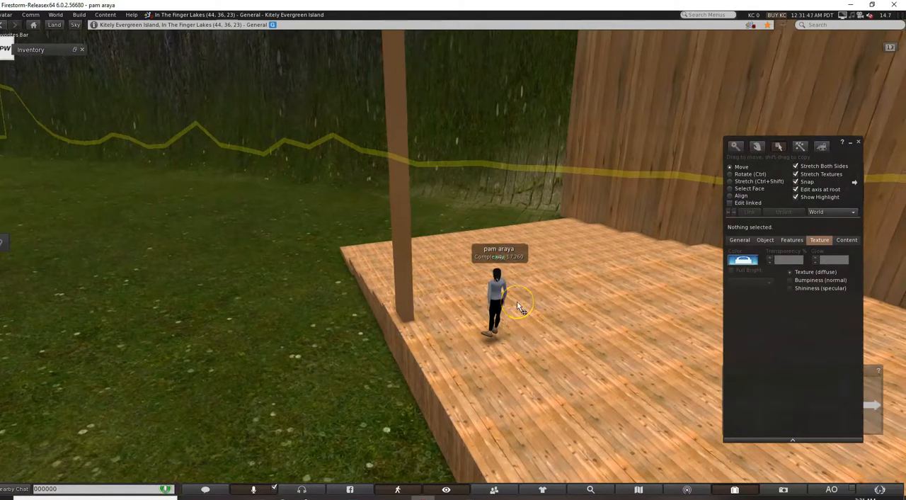
pyautogui.press('Left')
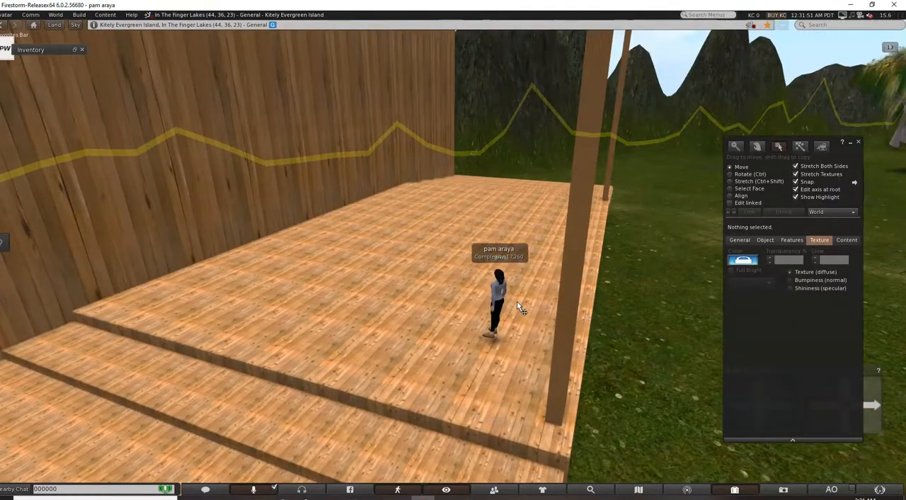
pyautogui.press('Right')
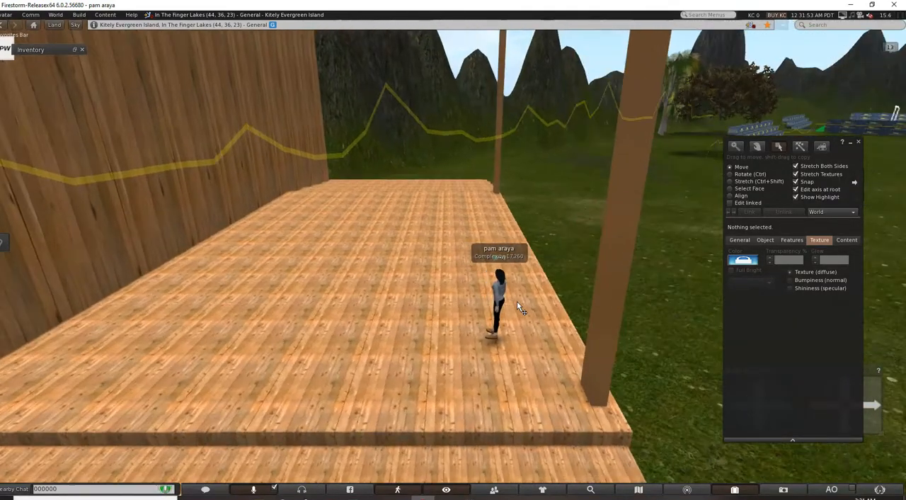
pyautogui.press('Right')
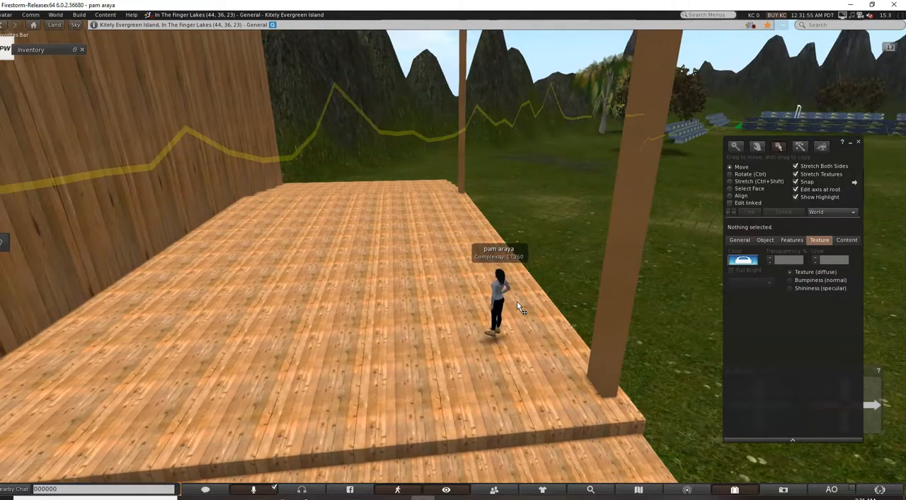
pyautogui.click(420, 358)
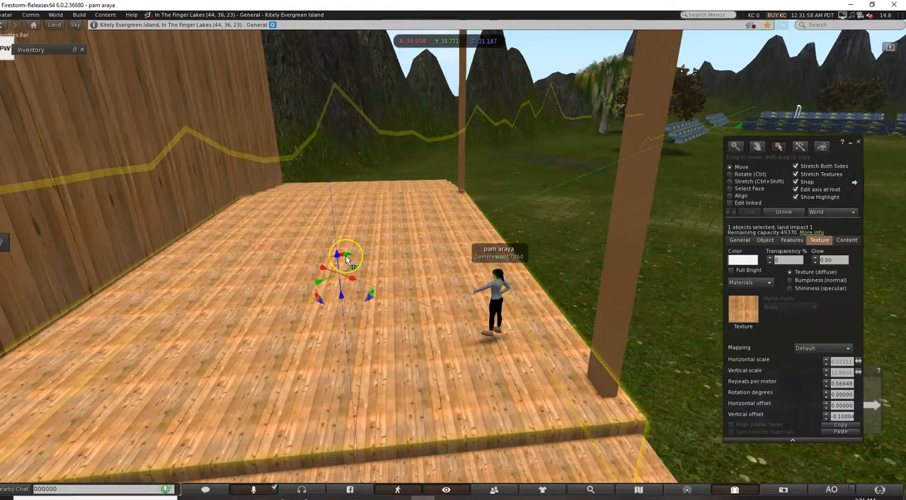
pyautogui.moveTo(346, 254); pyautogui.dragTo(320, 150)
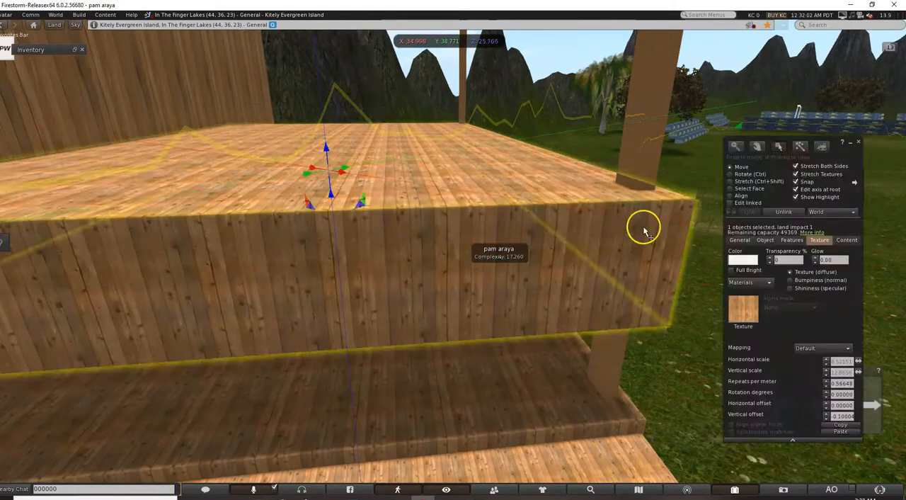
# Thin the raised slab copy to about 0.146 m.
pyautogui.click(731, 174)
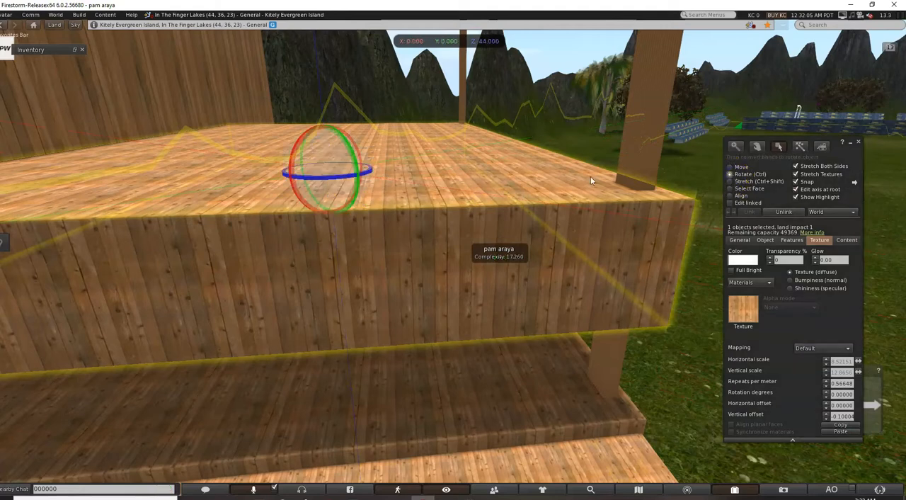
pyautogui.click(743, 182)
pyautogui.click(412, 186)
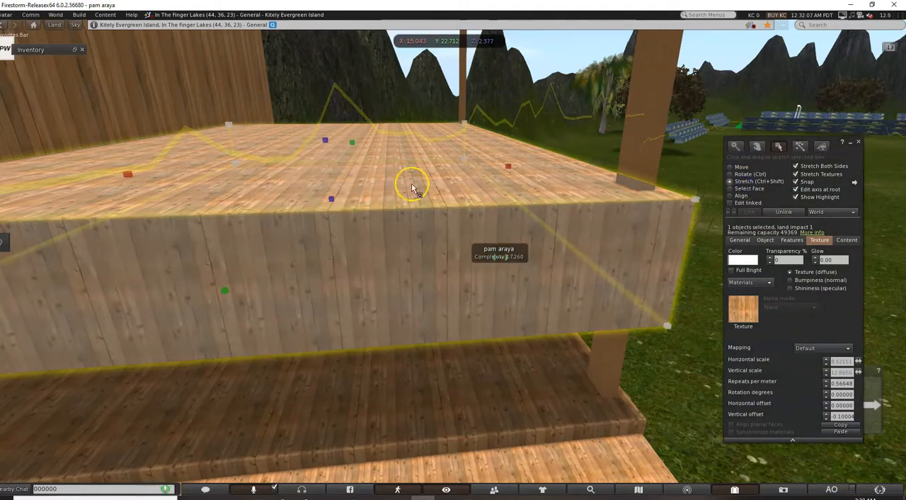
pyautogui.moveTo(325, 140); pyautogui.dragTo(326, 170)
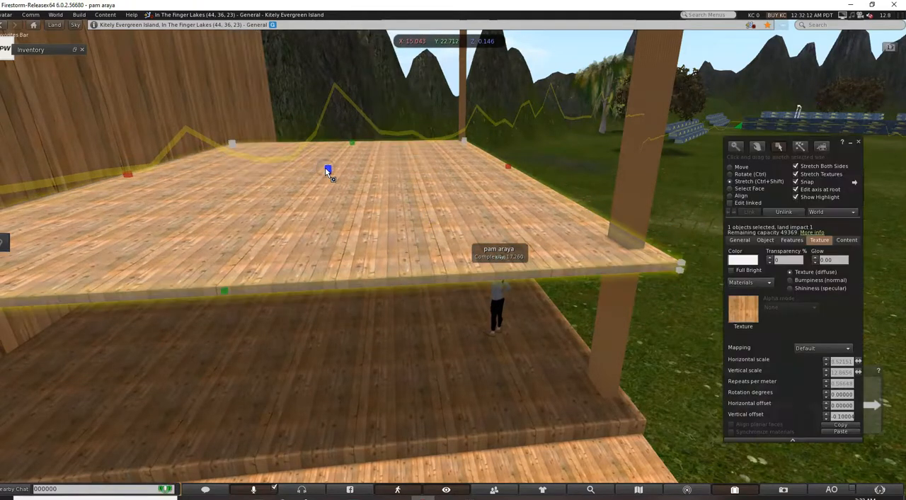
# Raise the thin slab to about Z 30.655 as a roof over the platform, and deselect it.
pyautogui.click(739, 167)
pyautogui.moveTo(324, 151); pyautogui.dragTo(317, 19)
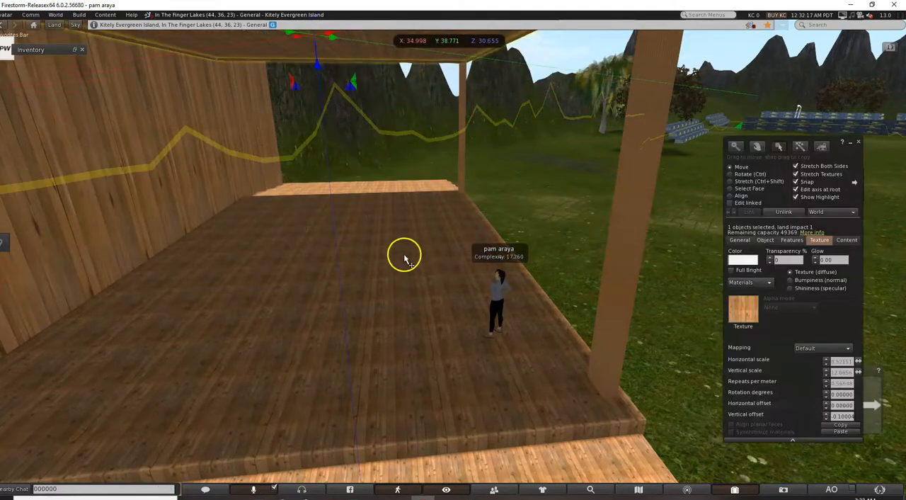
pyautogui.click(522, 367)
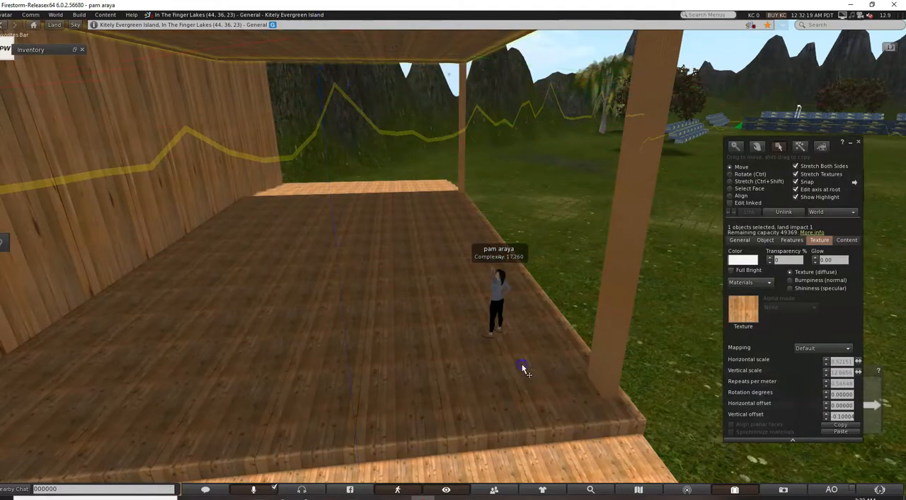
pyautogui.click(554, 230)
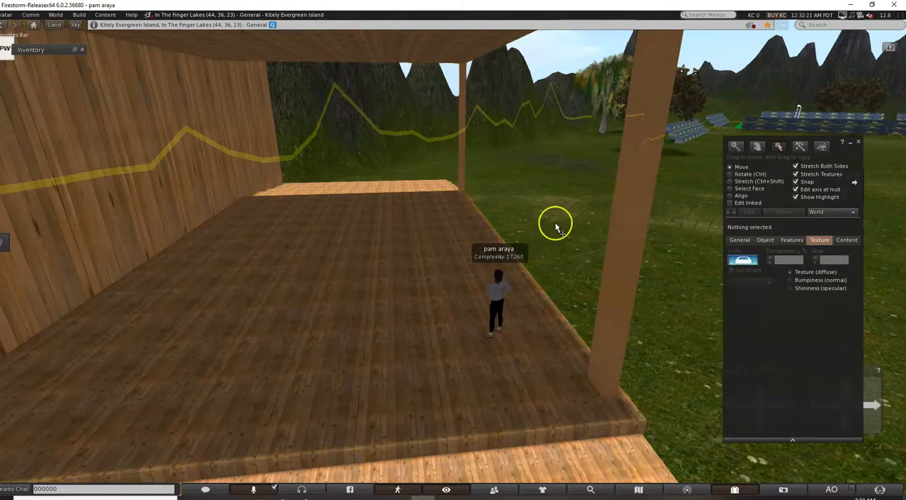
pyautogui.press('Left')
pyautogui.press('Left')
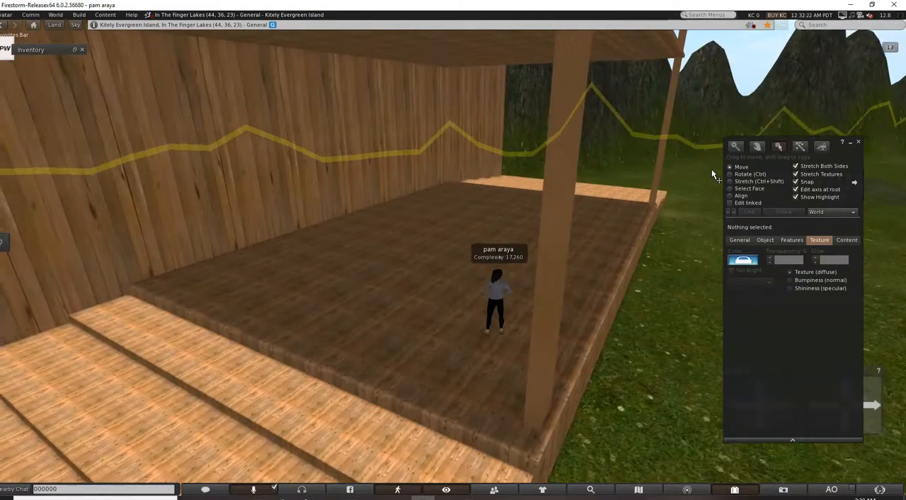
# Raise the back wall straight up to about Z 22.586.
pyautogui.scroll(-3, 711, 170)
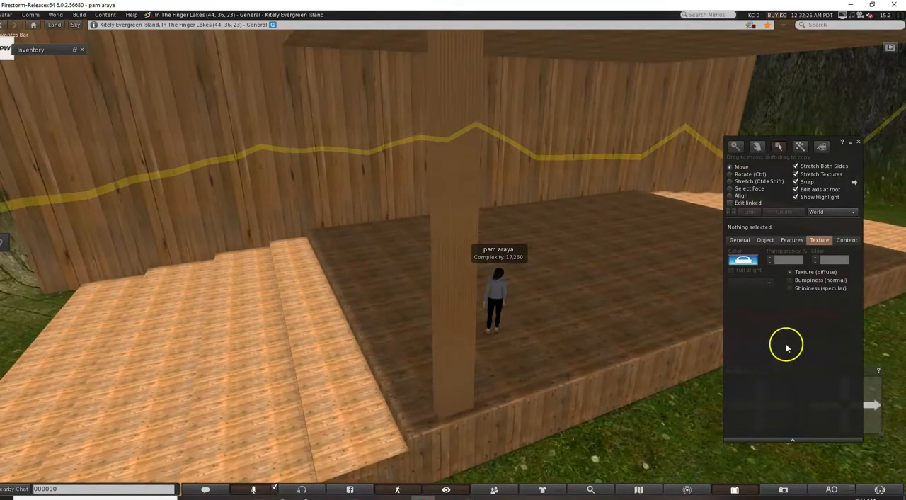
pyautogui.moveTo(838, 157); pyautogui.dragTo(844, 75)
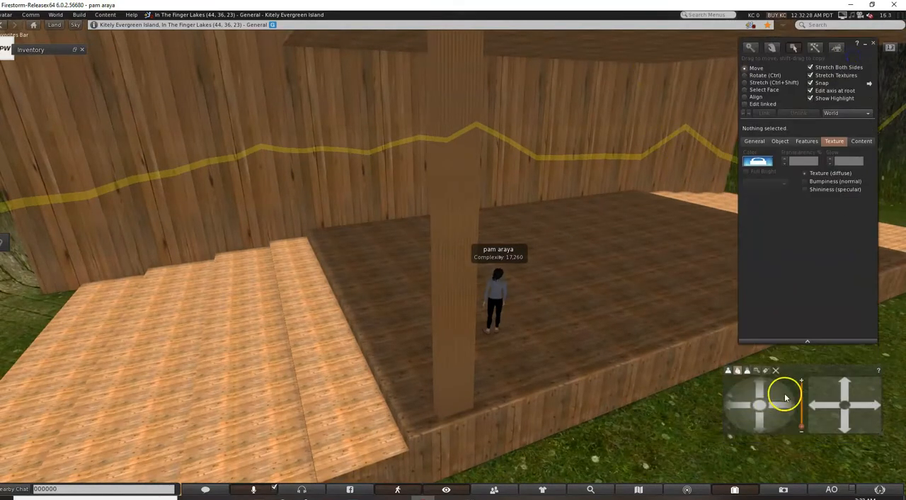
pyautogui.click(841, 425)
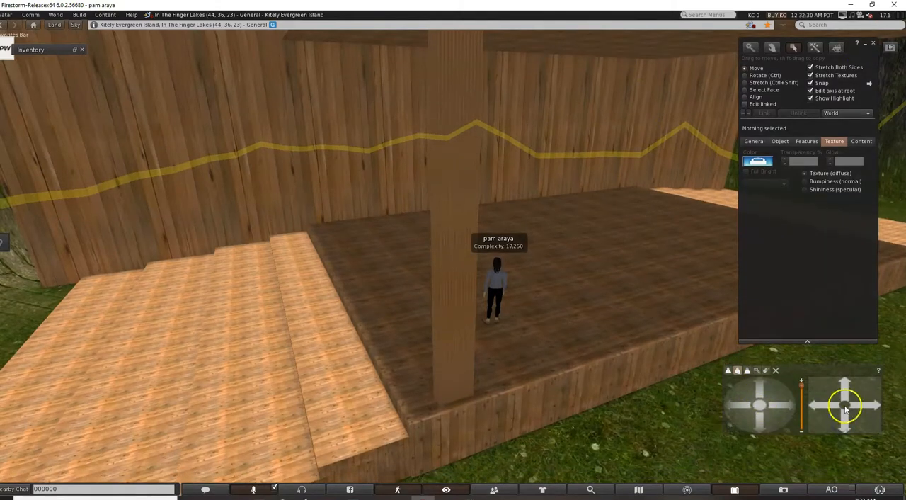
pyautogui.click(847, 388)
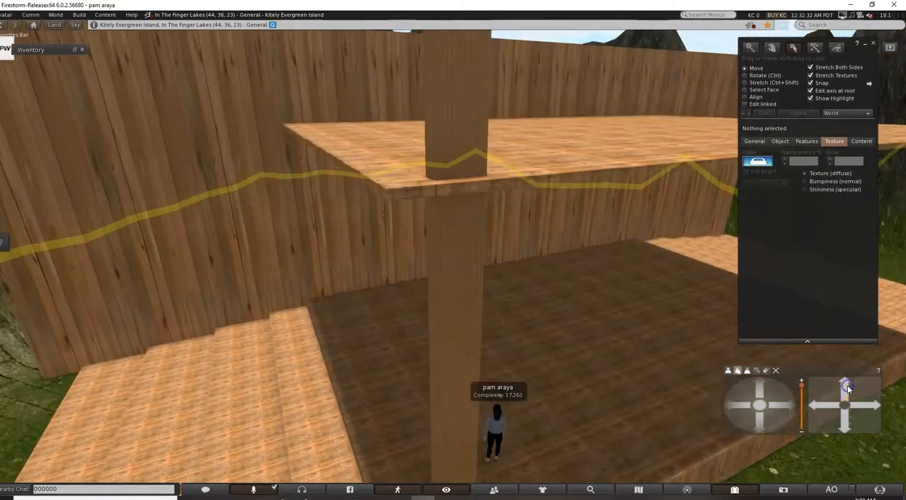
pyautogui.click(604, 259)
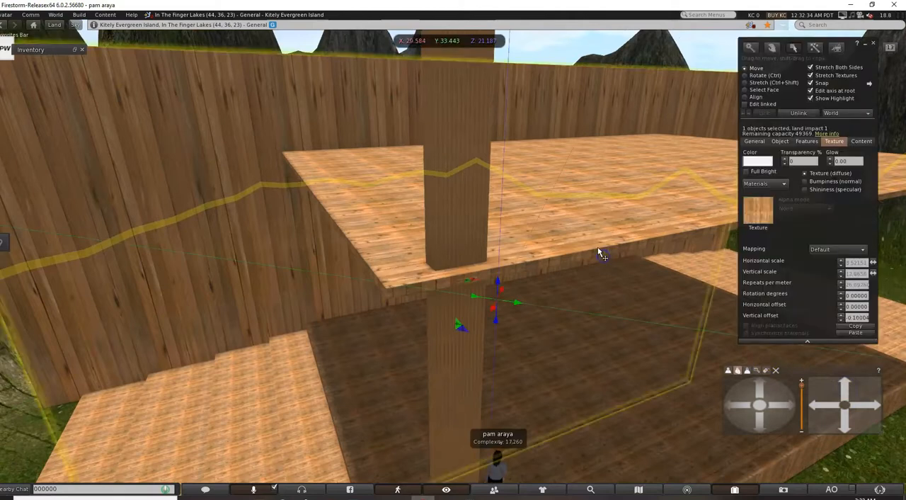
pyautogui.moveTo(498, 281); pyautogui.dragTo(498, 259)
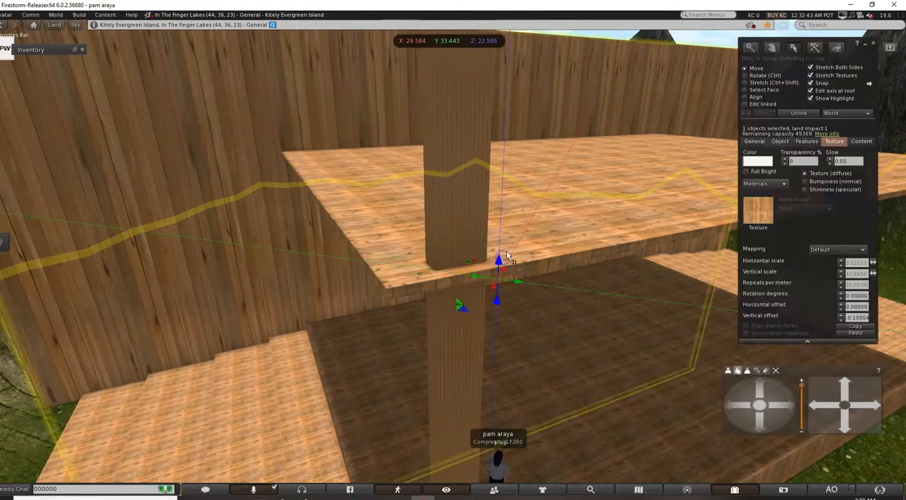
# Raise the thin roof slab to about Z 34.480, near the top of the back wall.
pyautogui.click(589, 251)
pyautogui.moveTo(614, 141); pyautogui.dragTo(619, 63)
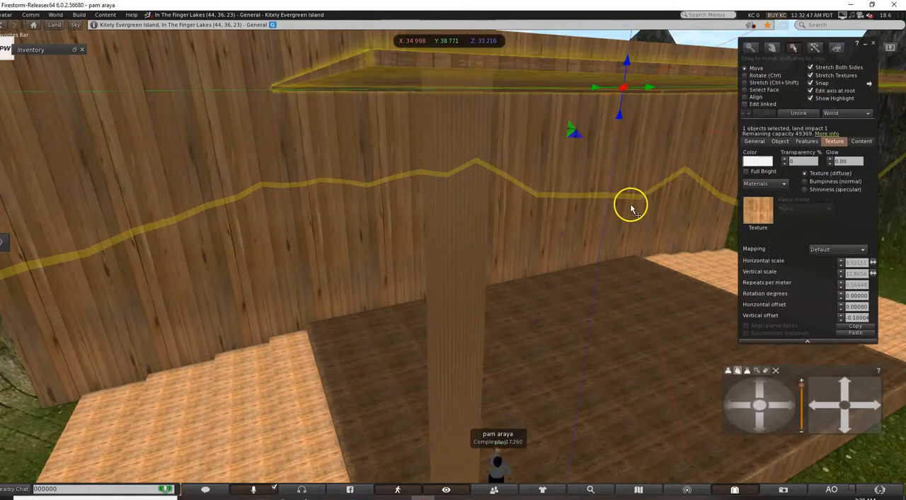
pyautogui.scroll(-4, 631, 207)
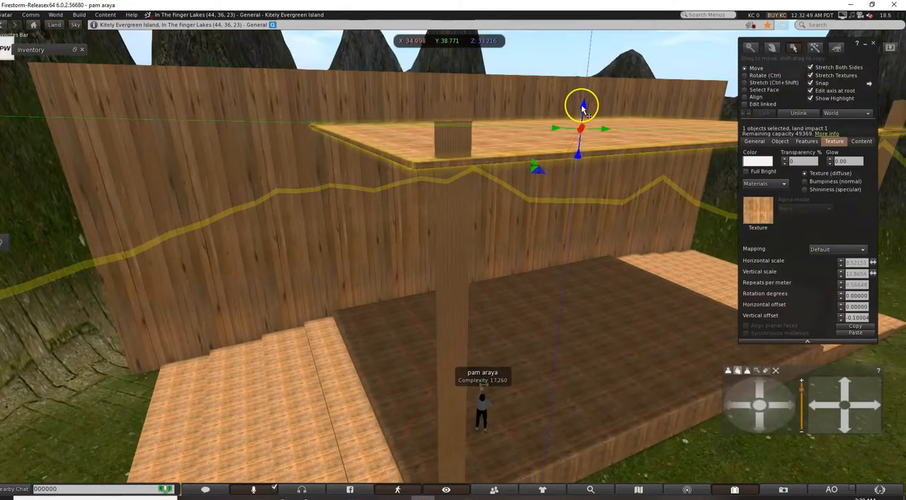
pyautogui.moveTo(582, 107); pyautogui.dragTo(584, 80)
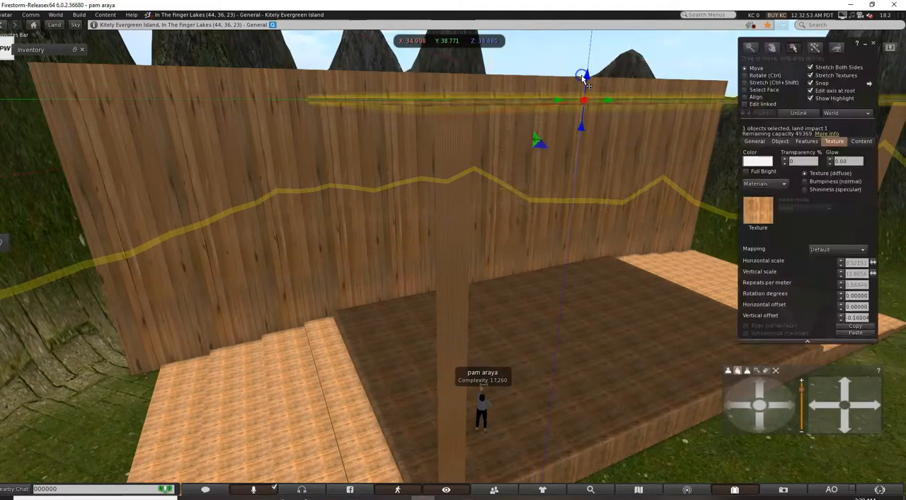
# Lower the back wall to about Z 21.222 so its top edge meets the roof, and deselect it.
pyautogui.click(256, 126)
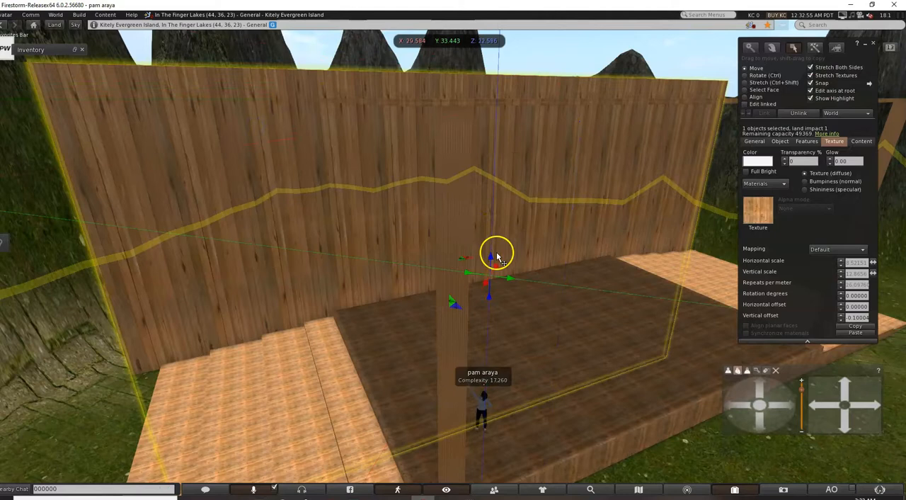
pyautogui.moveTo(491, 257); pyautogui.dragTo(491, 277)
pyautogui.moveTo(490, 277); pyautogui.dragTo(490, 276)
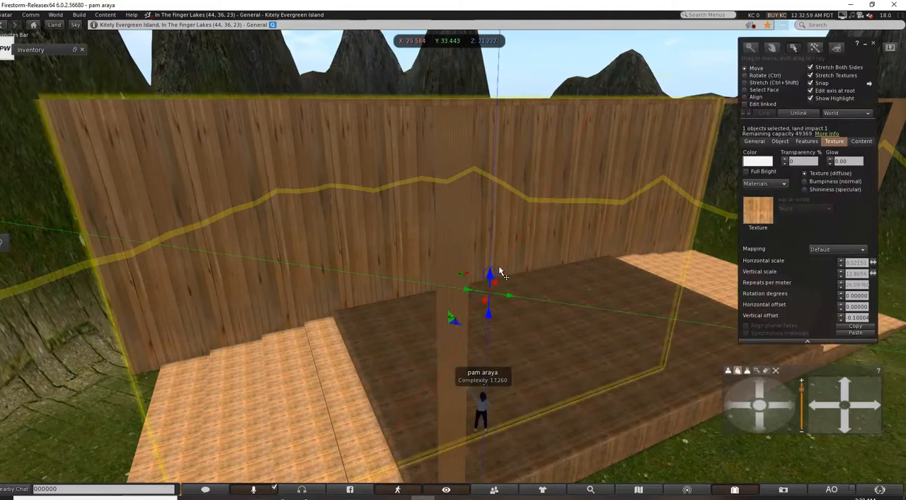
pyautogui.click(260, 61)
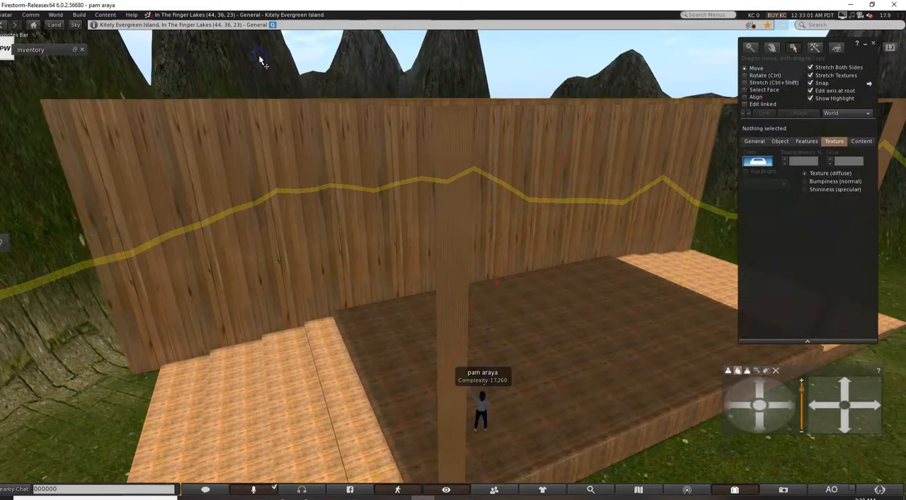
# Shorten the back wall with Stretch so its ends line up with the roof's length, and deselect it.
pyautogui.scroll(-10, 684, 411)
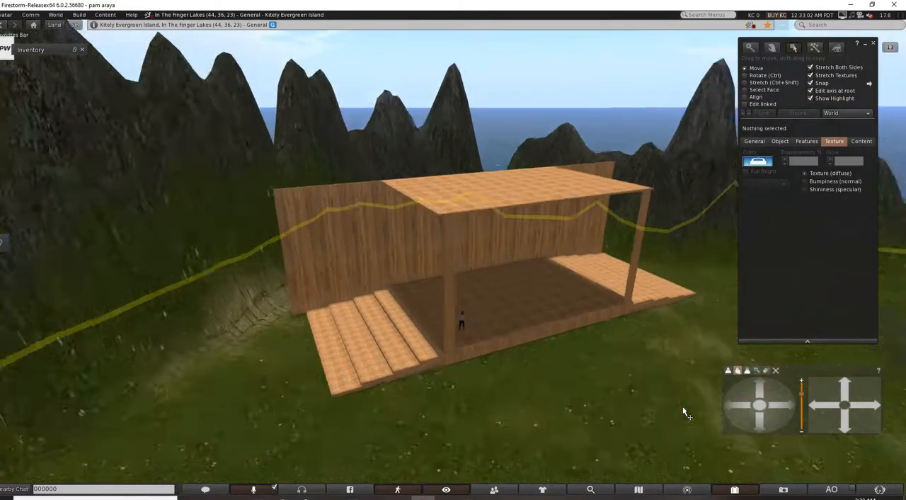
pyautogui.click(369, 266)
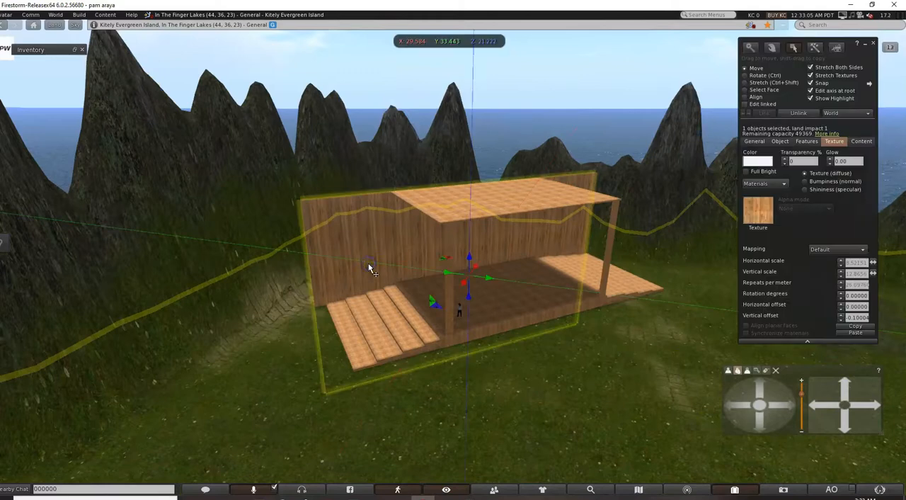
pyautogui.click(750, 82)
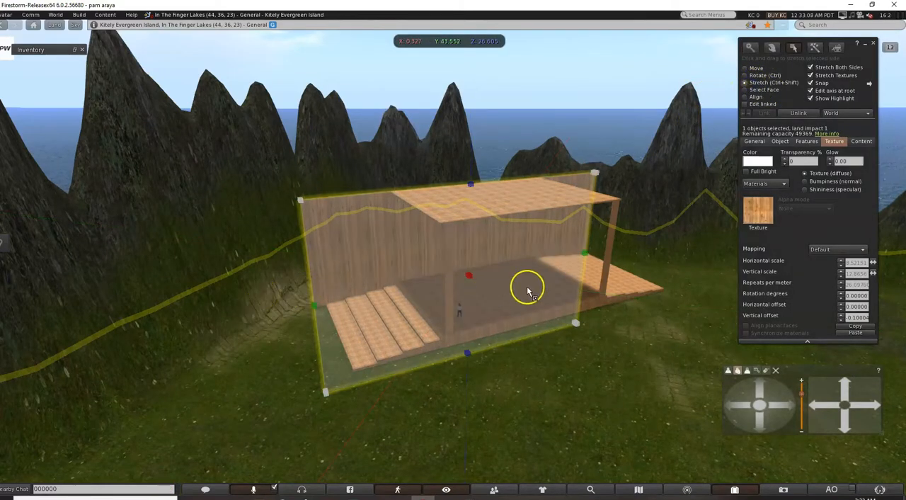
pyautogui.moveTo(313, 305); pyautogui.dragTo(396, 290)
pyautogui.click(562, 73)
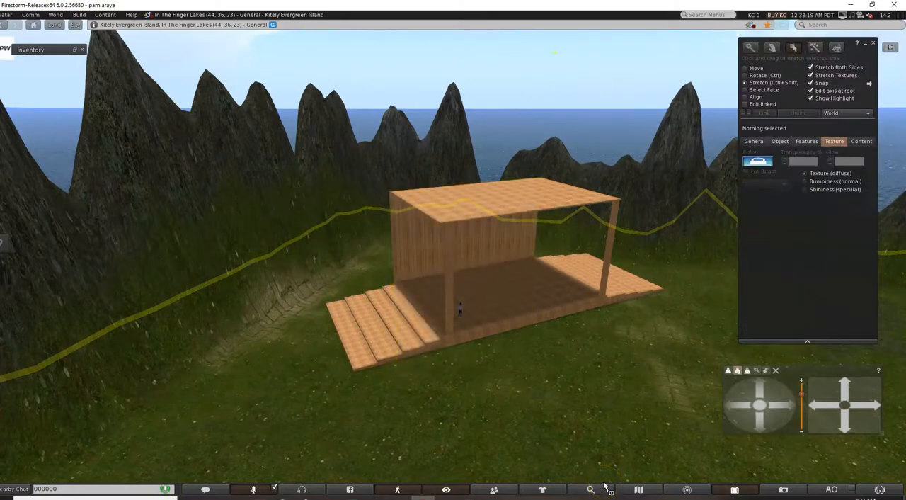
# Select the roof, the back wall, the far staircase's steps and both corner posts together.
pyautogui.click(467, 215)
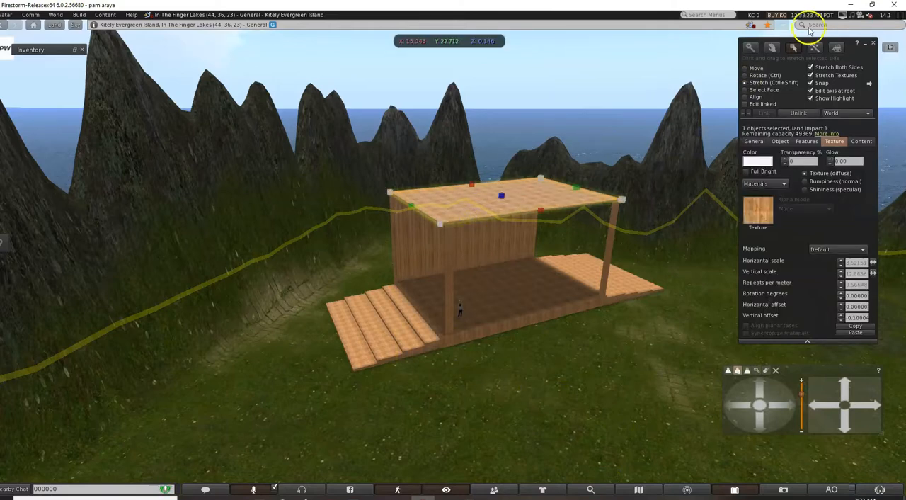
pyautogui.click(744, 68)
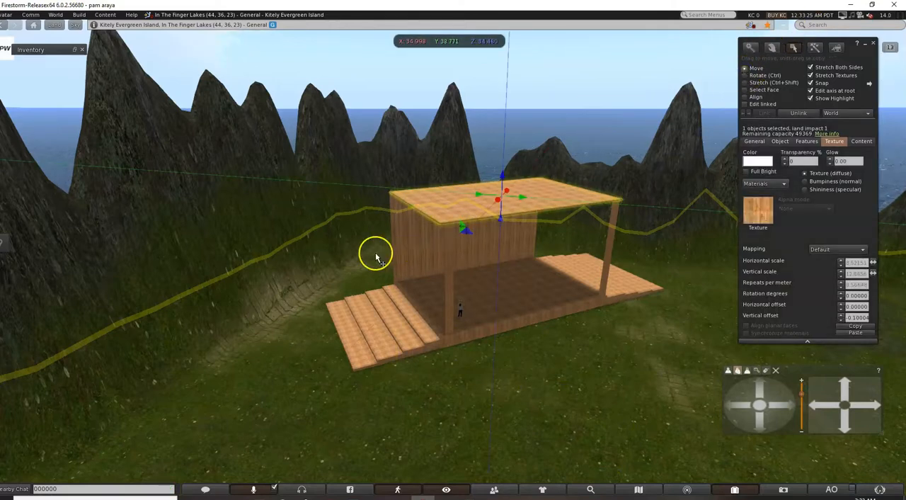
pyautogui.keyDown('shift'); pyautogui.click(406, 239); pyautogui.keyUp('shift')
pyautogui.moveTo(315, 333); pyautogui.dragTo(681, 190)
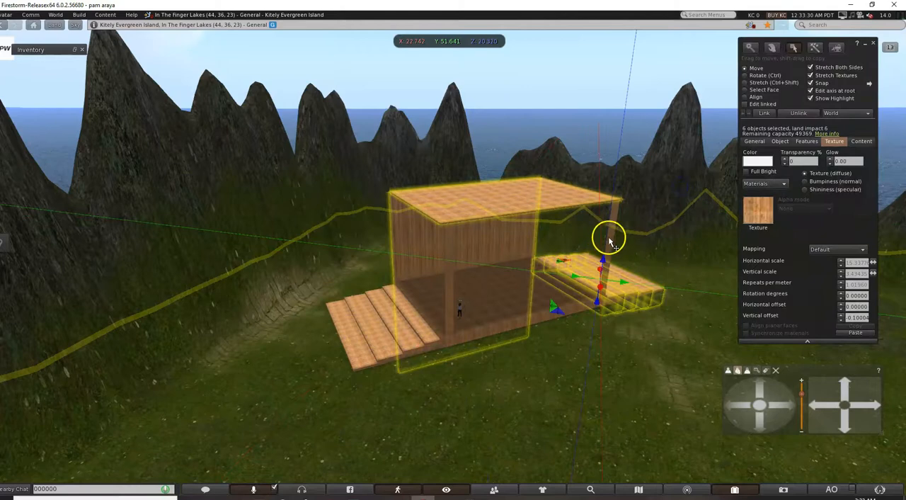
pyautogui.keyDown('shift'); pyautogui.click(612, 233); pyautogui.keyUp('shift')
pyautogui.keyDown('shift'); pyautogui.click(449, 245); pyautogui.keyUp('shift')
pyautogui.keyDown('shift'); pyautogui.click(490, 306); pyautogui.keyUp('shift')
pyautogui.keyDown('shift'); pyautogui.click(405, 332); pyautogui.keyUp('shift')
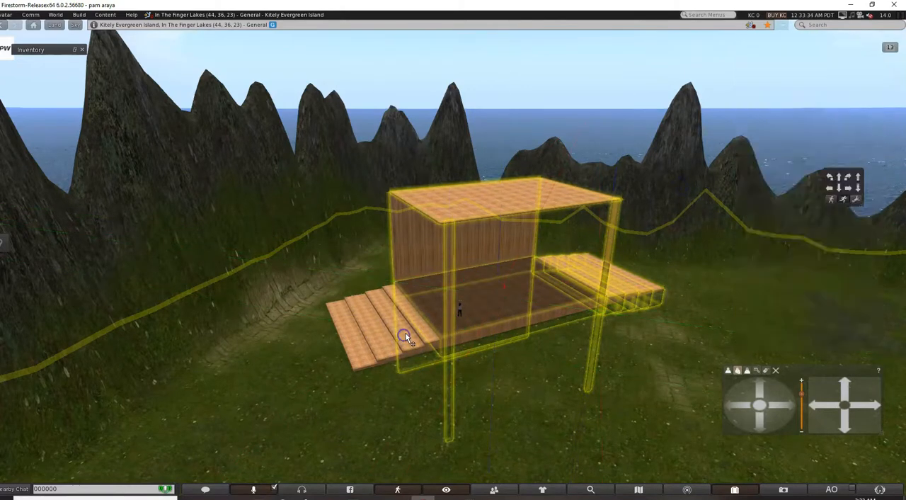
# Add the near staircase's steps and the platform to the selection, link all 13 parts into one object, and deselect it.
pyautogui.keyDown('shift'); pyautogui.moveTo(328, 327); pyautogui.dragTo(434, 382); pyautogui.keyUp('shift')
pyautogui.keyDown('shift'); pyautogui.moveTo(354, 316); pyautogui.dragTo(425, 338); pyautogui.keyUp('shift')
pyautogui.keyDown('shift'); pyautogui.click(408, 332); pyautogui.keyUp('shift')
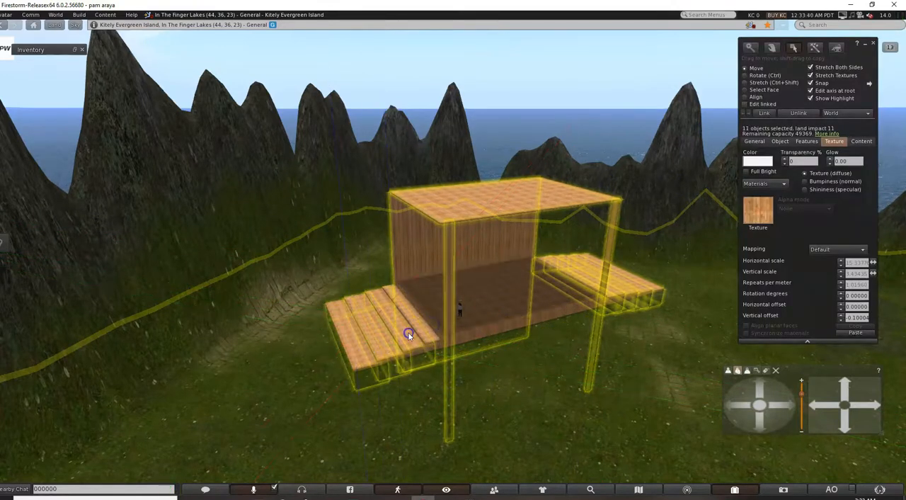
pyautogui.keyDown('shift'); pyautogui.moveTo(348, 283); pyautogui.dragTo(439, 377); pyautogui.keyUp('shift')
pyautogui.keyDown('shift'); pyautogui.click(420, 345); pyautogui.keyUp('shift')
pyautogui.keyDown('shift'); pyautogui.click(431, 340); pyautogui.keyUp('shift')
pyautogui.keyDown('shift'); pyautogui.click(481, 326); pyautogui.keyUp('shift')
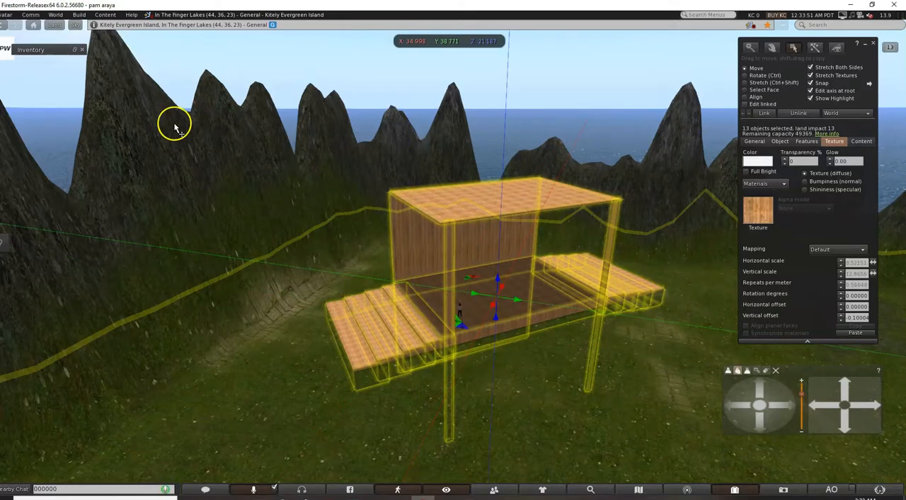
pyautogui.click(78, 15)
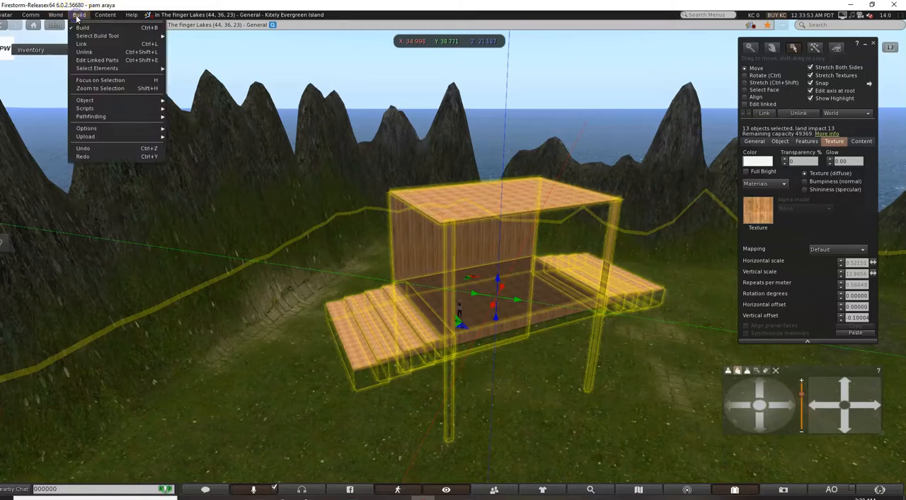
pyautogui.click(85, 44)
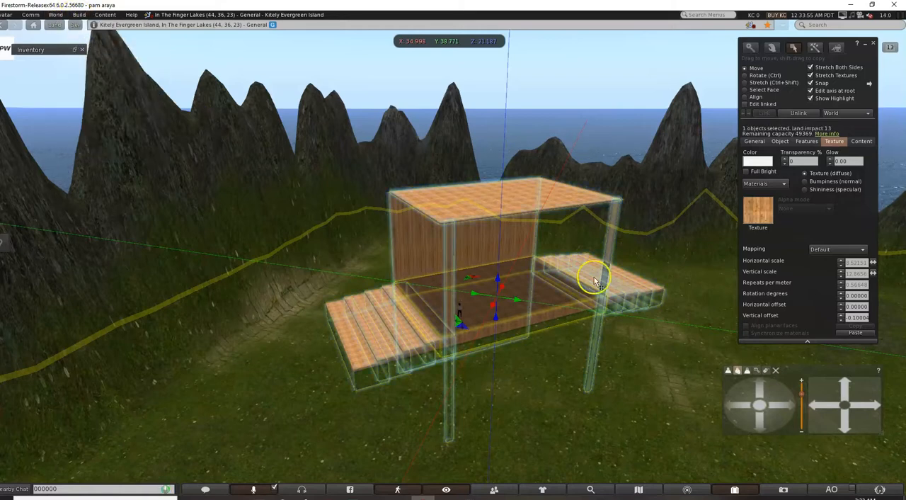
pyautogui.click(540, 371)
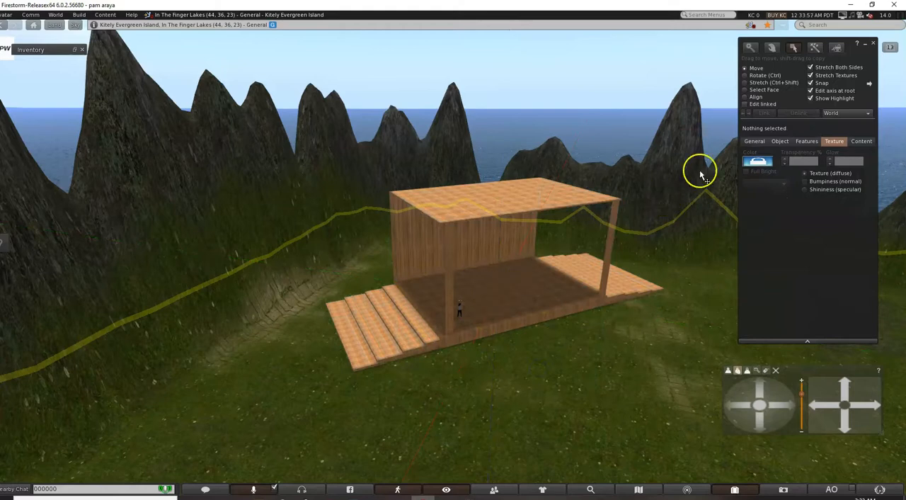
# Enable editing of linked parts on the pavilion and select the back wall's inner face.
pyautogui.click(489, 247)
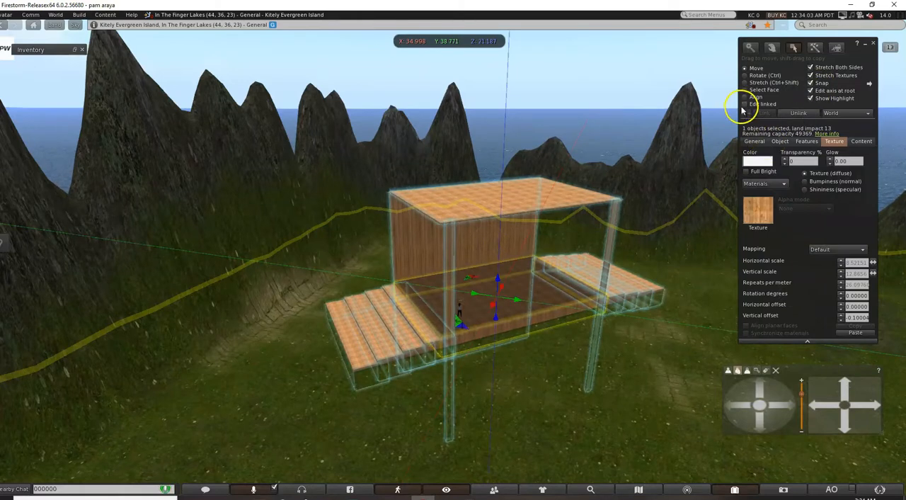
pyautogui.click(744, 104)
pyautogui.click(745, 90)
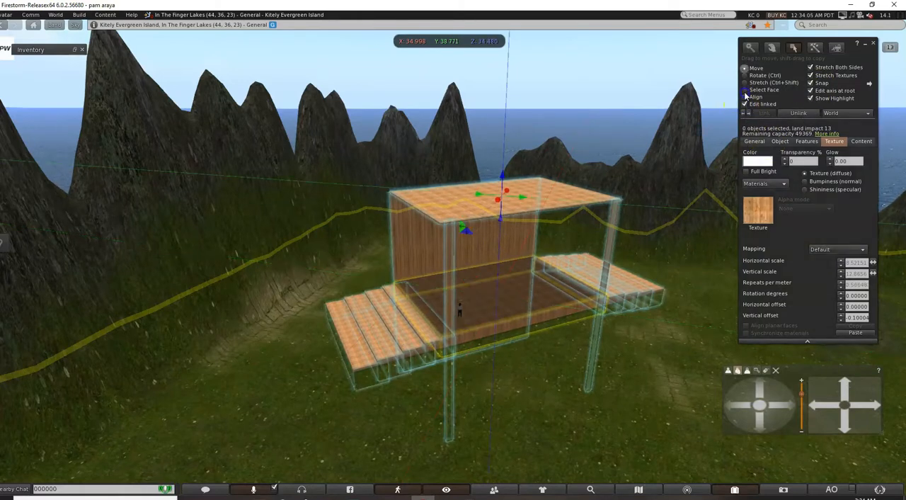
pyautogui.click(453, 277)
pyautogui.click(486, 239)
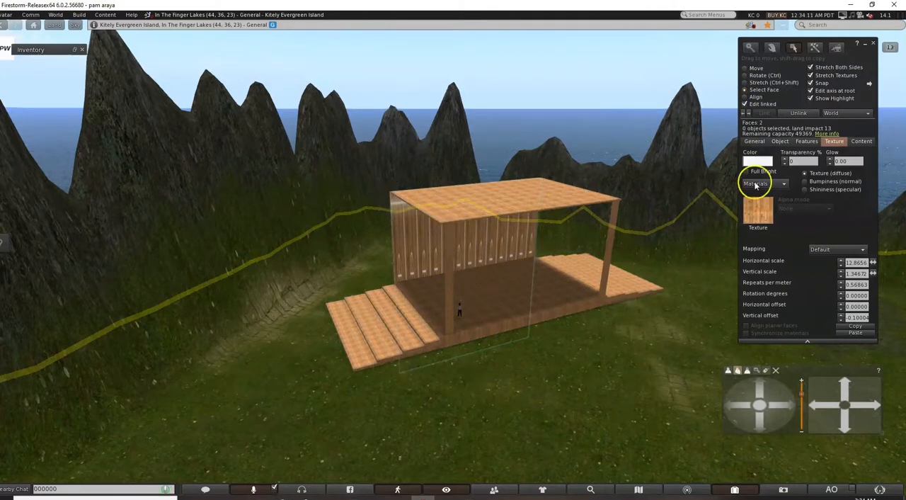
# Try the library textures Terrain Rock, Terrain Mountain and rooftiles2_roy on the back wall's inner face.
pyautogui.click(766, 215)
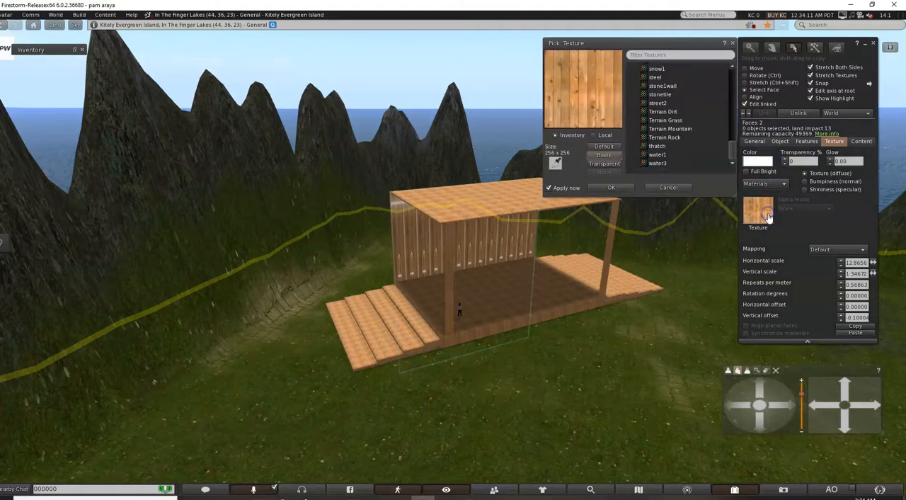
pyautogui.click(671, 135)
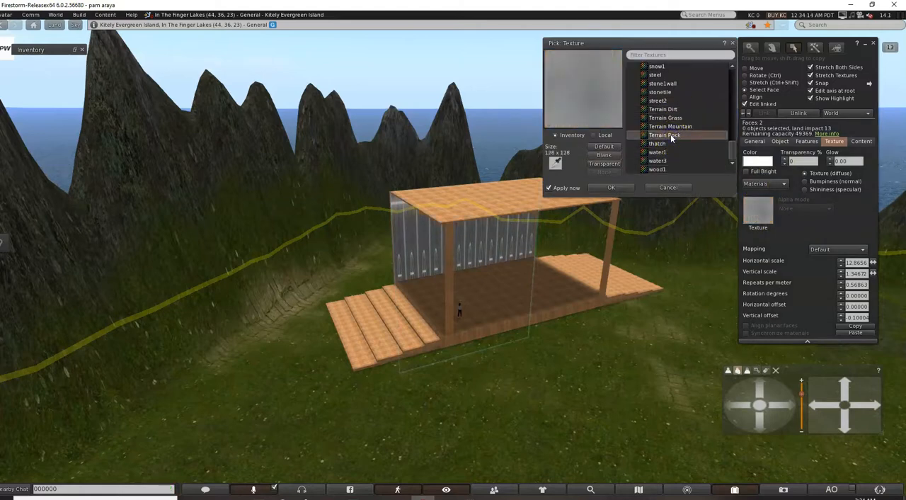
pyautogui.click(671, 128)
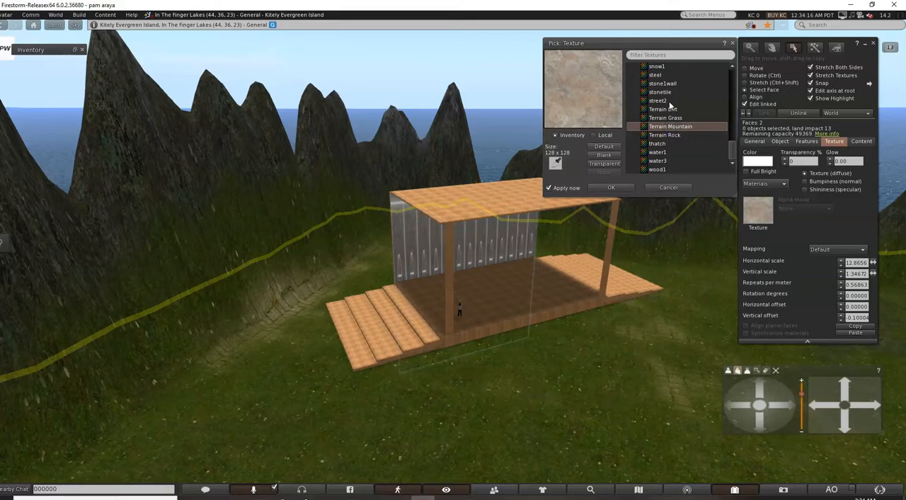
pyautogui.scroll(5, 668, 101)
pyautogui.click(667, 105)
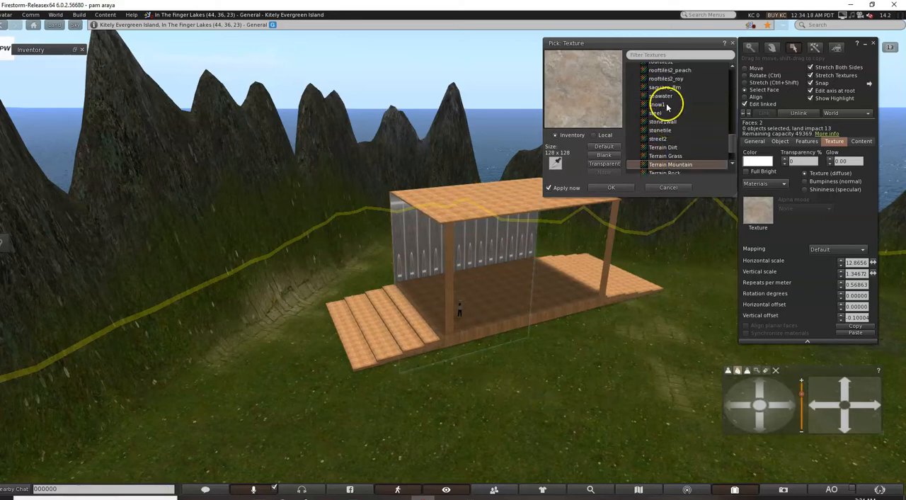
pyautogui.click(664, 80)
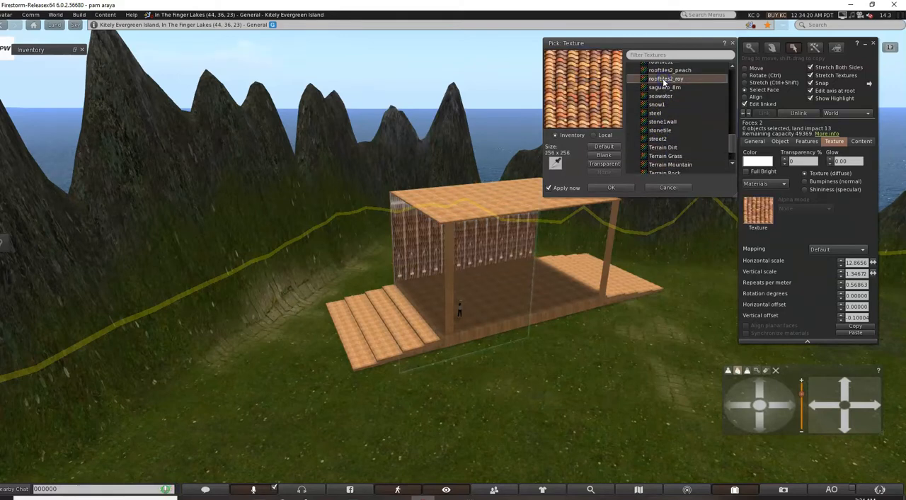
pyautogui.scroll(2, 662, 84)
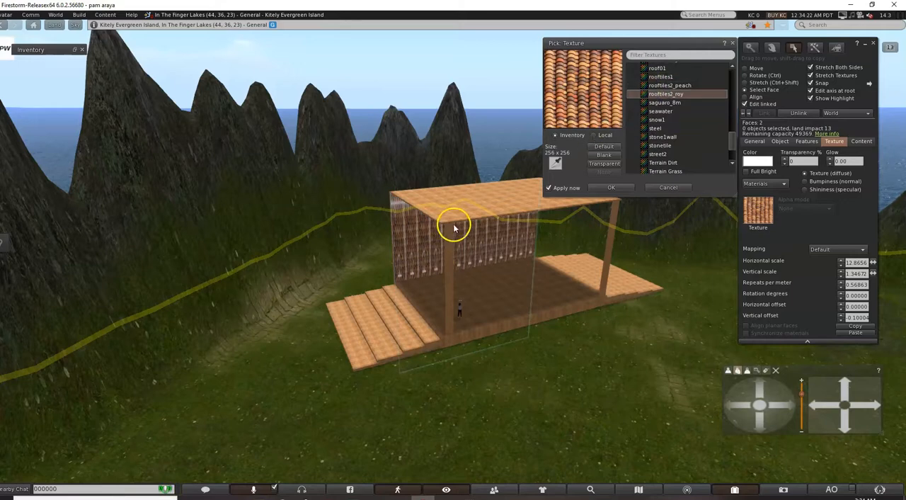
# Try the rooftiles1 texture on the back wall's inner face, and apply palm1 instead.
pyautogui.click(657, 77)
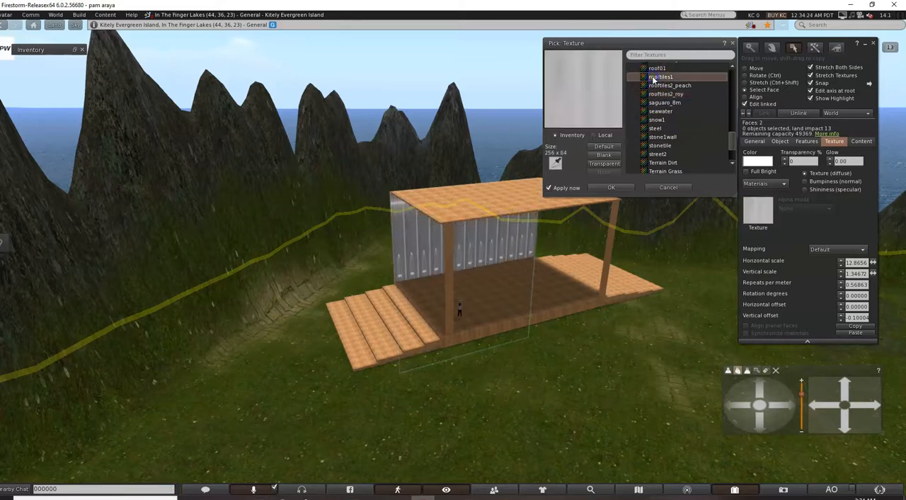
pyautogui.click(662, 144)
pyautogui.scroll(5, 666, 150)
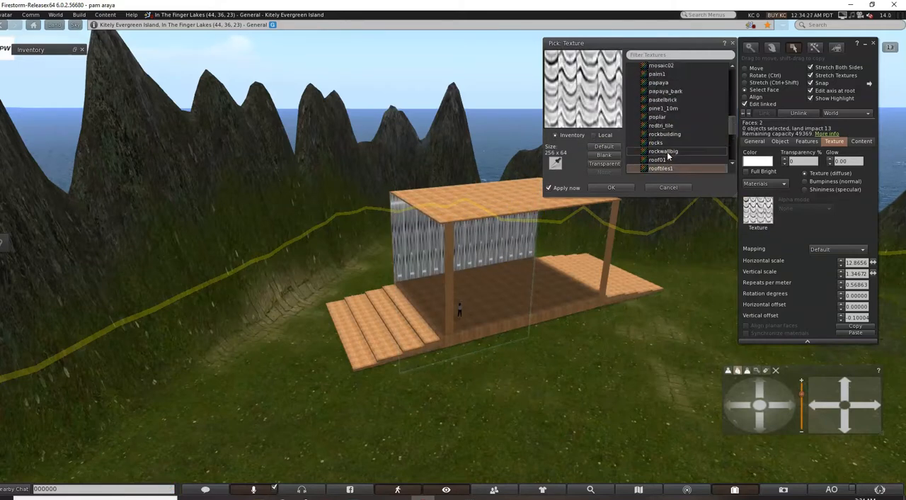
pyautogui.scroll(1, 655, 113)
pyautogui.click(660, 105)
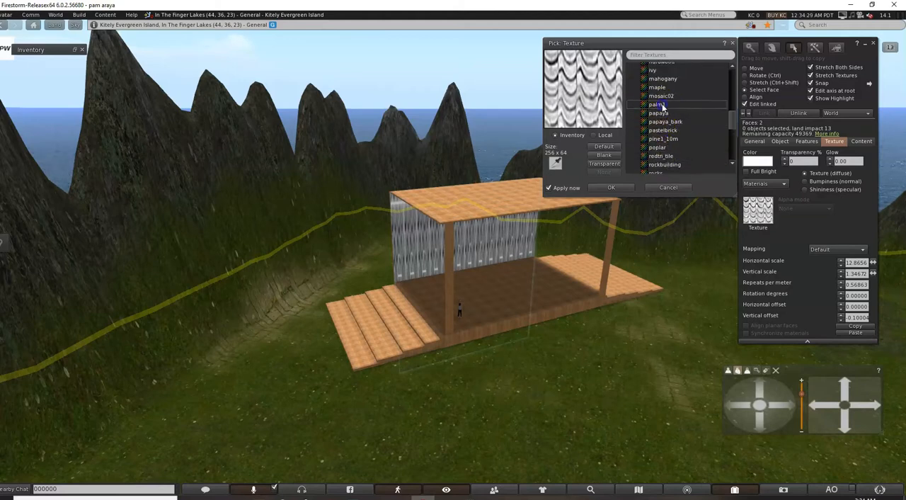
pyautogui.click(628, 188)
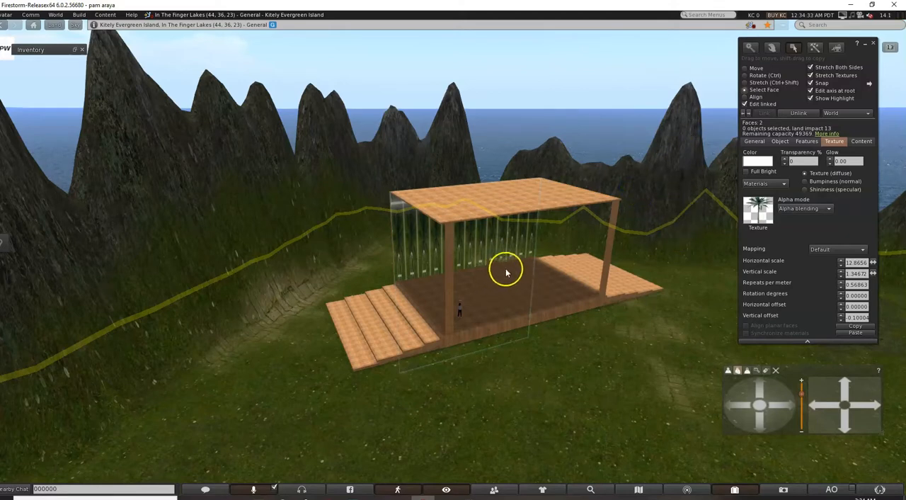
# Replace the back wall's inner face texture with Starry Night from the inventory's own textures.
pyautogui.click(757, 214)
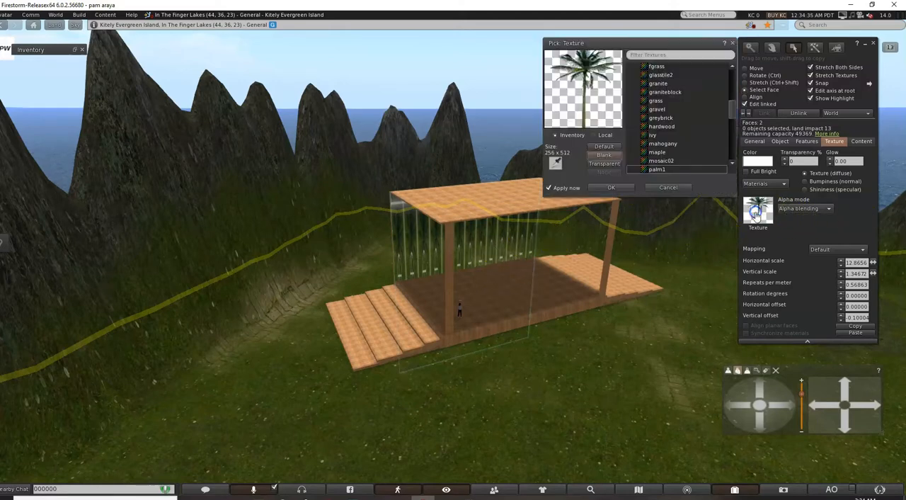
pyautogui.scroll(3, 662, 138)
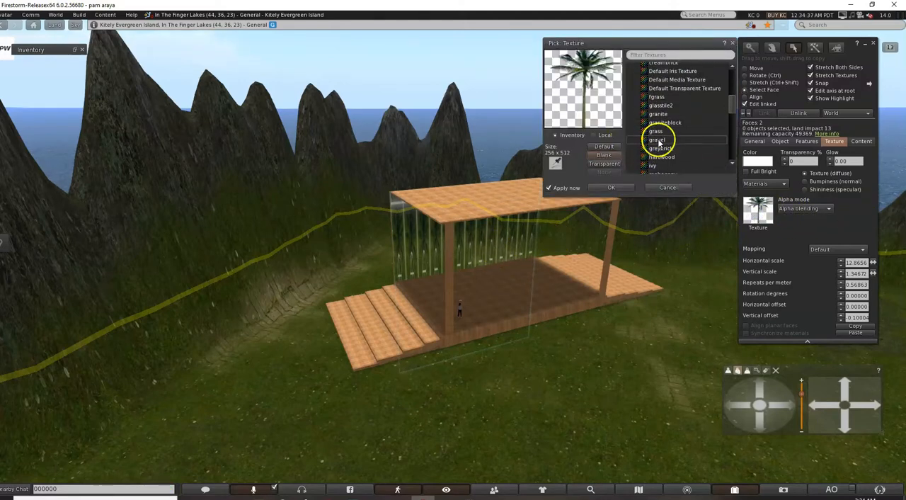
pyautogui.click(650, 85)
pyautogui.scroll(1, 651, 85)
pyautogui.click(657, 83)
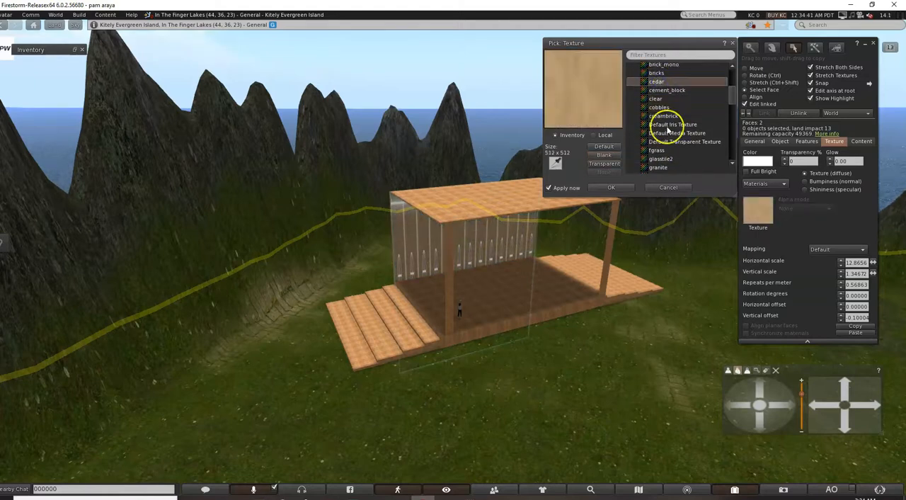
pyautogui.scroll(5, 665, 121)
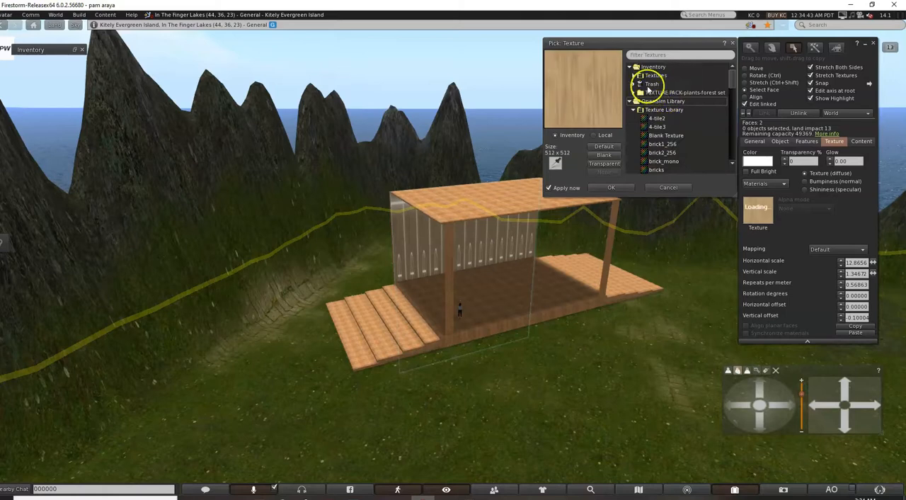
pyautogui.click(640, 75)
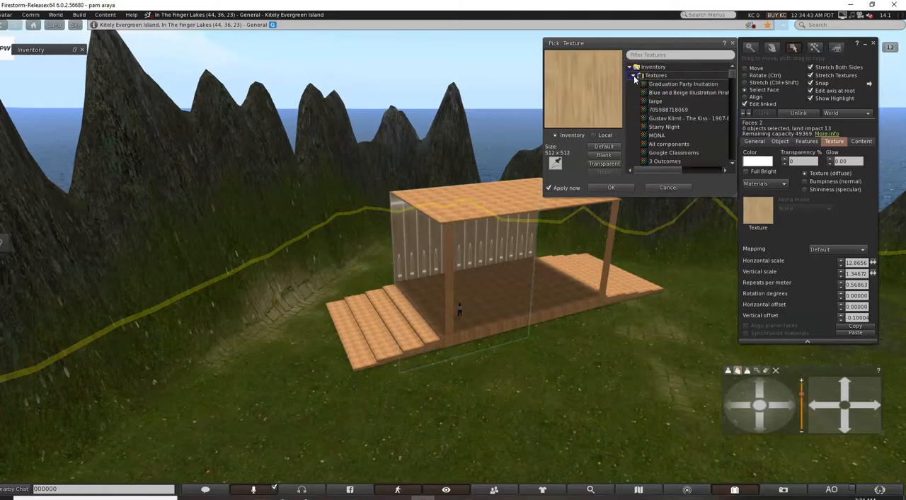
pyautogui.click(657, 119)
pyautogui.click(658, 127)
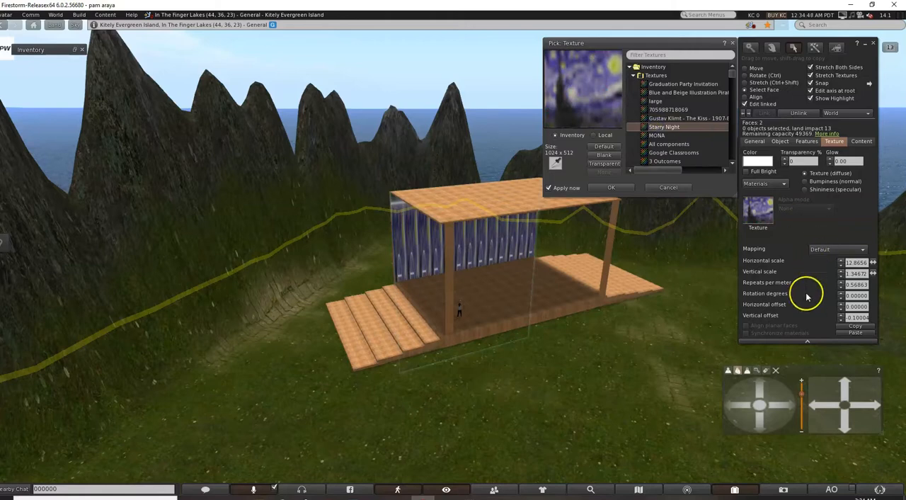
# Set the Starry Night texture's horizontal scale to 0.96565 and its vertical scale to 1.74672.
pyautogui.click(842, 264)
pyautogui.moveTo(842, 264); pyautogui.dragTo(842, 265)
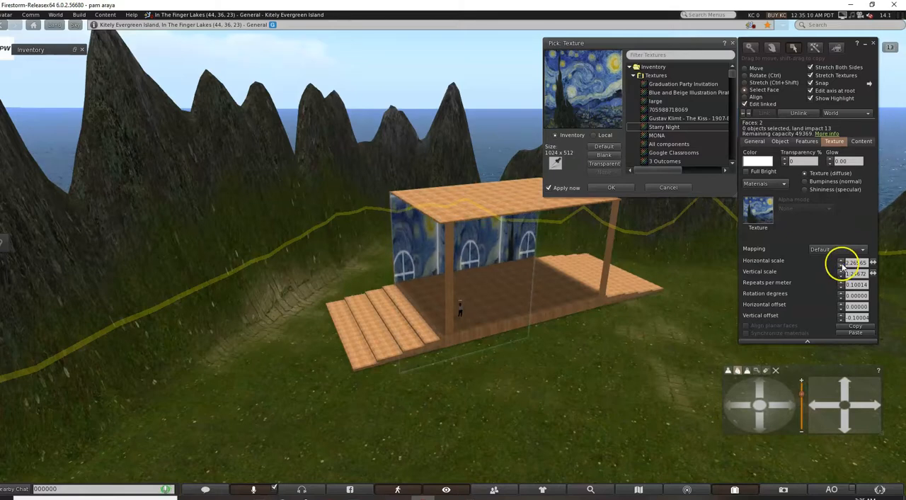
pyautogui.click(841, 264)
pyautogui.click(842, 264)
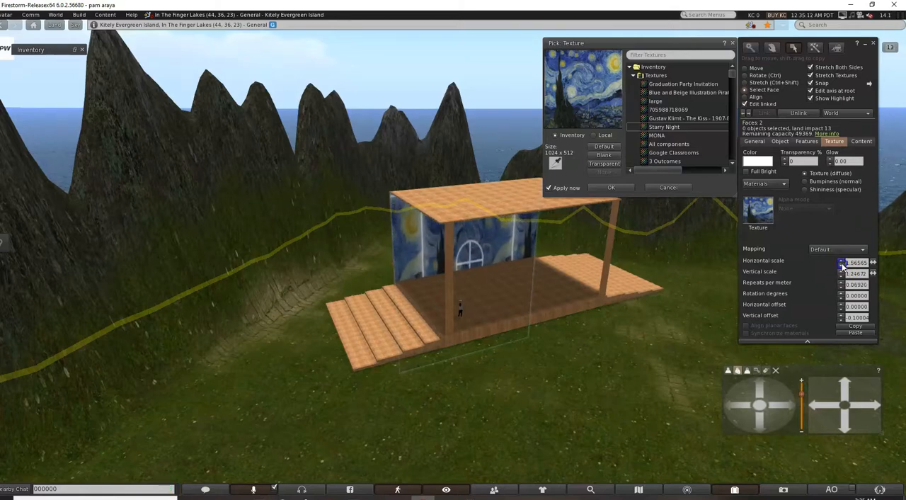
pyautogui.click(841, 264)
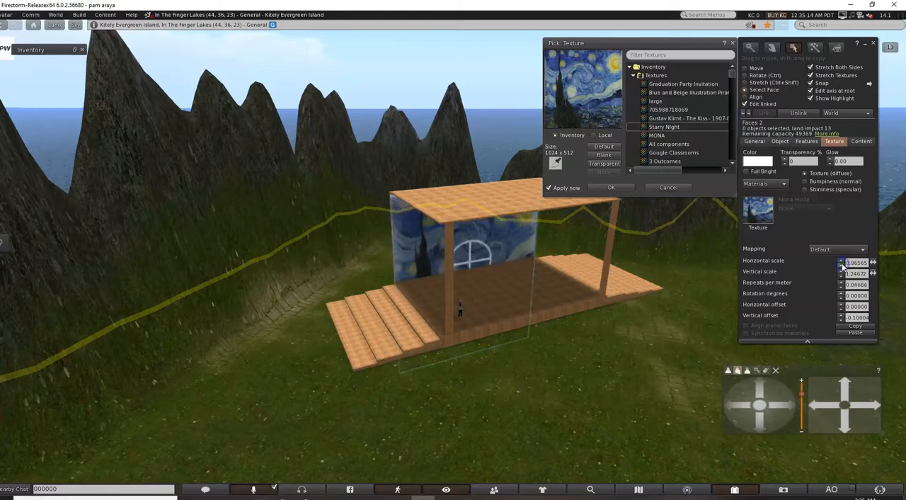
pyautogui.click(842, 276)
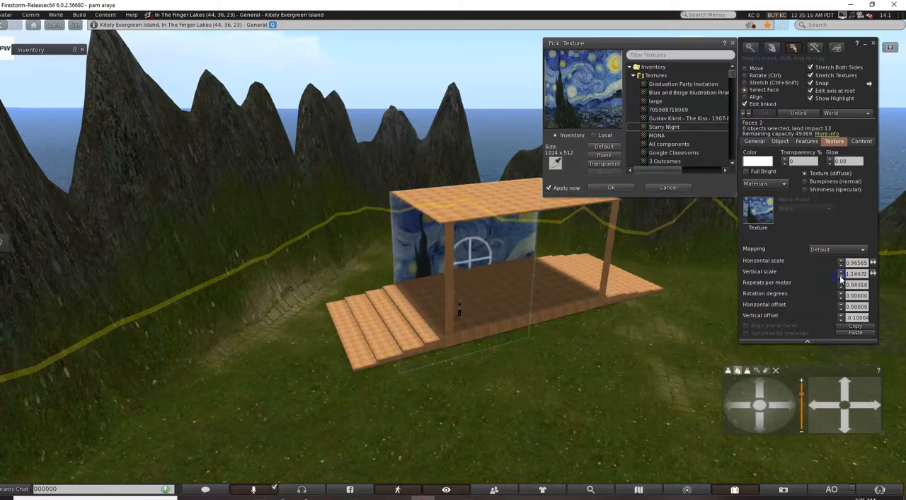
pyautogui.click(841, 272)
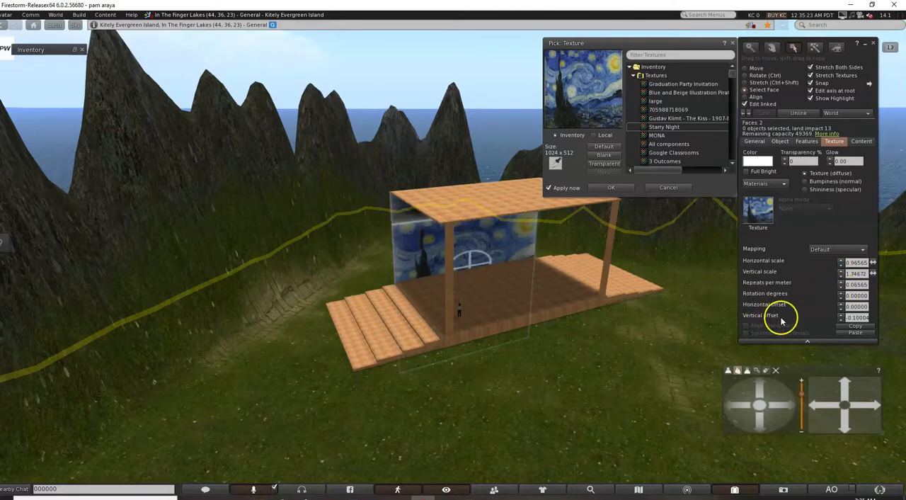
# Shift the Starry Night texture to a vertical offset of about -0.4 and deselect the wall.
pyautogui.click(840, 319)
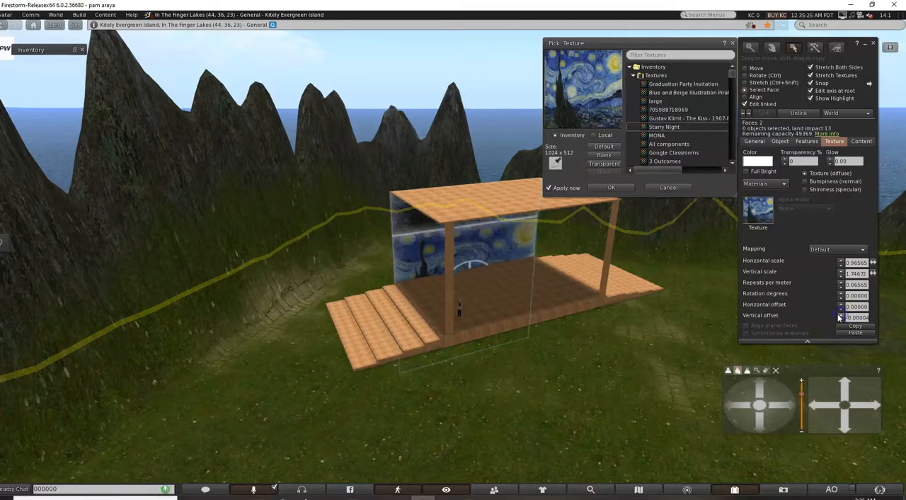
pyautogui.click(840, 321)
pyautogui.click(840, 321)
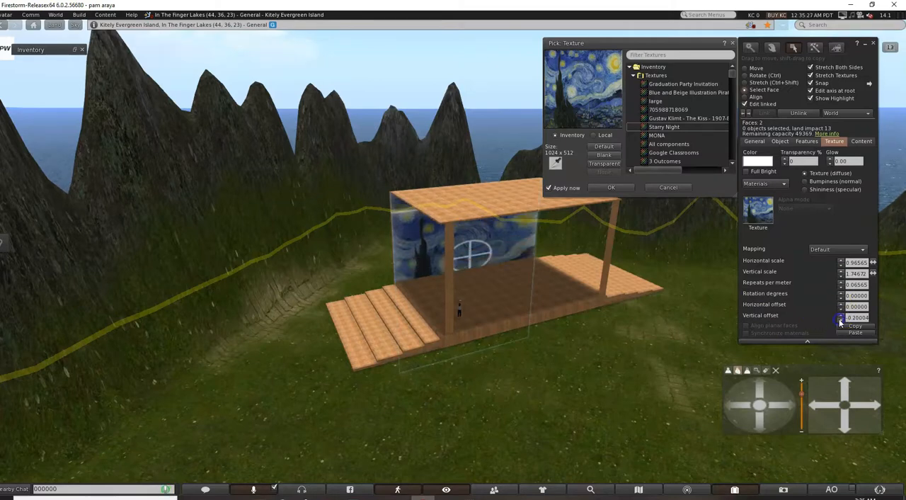
pyautogui.click(840, 321)
pyautogui.click(841, 321)
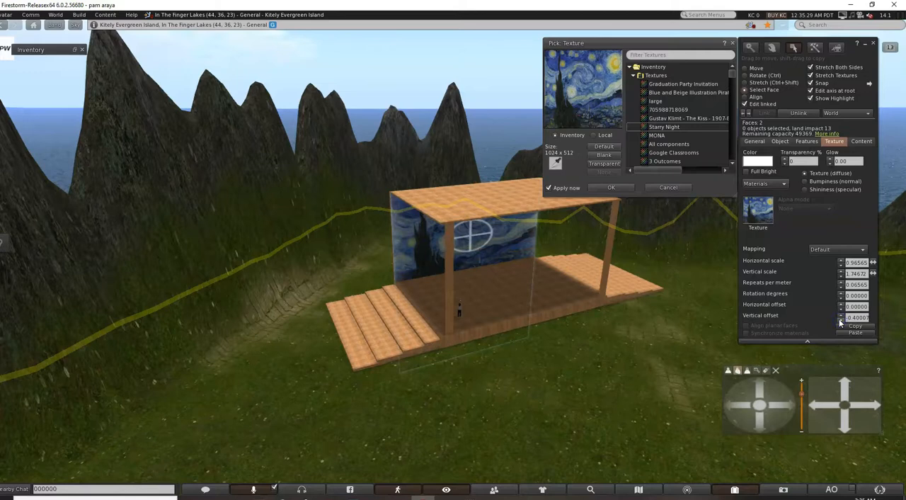
pyautogui.click(520, 85)
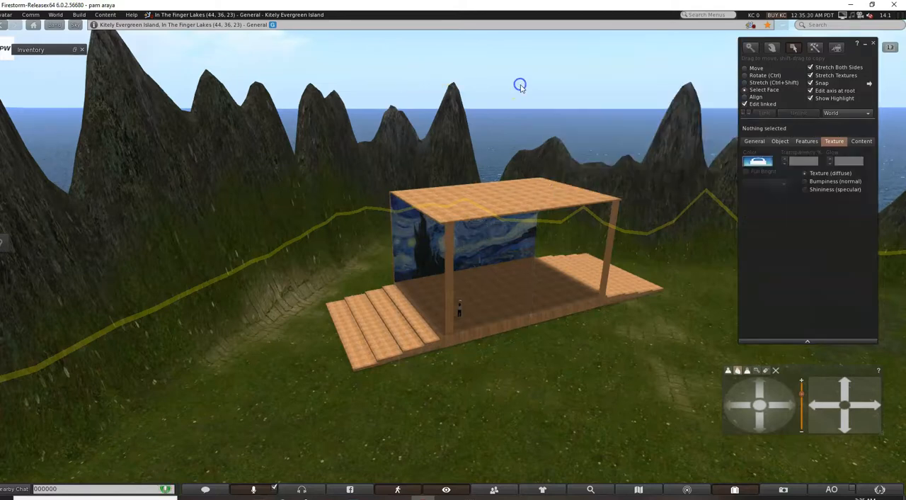
# Turn on Full Bright for the back wall's inner face and deselect it.
pyautogui.click(501, 245)
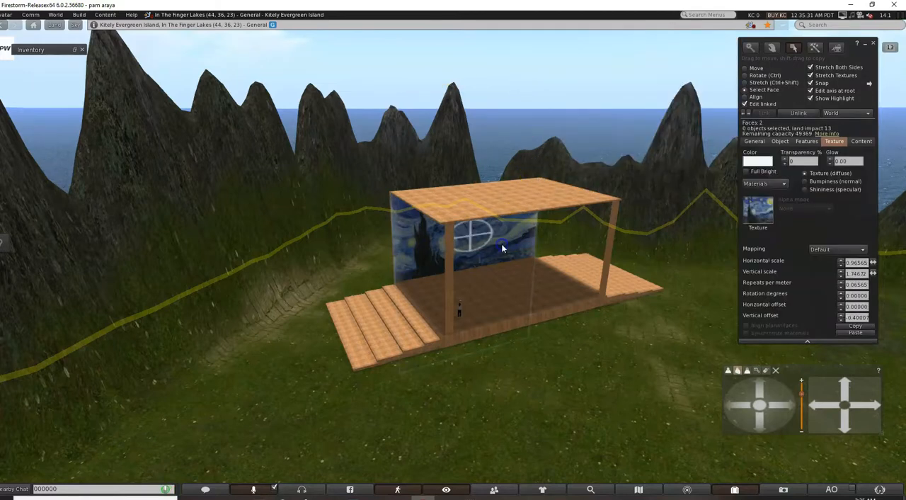
pyautogui.click(747, 172)
pyautogui.click(532, 74)
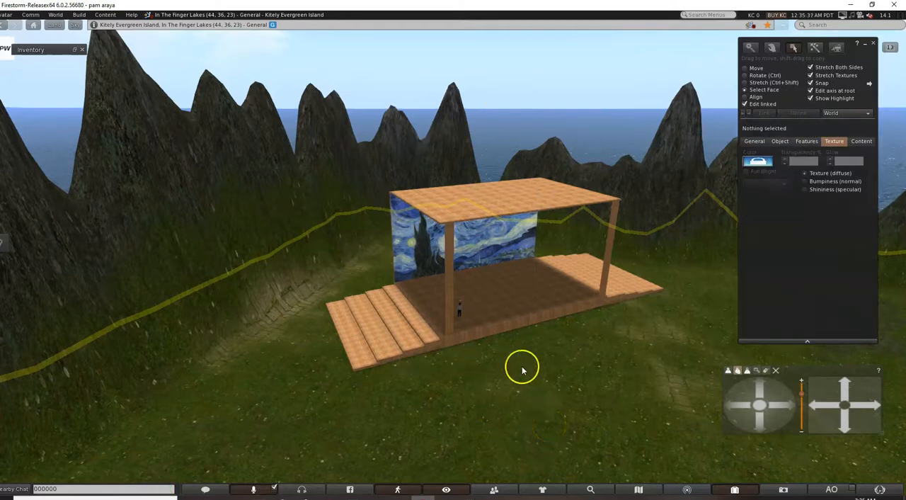
# Place the Celestrial Carousel_TOUCH object from the inventory on the grass in front of the pavilion's near staircase.
pyautogui.scroll(-3, 474, 397)
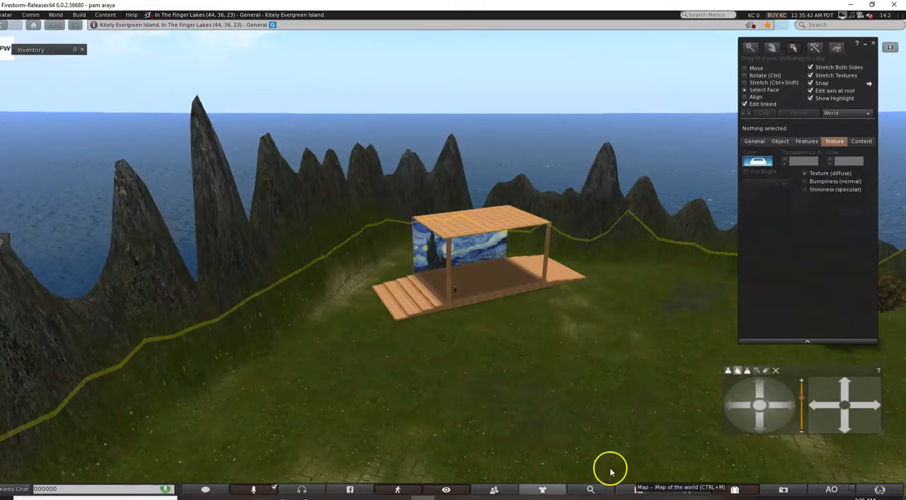
pyautogui.click(735, 488)
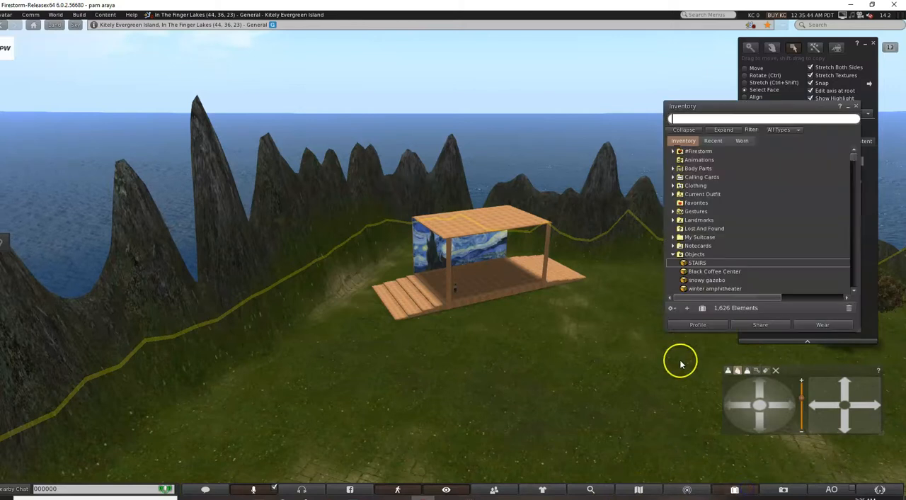
pyautogui.scroll(-1, 708, 259)
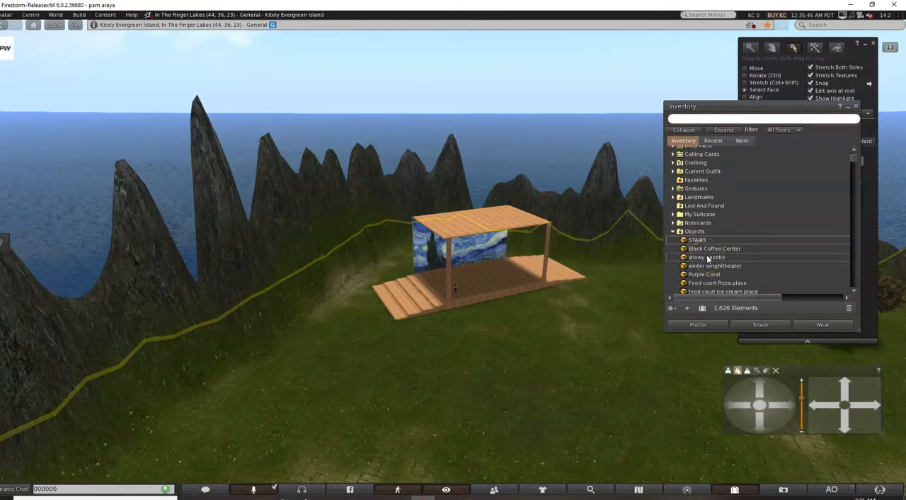
pyautogui.scroll(-2, 703, 274)
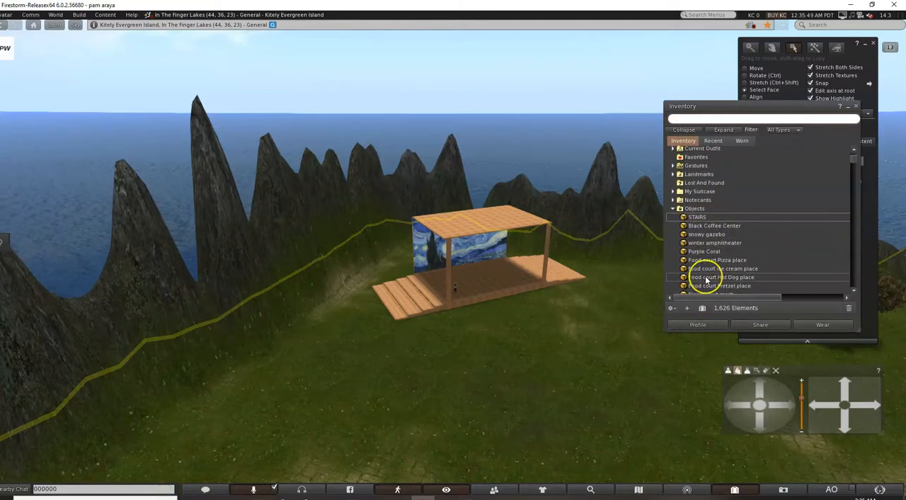
pyautogui.scroll(-2, 705, 281)
pyautogui.scroll(-1, 705, 281)
pyautogui.scroll(-1, 705, 278)
pyautogui.scroll(-2, 705, 276)
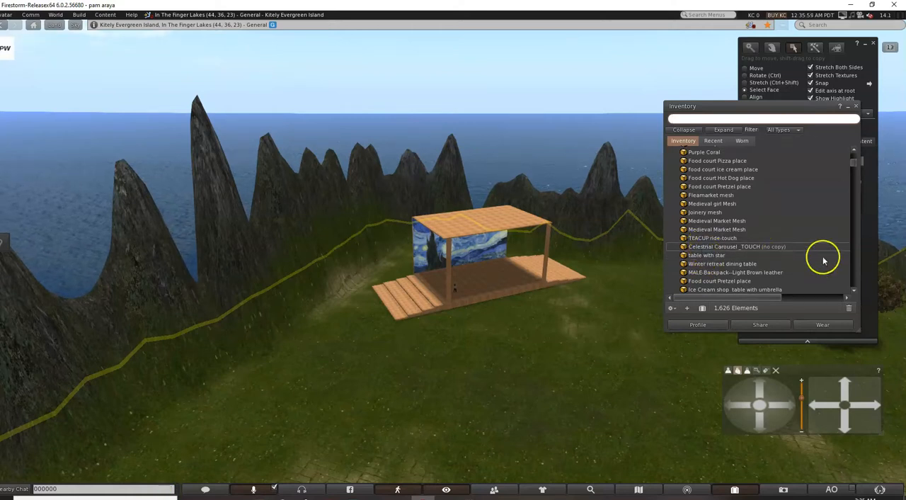
pyautogui.moveTo(751, 247); pyautogui.dragTo(336, 429)
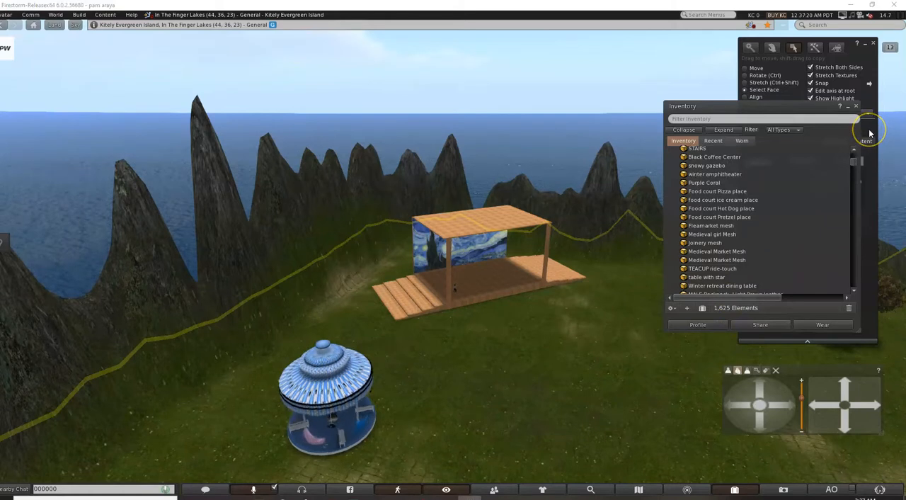
# Browse the inventory's Objects folder for another attraction to place in the party area.
pyautogui.scroll(-2, 724, 210)
pyautogui.scroll(-1, 767, 208)
pyautogui.scroll(-3, 747, 209)
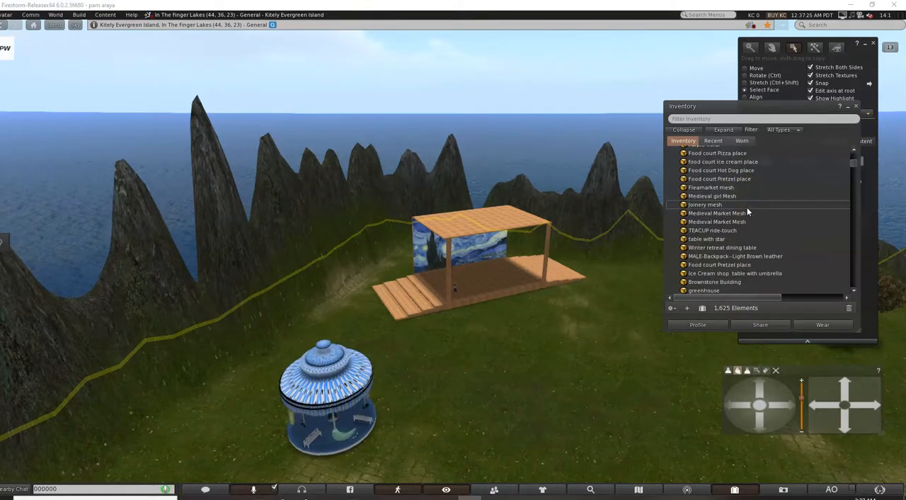
pyautogui.scroll(-4, 747, 209)
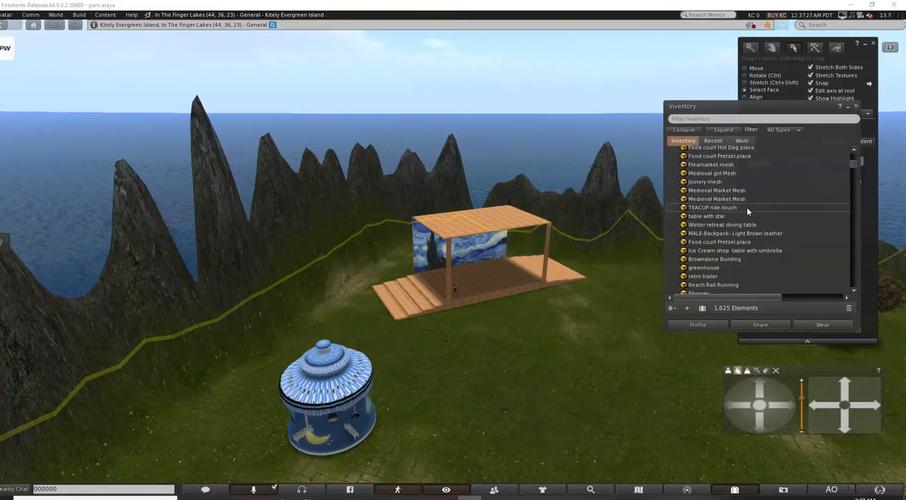
pyautogui.scroll(4, 747, 210)
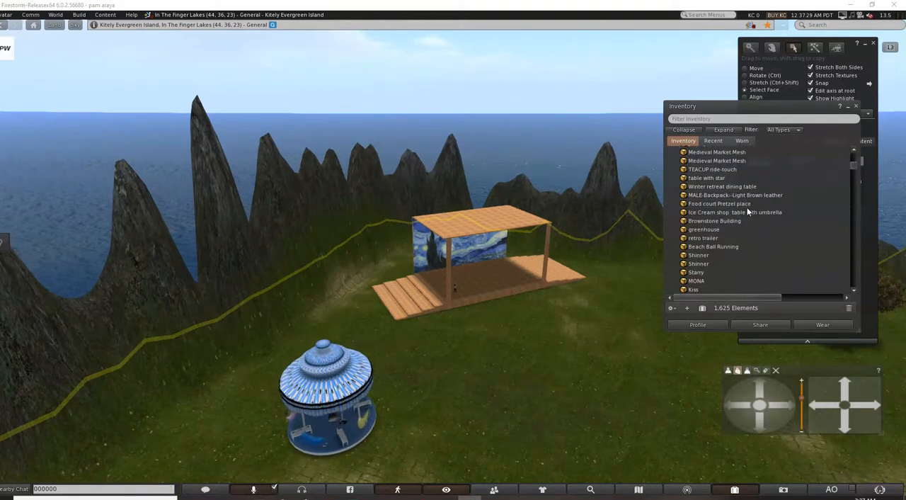
pyautogui.scroll(3, 747, 207)
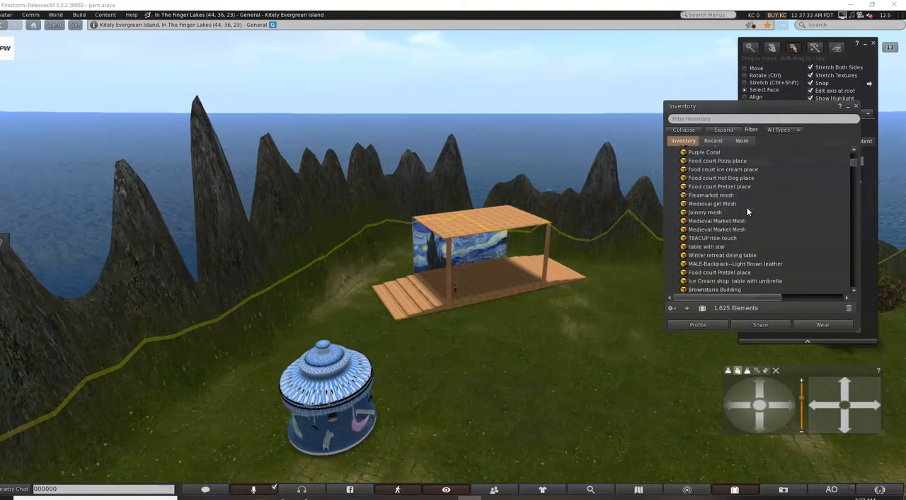
pyautogui.scroll(5, 763, 232)
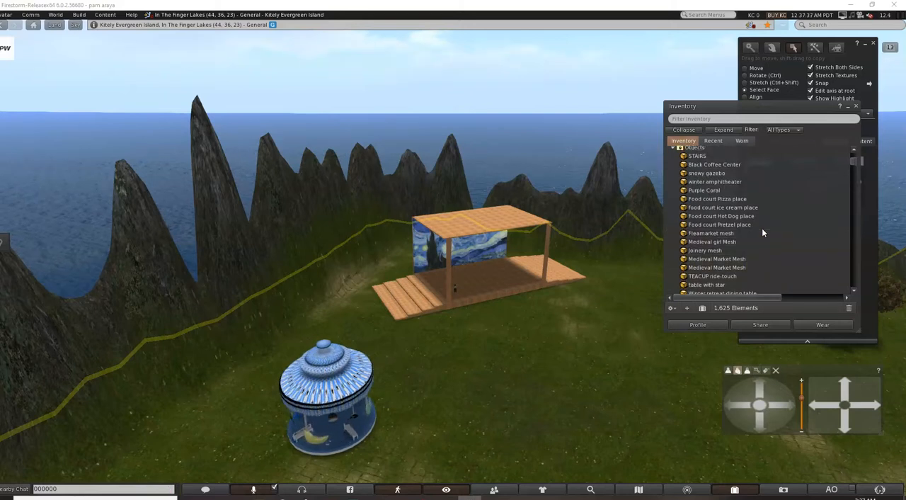
pyautogui.scroll(2, 763, 232)
pyautogui.scroll(-2, 763, 232)
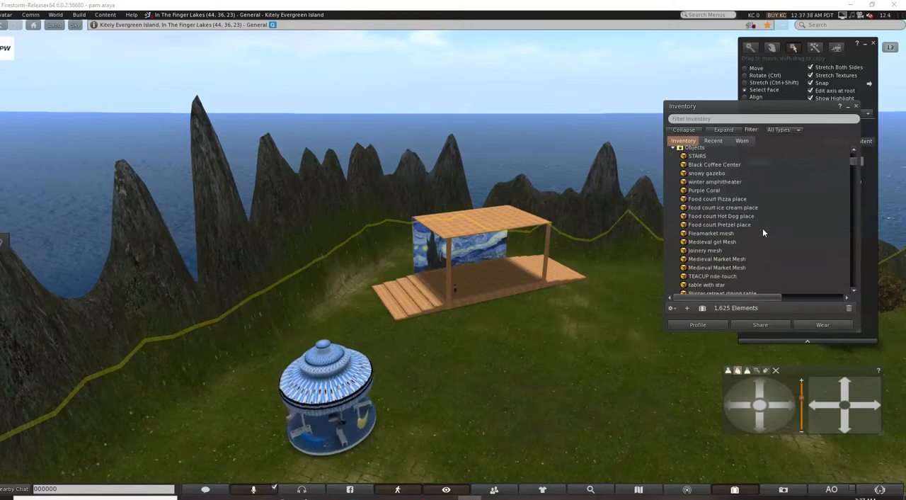
pyautogui.scroll(-3, 762, 232)
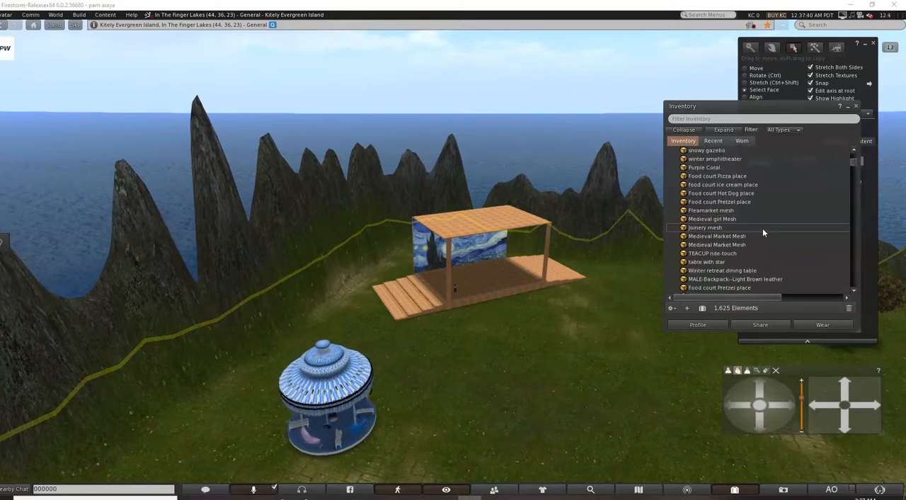
pyautogui.scroll(-3, 762, 232)
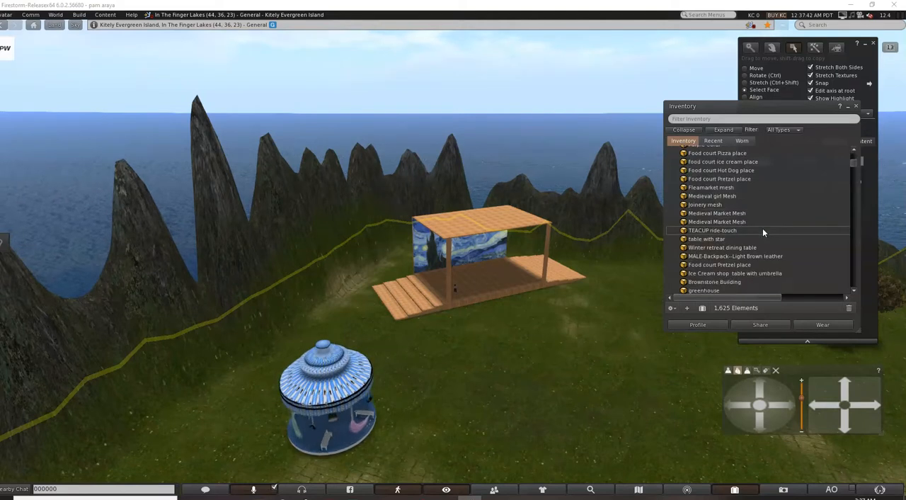
pyautogui.scroll(-6, 763, 232)
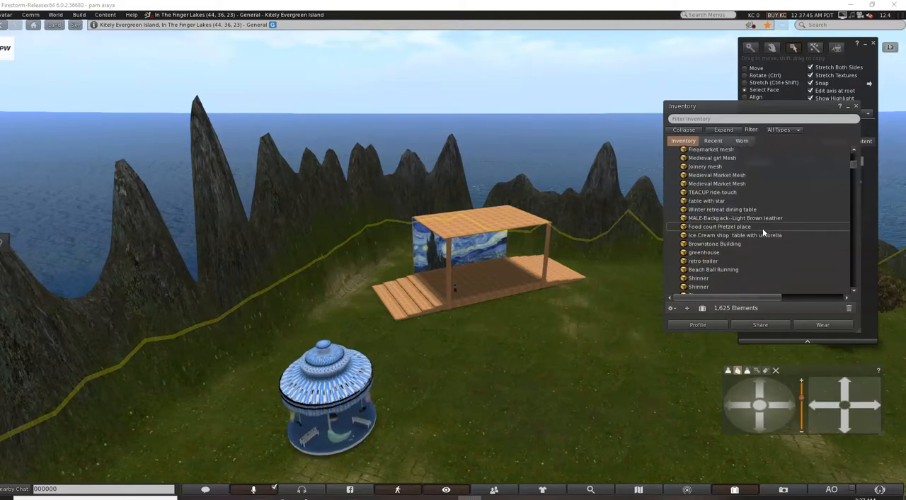
pyautogui.scroll(-4, 763, 228)
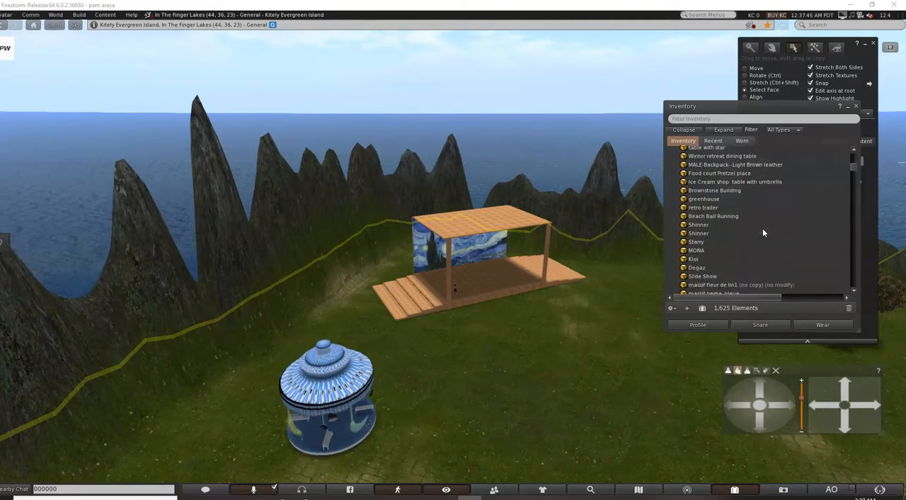
# Filter the inventory by "car" and place the Rotating Carousel on the grass across from the Celestrial Carousel.
pyautogui.click(711, 120)
pyautogui.write('car')
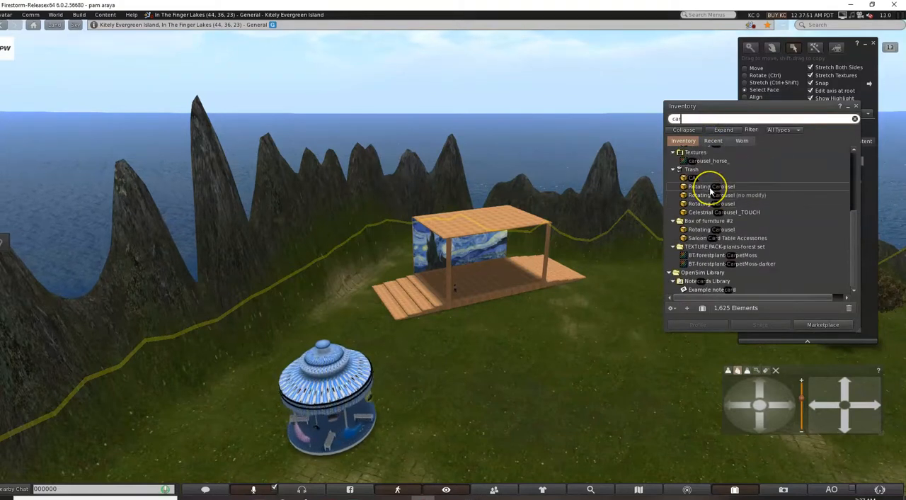
pyautogui.click(711, 187)
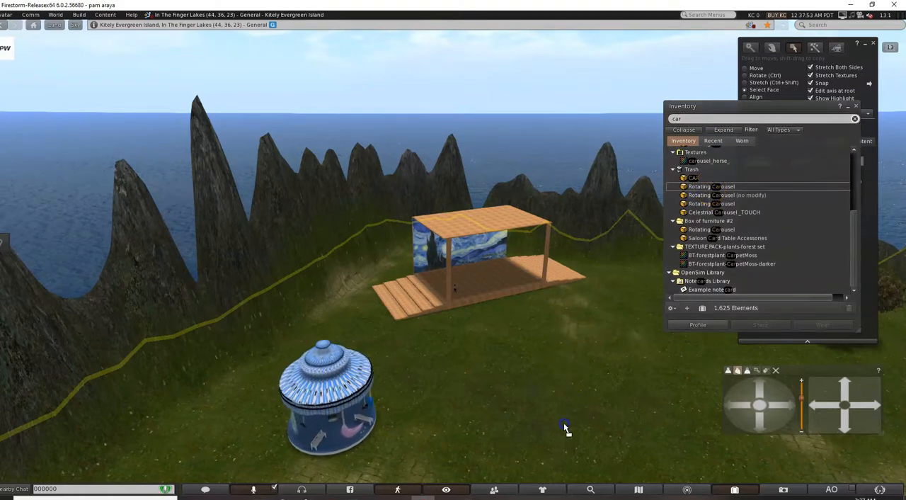
pyautogui.moveTo(565, 426); pyautogui.dragTo(565, 427)
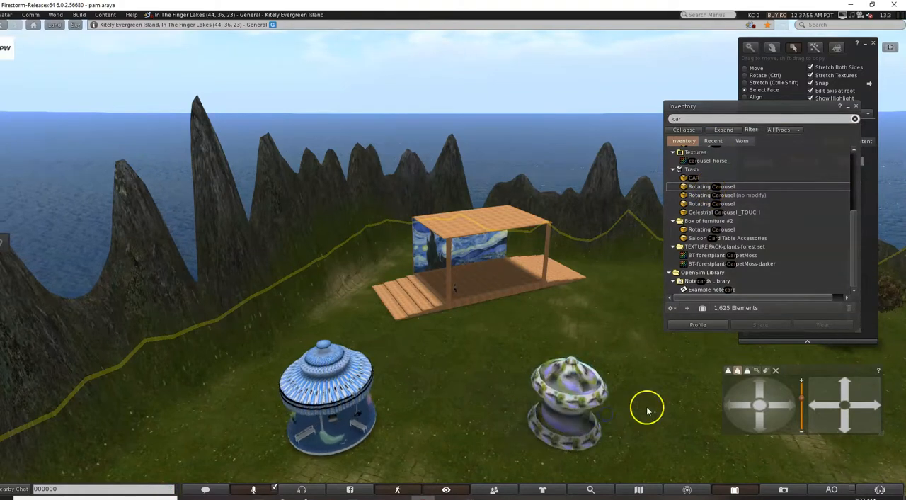
# Delete the Rotating Carousel from the grass.
pyautogui.rightClick(587, 403)
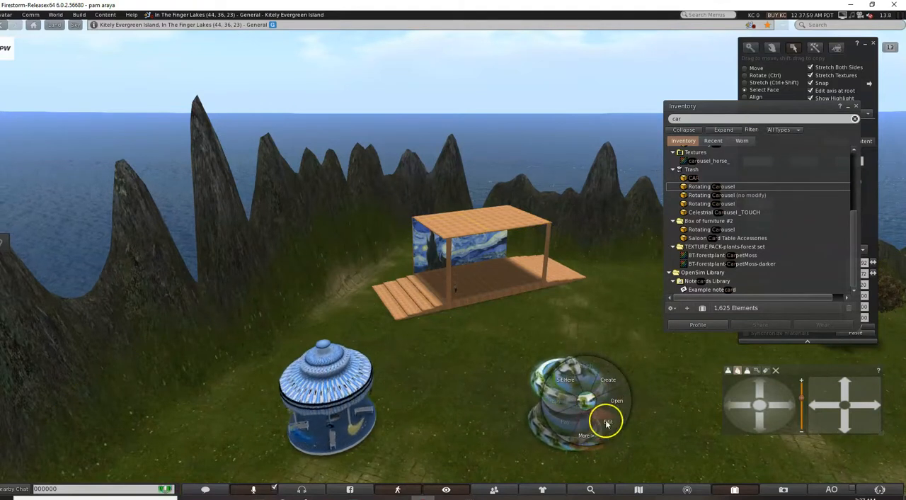
pyautogui.rightClick(535, 379)
pyautogui.rightClick(559, 373)
pyautogui.click(578, 396)
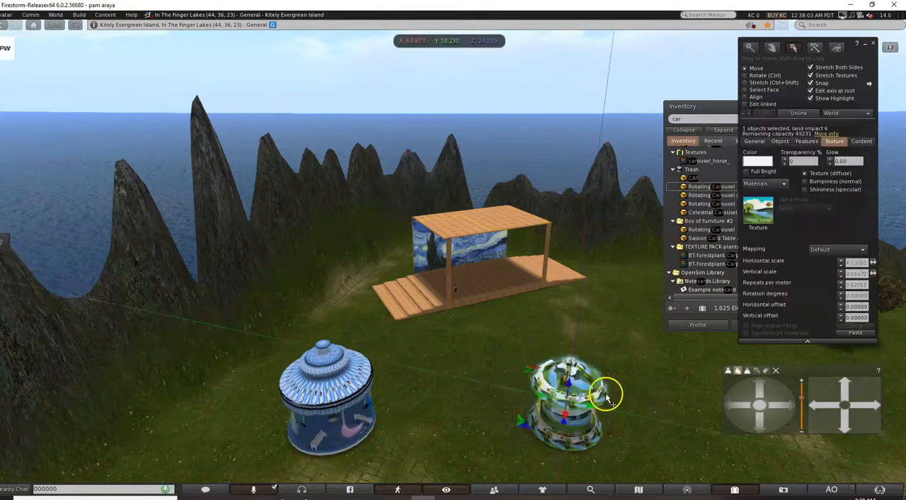
pyautogui.press('Delete')
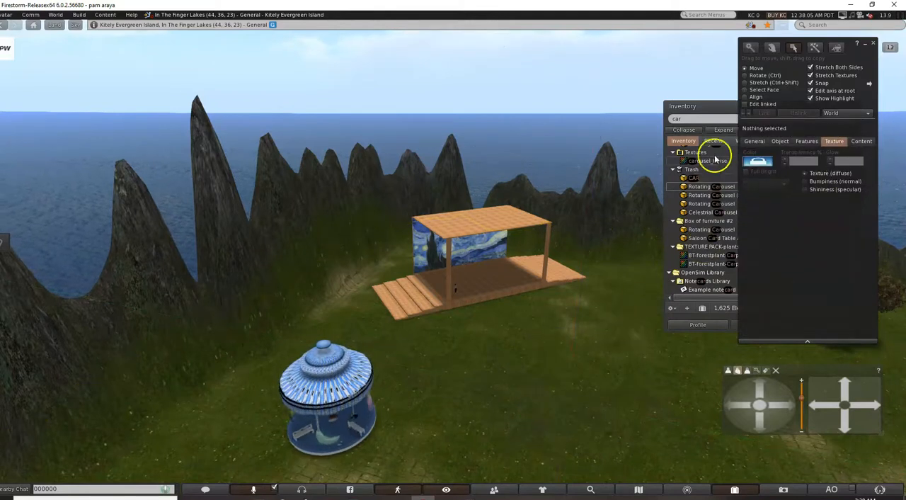
# Look through the carousel items, search the inventory for "whee", and clear the filter.
pyautogui.click(715, 177)
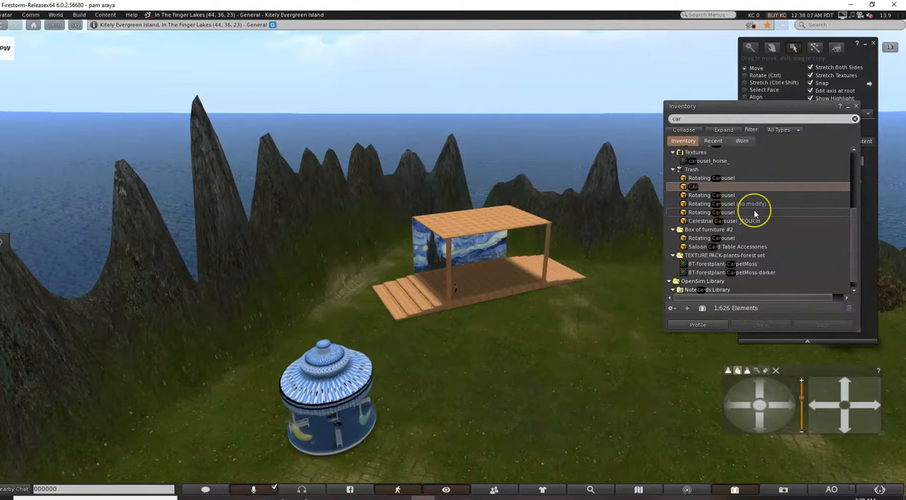
pyautogui.scroll(-2, 754, 213)
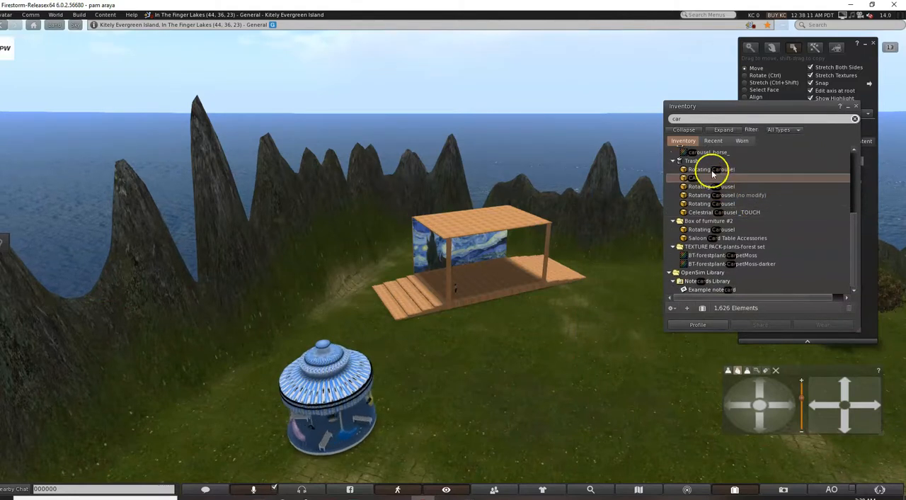
pyautogui.click(692, 120)
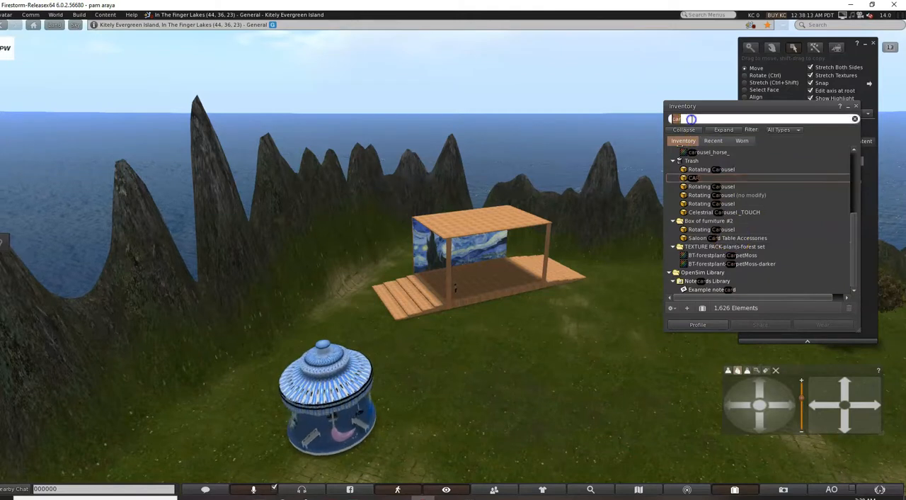
pyautogui.write('whee')
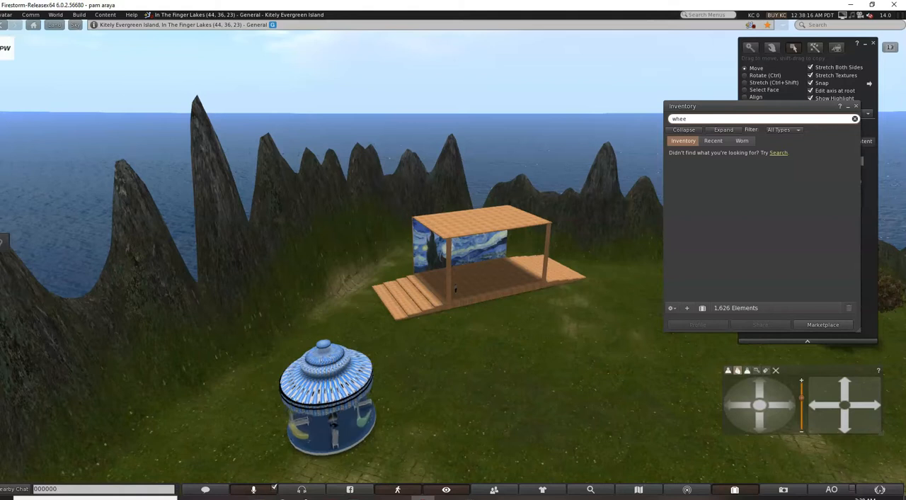
pyautogui.press('BackSpace')
pyautogui.press('BackSpace')
pyautogui.press('BackSpace')
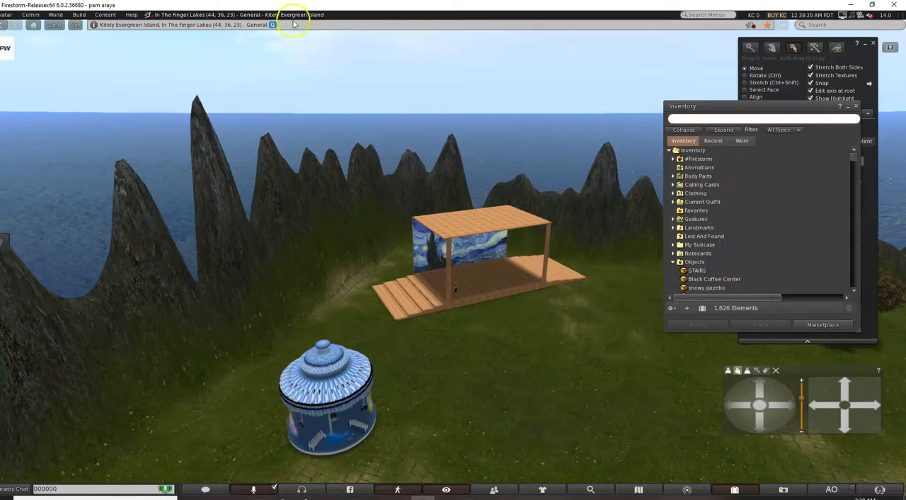
# Move the Celestrial Carousel away from the pavilion along the X axis to X 90.500.
pyautogui.click(327, 391)
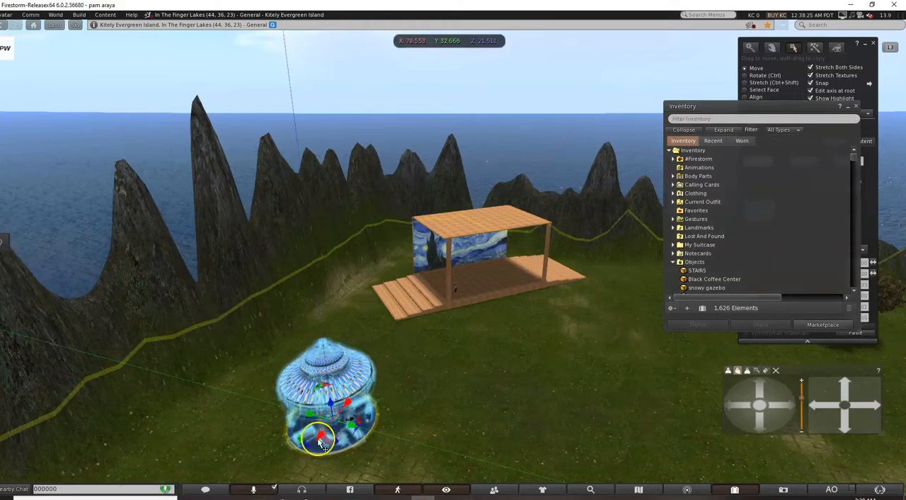
pyautogui.moveTo(318, 440); pyautogui.dragTo(238, 456)
pyautogui.scroll(-5, 277, 440)
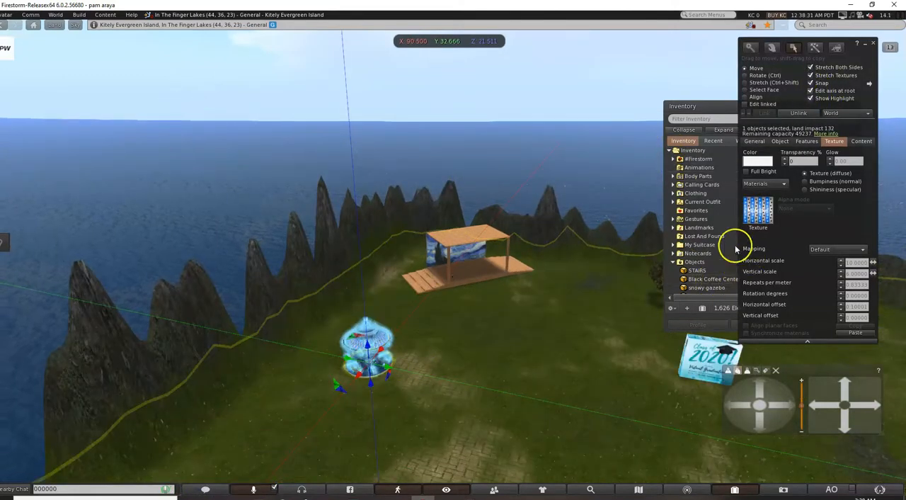
# Place the TEACUP ride-touch object from the inventory's Objects folder on the grass beside the Celestrial Carousel and deselect it.
pyautogui.scroll(-3, 729, 227)
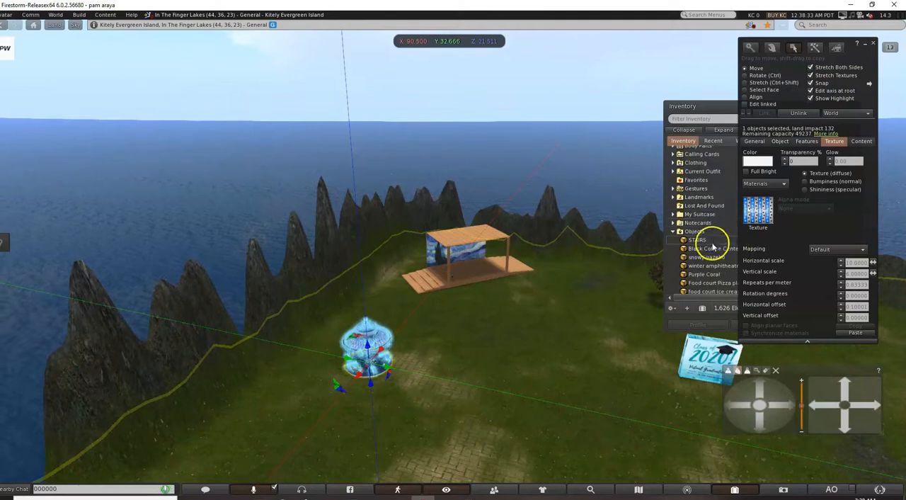
pyautogui.click(718, 225)
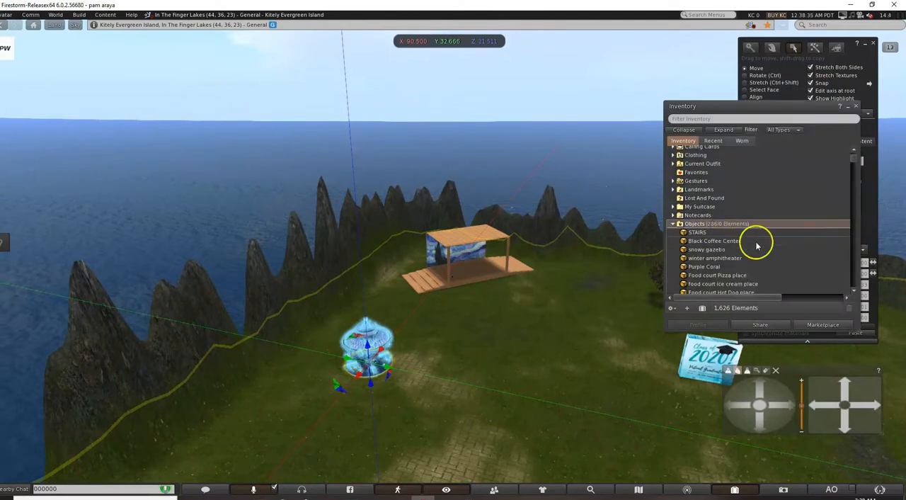
pyautogui.scroll(-1, 756, 246)
pyautogui.scroll(-1, 756, 245)
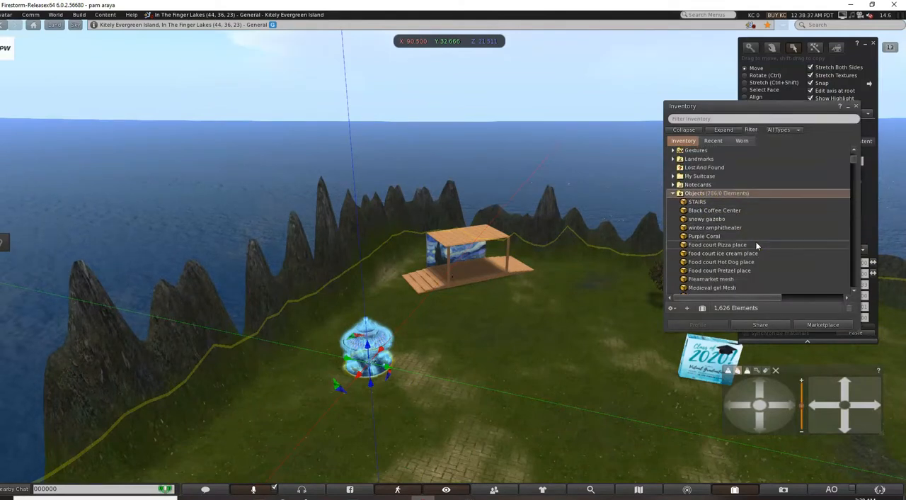
pyautogui.scroll(-1, 756, 245)
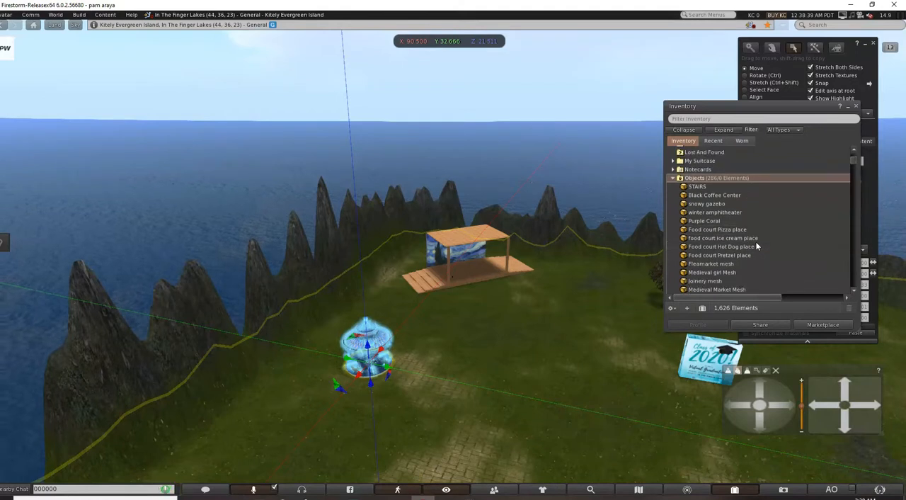
pyautogui.scroll(-1, 756, 246)
pyautogui.scroll(-1, 756, 245)
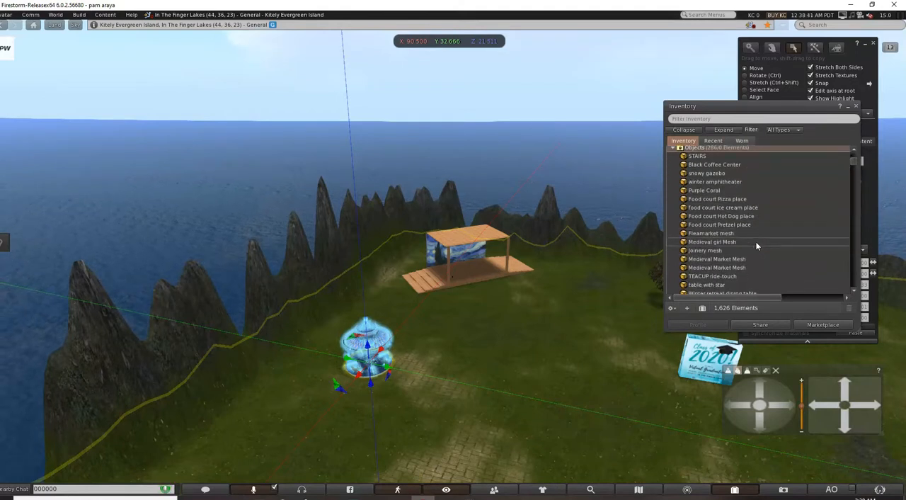
pyautogui.moveTo(697, 279); pyautogui.dragTo(484, 345)
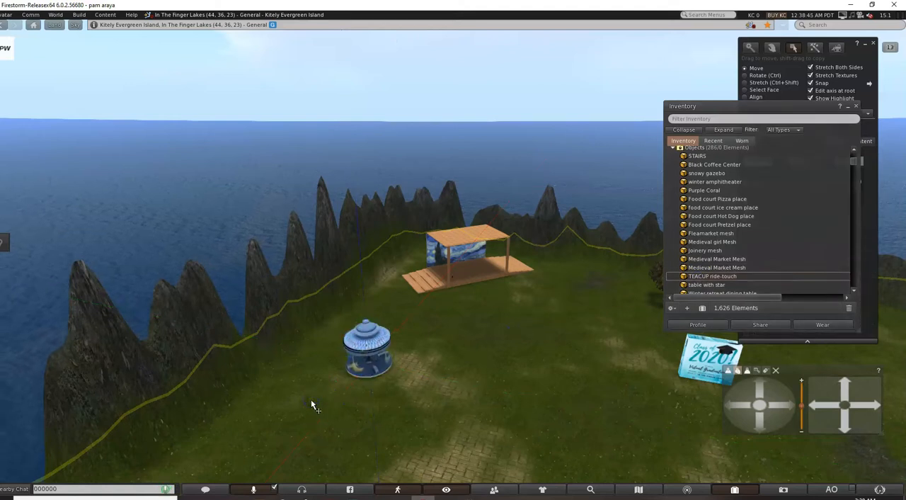
pyautogui.click(703, 209)
pyautogui.click(488, 368)
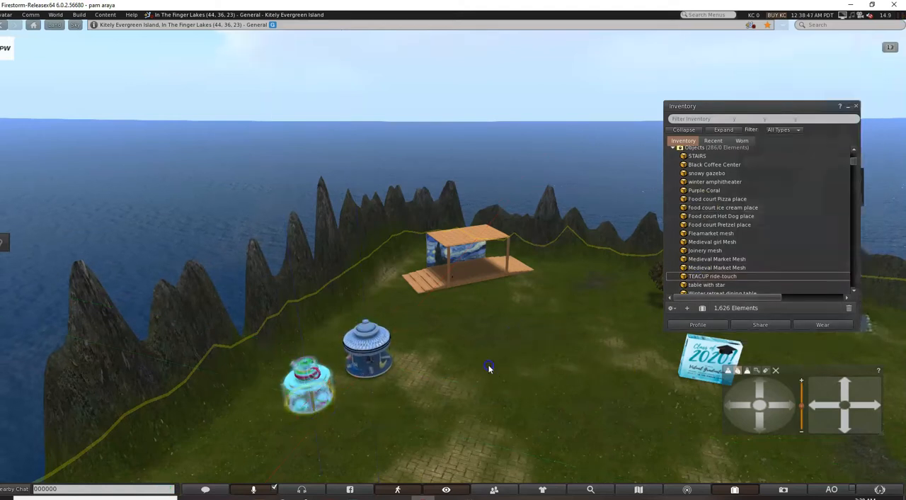
pyautogui.click(307, 388)
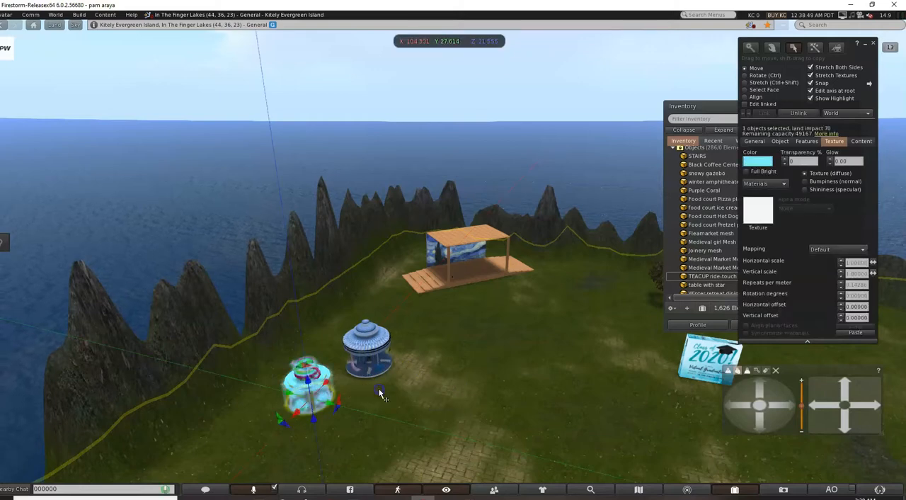
pyautogui.click(408, 387)
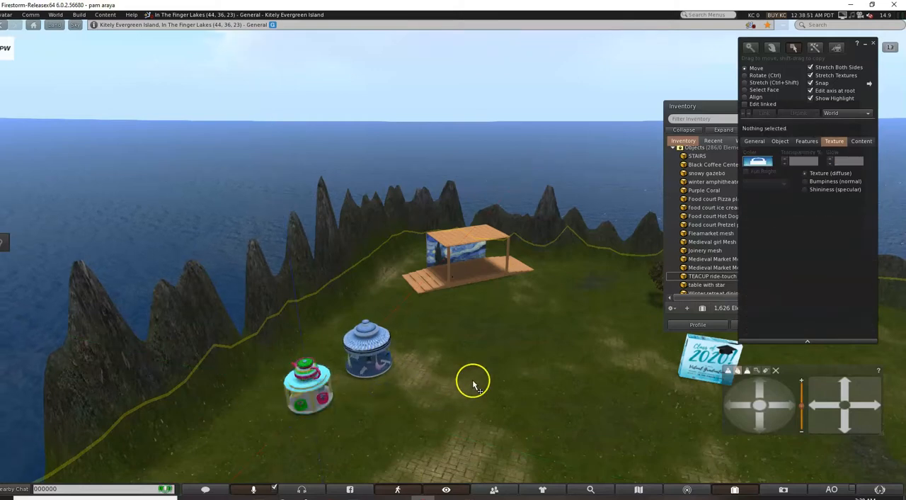
# Reset the view to the avatar's front camera and walk the avatar off the pavilion onto the grass.
pyautogui.press('Escape')
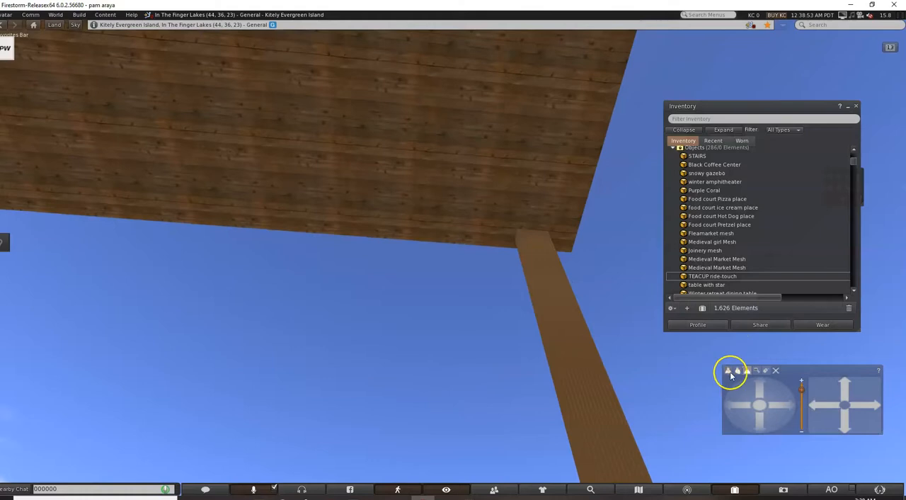
pyautogui.click(729, 372)
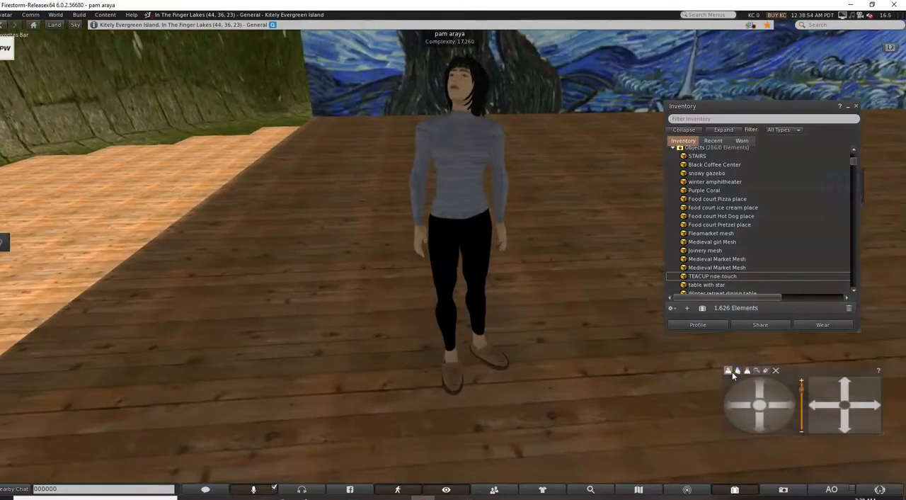
pyautogui.press('Up')
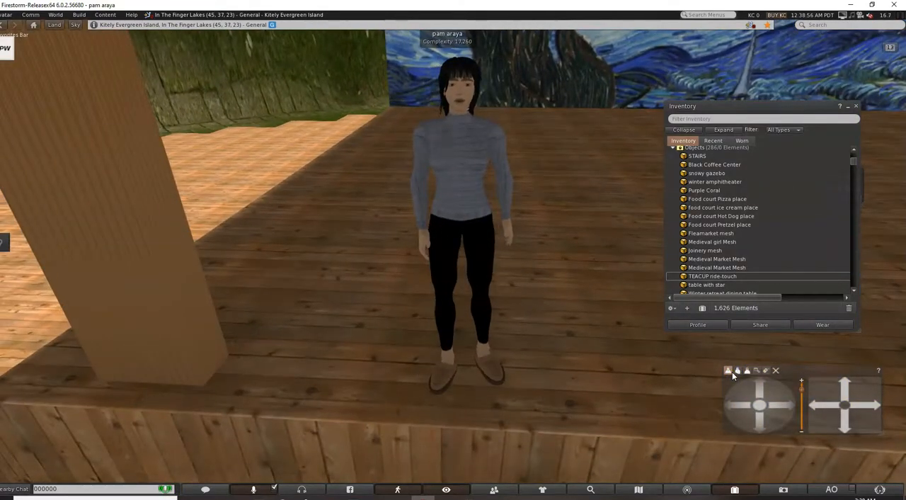
pyautogui.press('Up')
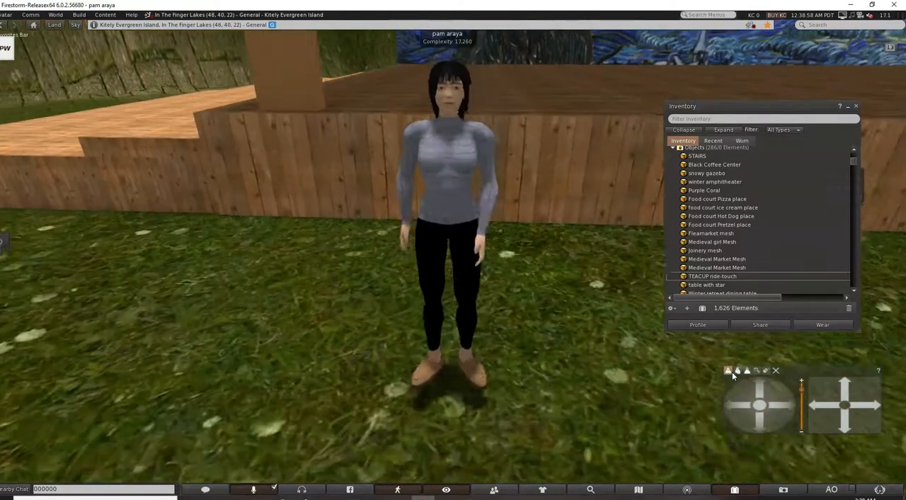
# Switch to the over-the-shoulder camera view and walk the avatar across the grass to the Celestial Carousel.
pyautogui.click(738, 371)
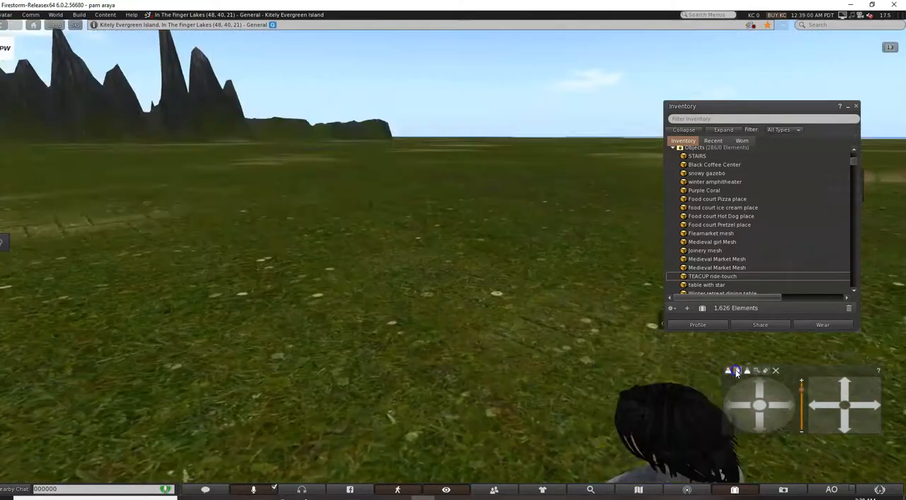
pyautogui.press('Right')
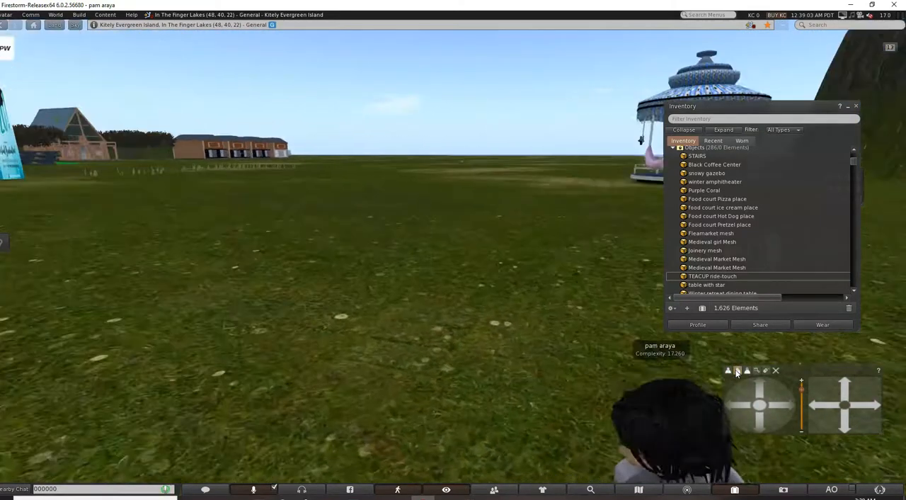
pyautogui.press('Up')
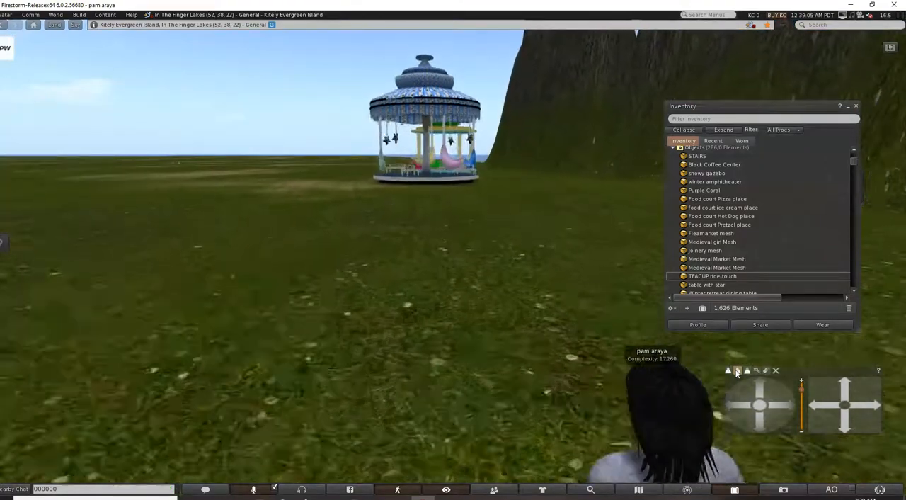
pyautogui.press('Up')
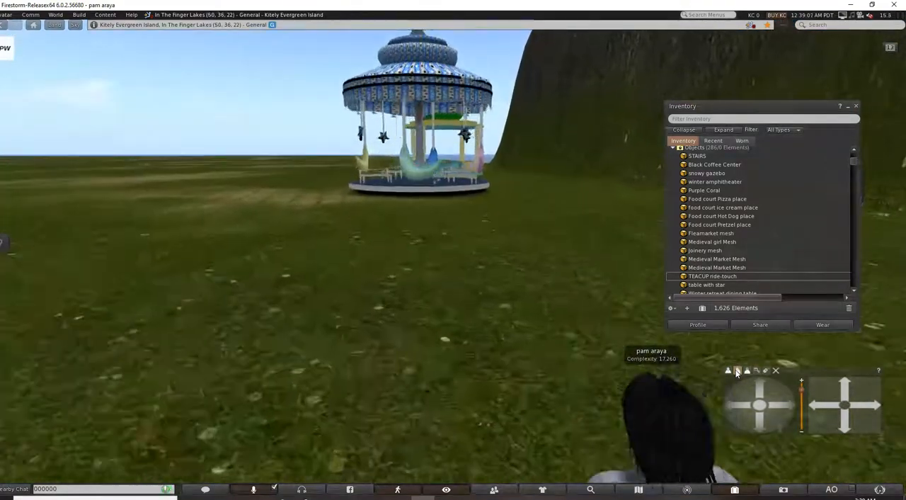
pyautogui.press('Up')
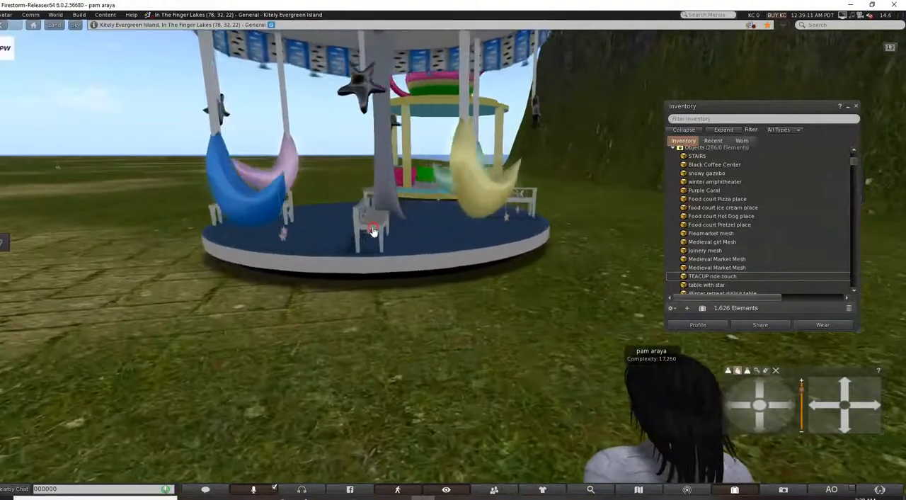
# Seat the avatar on the Celestial Carousel for a ride with the inventory minimized, and stand up again.
pyautogui.rightClick(372, 226)
pyautogui.click(359, 207)
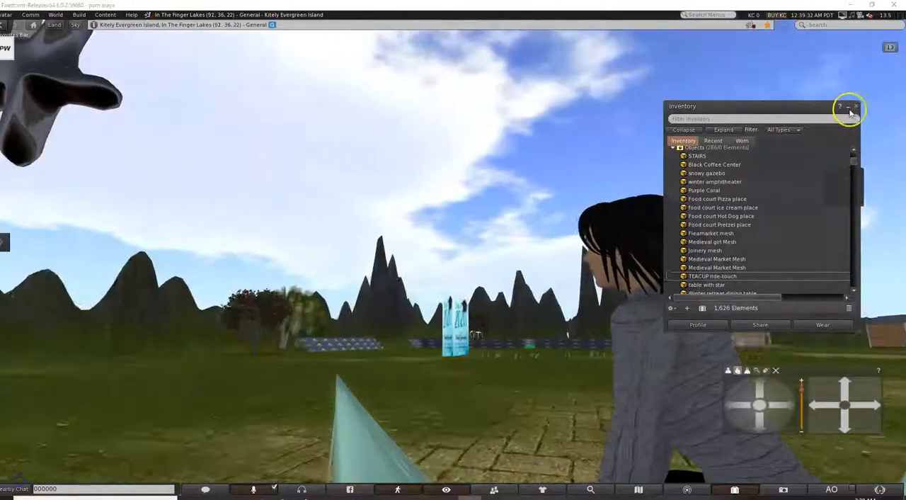
pyautogui.click(847, 105)
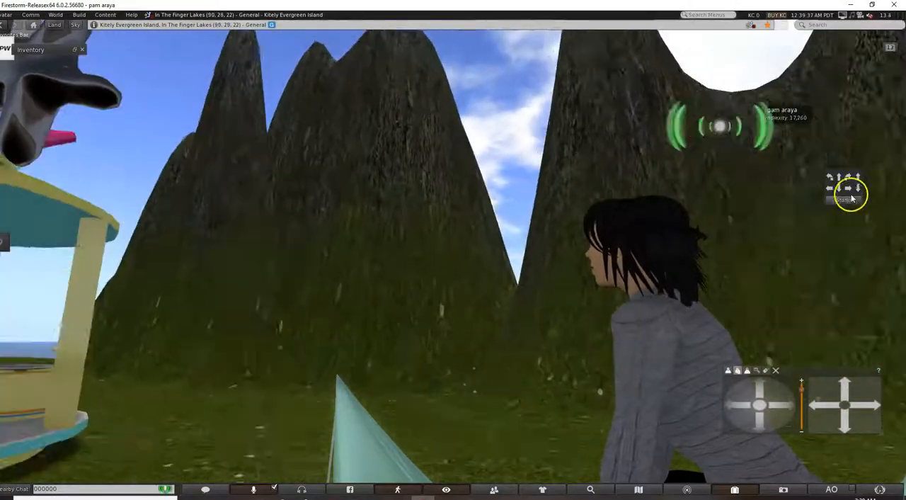
pyautogui.click(852, 198)
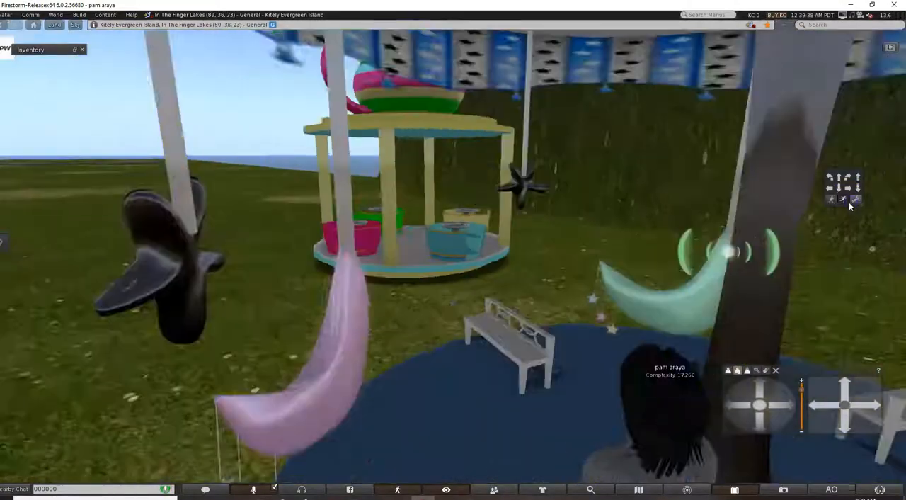
# Walk the avatar off the carousel and look around the party grounds between the rides, the invitation panel and the Starry Night pavilion.
pyautogui.moveTo(756, 418); pyautogui.dragTo(755, 418)
pyautogui.press('Right')
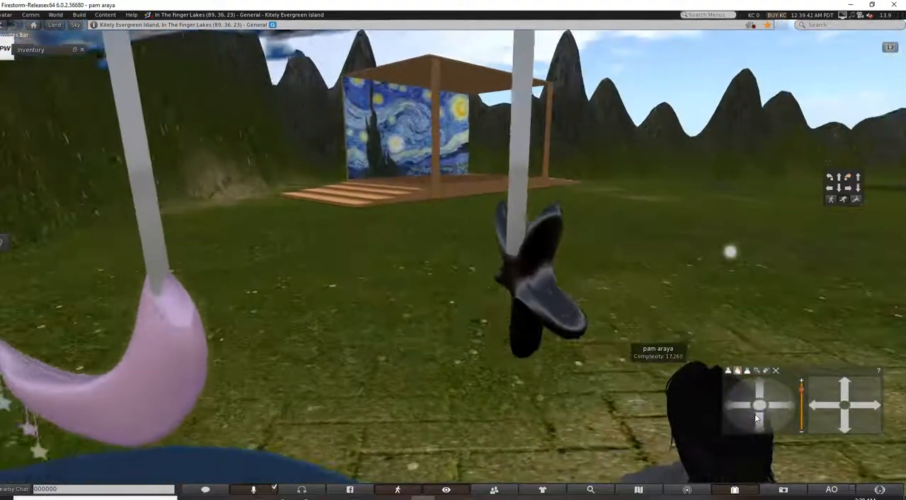
pyautogui.press('Up')
pyautogui.press('Up')
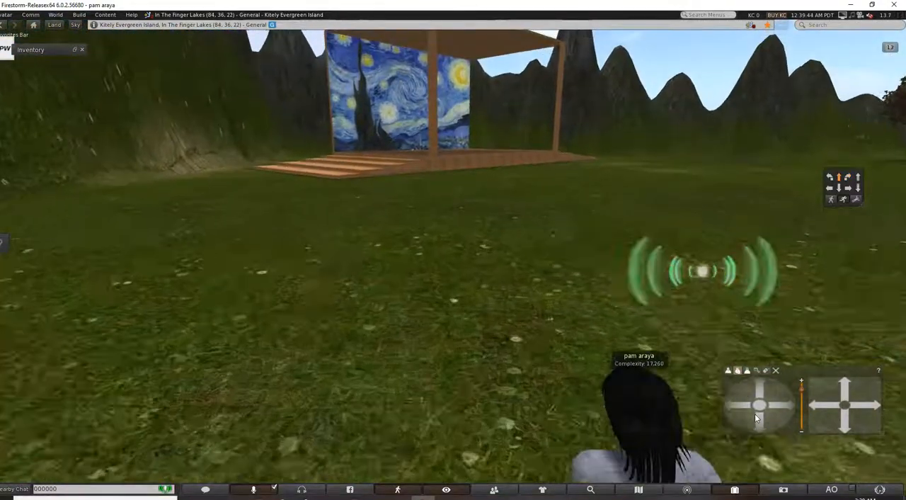
pyautogui.press('Right')
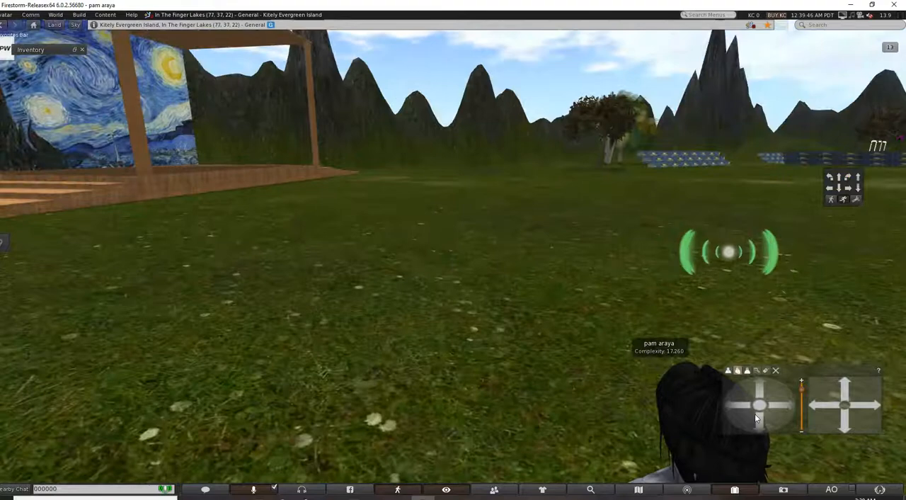
pyautogui.press('Right')
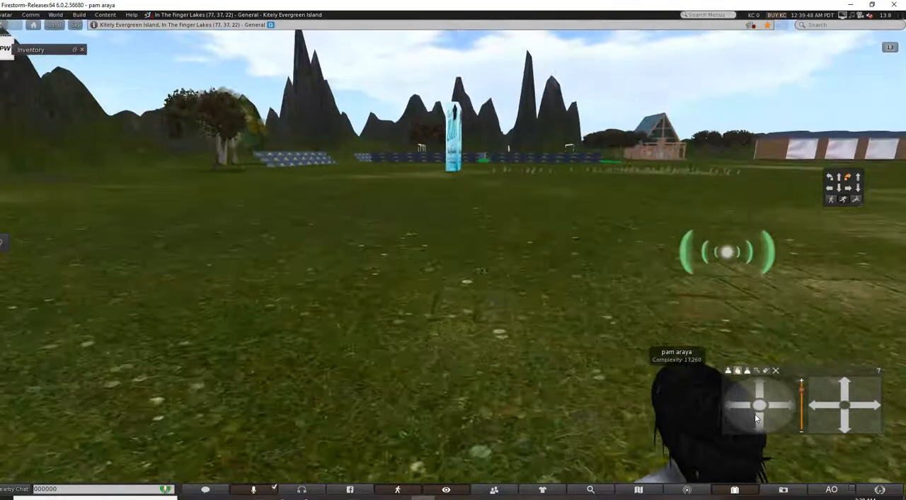
pyautogui.press('Right')
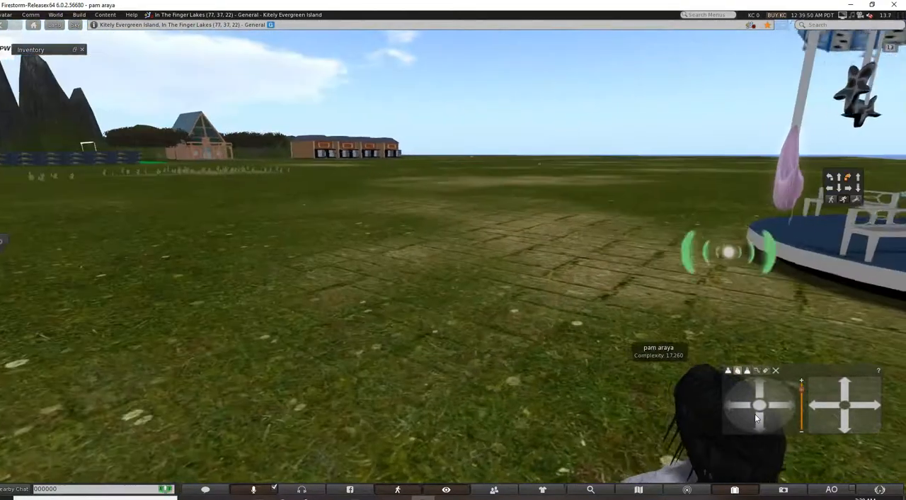
pyautogui.press('Left')
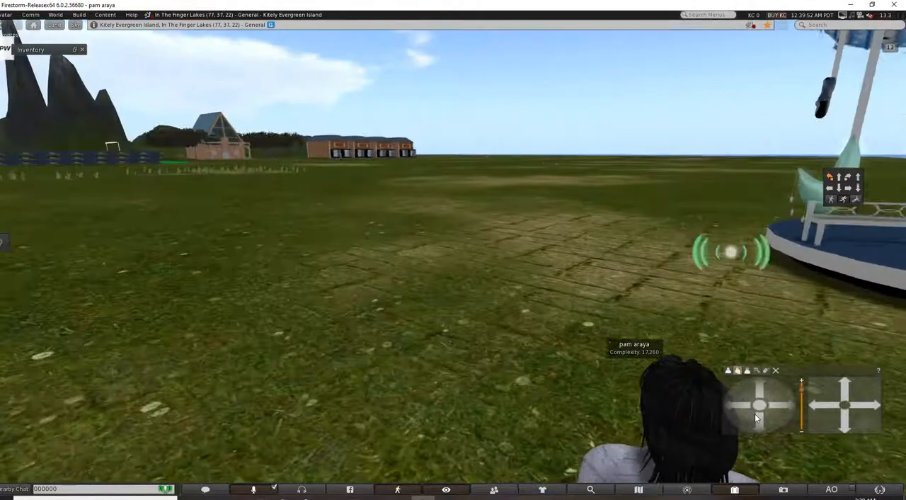
pyautogui.press('Left')
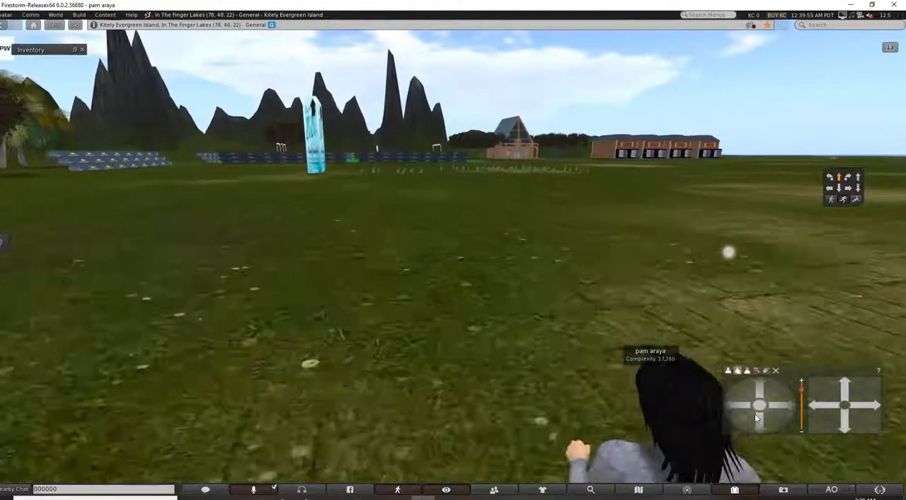
pyautogui.press('Left')
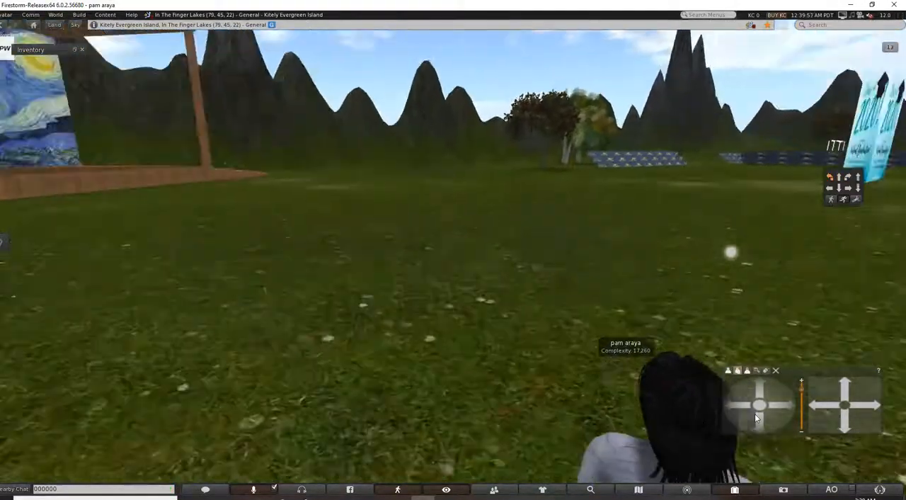
pyautogui.press('Up')
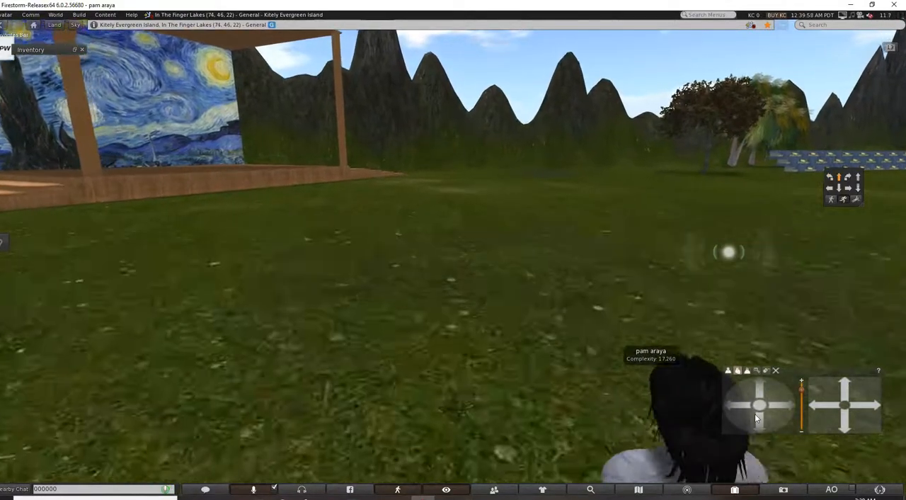
pyautogui.press('Left')
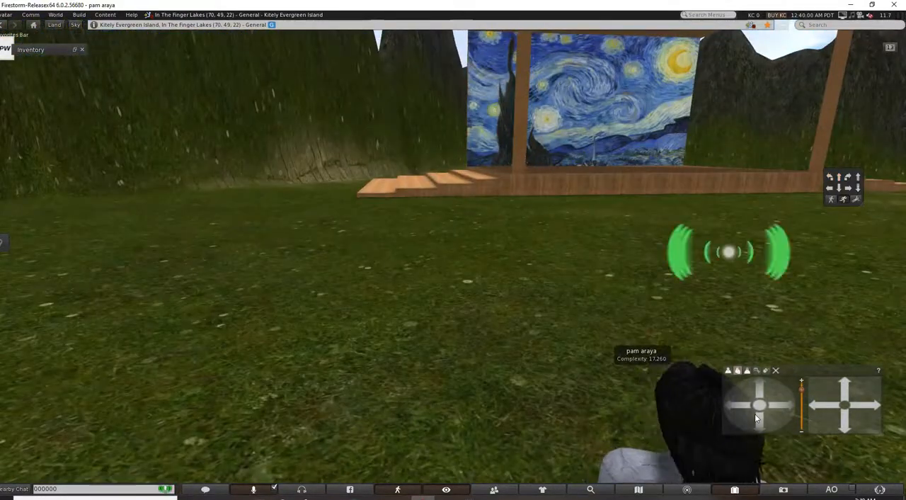